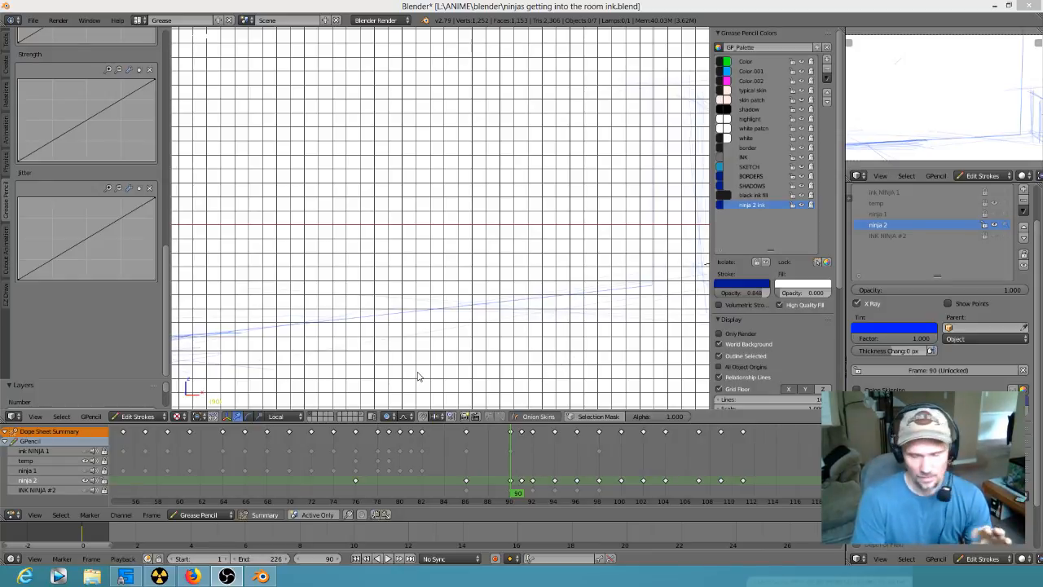
- Delete the ninja 2 layer's keyframe at frame 91
{"action": "mouse_move", "coordinate": [515, 479]}
{"action": "left_mouse_down"}
{"action": "mouse_move", "coordinate": [512, 489]}
{"action": "mouse_move", "coordinate": [480, 489]}
{"action": "mouse_move", "coordinate": [435, 465]}
{"action": "mouse_move", "coordinate": [521, 477]}
{"action": "left_mouse_up"}
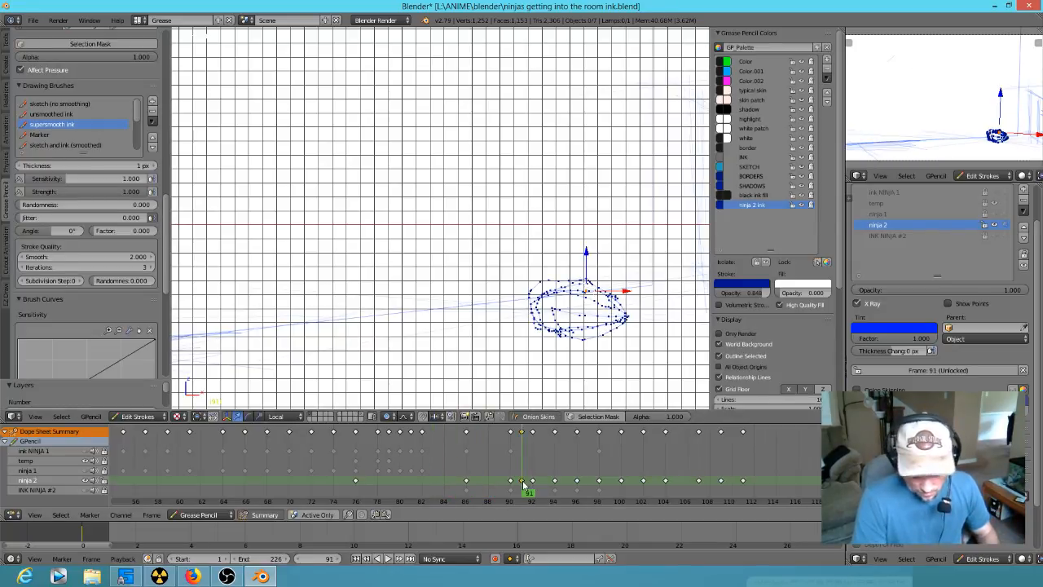
{"action": "mouse_move", "coordinate": [527, 499]}
{"action": "left_mouse_down"}
{"action": "mouse_move", "coordinate": [465, 477]}
{"action": "mouse_move", "coordinate": [519, 484]}
{"action": "left_mouse_up"}
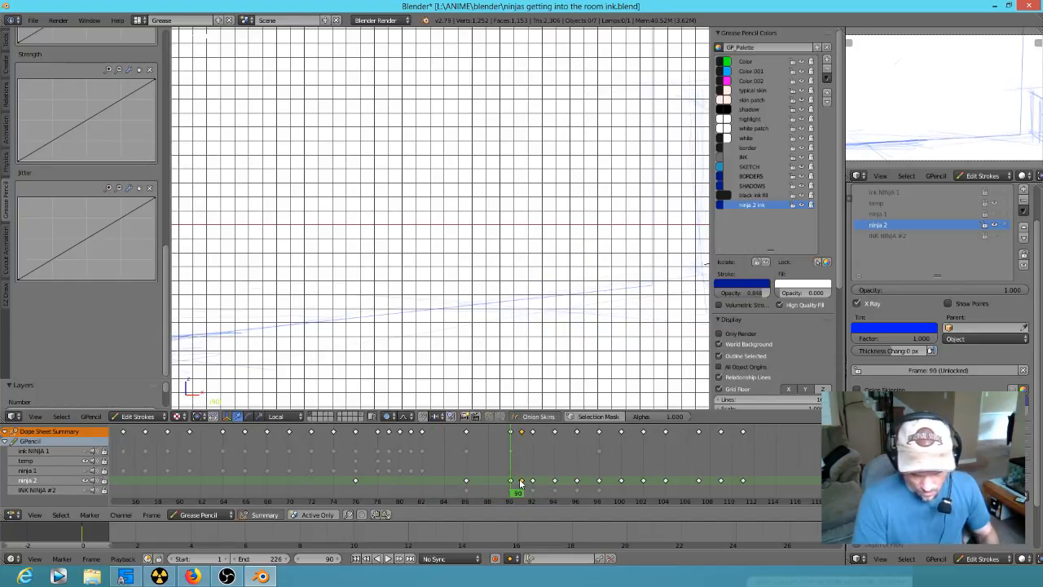
{"action": "key", "text": "x"}
{"action": "left_click", "coordinate": [518, 483]}
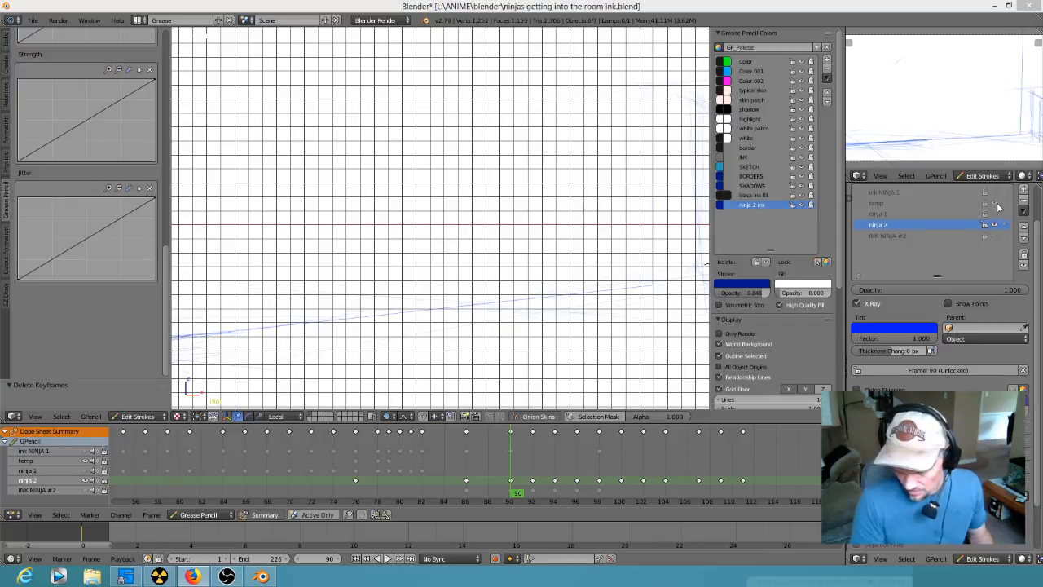
- Show the ninja 1 and ink NINJA 1 Grease Pencil layers alongside the ninja 2 sketch
{"action": "left_click", "coordinate": [435, 270]}
{"action": "scroll", "coordinate": [444, 273], "scroll_direction": "down", "scroll_amount": 6}
{"action": "scroll", "coordinate": [456, 273], "scroll_direction": "down", "scroll_amount": 4}
{"action": "scroll", "coordinate": [470, 269], "scroll_direction": "up", "scroll_amount": 4}
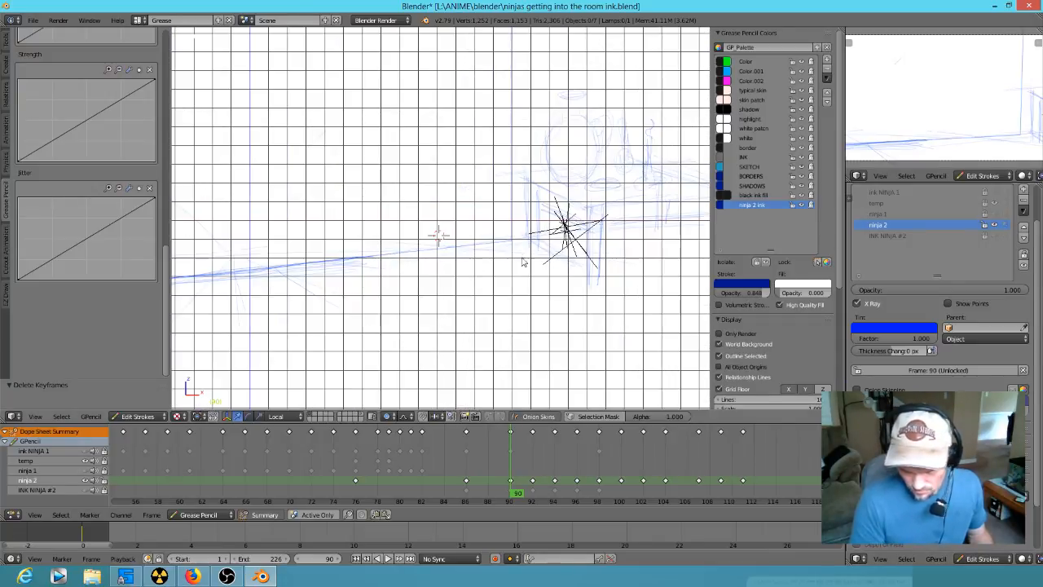
{"action": "left_click", "coordinate": [996, 214]}
{"action": "left_click", "coordinate": [995, 193]}
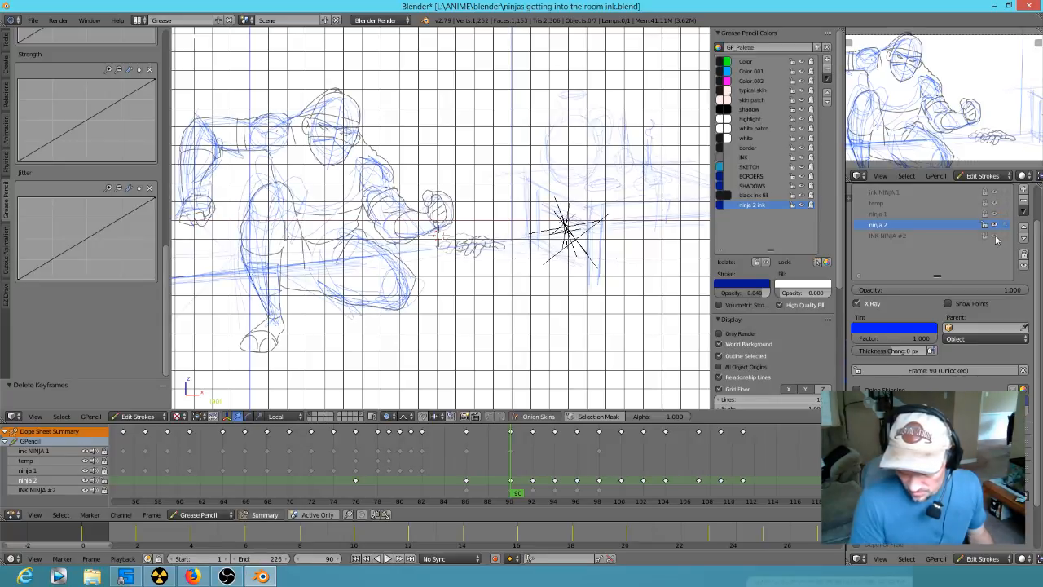
- Scrub the animation between frames 75 and 100, using the camera view to review both ninjas' motion
{"action": "left_click", "coordinate": [433, 462]}
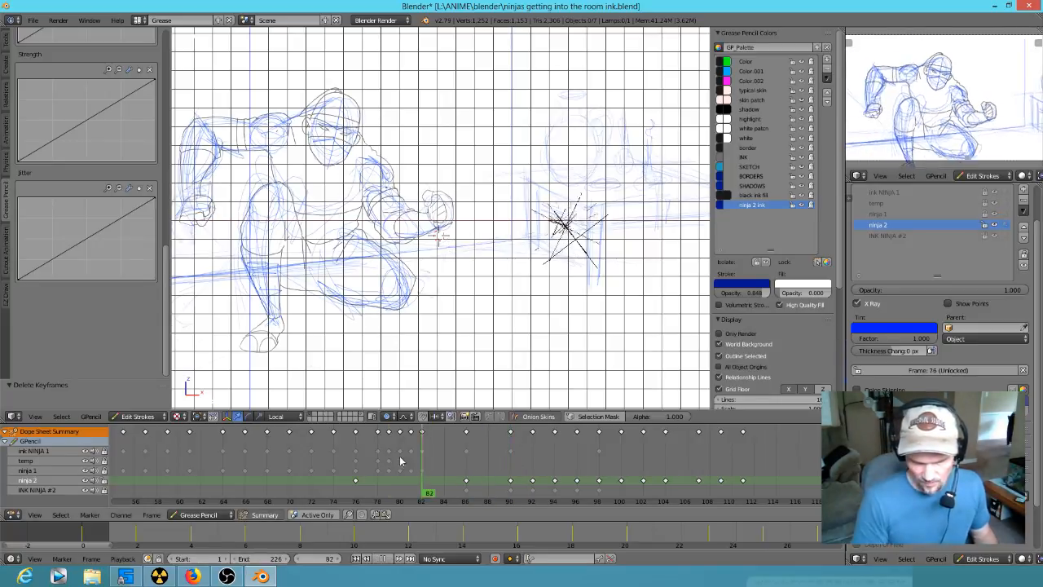
{"action": "left_click_drag", "start_coordinate": [413, 463], "coordinate": [347, 461]}
{"action": "scroll", "coordinate": [455, 267], "scroll_direction": "down", "scroll_amount": 3}
{"action": "scroll", "coordinate": [453, 267], "scroll_direction": "up", "scroll_amount": 3}
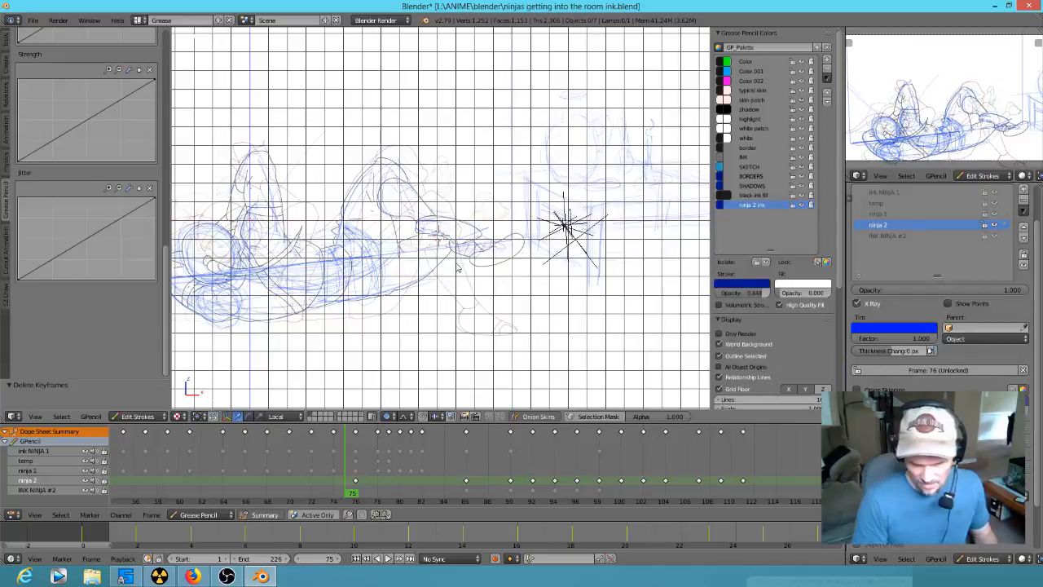
{"action": "key", "text": "KP_0"}
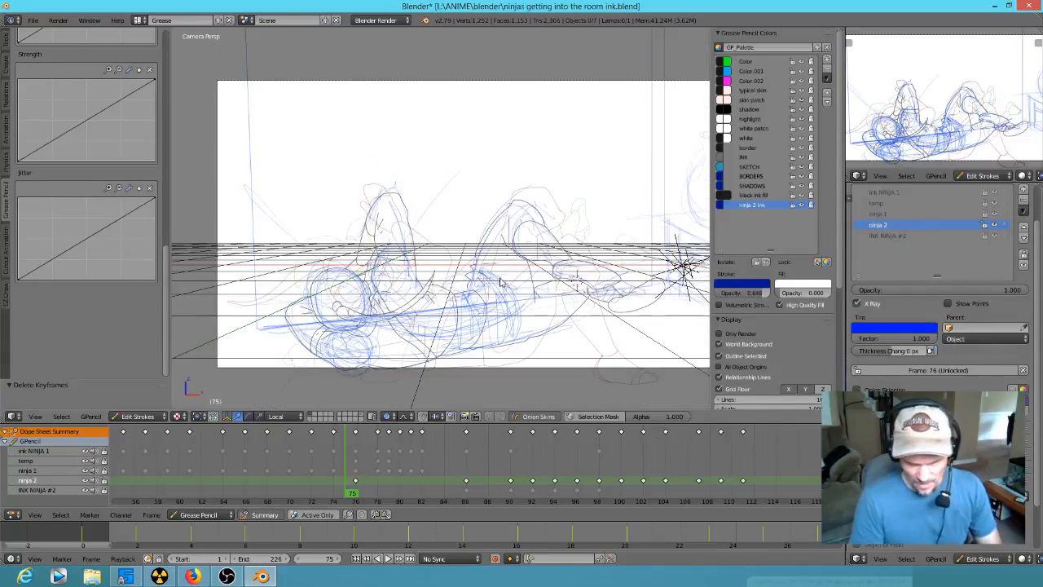
{"action": "scroll", "coordinate": [512, 293], "scroll_direction": "down", "scroll_amount": 1}
{"action": "mouse_move", "coordinate": [349, 496]}
{"action": "left_mouse_down"}
{"action": "mouse_move", "coordinate": [751, 426]}
{"action": "mouse_move", "coordinate": [454, 438]}
{"action": "mouse_move", "coordinate": [373, 486]}
{"action": "mouse_move", "coordinate": [440, 495]}
{"action": "mouse_move", "coordinate": [493, 436]}
{"action": "mouse_move", "coordinate": [815, 485]}
{"action": "mouse_move", "coordinate": [163, 492]}
{"action": "mouse_move", "coordinate": [235, 502]}
{"action": "mouse_move", "coordinate": [526, 463]}
{"action": "mouse_move", "coordinate": [682, 457]}
{"action": "mouse_move", "coordinate": [569, 451]}
{"action": "mouse_move", "coordinate": [621, 452]}
{"action": "left_mouse_up"}
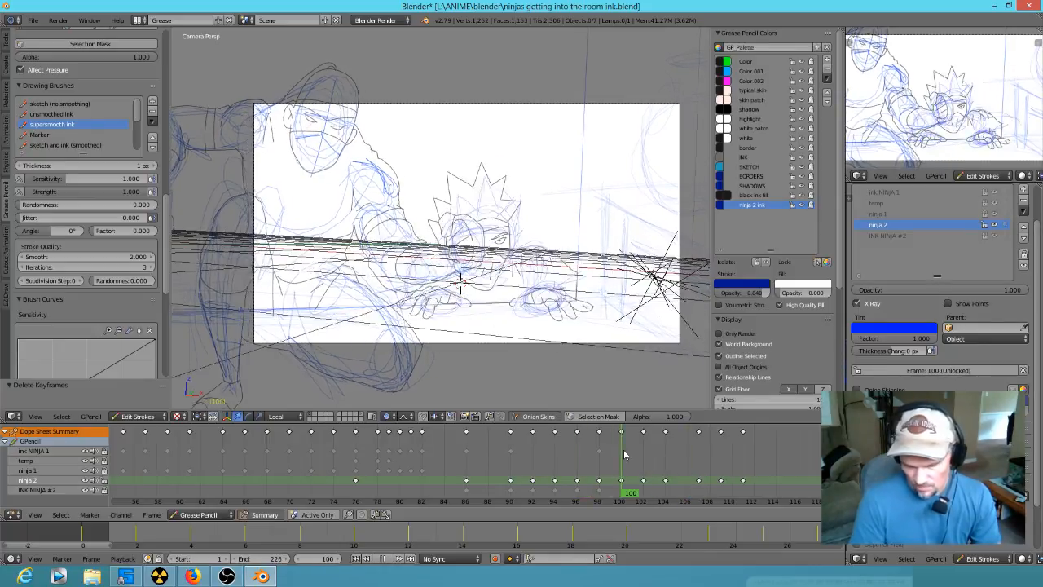
- Hide the ink NINJA 1, ninja 1 and INK NINJA #2 layers, leaving the ninja 2 sketch visible
{"action": "left_click", "coordinate": [994, 192]}
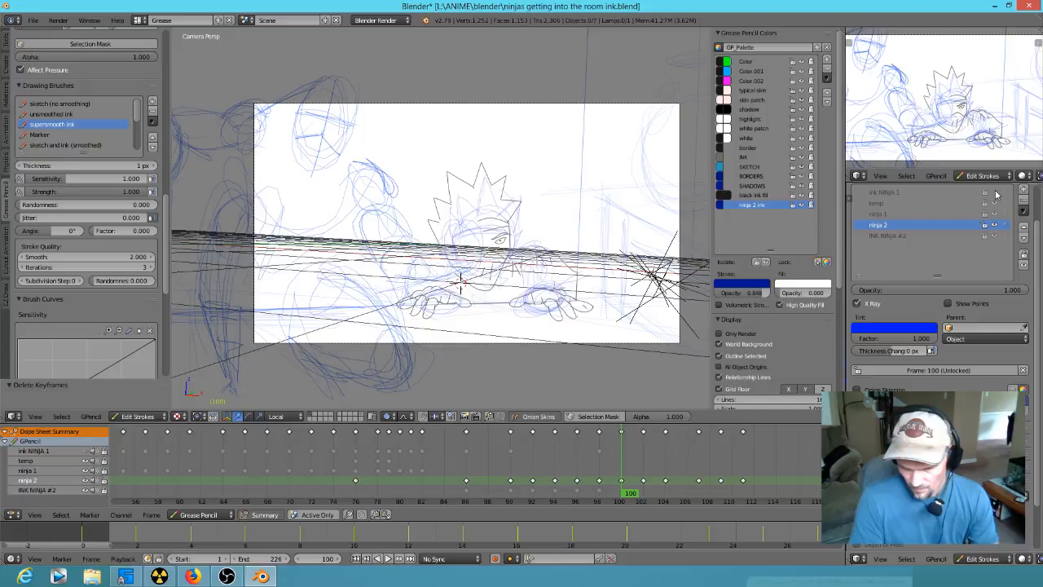
{"action": "left_click", "coordinate": [995, 203]}
{"action": "left_click", "coordinate": [995, 203]}
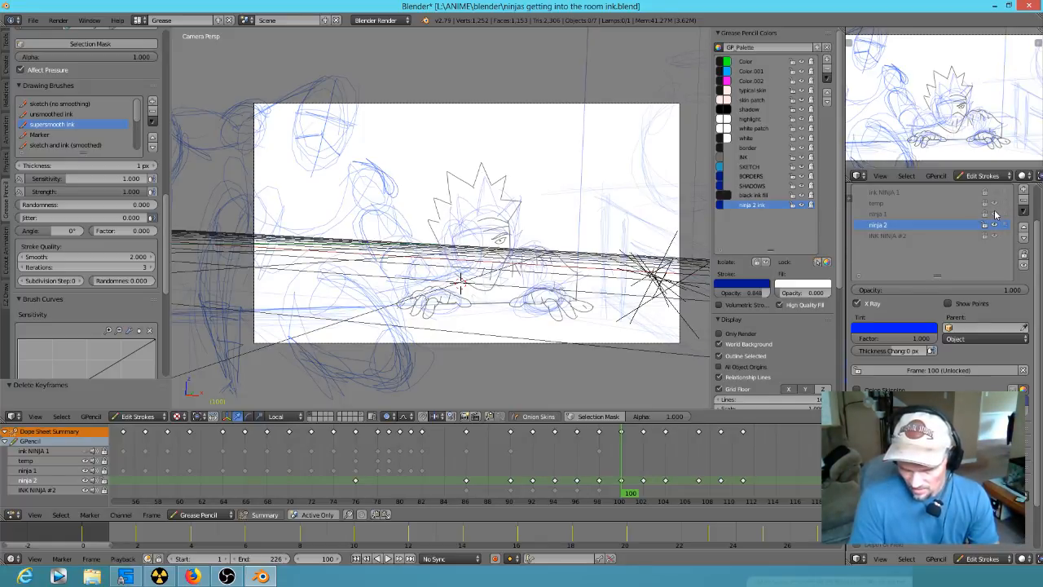
{"action": "left_click", "coordinate": [994, 214]}
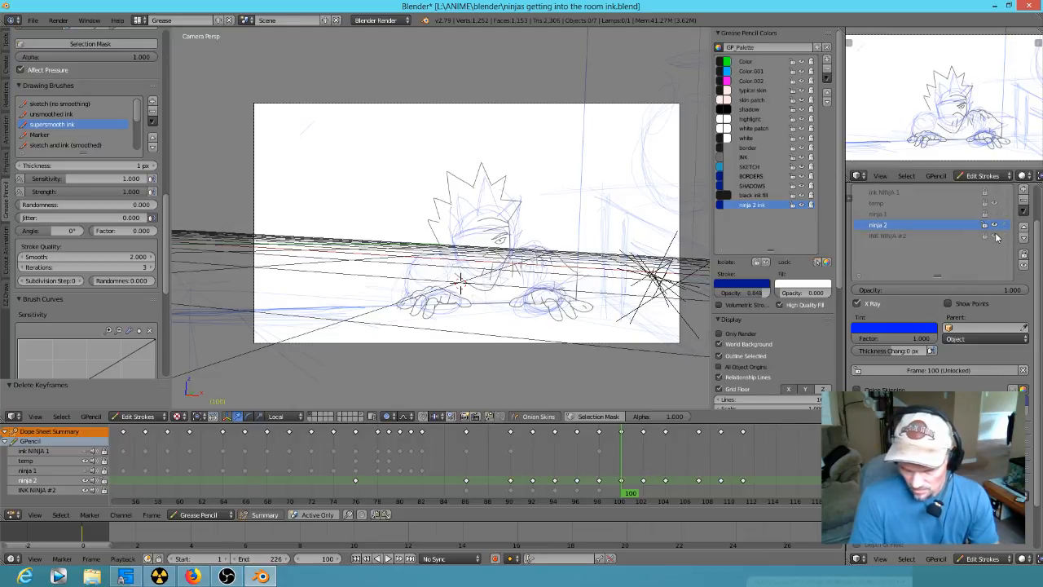
{"action": "left_click", "coordinate": [995, 236]}
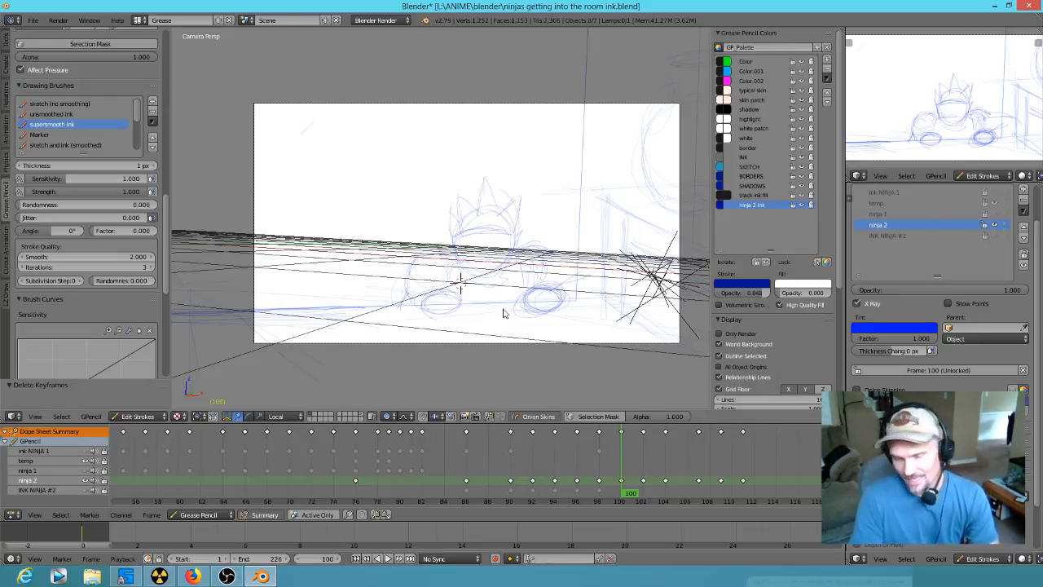
- Go to frame 92 in the front view and snap the 3D cursor to the scene centre
{"action": "mouse_move", "coordinate": [634, 471]}
{"action": "left_mouse_down"}
{"action": "mouse_move", "coordinate": [517, 479]}
{"action": "mouse_move", "coordinate": [532, 480]}
{"action": "left_mouse_up"}
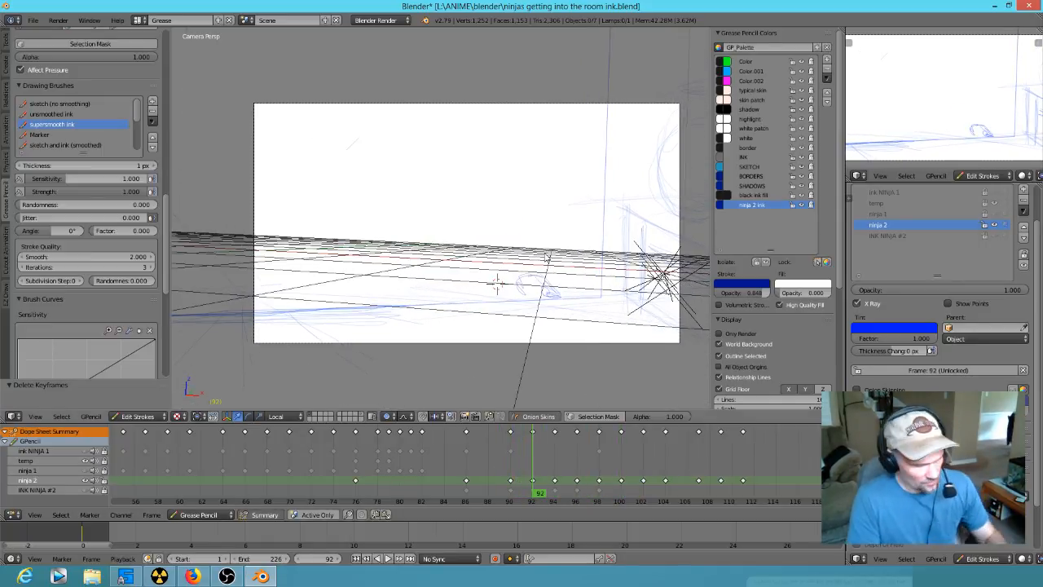
{"action": "key", "text": "KP_1"}
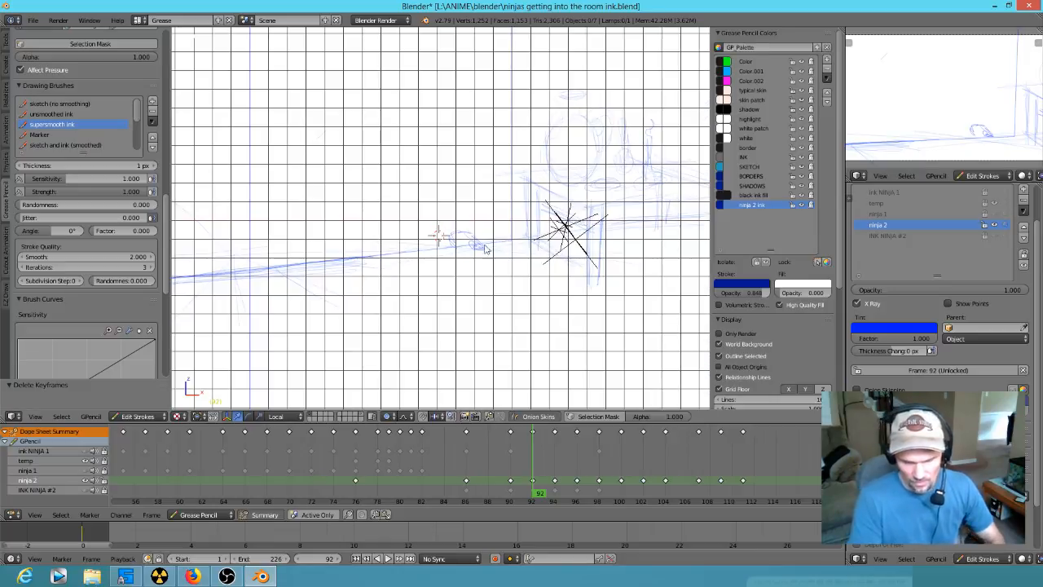
{"action": "scroll", "coordinate": [481, 241], "scroll_direction": "up", "scroll_amount": 1}
{"action": "scroll", "coordinate": [480, 240], "scroll_direction": "up", "scroll_amount": 3}
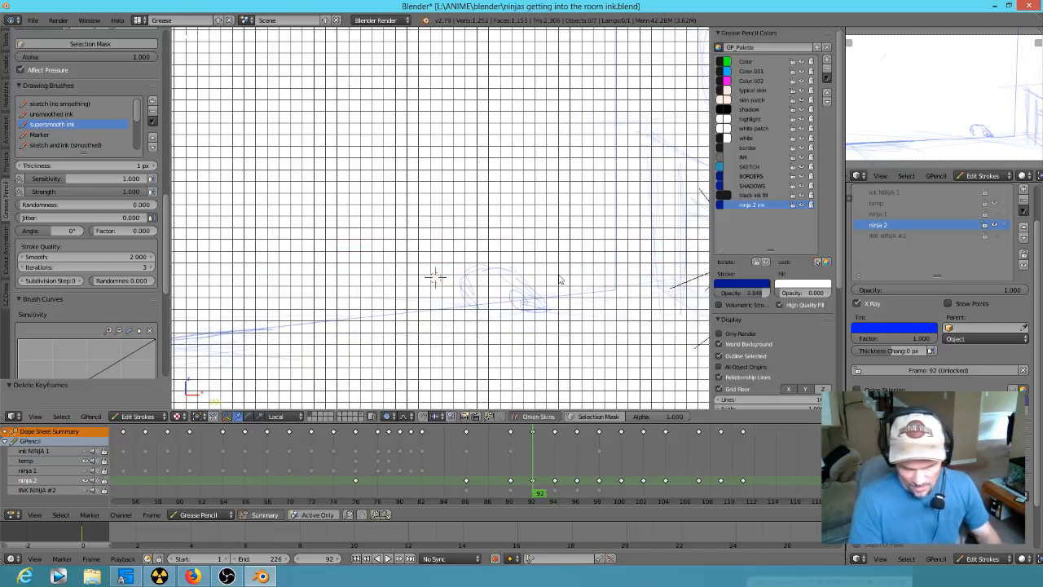
{"action": "middle_click_drag", "start_coordinate": [545, 273], "coordinate": [482, 304], "text": "shift"}
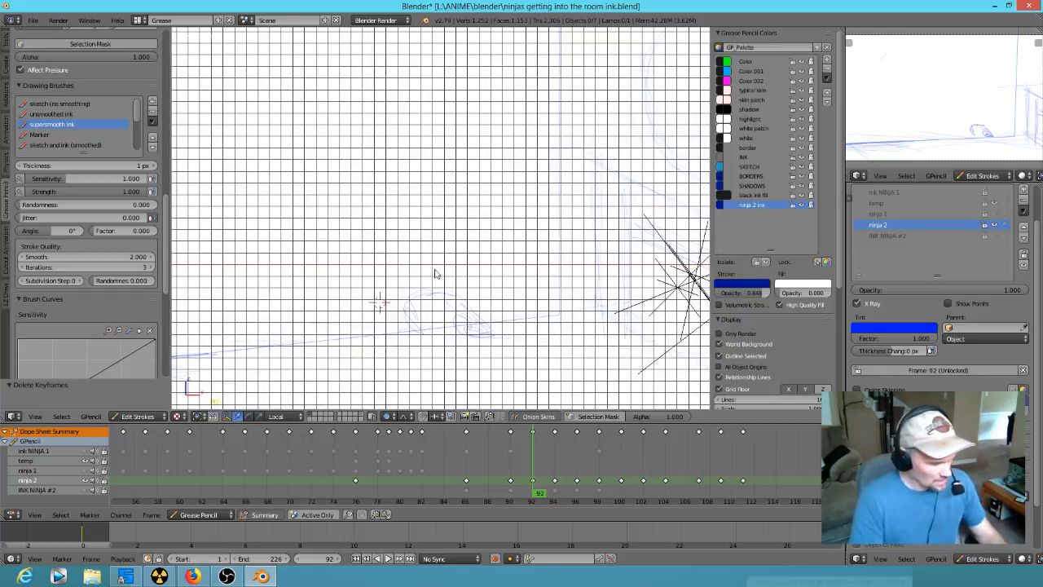
{"action": "scroll", "coordinate": [481, 293], "scroll_direction": "down", "scroll_amount": 4}
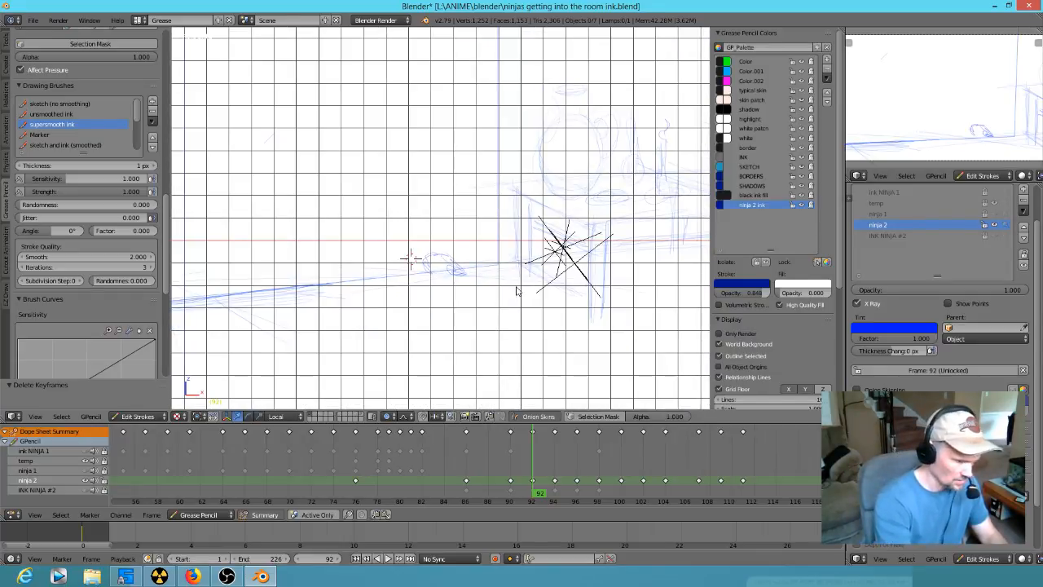
{"action": "key", "text": "shift+c"}
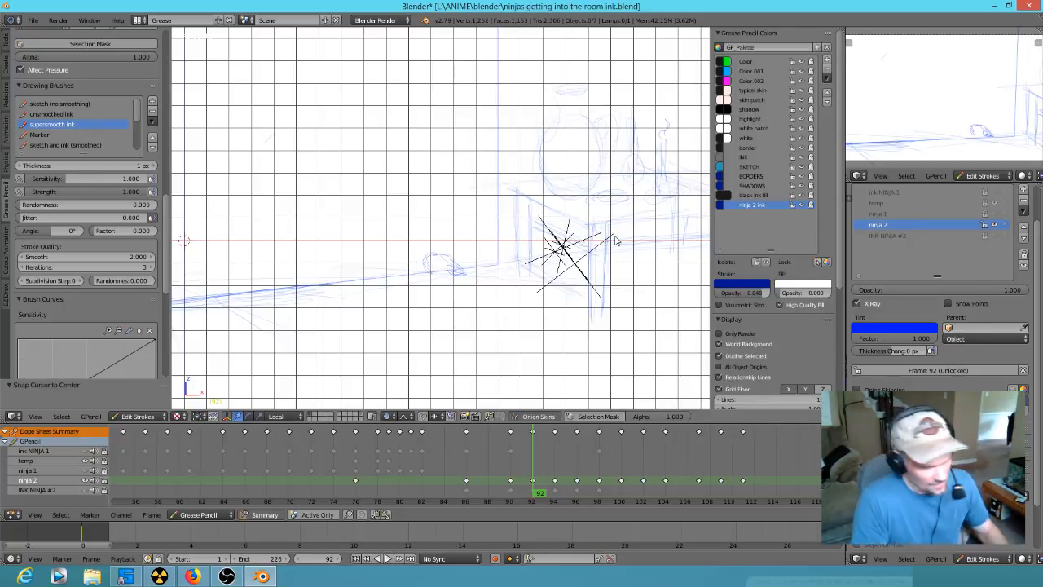
- Show all scene layers to reveal the camera, inspect the drawing plane from another angle, and undo the layer change
{"action": "key", "text": "grave"}
{"action": "key", "text": "grave"}
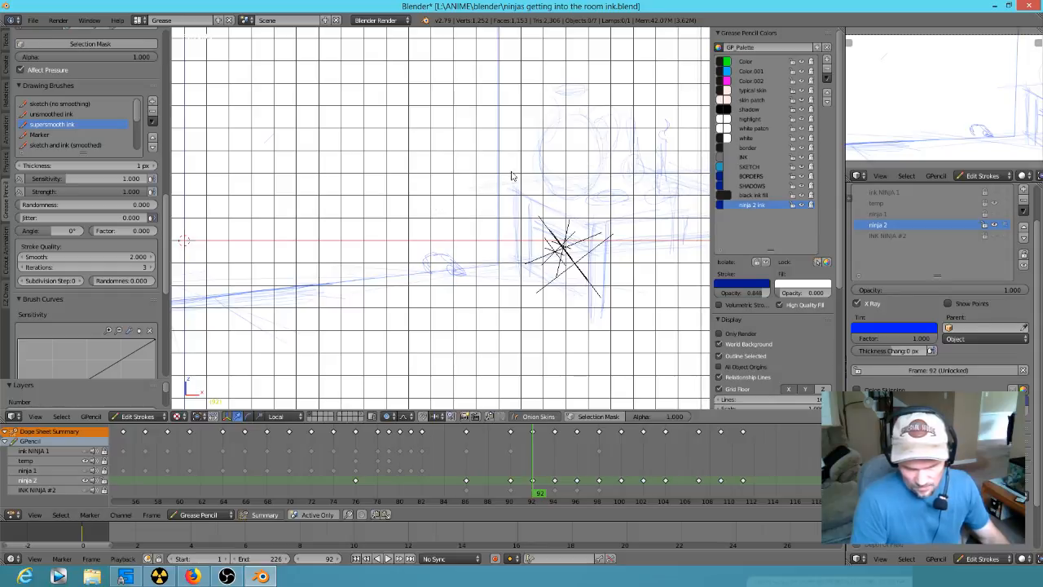
{"action": "key", "text": "grave"}
{"action": "key", "text": "grave"}
{"action": "key", "text": "grave"}
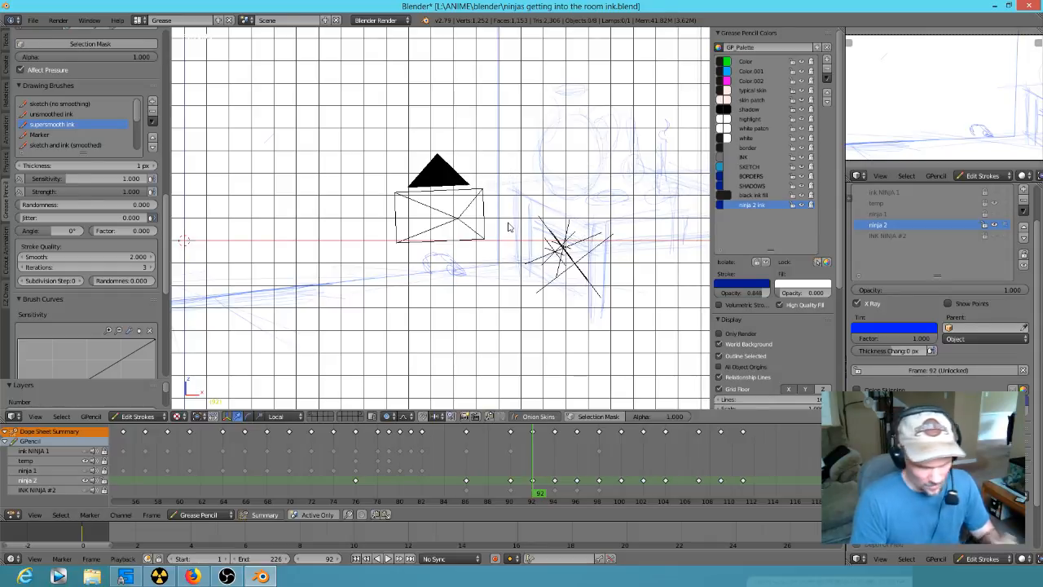
{"action": "scroll", "coordinate": [484, 247], "scroll_direction": "up", "scroll_amount": 4}
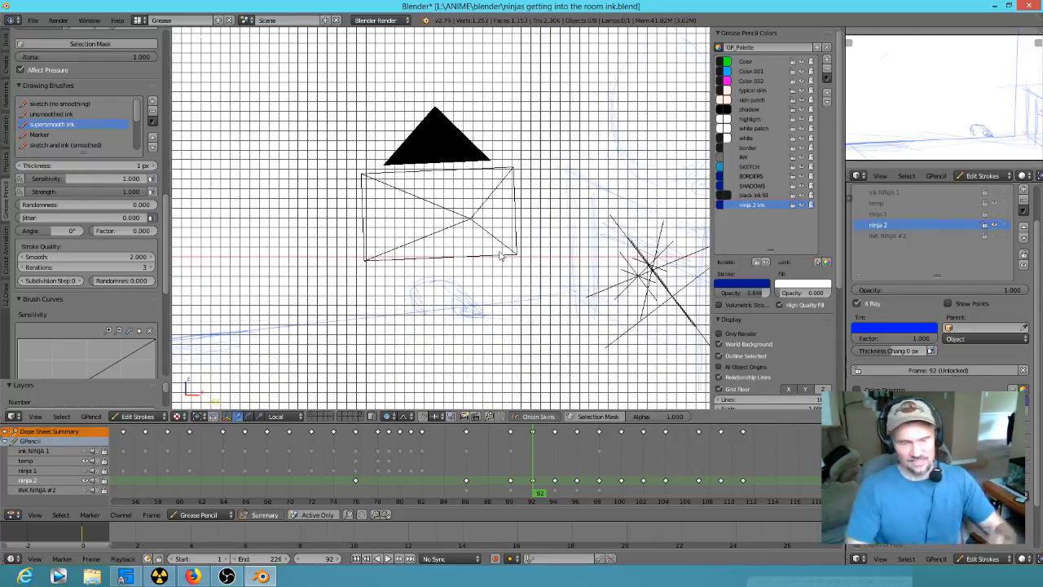
{"action": "mouse_move", "coordinate": [551, 270]}
{"action": "middle_mouse_down"}
{"action": "mouse_move", "coordinate": [435, 282]}
{"action": "mouse_move", "coordinate": [540, 295]}
{"action": "mouse_move", "coordinate": [472, 269]}
{"action": "mouse_move", "coordinate": [422, 190]}
{"action": "middle_mouse_up"}
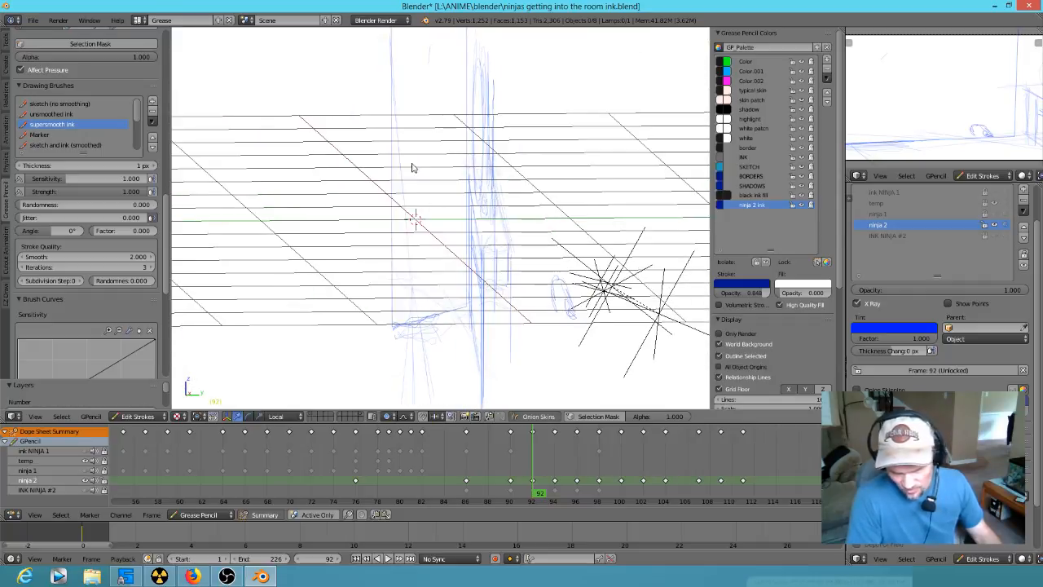
{"action": "key", "text": "KP_7"}
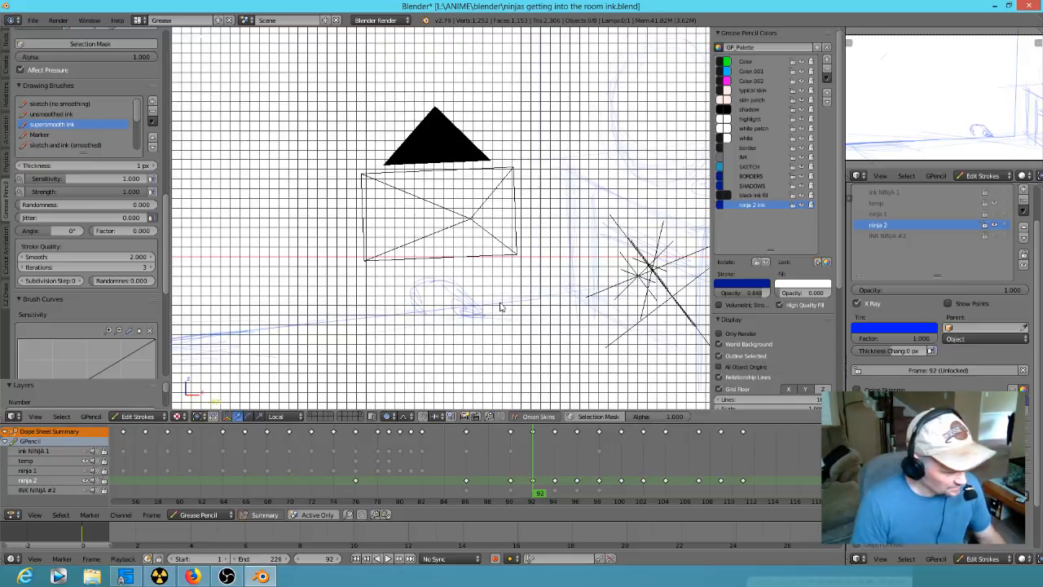
{"action": "key", "text": "ctrl+z"}
- Try drawing a floor line through the hand at frame 92 with the supersmooth ink brush
{"action": "scroll", "coordinate": [538, 303], "scroll_direction": "up", "scroll_amount": 2}
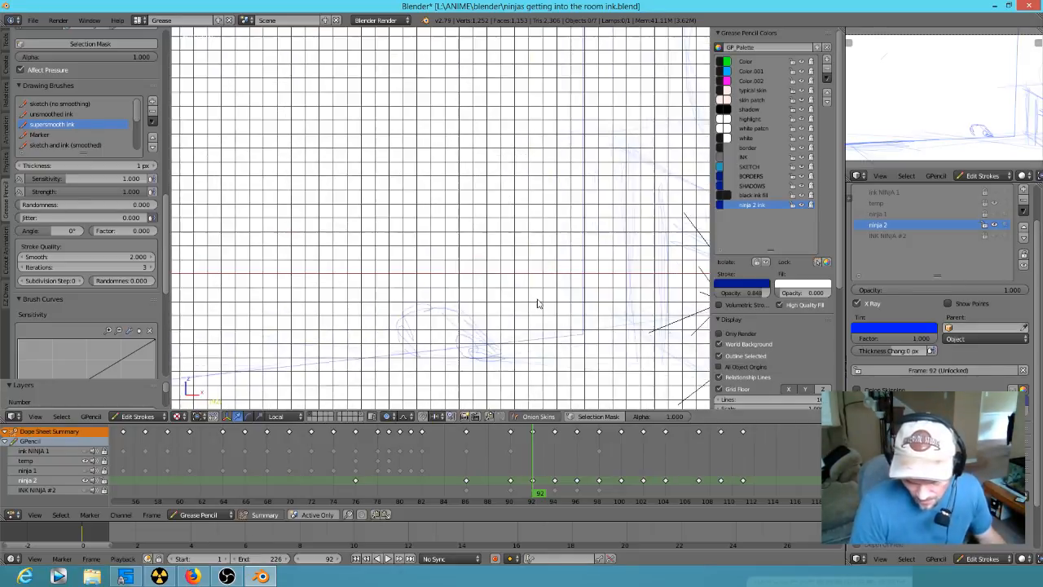
{"action": "scroll", "coordinate": [544, 304], "scroll_direction": "down", "scroll_amount": 1}
{"action": "scroll", "coordinate": [531, 325], "scroll_direction": "up", "scroll_amount": 3}
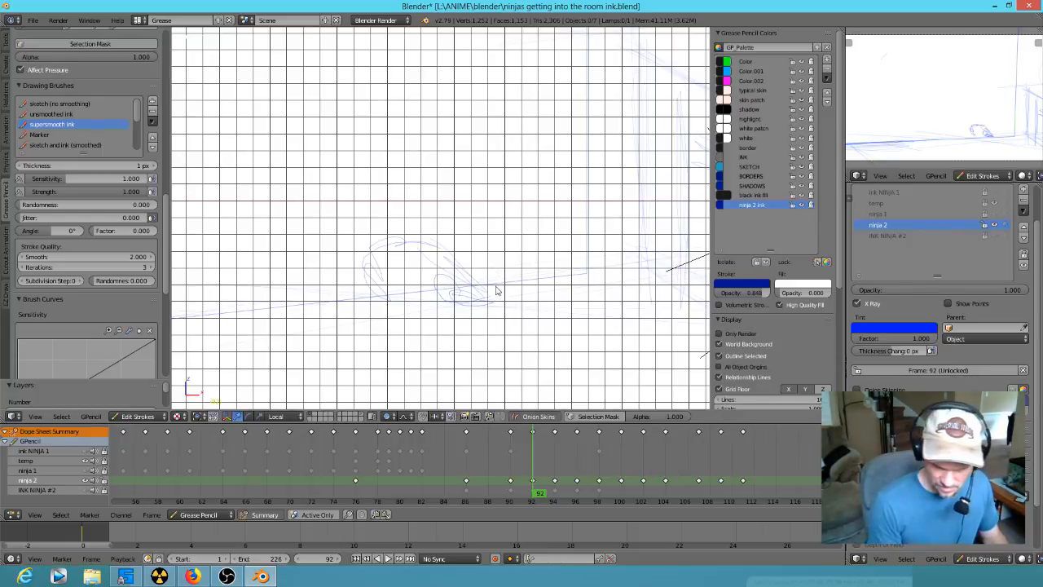
{"action": "left_click_drag", "start_coordinate": [372, 296], "coordinate": [582, 258]}
{"action": "key", "text": "Escape"}
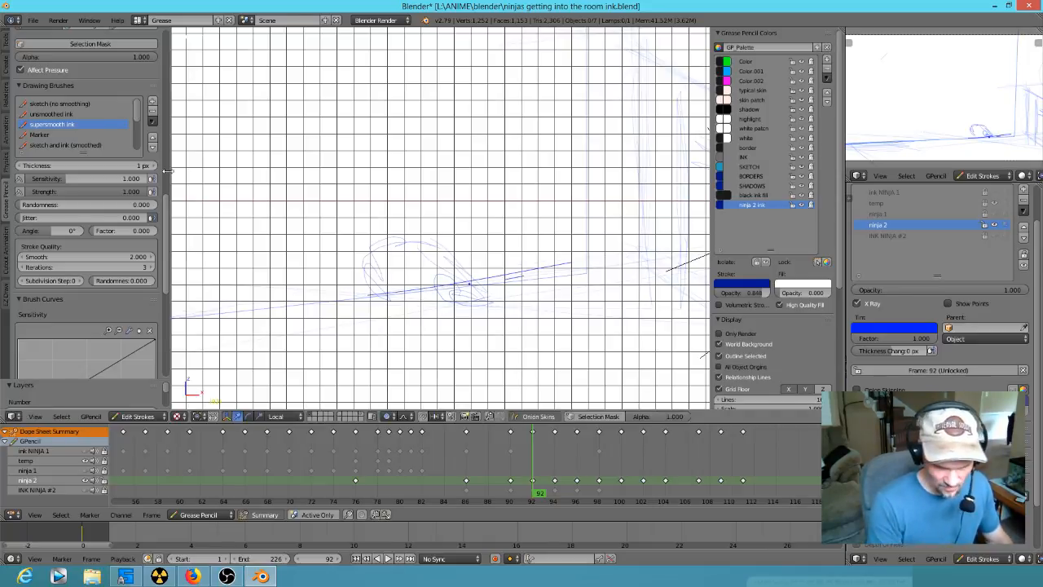
- Redraw the slanted floor line beneath the hand at frame 92 with the sketch (no smoothing) brush
{"action": "left_click", "coordinate": [90, 103]}
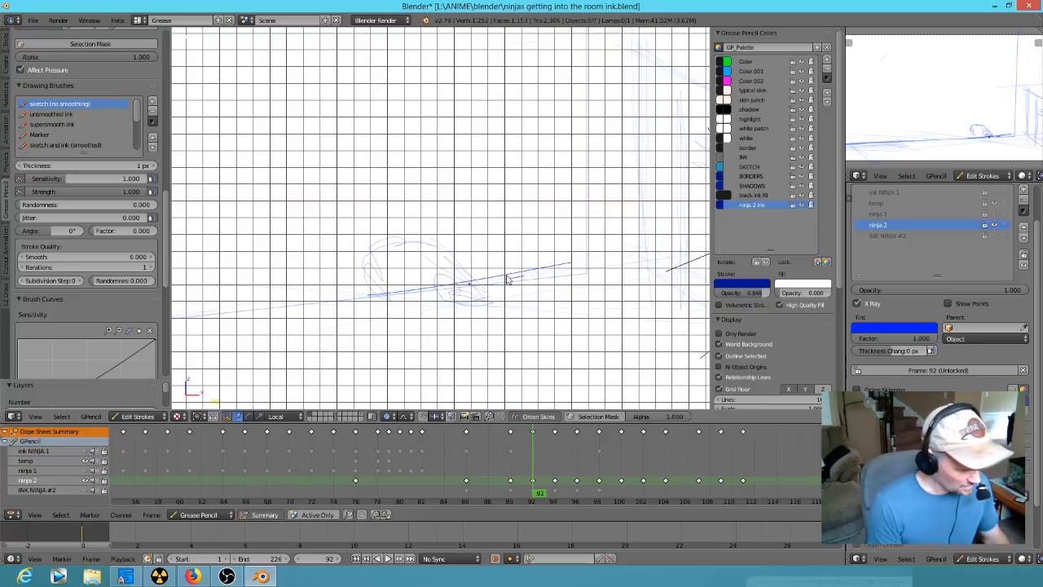
{"action": "left_click_drag", "start_coordinate": [453, 290], "coordinate": [592, 272]}
{"action": "mouse_move", "coordinate": [567, 261]}
{"action": "right_mouse_down"}
{"action": "mouse_move", "coordinate": [556, 252]}
{"action": "mouse_move", "coordinate": [395, 295]}
{"action": "mouse_move", "coordinate": [521, 279]}
{"action": "right_mouse_up"}
{"action": "mouse_move", "coordinate": [342, 303]}
{"action": "left_mouse_down"}
{"action": "mouse_move", "coordinate": [498, 278]}
{"action": "mouse_move", "coordinate": [274, 308]}
{"action": "mouse_move", "coordinate": [592, 273]}
{"action": "left_mouse_up"}
- Sketch the rounded hand with curled fingers resting on the floor line at frame 92
{"action": "mouse_move", "coordinate": [459, 258]}
{"action": "left_mouse_down"}
{"action": "mouse_move", "coordinate": [447, 284]}
{"action": "mouse_move", "coordinate": [444, 268]}
{"action": "mouse_move", "coordinate": [451, 282]}
{"action": "mouse_move", "coordinate": [475, 270]}
{"action": "mouse_move", "coordinate": [407, 221]}
{"action": "mouse_move", "coordinate": [381, 250]}
{"action": "left_mouse_up"}
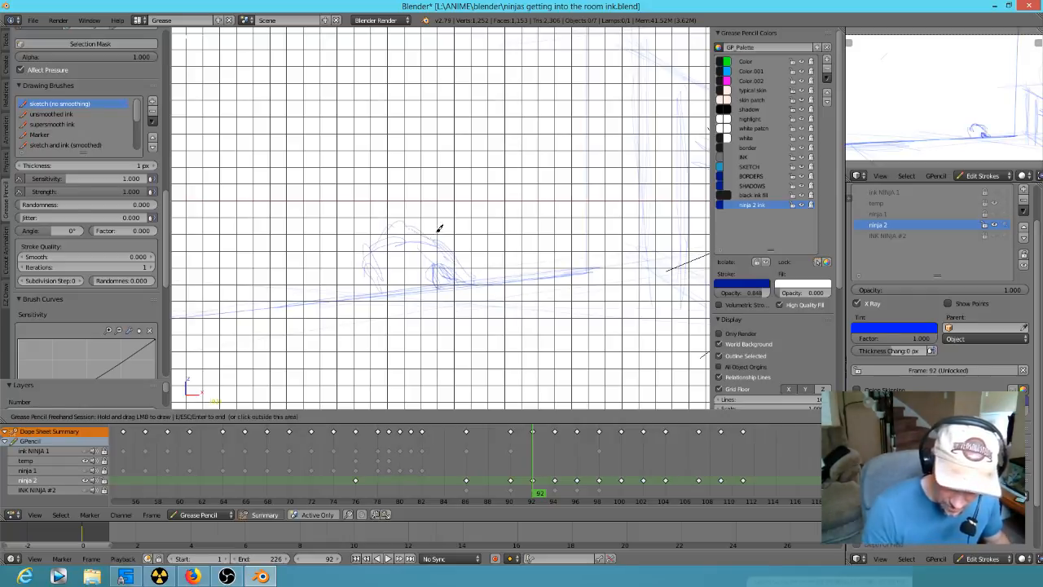
{"action": "mouse_move", "coordinate": [423, 285]}
{"action": "left_mouse_down"}
{"action": "mouse_move", "coordinate": [434, 267]}
{"action": "mouse_move", "coordinate": [408, 226]}
{"action": "mouse_move", "coordinate": [431, 250]}
{"action": "mouse_move", "coordinate": [390, 220]}
{"action": "mouse_move", "coordinate": [418, 272]}
{"action": "mouse_move", "coordinate": [367, 247]}
{"action": "mouse_move", "coordinate": [407, 286]}
{"action": "left_mouse_up"}
{"action": "left_click_drag", "start_coordinate": [400, 288], "coordinate": [371, 281]}
{"action": "left_click_drag", "start_coordinate": [406, 237], "coordinate": [438, 263]}
{"action": "mouse_move", "coordinate": [402, 221]}
{"action": "left_mouse_down"}
{"action": "mouse_move", "coordinate": [426, 248]}
{"action": "mouse_move", "coordinate": [456, 237]}
{"action": "mouse_move", "coordinate": [435, 278]}
{"action": "mouse_move", "coordinate": [423, 267]}
{"action": "mouse_move", "coordinate": [413, 282]}
{"action": "mouse_move", "coordinate": [423, 268]}
{"action": "left_mouse_up"}
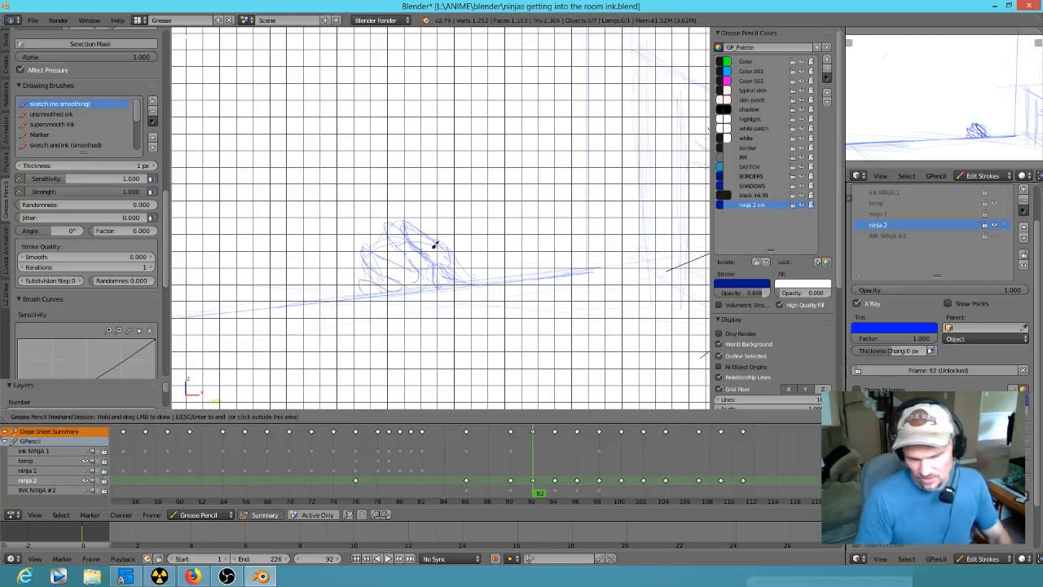
- Move to frame 94 and sketch the gripping hand and the slanted floor line over the rough drawing
{"action": "scroll", "coordinate": [513, 254], "scroll_direction": "down", "scroll_amount": 4}
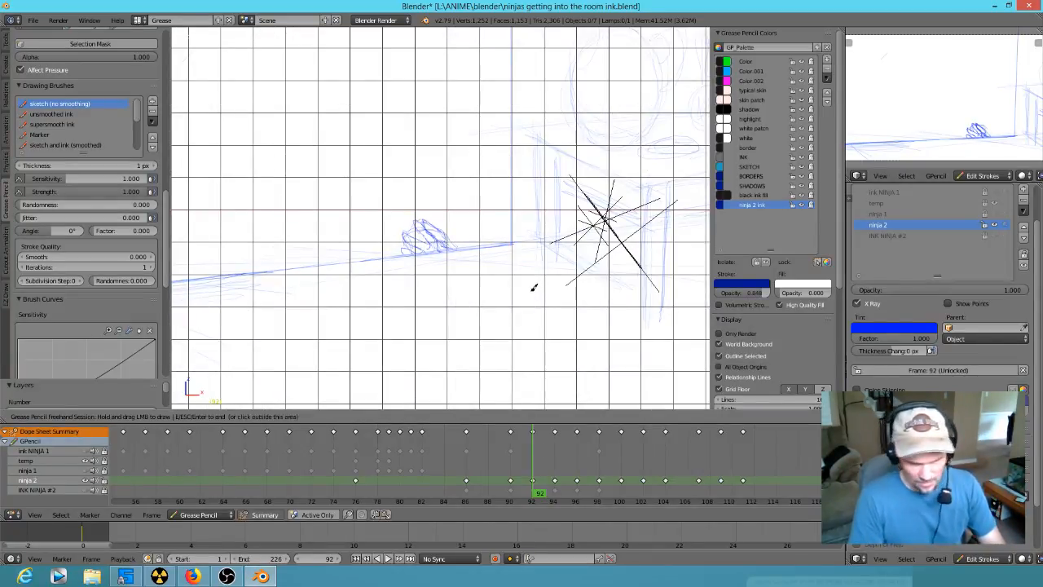
{"action": "key", "text": "Up"}
{"action": "key", "text": "Down"}
{"action": "key", "text": "Up"}
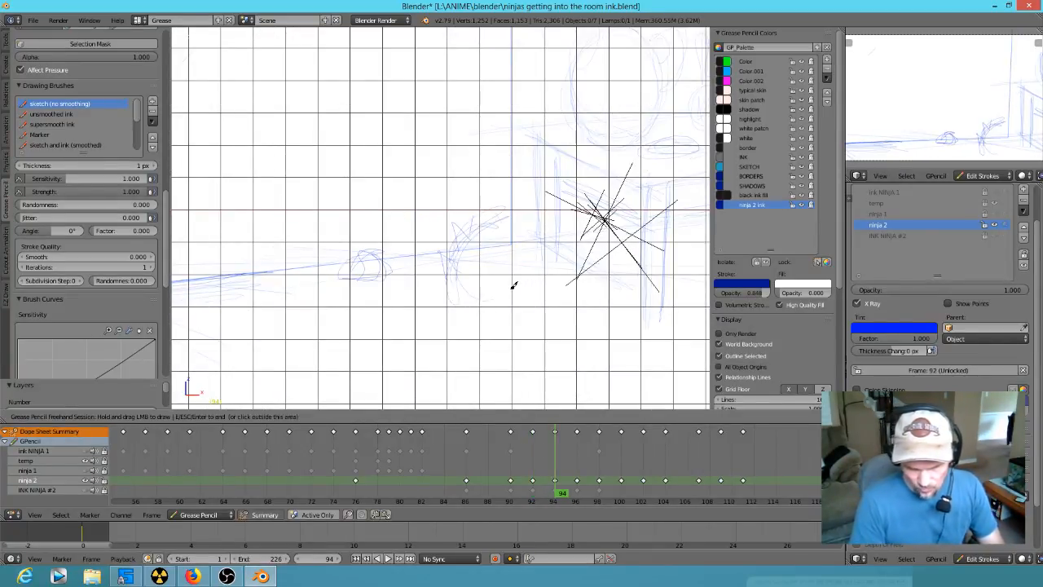
{"action": "mouse_move", "coordinate": [399, 246]}
{"action": "left_mouse_down"}
{"action": "mouse_move", "coordinate": [374, 238]}
{"action": "mouse_move", "coordinate": [340, 249]}
{"action": "mouse_move", "coordinate": [364, 247]}
{"action": "mouse_move", "coordinate": [349, 273]}
{"action": "mouse_move", "coordinate": [354, 249]}
{"action": "mouse_move", "coordinate": [331, 271]}
{"action": "mouse_move", "coordinate": [333, 251]}
{"action": "mouse_move", "coordinate": [325, 267]}
{"action": "left_mouse_up"}
{"action": "mouse_move", "coordinate": [386, 253]}
{"action": "left_mouse_down"}
{"action": "mouse_move", "coordinate": [396, 242]}
{"action": "mouse_move", "coordinate": [404, 253]}
{"action": "mouse_move", "coordinate": [569, 233]}
{"action": "left_mouse_up"}
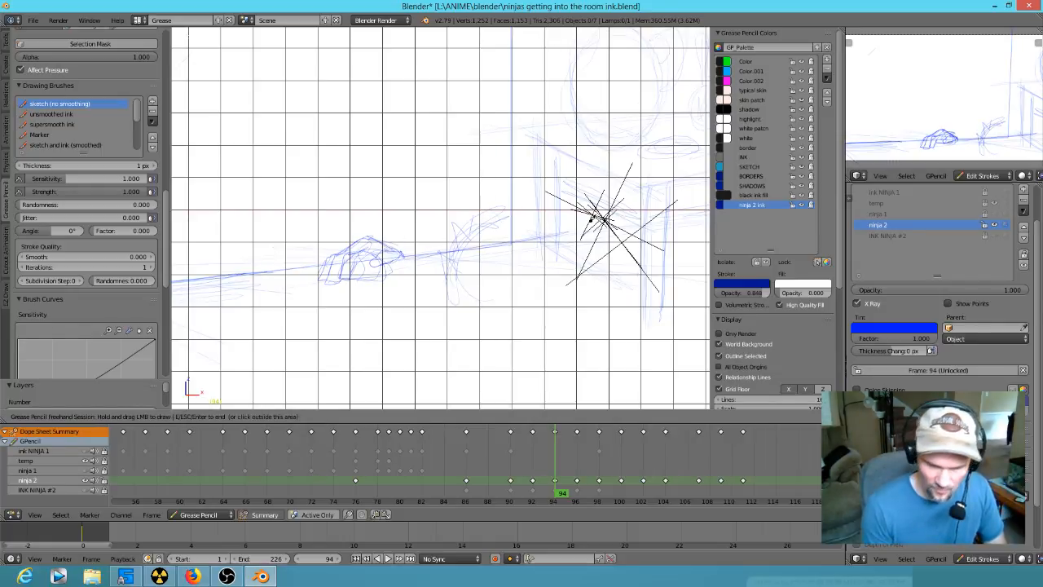
- Sketch a vertical background edge and jagged spikes beside the hand at frame 94, flipping through neighbouring keyframes to compare poses
{"action": "left_click_drag", "start_coordinate": [530, 86], "coordinate": [539, 171]}
{"action": "mouse_move", "coordinate": [445, 251]}
{"action": "left_mouse_down"}
{"action": "mouse_move", "coordinate": [462, 250]}
{"action": "mouse_move", "coordinate": [457, 235]}
{"action": "left_mouse_up"}
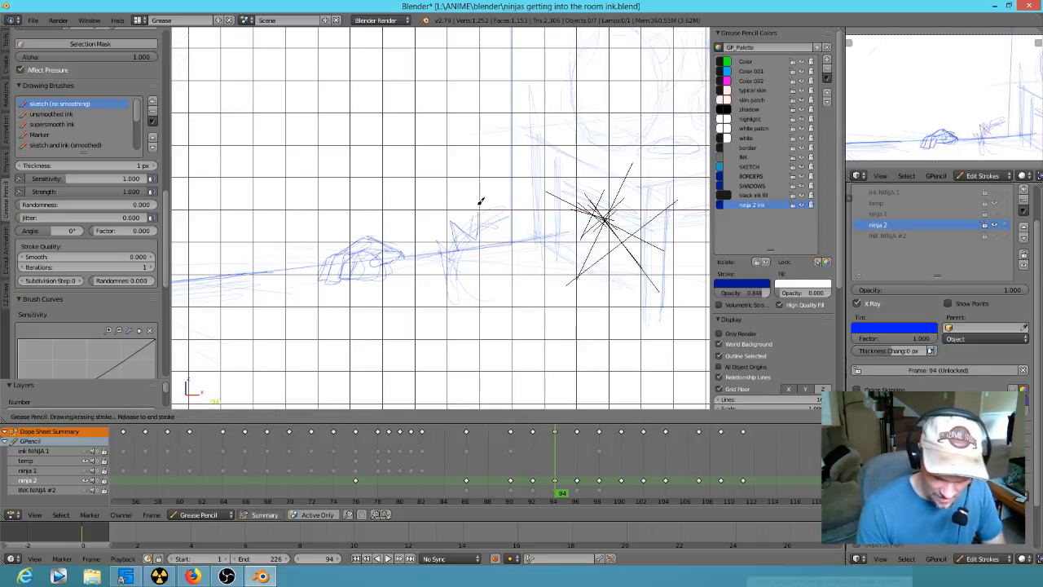
{"action": "mouse_move", "coordinate": [484, 200]}
{"action": "left_mouse_down"}
{"action": "mouse_move", "coordinate": [511, 220]}
{"action": "mouse_move", "coordinate": [527, 196]}
{"action": "mouse_move", "coordinate": [528, 229]}
{"action": "left_mouse_up"}
{"action": "key", "text": "Down"}
{"action": "key", "text": "Up"}
{"action": "key", "text": "Down"}
{"action": "key", "text": "Up"}
{"action": "key", "text": "Up"}
{"action": "key", "text": "Down"}
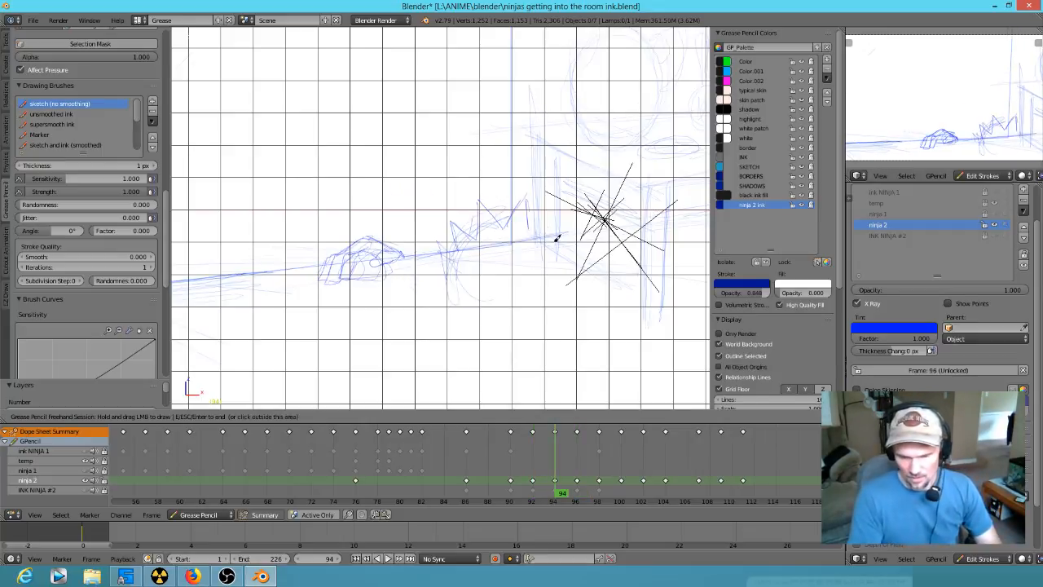
- Make the ink NINJA 1 layer visible as a reference for the ninja 2 sketch at frame 94
{"action": "scroll", "coordinate": [467, 285], "scroll_direction": "down", "scroll_amount": 3}
{"action": "scroll", "coordinate": [480, 270], "scroll_direction": "up", "scroll_amount": 1}
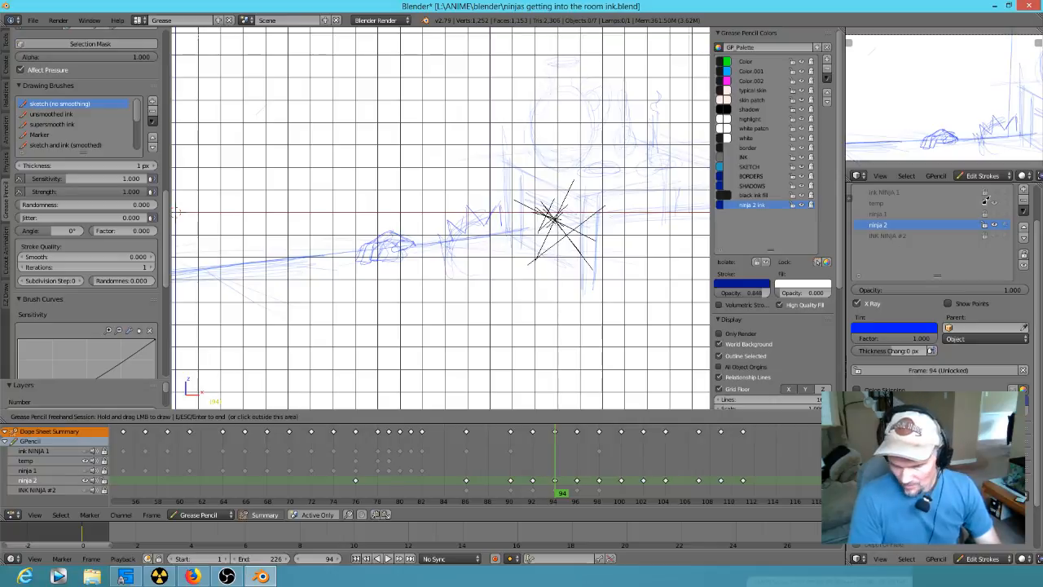
{"action": "left_click", "coordinate": [993, 205]}
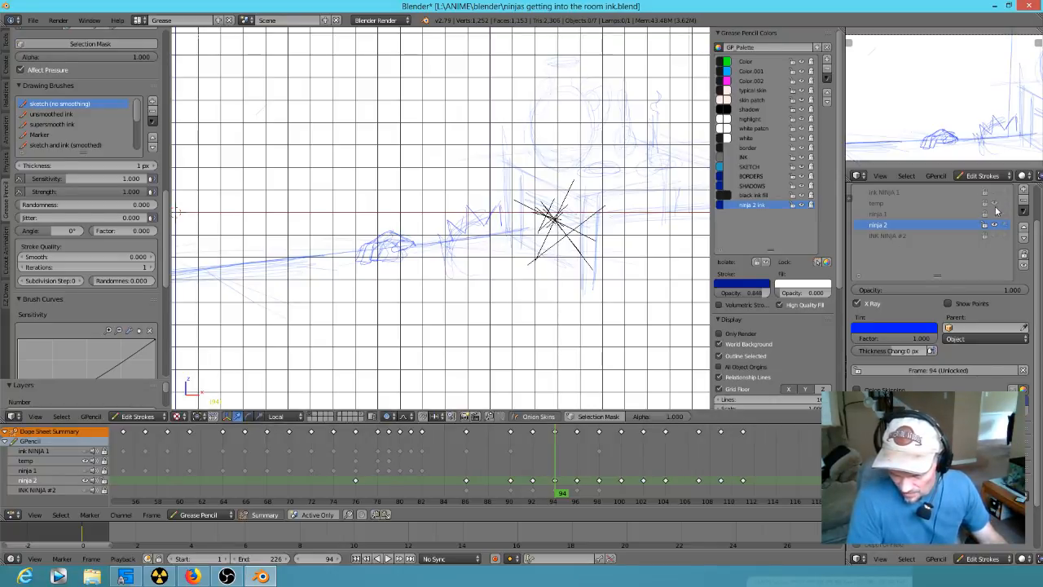
{"action": "left_click", "coordinate": [994, 194]}
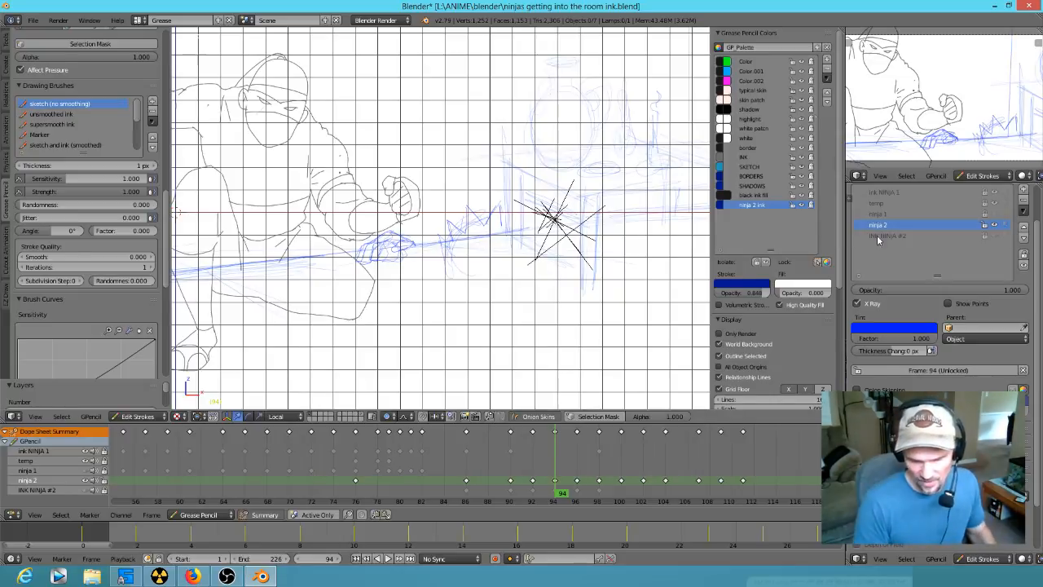
- Sketch a row of jagged spikes above the floor line beside the hand at frame 94
{"action": "middle_click_drag", "start_coordinate": [447, 267], "coordinate": [525, 243]}
{"action": "key", "text": "KP_1"}
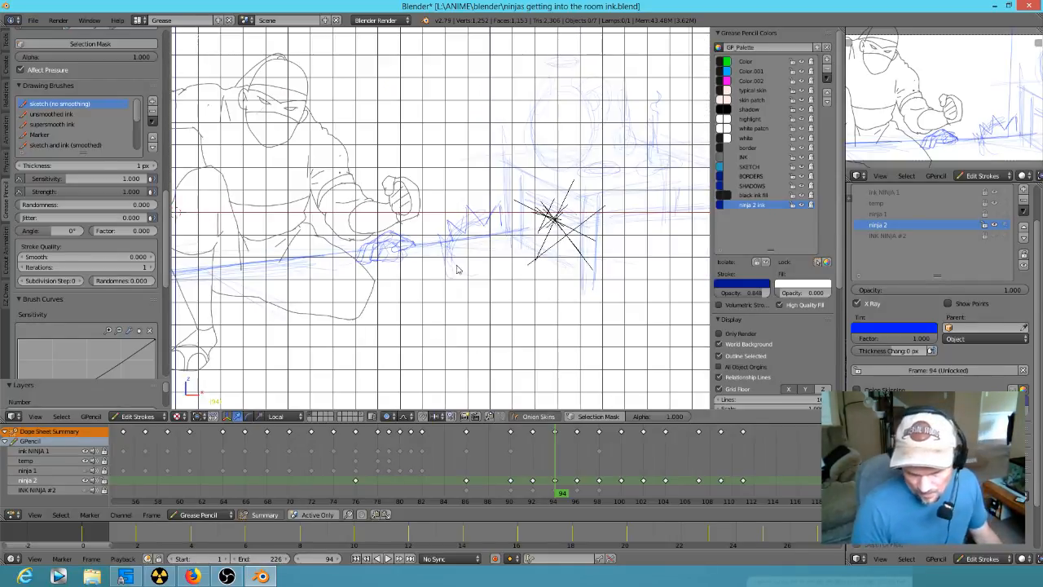
{"action": "scroll", "coordinate": [456, 263], "scroll_direction": "up", "scroll_amount": 3}
{"action": "scroll", "coordinate": [456, 262], "scroll_direction": "up", "scroll_amount": 6}
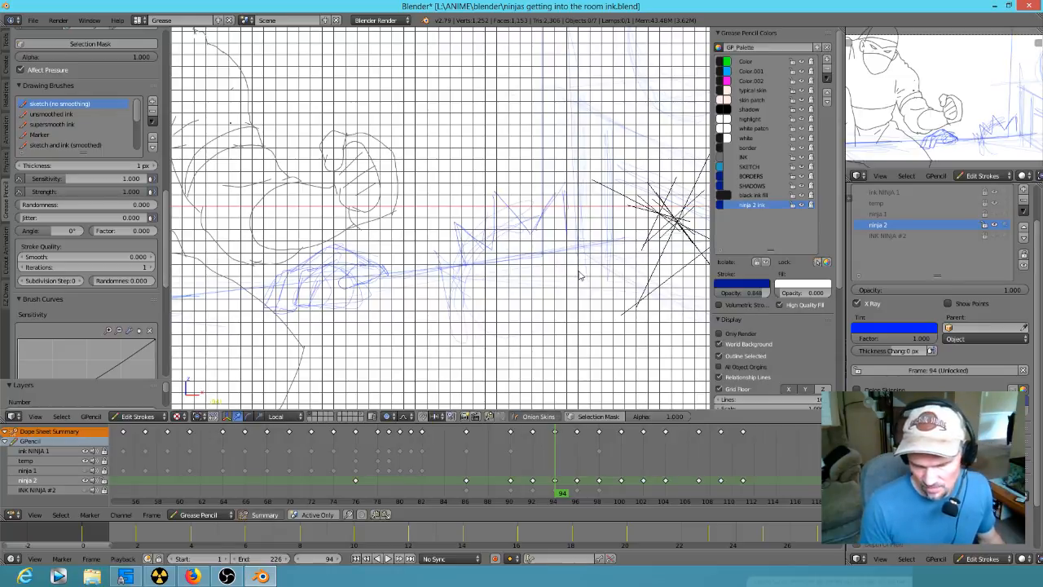
{"action": "mouse_move", "coordinate": [579, 276]}
{"action": "middle_mouse_down", "text": "ctrl"}
{"action": "mouse_move", "coordinate": [566, 295]}
{"action": "mouse_move", "coordinate": [582, 284]}
{"action": "middle_mouse_up", "text": "ctrl"}
{"action": "mouse_move", "coordinate": [561, 193]}
{"action": "left_mouse_down"}
{"action": "mouse_move", "coordinate": [570, 224]}
{"action": "mouse_move", "coordinate": [602, 210]}
{"action": "mouse_move", "coordinate": [600, 232]}
{"action": "mouse_move", "coordinate": [562, 179]}
{"action": "mouse_move", "coordinate": [507, 198]}
{"action": "mouse_move", "coordinate": [496, 250]}
{"action": "mouse_move", "coordinate": [456, 217]}
{"action": "mouse_move", "coordinate": [437, 250]}
{"action": "mouse_move", "coordinate": [464, 258]}
{"action": "left_mouse_up"}
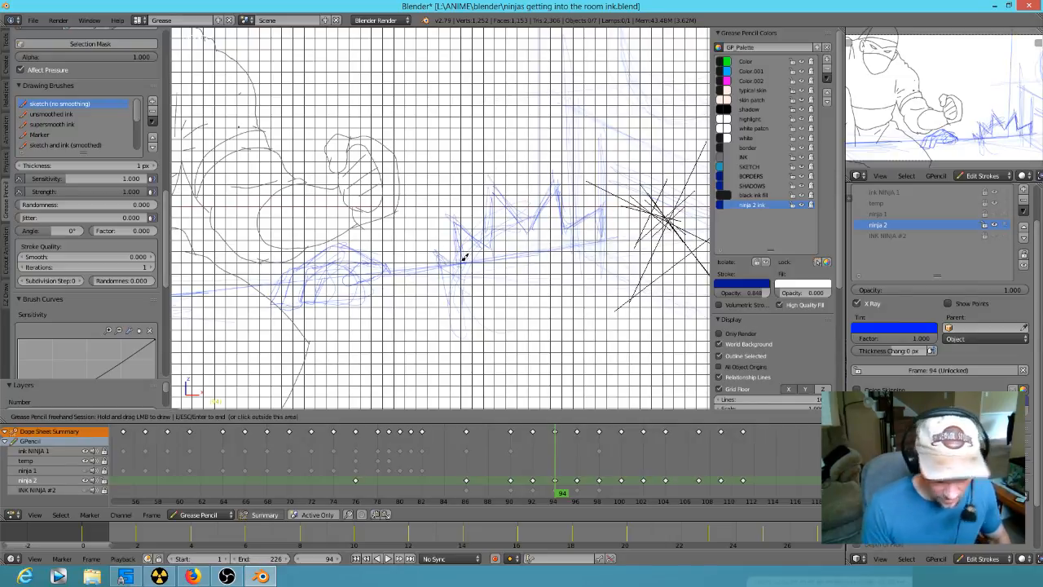
{"action": "key", "text": "Up"}
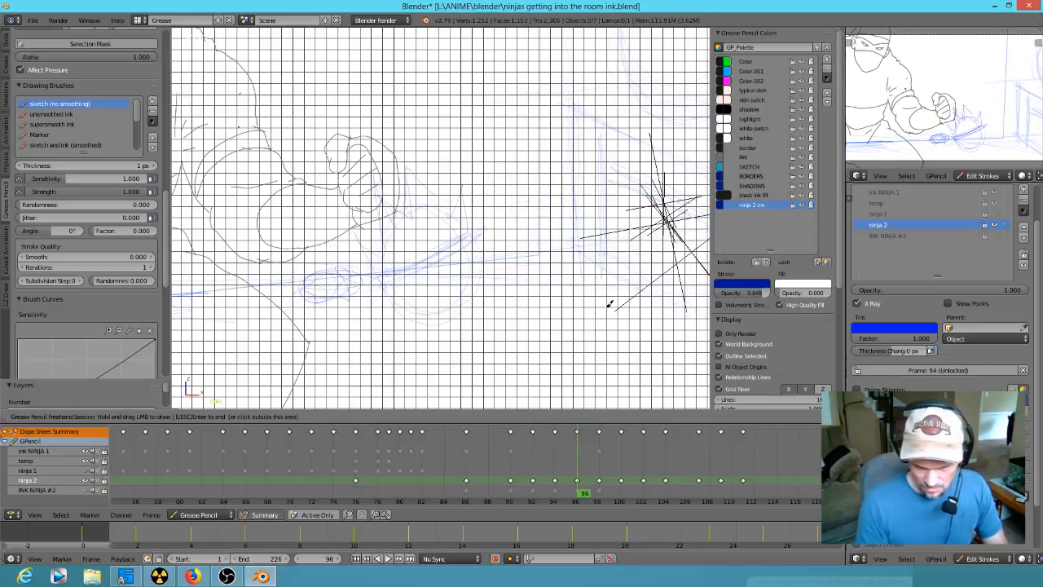
{"action": "key", "text": "Down"}
{"action": "scroll", "coordinate": [579, 270], "scroll_direction": "down", "scroll_amount": 3}
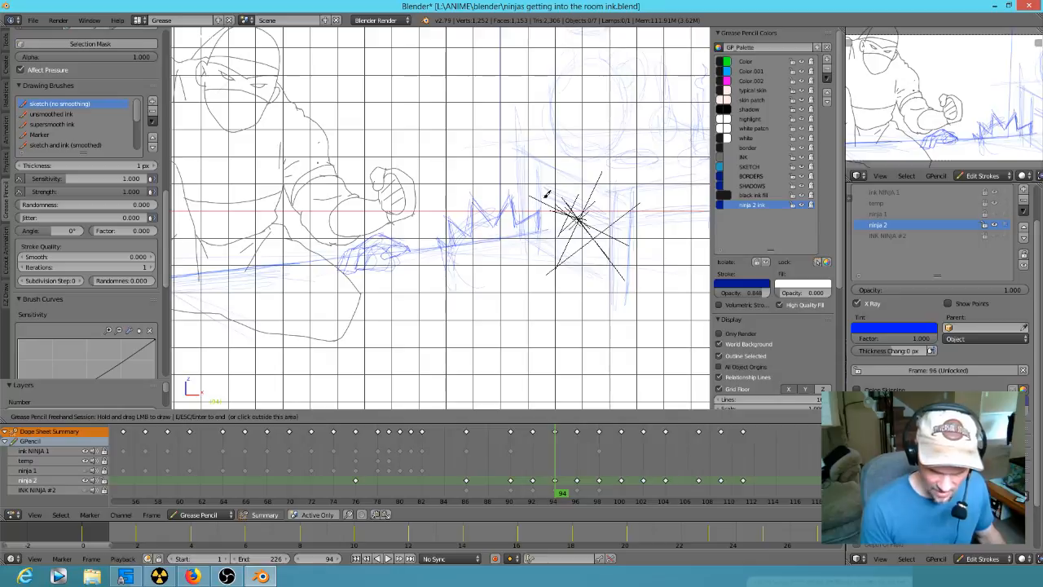
- Erase the jagged spikes beside the hand at frame 94, keeping the hand
{"action": "mouse_move", "coordinate": [541, 210]}
{"action": "right_mouse_down"}
{"action": "mouse_move", "coordinate": [462, 209]}
{"action": "mouse_move", "coordinate": [497, 213]}
{"action": "right_mouse_up"}
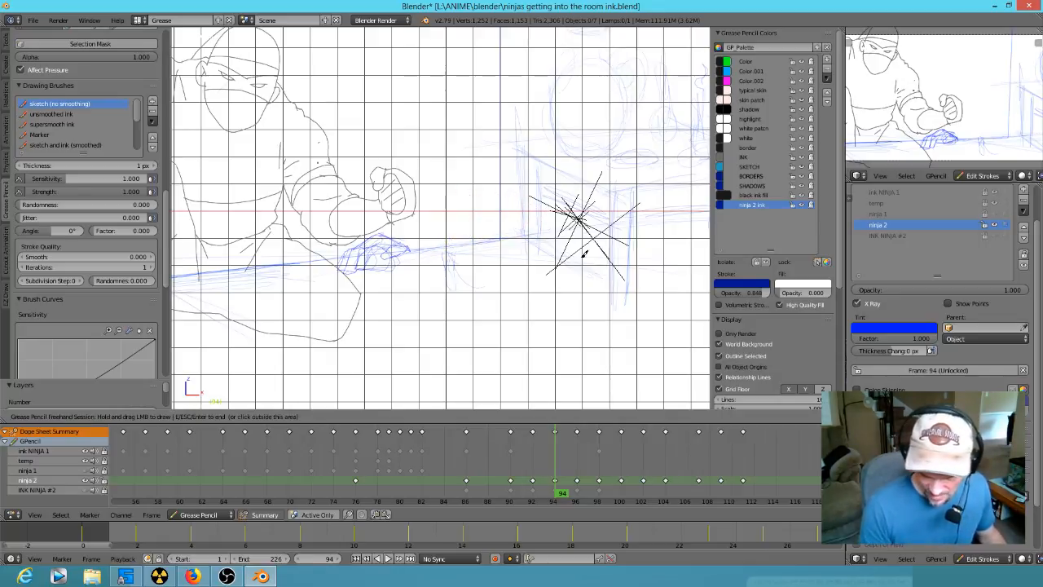
{"action": "key", "text": "Down"}
{"action": "key", "text": "Up"}
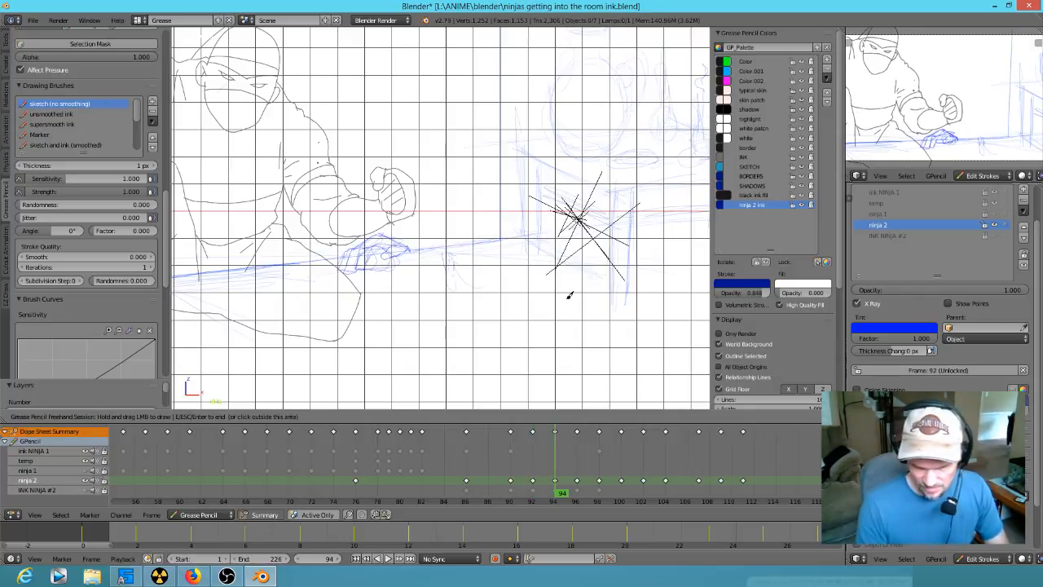
{"action": "key", "text": "Escape"}
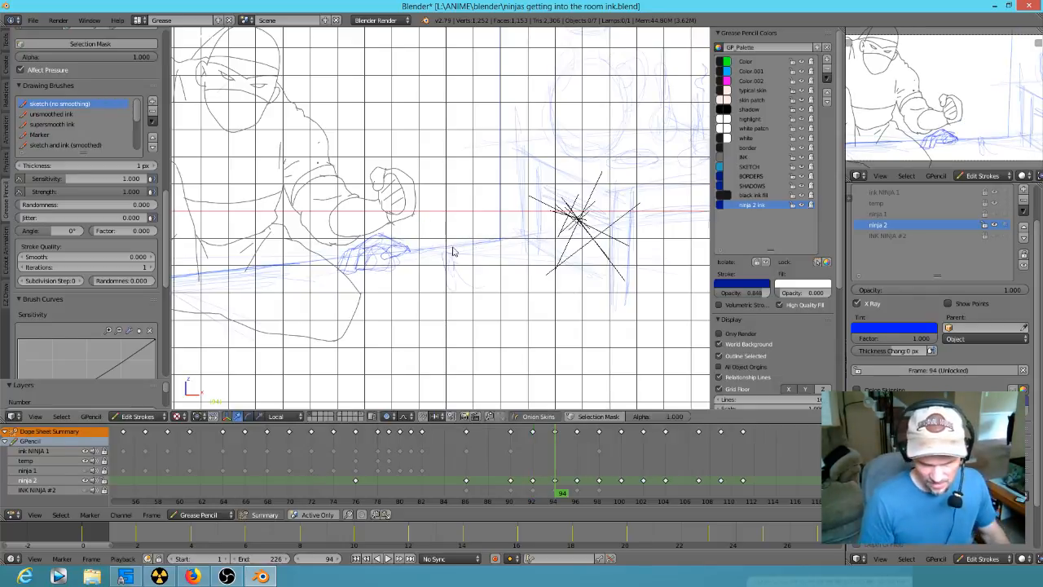
- Scale the hand strokes at frame 94 down slightly and nudge them up along the floor line
{"action": "mouse_move", "coordinate": [466, 213]}
{"action": "left_mouse_down", "text": "ctrl"}
{"action": "mouse_move", "coordinate": [347, 324]}
{"action": "mouse_move", "coordinate": [490, 323]}
{"action": "left_mouse_up", "text": "ctrl"}
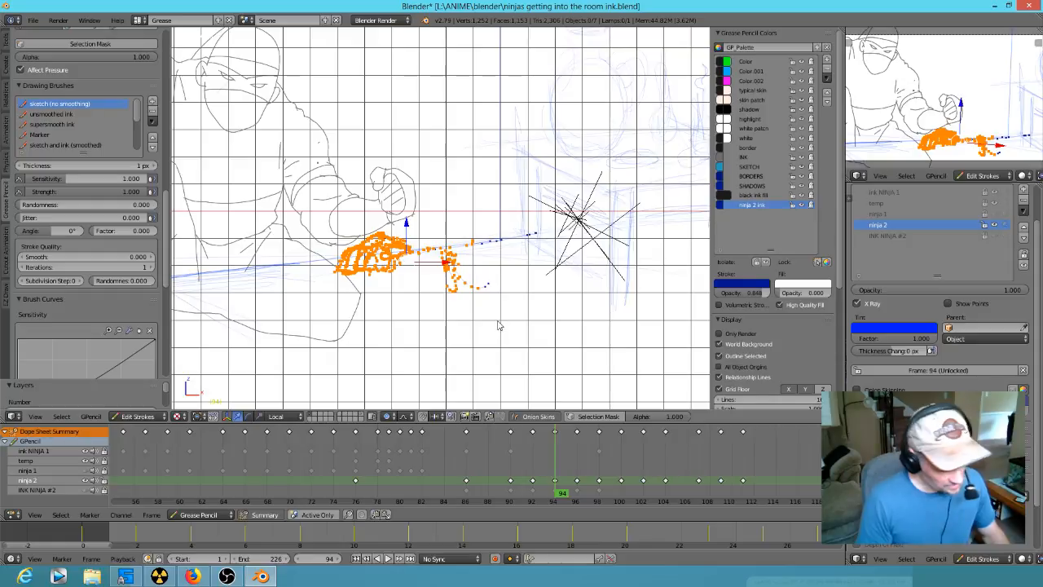
{"action": "key", "text": "s"}
{"action": "left_click", "coordinate": [477, 318]}
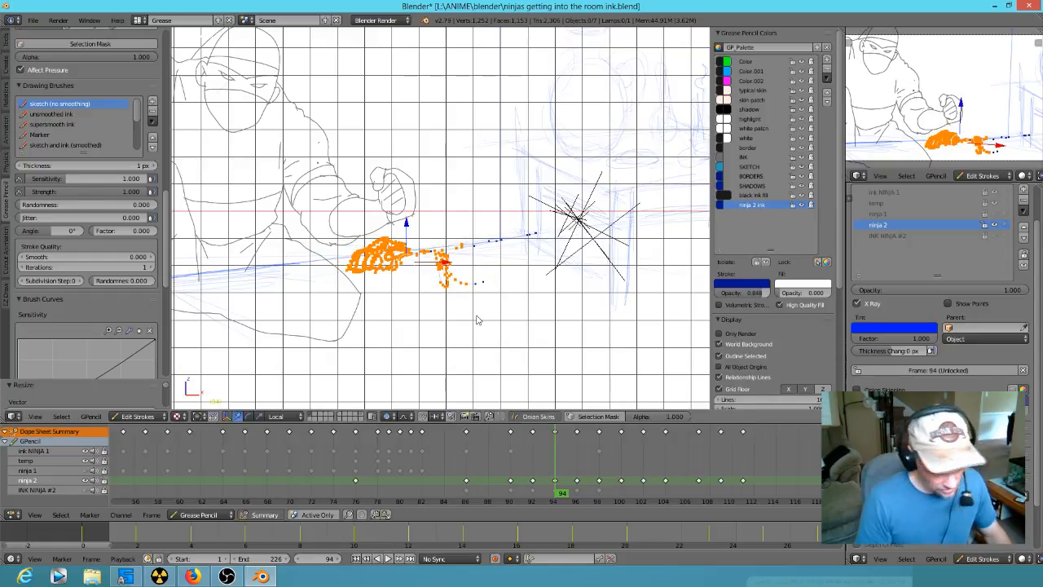
{"action": "key", "text": "g"}
{"action": "left_click", "coordinate": [475, 315]}
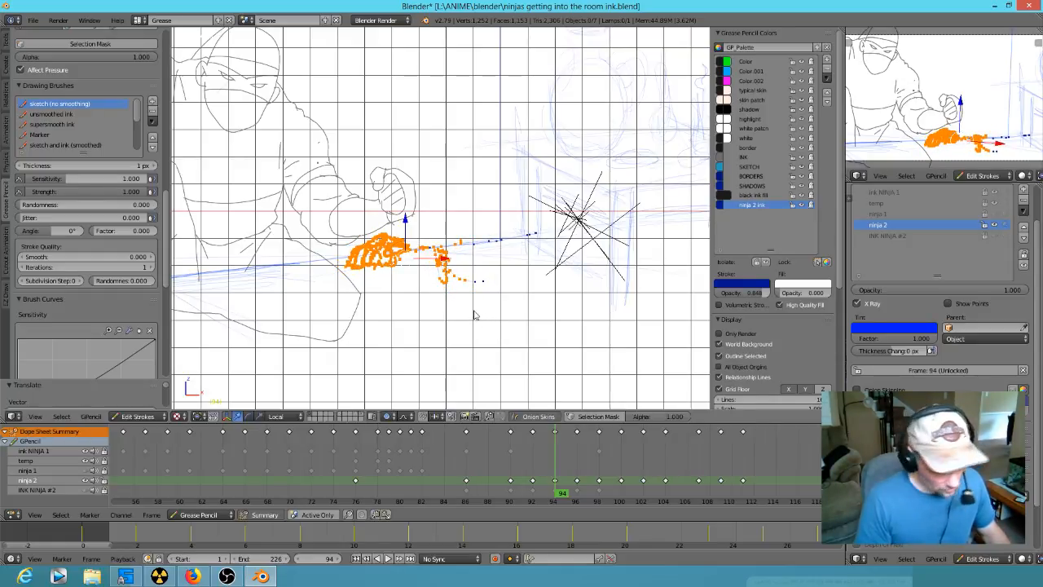
{"action": "key", "text": "a"}
- Flip through the keyframes around frames 94 and 96 to compare the hand and head poses
{"action": "key", "text": "Down"}
{"action": "key", "text": "Up"}
{"action": "key", "text": "Up"}
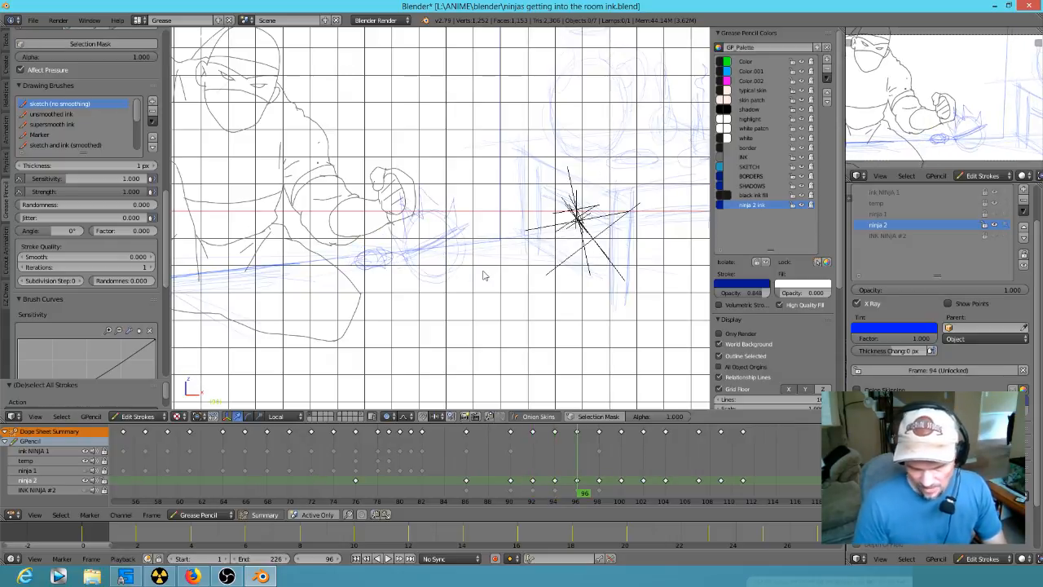
{"action": "key", "text": "Up"}
{"action": "key", "text": "Up"}
{"action": "key", "text": "Down"}
{"action": "key", "text": "Down"}
{"action": "key", "text": "Down"}
{"action": "key", "text": "Up"}
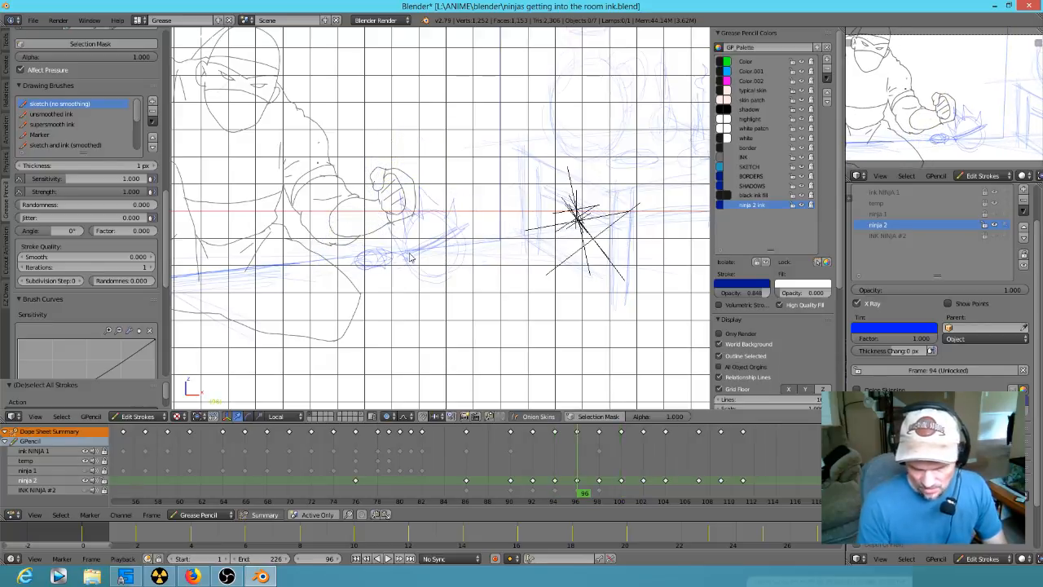
{"action": "key", "text": "Down"}
{"action": "key", "text": "Up"}
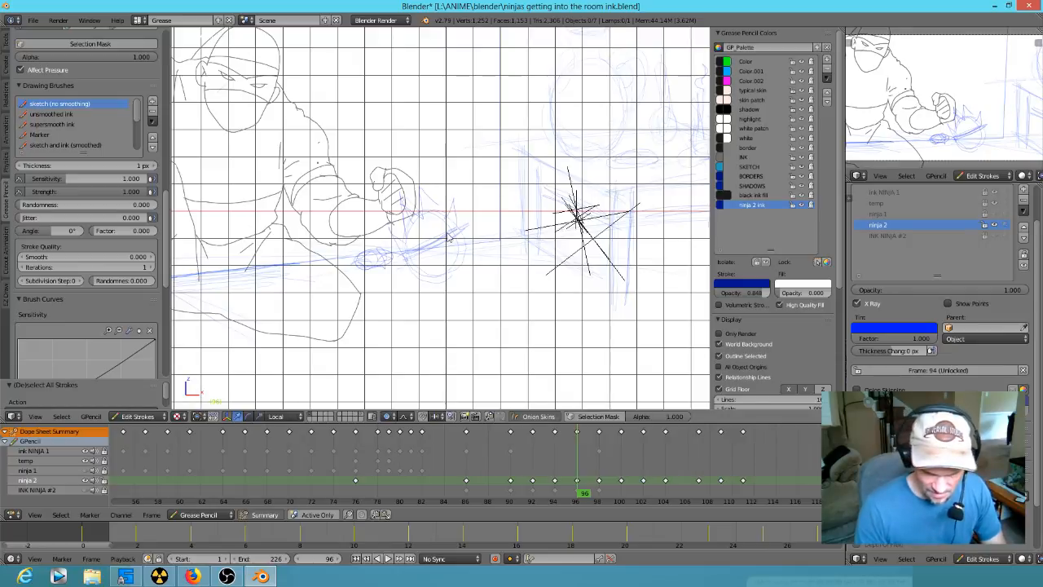
- Sketch pointed hair spikes around the circular head guide at frame 96
{"action": "scroll", "coordinate": [447, 259], "scroll_direction": "up", "scroll_amount": 5}
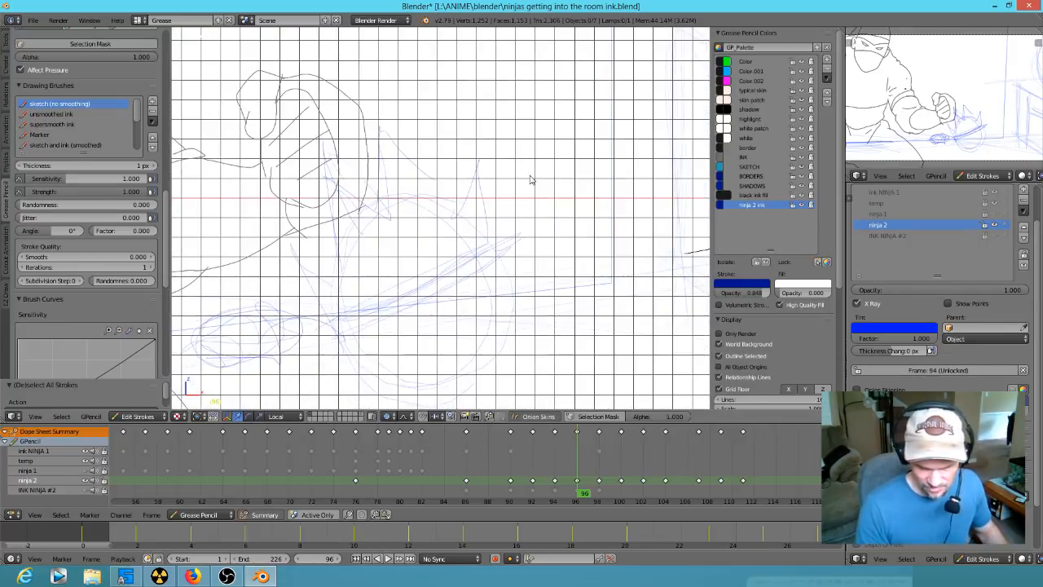
{"action": "mouse_move", "coordinate": [387, 173]}
{"action": "left_mouse_down"}
{"action": "mouse_move", "coordinate": [329, 156]}
{"action": "mouse_move", "coordinate": [335, 186]}
{"action": "mouse_move", "coordinate": [350, 172]}
{"action": "mouse_move", "coordinate": [389, 202]}
{"action": "mouse_move", "coordinate": [386, 163]}
{"action": "mouse_move", "coordinate": [407, 145]}
{"action": "mouse_move", "coordinate": [391, 126]}
{"action": "mouse_move", "coordinate": [429, 199]}
{"action": "mouse_move", "coordinate": [486, 154]}
{"action": "mouse_move", "coordinate": [482, 198]}
{"action": "mouse_move", "coordinate": [508, 222]}
{"action": "left_mouse_up"}
{"action": "mouse_move", "coordinate": [298, 233]}
{"action": "left_mouse_down"}
{"action": "mouse_move", "coordinate": [319, 228]}
{"action": "mouse_move", "coordinate": [321, 266]}
{"action": "mouse_move", "coordinate": [338, 274]}
{"action": "mouse_move", "coordinate": [302, 293]}
{"action": "mouse_move", "coordinate": [380, 284]}
{"action": "mouse_move", "coordinate": [489, 212]}
{"action": "mouse_move", "coordinate": [436, 279]}
{"action": "mouse_move", "coordinate": [421, 282]}
{"action": "mouse_move", "coordinate": [437, 288]}
{"action": "mouse_move", "coordinate": [486, 263]}
{"action": "mouse_move", "coordinate": [506, 291]}
{"action": "mouse_move", "coordinate": [510, 236]}
{"action": "left_mouse_up"}
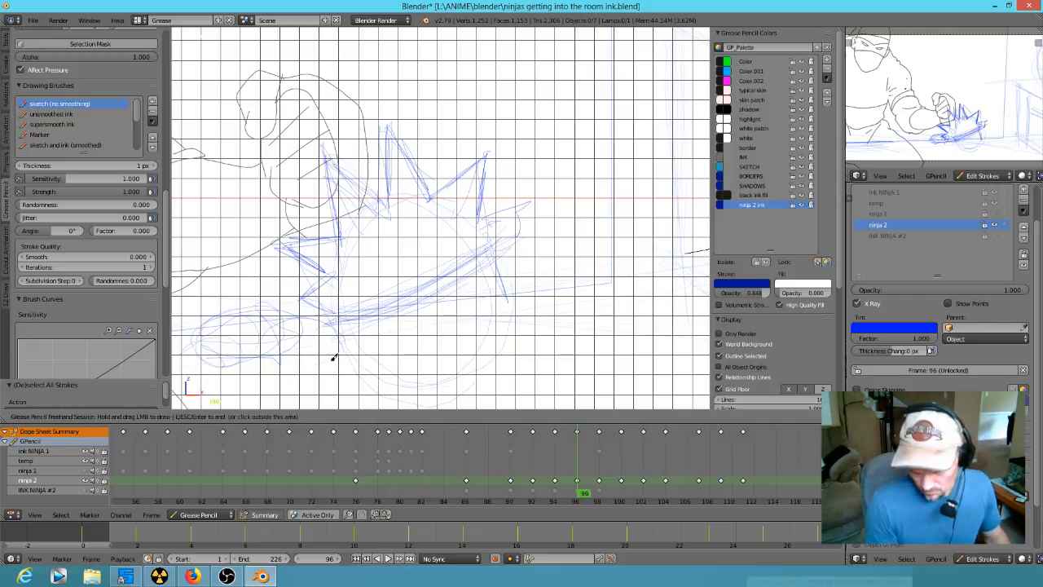
- Sketch the floor line beneath the spiky head, darken its curved band and add the outer side spike at frame 96
{"action": "left_click_drag", "start_coordinate": [284, 340], "coordinate": [507, 298]}
{"action": "left_click_drag", "start_coordinate": [492, 259], "coordinate": [506, 296]}
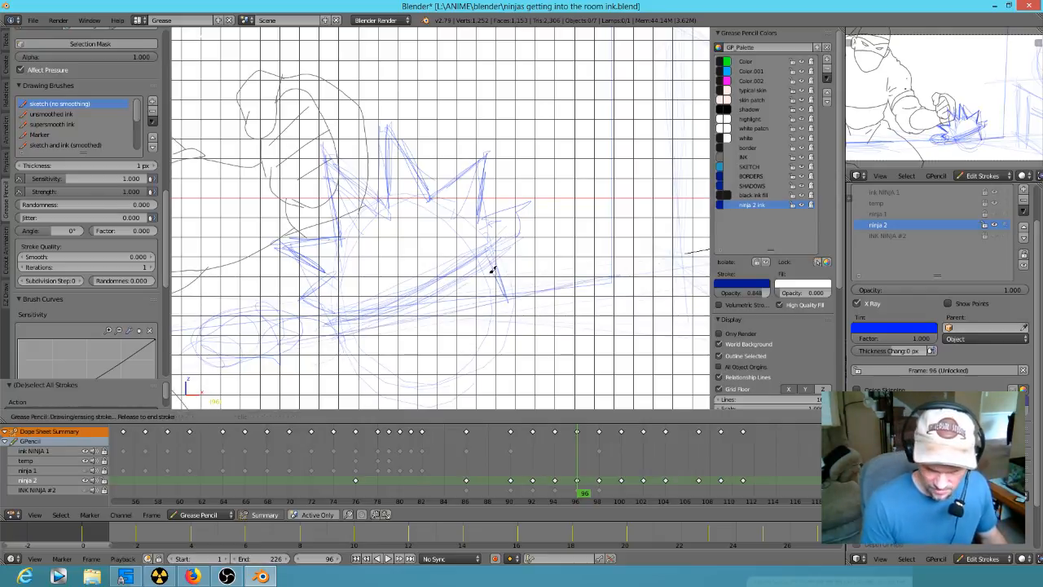
{"action": "left_click_drag", "start_coordinate": [339, 335], "coordinate": [499, 244]}
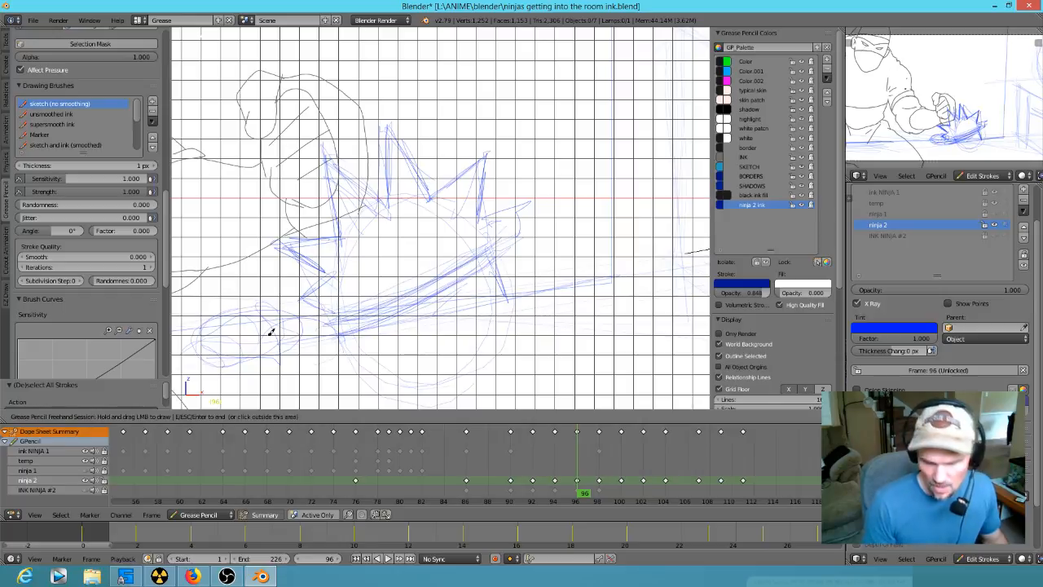
{"action": "mouse_move", "coordinate": [484, 206]}
{"action": "left_mouse_down"}
{"action": "mouse_move", "coordinate": [535, 198]}
{"action": "mouse_move", "coordinate": [487, 234]}
{"action": "left_mouse_up"}
{"action": "key", "text": "Escape"}
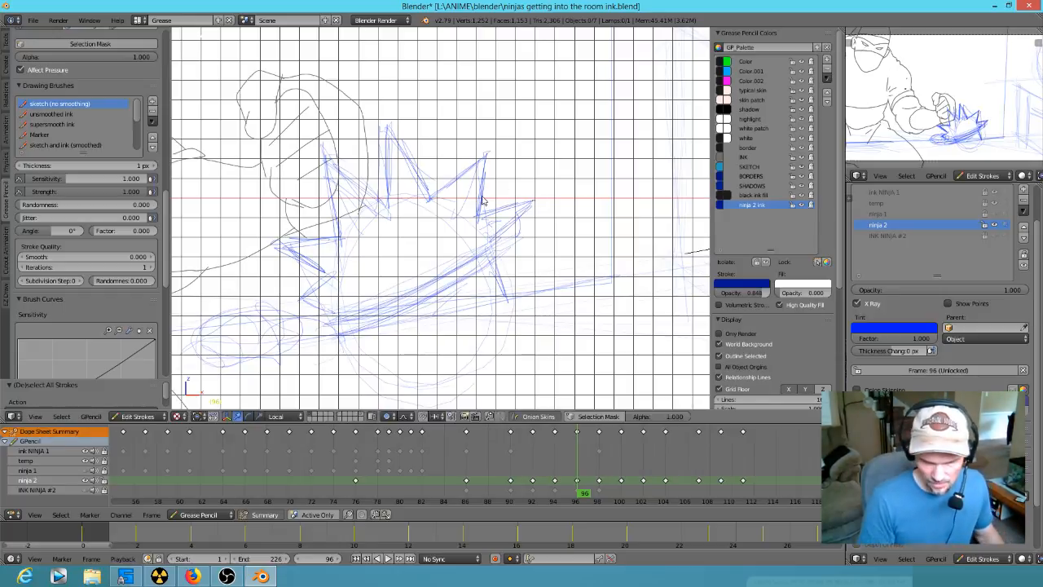
- Copy the spiky head strokes from frame 96 into frame 94 and move them away from the hand with proportional editing off
{"action": "mouse_move", "coordinate": [577, 191]}
{"action": "left_mouse_down", "text": "ctrl"}
{"action": "mouse_move", "coordinate": [421, 130]}
{"action": "mouse_move", "coordinate": [309, 253]}
{"action": "mouse_move", "coordinate": [461, 298]}
{"action": "mouse_move", "coordinate": [514, 259]}
{"action": "left_mouse_up", "text": "ctrl"}
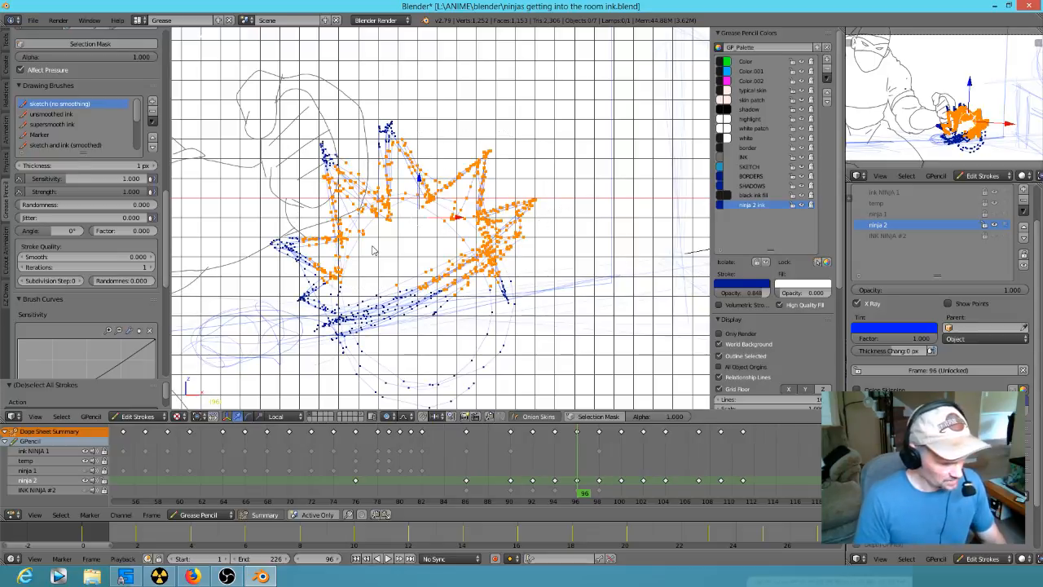
{"action": "key", "text": "ctrl+l"}
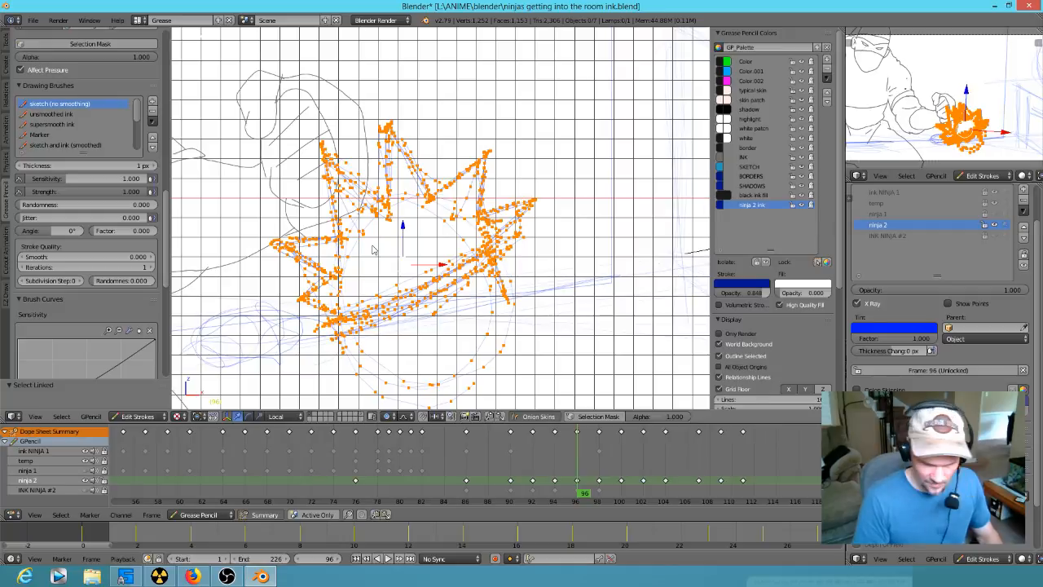
{"action": "key", "text": "Down"}
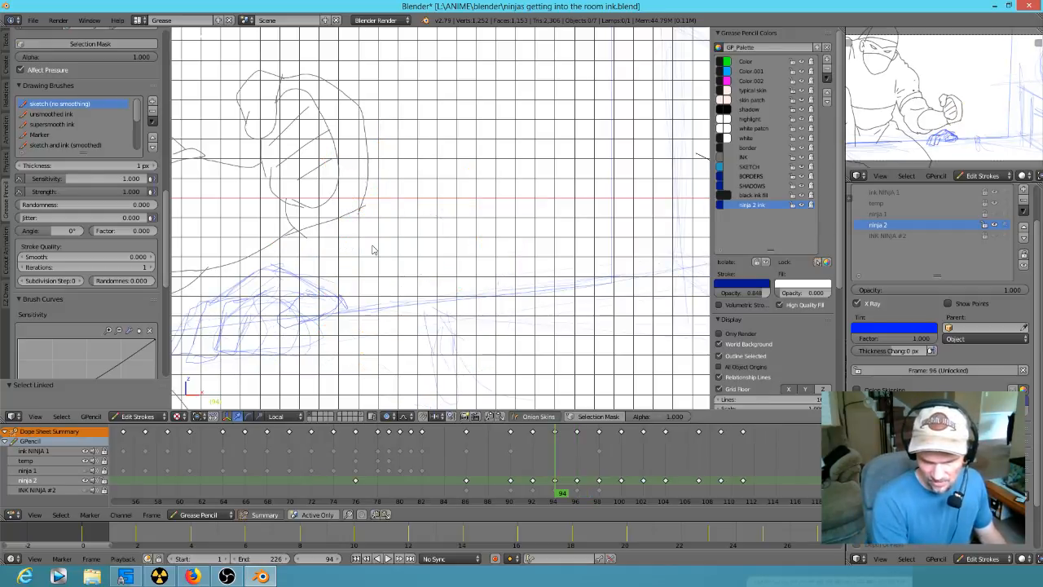
{"action": "key", "text": "ctrl+v"}
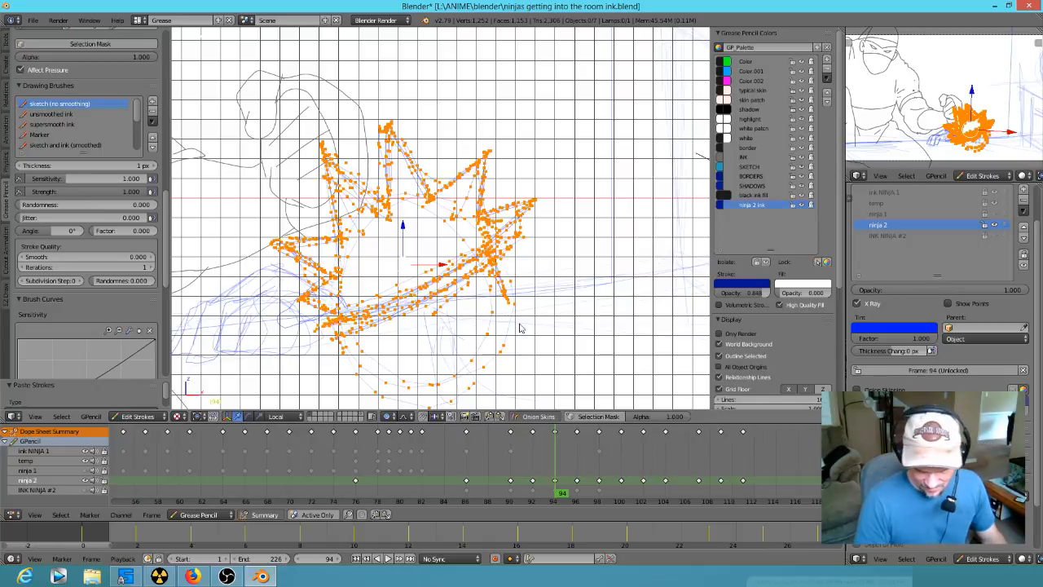
{"action": "key", "text": "o"}
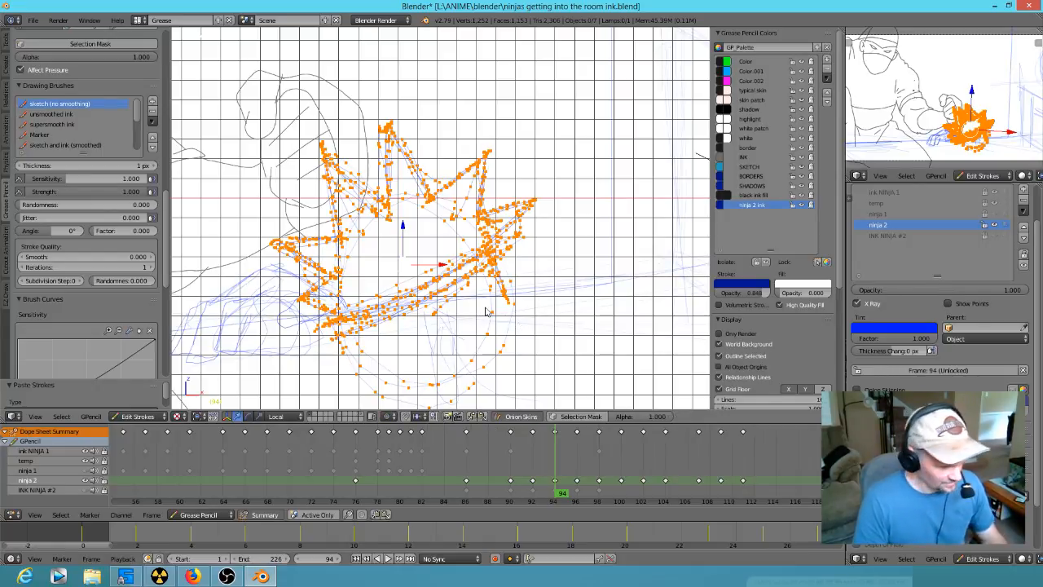
{"action": "key", "text": "g"}
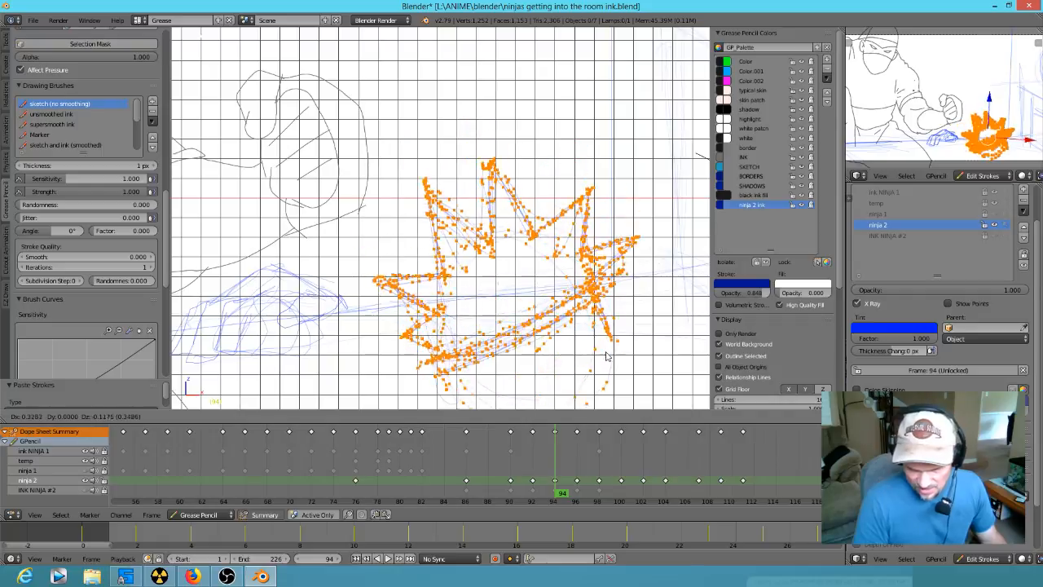
{"action": "left_click", "coordinate": [604, 346]}
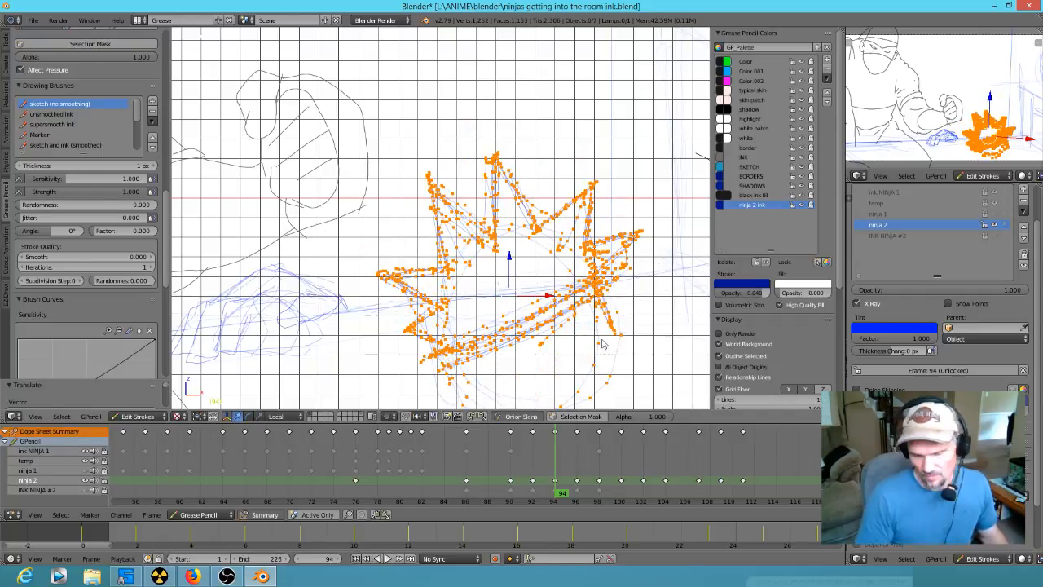
- Erase the parts of the pasted head that lie below the floor line at frame 94
{"action": "middle_click_drag", "start_coordinate": [571, 326], "coordinate": [549, 250], "text": "shift"}
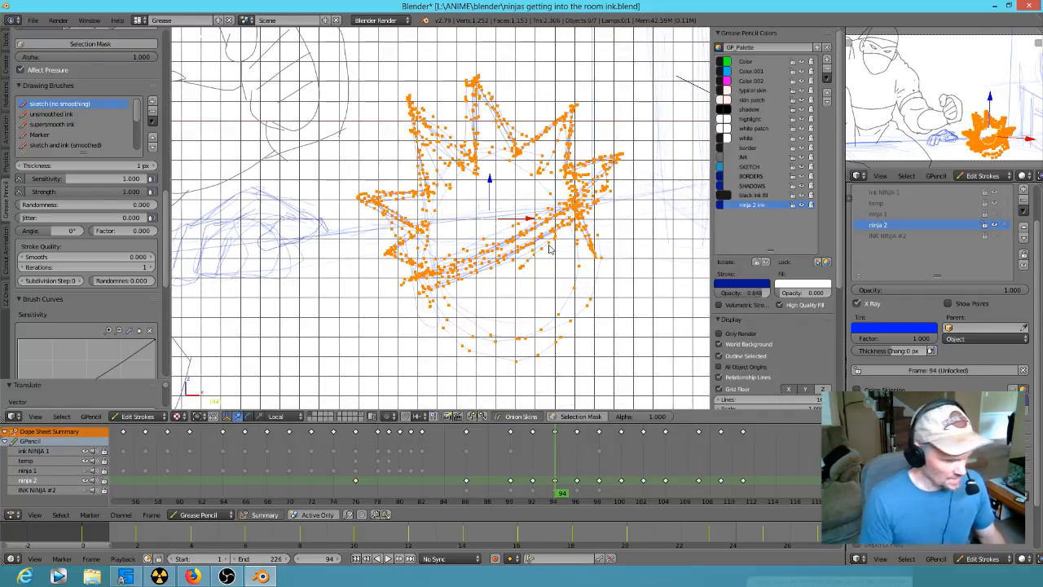
{"action": "mouse_move", "coordinate": [605, 329]}
{"action": "right_mouse_down"}
{"action": "mouse_move", "coordinate": [584, 321]}
{"action": "mouse_move", "coordinate": [522, 338]}
{"action": "mouse_move", "coordinate": [517, 316]}
{"action": "mouse_move", "coordinate": [611, 246]}
{"action": "mouse_move", "coordinate": [523, 265]}
{"action": "mouse_move", "coordinate": [427, 267]}
{"action": "mouse_move", "coordinate": [513, 301]}
{"action": "mouse_move", "coordinate": [570, 218]}
{"action": "mouse_move", "coordinate": [548, 287]}
{"action": "right_mouse_up"}
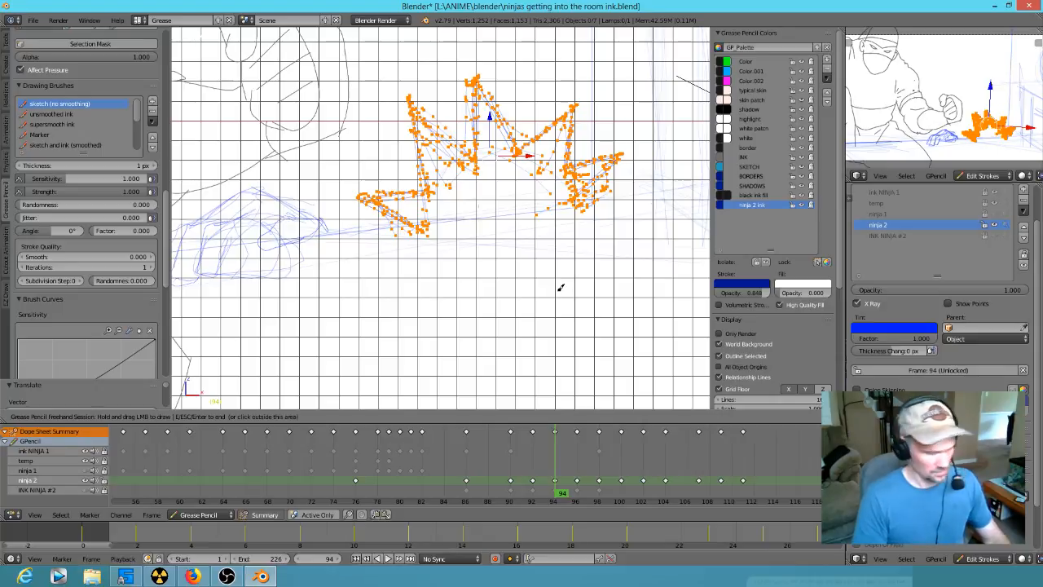
{"action": "key", "text": "Escape"}
{"action": "key", "text": "a"}
- Flip back and forth through the keyframes around frame 94 to check how the spiky head rises into view
{"action": "scroll", "coordinate": [559, 295], "scroll_direction": "down", "scroll_amount": 3}
{"action": "key", "text": "Down"}
{"action": "key", "text": "Up"}
{"action": "key", "text": "Up"}
{"action": "key", "text": "Down"}
{"action": "key", "text": "Down"}
{"action": "key", "text": "Up"}
{"action": "key", "text": "Up"}
{"action": "key", "text": "Up"}
{"action": "key", "text": "Down"}
{"action": "key", "text": "Down"}
{"action": "key", "text": "Down"}
{"action": "key", "text": "Up"}
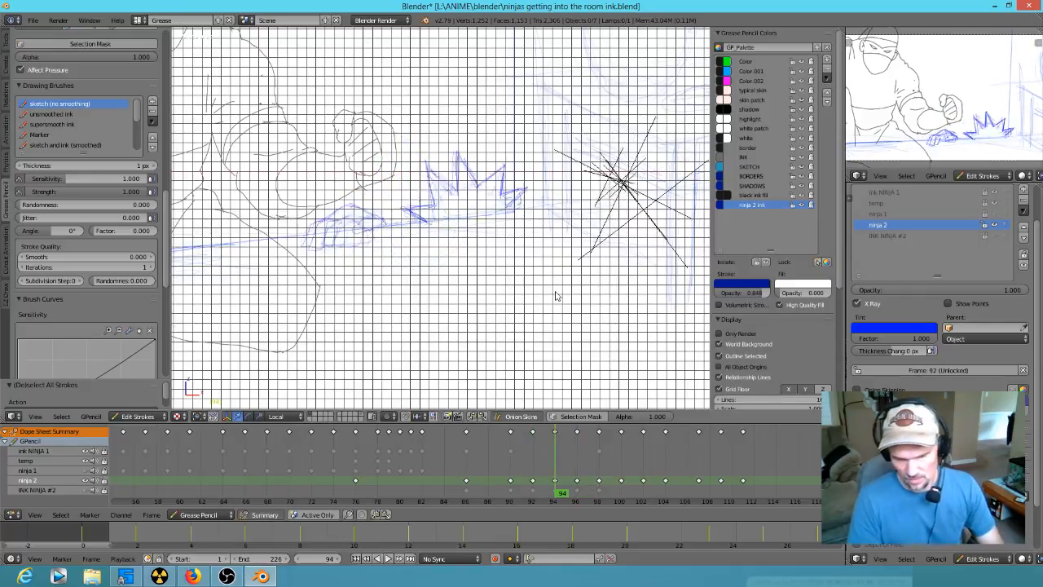
{"action": "key", "text": "Up"}
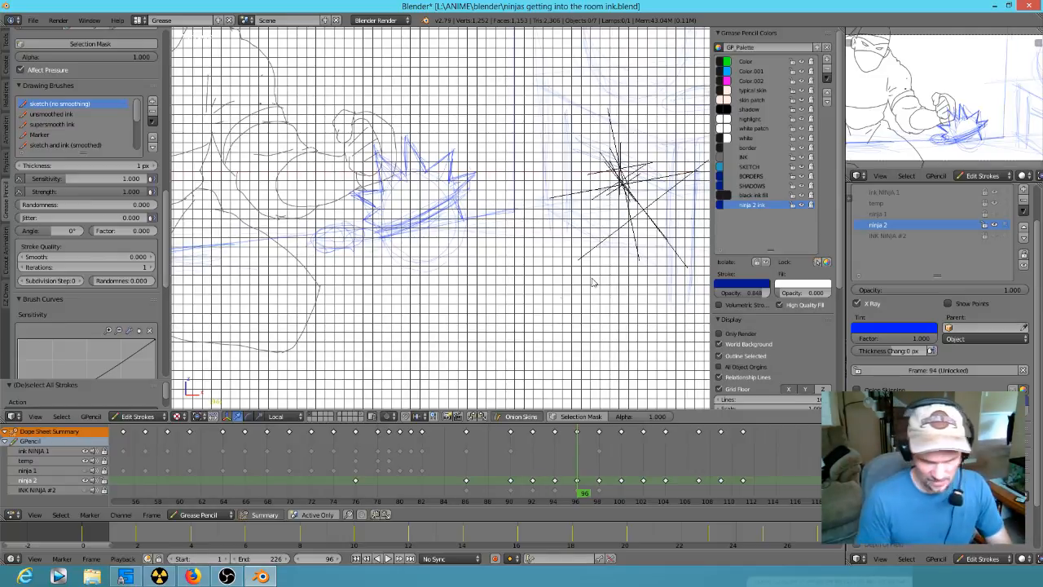
{"action": "key", "text": "Down"}
- Copy the hand strokes from frame 94 into frame 96, replacing the rough hand there, and shift them away from the spiky head
{"action": "mouse_move", "coordinate": [385, 251]}
{"action": "left_mouse_down", "text": "ctrl"}
{"action": "mouse_move", "coordinate": [358, 215]}
{"action": "mouse_move", "coordinate": [318, 228]}
{"action": "mouse_move", "coordinate": [366, 254]}
{"action": "left_mouse_up", "text": "ctrl"}
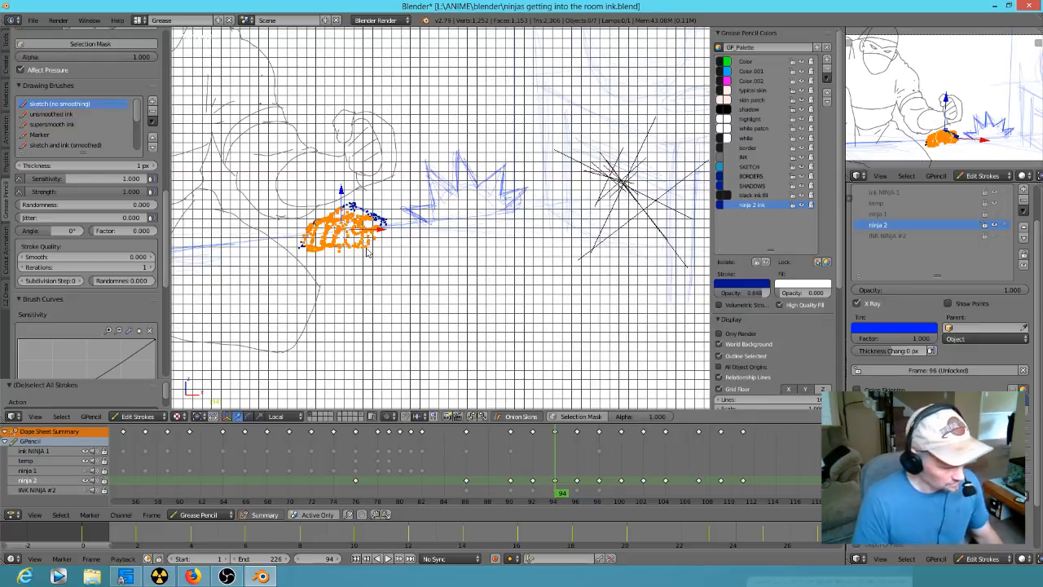
{"action": "key", "text": "Up"}
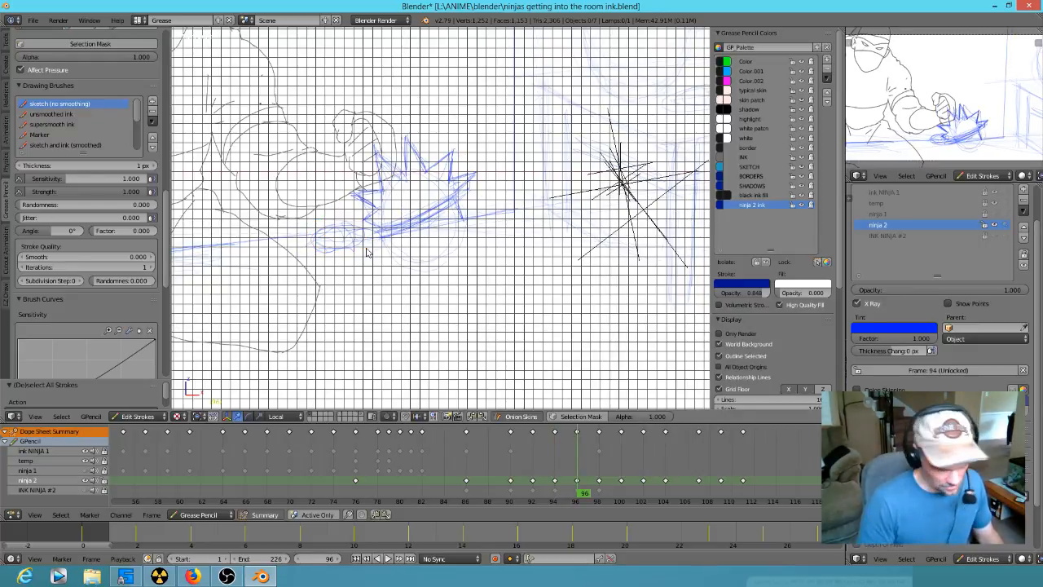
{"action": "right_click_drag", "start_coordinate": [356, 255], "coordinate": [337, 242]}
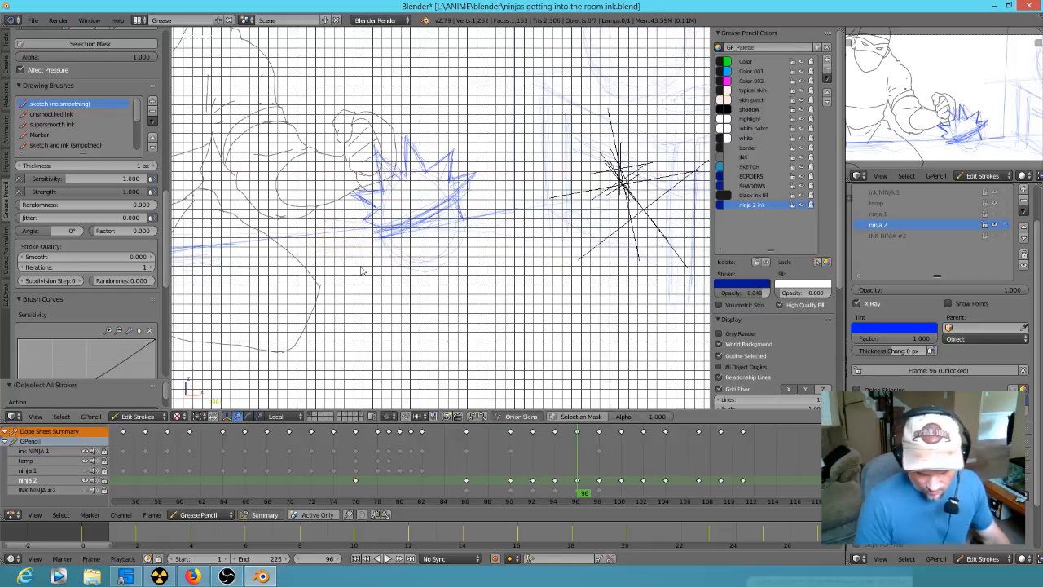
{"action": "key", "text": "ctrl+v"}
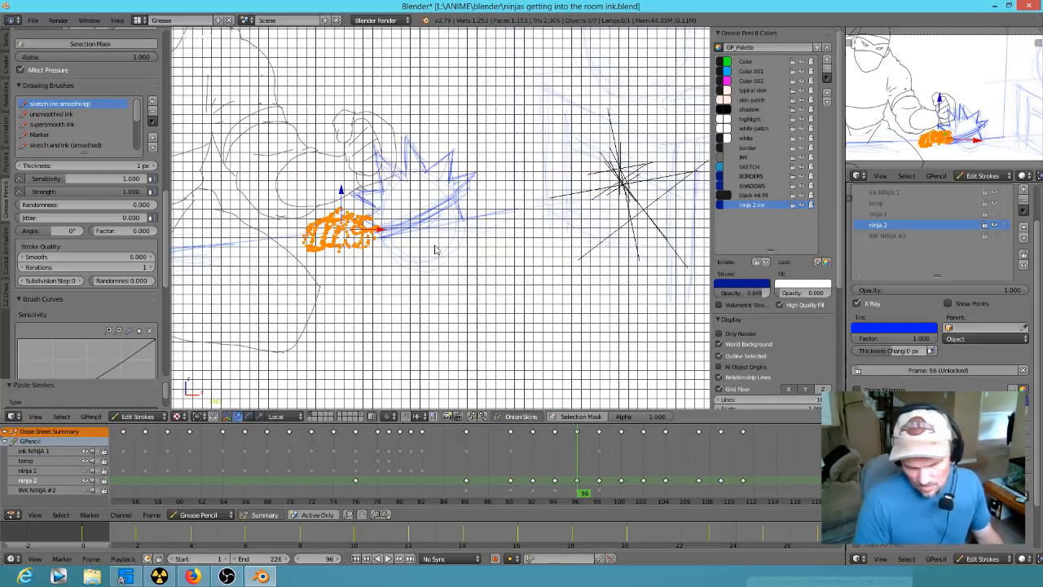
{"action": "key", "text": "g"}
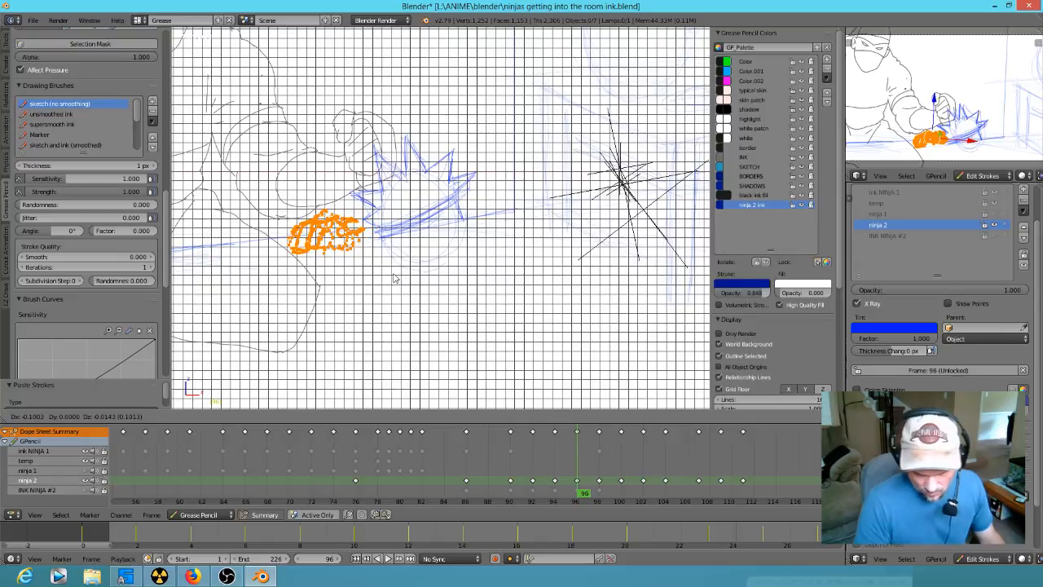
{"action": "left_click", "coordinate": [396, 279]}
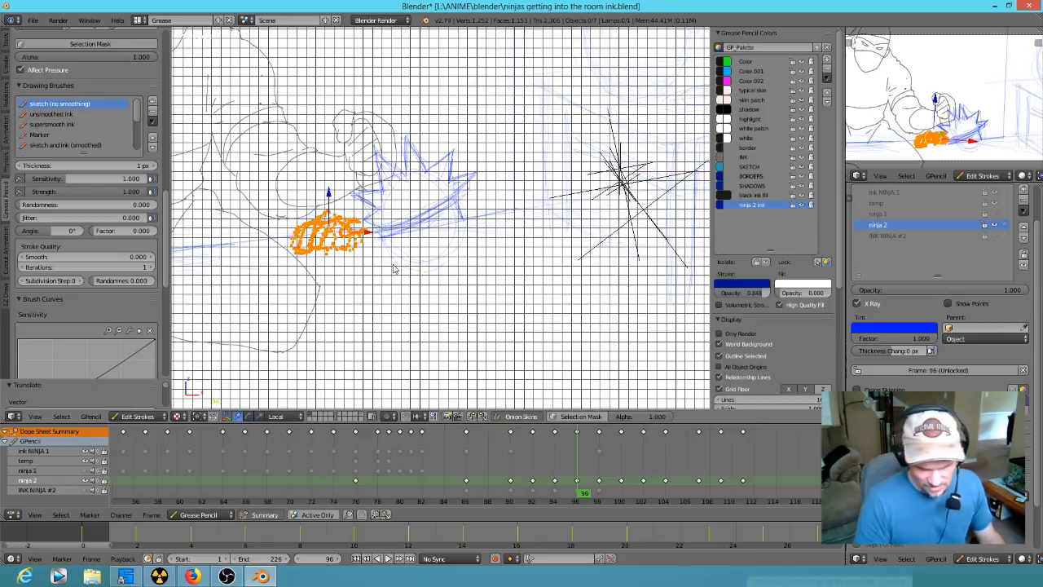
{"action": "key", "text": "a"}
- Erase the lower part of the pasted hand at frame 96 and redraw its back, thumb and fingers
{"action": "scroll", "coordinate": [346, 253], "scroll_direction": "up", "scroll_amount": 5}
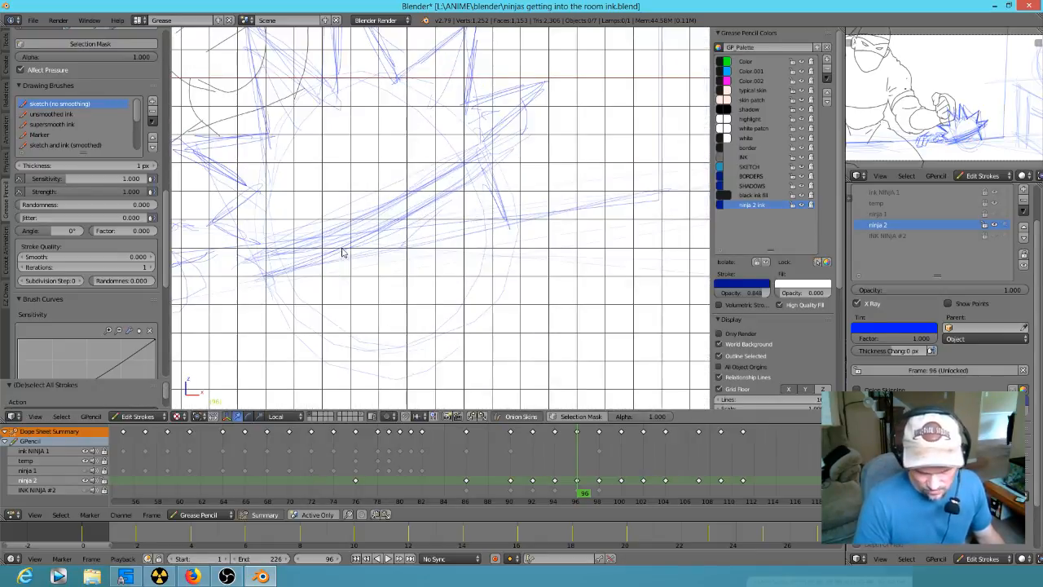
{"action": "middle_click_drag", "start_coordinate": [575, 243], "coordinate": [574, 251], "text": "shift"}
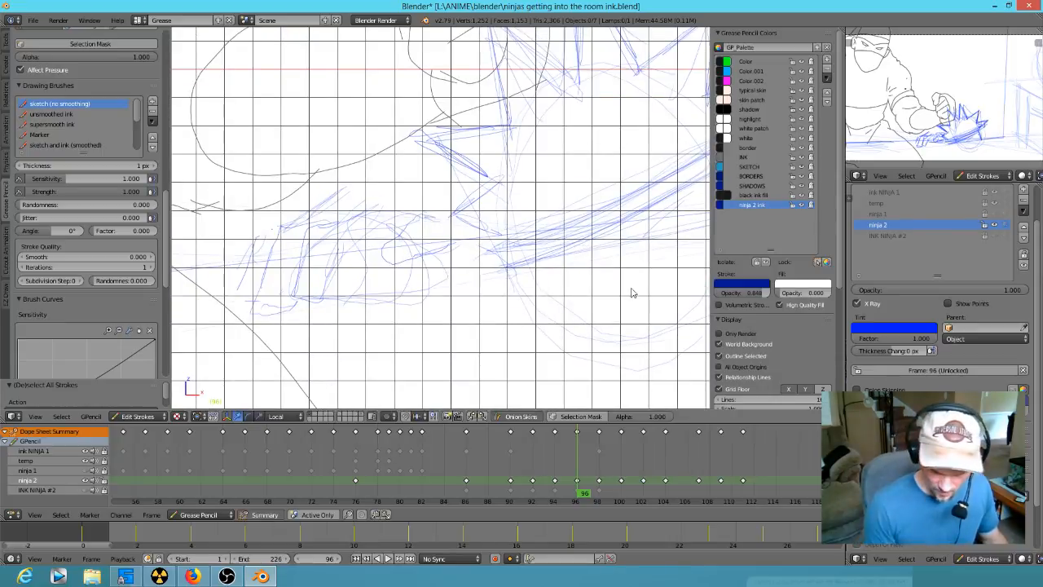
{"action": "mouse_move", "coordinate": [438, 228]}
{"action": "left_mouse_down"}
{"action": "mouse_move", "coordinate": [413, 224]}
{"action": "mouse_move", "coordinate": [433, 253]}
{"action": "mouse_move", "coordinate": [449, 240]}
{"action": "mouse_move", "coordinate": [442, 214]}
{"action": "mouse_move", "coordinate": [314, 225]}
{"action": "left_mouse_up"}
{"action": "left_click_drag", "start_coordinate": [383, 209], "coordinate": [407, 212]}
{"action": "mouse_move", "coordinate": [337, 280]}
{"action": "left_mouse_down"}
{"action": "mouse_move", "coordinate": [343, 243]}
{"action": "mouse_move", "coordinate": [370, 249]}
{"action": "mouse_move", "coordinate": [364, 259]}
{"action": "left_mouse_up"}
{"action": "mouse_move", "coordinate": [424, 304]}
{"action": "right_mouse_down"}
{"action": "mouse_move", "coordinate": [350, 326]}
{"action": "mouse_move", "coordinate": [426, 291]}
{"action": "mouse_move", "coordinate": [457, 295]}
{"action": "right_mouse_up"}
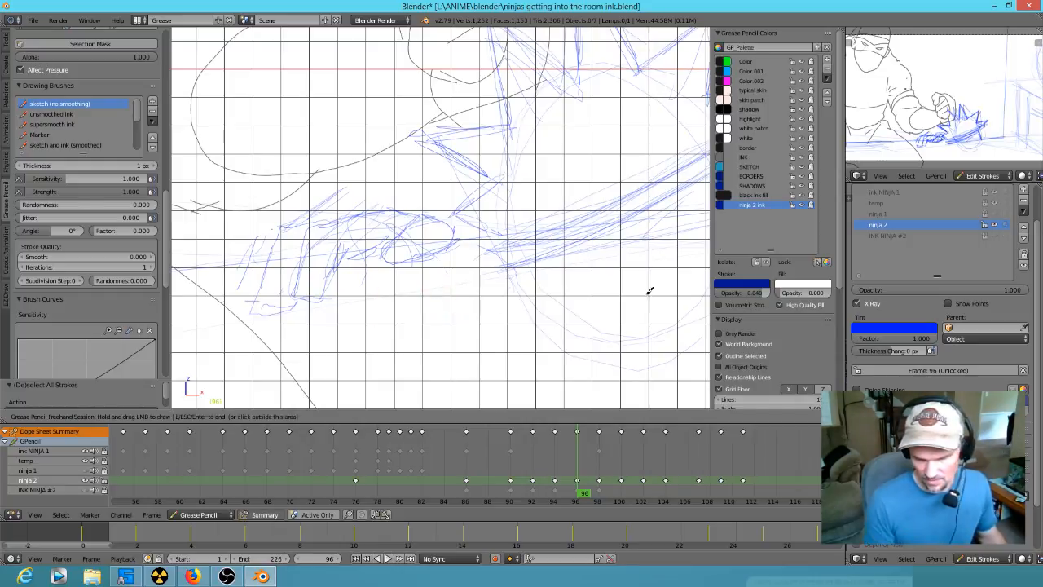
{"action": "scroll", "coordinate": [545, 305], "scroll_direction": "down", "scroll_amount": 2}
{"action": "mouse_move", "coordinate": [485, 250]}
{"action": "left_mouse_down"}
{"action": "mouse_move", "coordinate": [496, 247]}
{"action": "mouse_move", "coordinate": [361, 284]}
{"action": "left_mouse_up"}
{"action": "key", "text": "Escape"}
- Select all linked strokes of the hand at frame 96 and move the hand down over the floor line
{"action": "mouse_move", "coordinate": [455, 285]}
{"action": "left_mouse_down", "text": "ctrl"}
{"action": "mouse_move", "coordinate": [446, 257]}
{"action": "mouse_move", "coordinate": [384, 209]}
{"action": "mouse_move", "coordinate": [302, 233]}
{"action": "mouse_move", "coordinate": [314, 245]}
{"action": "left_mouse_up", "text": "ctrl"}
{"action": "right_click", "coordinate": [387, 219]}
{"action": "mouse_move", "coordinate": [387, 218]}
{"action": "left_mouse_down", "text": "ctrl"}
{"action": "mouse_move", "coordinate": [376, 200]}
{"action": "mouse_move", "coordinate": [298, 233]}
{"action": "mouse_move", "coordinate": [399, 257]}
{"action": "mouse_move", "coordinate": [430, 234]}
{"action": "left_mouse_up", "text": "ctrl"}
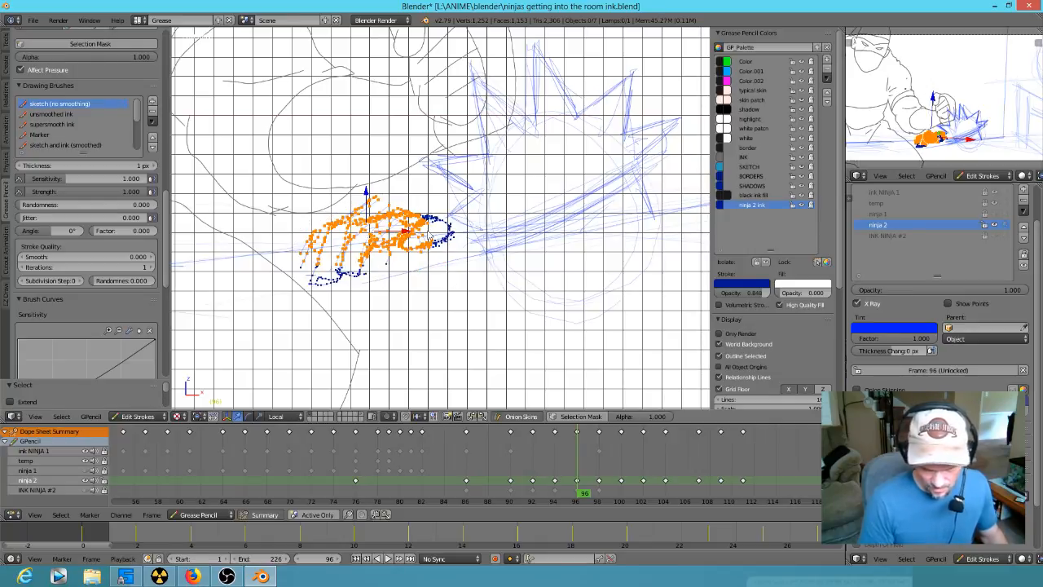
{"action": "key", "text": "ctrl+l"}
{"action": "key", "text": "g"}
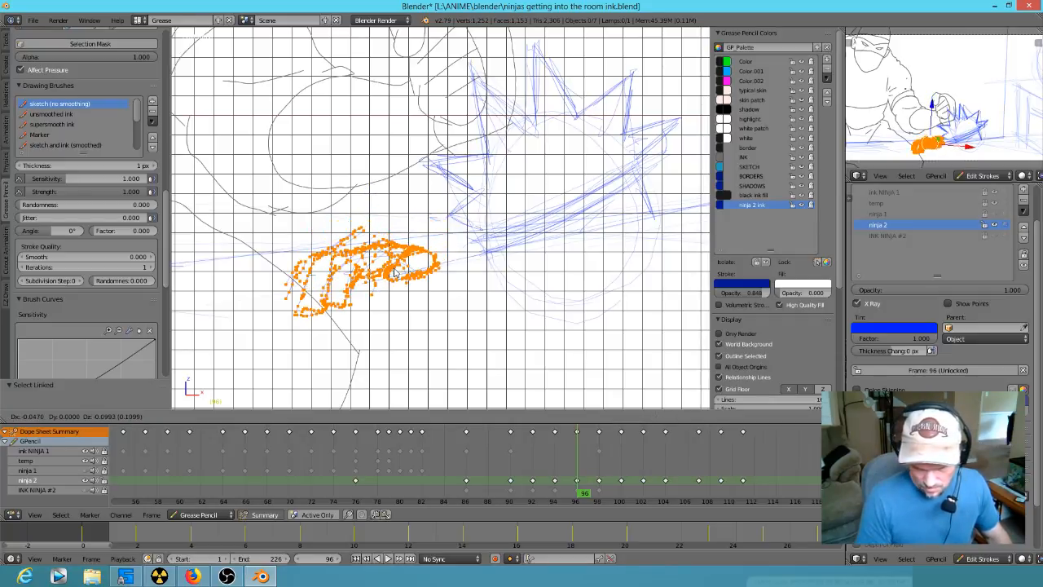
{"action": "left_click", "coordinate": [395, 270]}
- Erase the outermost finger strokes on the side of the hand facing away from the head at frame 96
{"action": "key", "text": "d"}
{"action": "left_click_drag", "start_coordinate": [298, 331], "coordinate": [264, 294]}
{"action": "right_click_drag", "start_coordinate": [287, 326], "coordinate": [275, 298]}
{"action": "key", "text": "Escape"}
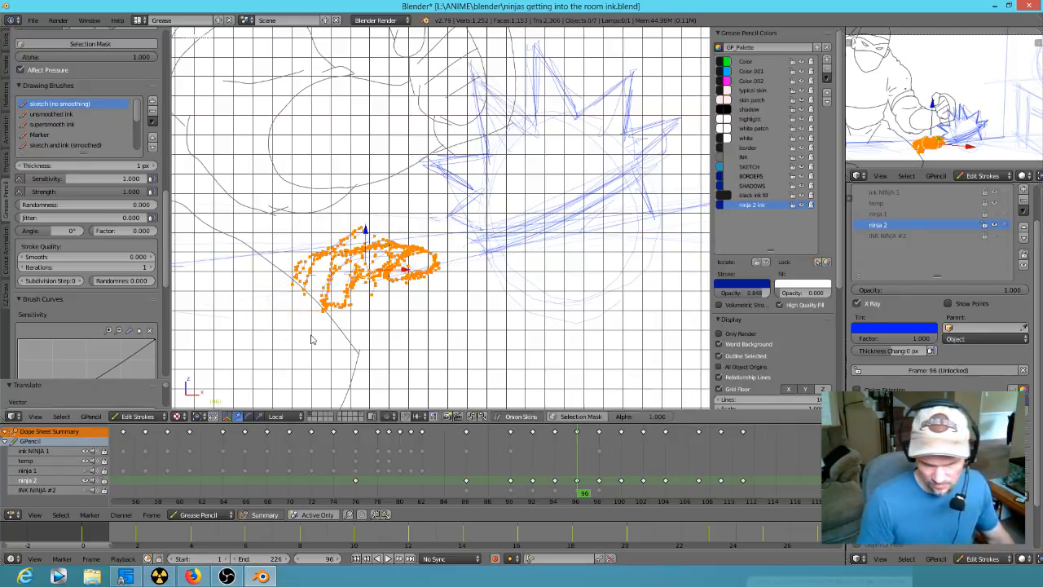
- Flip between keyframes 94, 96 and 98 to check how the hand and head move
{"action": "key", "text": "a"}
{"action": "scroll", "coordinate": [566, 337], "scroll_direction": "down", "scroll_amount": 3}
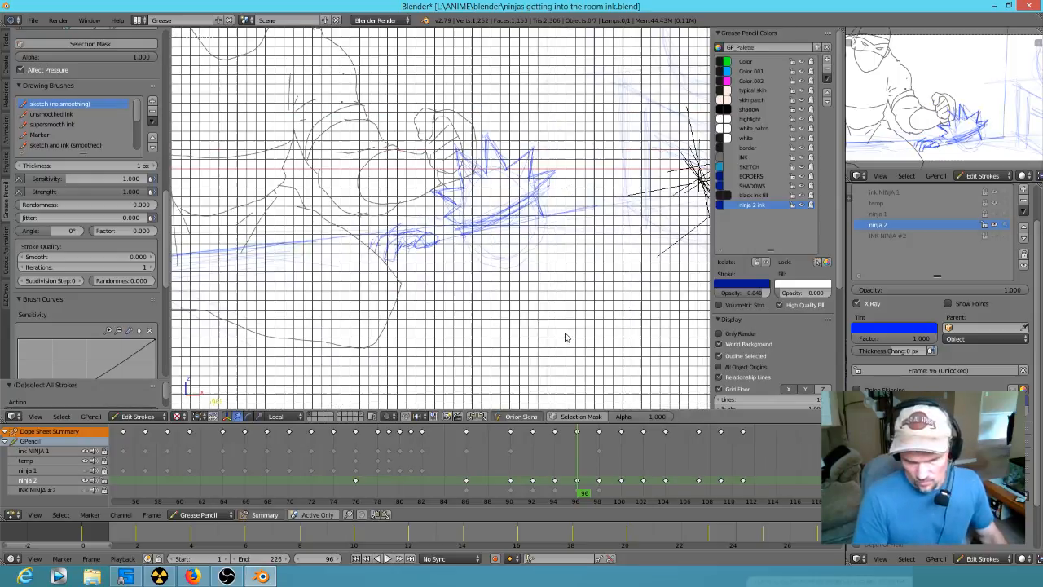
{"action": "key", "text": "Down"}
{"action": "key", "text": "Up"}
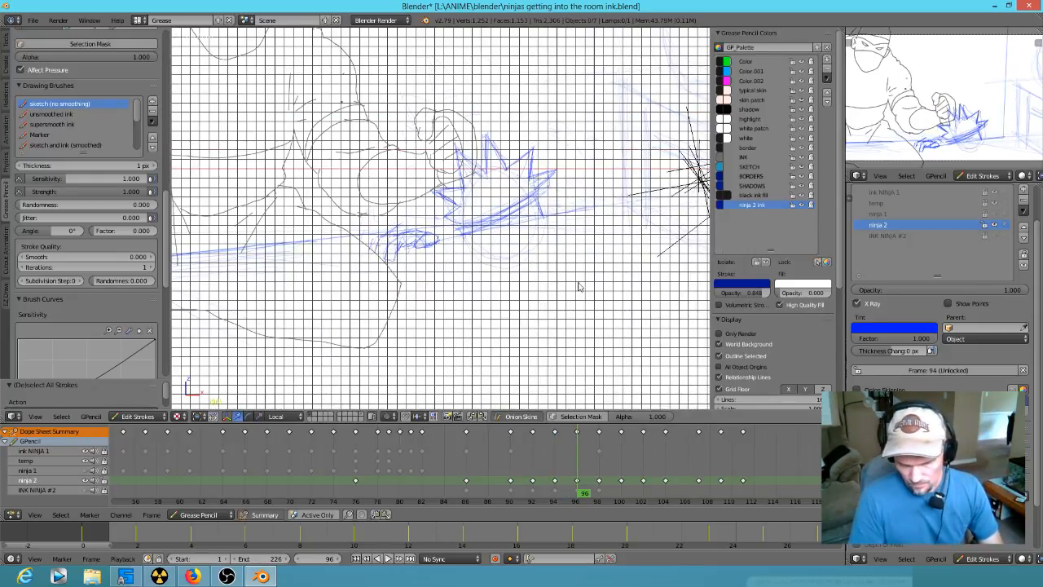
{"action": "key", "text": "Up"}
{"action": "key", "text": "Down"}
{"action": "key", "text": "Up"}
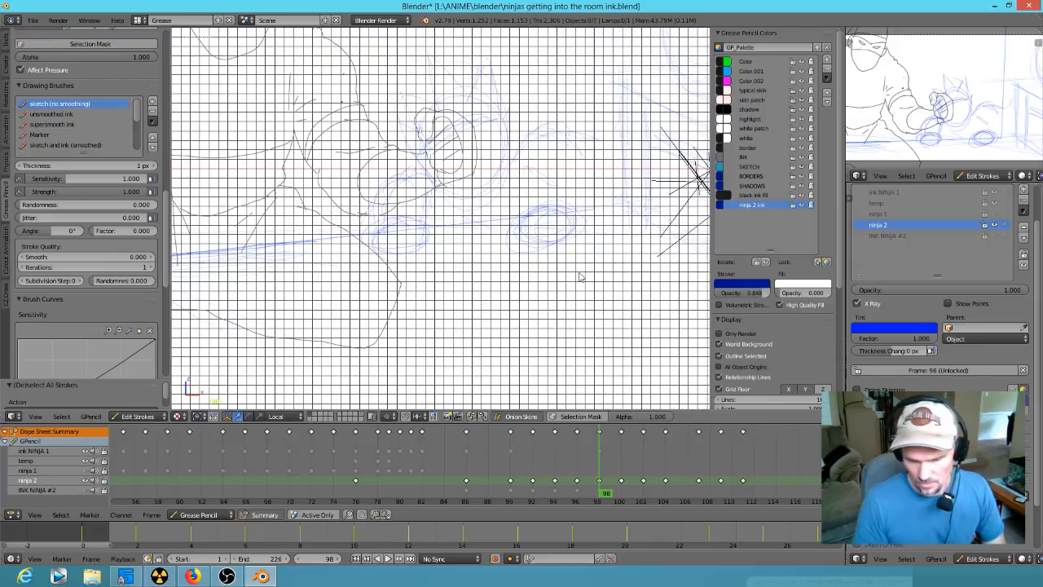
{"action": "key", "text": "Down"}
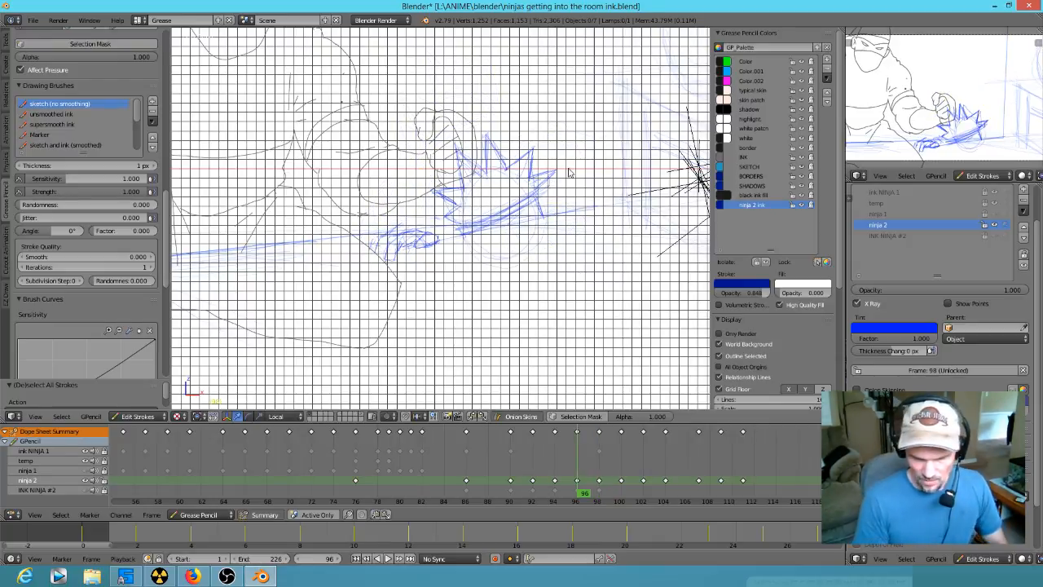
- Copy the spiky hair strokes from frame 96 into frame 98, resize them and move them up above the fist
{"action": "mouse_move", "coordinate": [559, 159]}
{"action": "left_mouse_down", "text": "ctrl"}
{"action": "mouse_move", "coordinate": [444, 142]}
{"action": "mouse_move", "coordinate": [440, 191]}
{"action": "mouse_move", "coordinate": [518, 210]}
{"action": "mouse_move", "coordinate": [568, 196]}
{"action": "left_mouse_up", "text": "ctrl"}
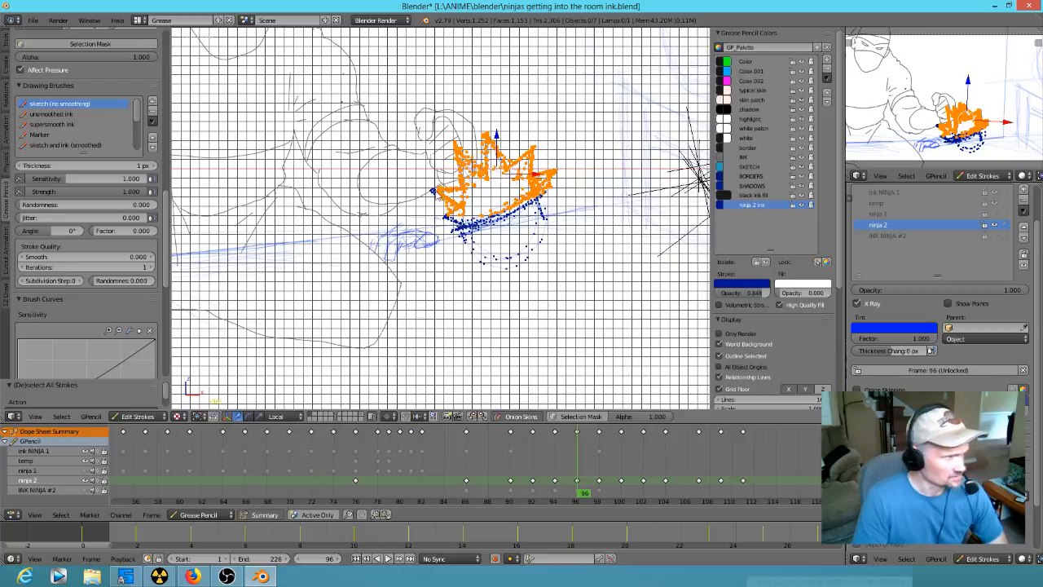
{"action": "key", "text": "Up"}
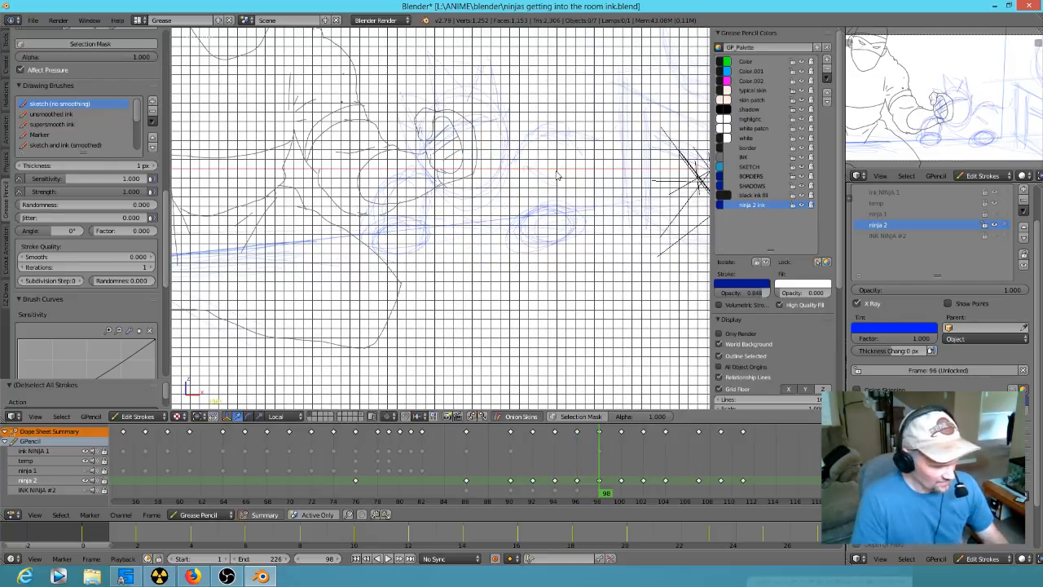
{"action": "key", "text": "ctrl+v"}
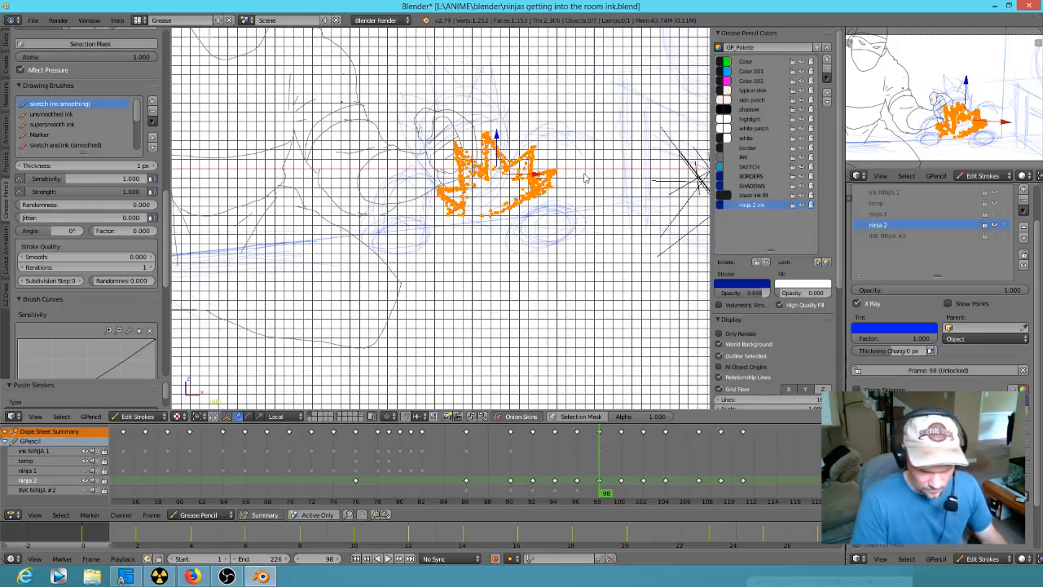
{"action": "key", "text": "s"}
{"action": "left_click", "coordinate": [579, 174]}
{"action": "key", "text": "g"}
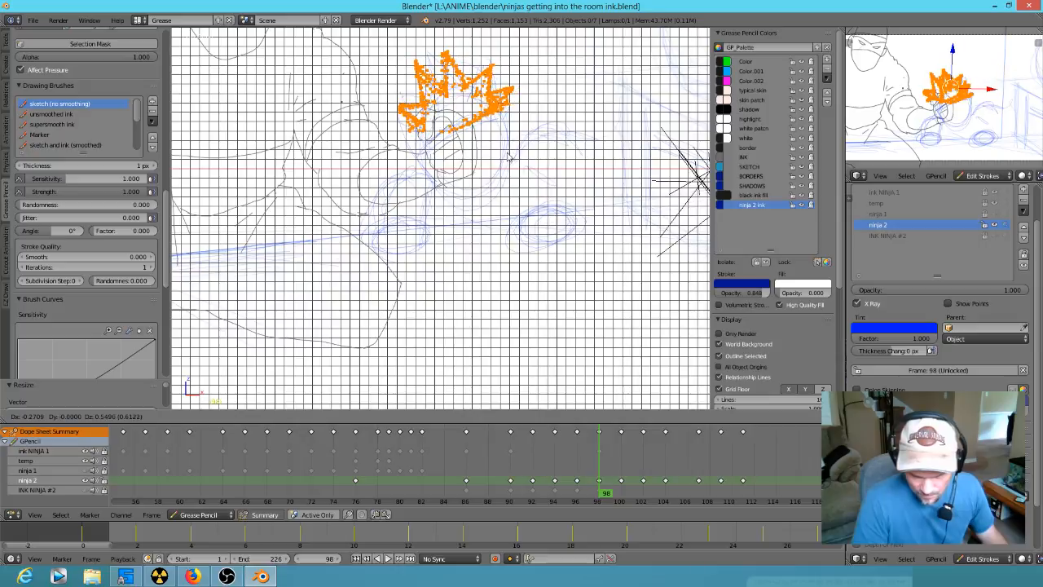
{"action": "left_click", "coordinate": [545, 149]}
- Rotate the pasted spiky hair at frame 98 slightly clockwise and nudge it onto the rough head
{"action": "key", "text": "r"}
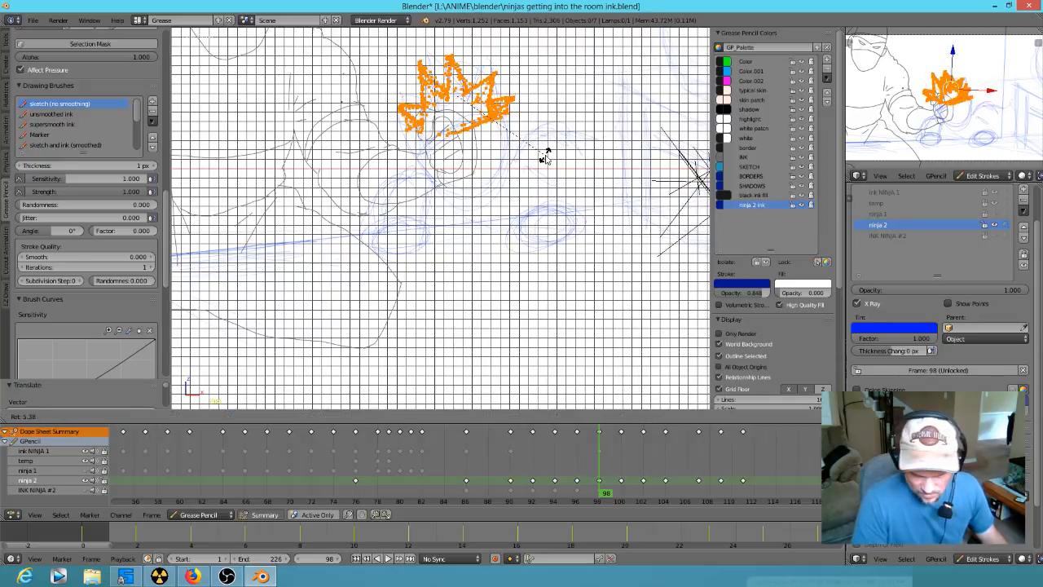
{"action": "left_click", "coordinate": [546, 159]}
{"action": "key", "text": "g"}
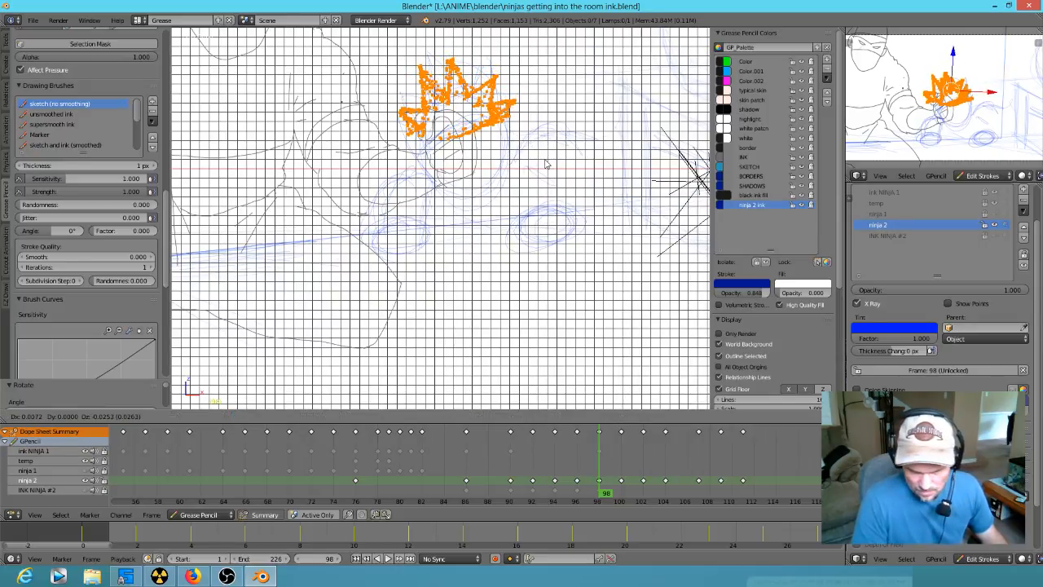
{"action": "left_click", "coordinate": [547, 163]}
{"action": "key", "text": "r"}
{"action": "left_click", "coordinate": [559, 157]}
{"action": "key", "text": "g"}
{"action": "left_click", "coordinate": [561, 159]}
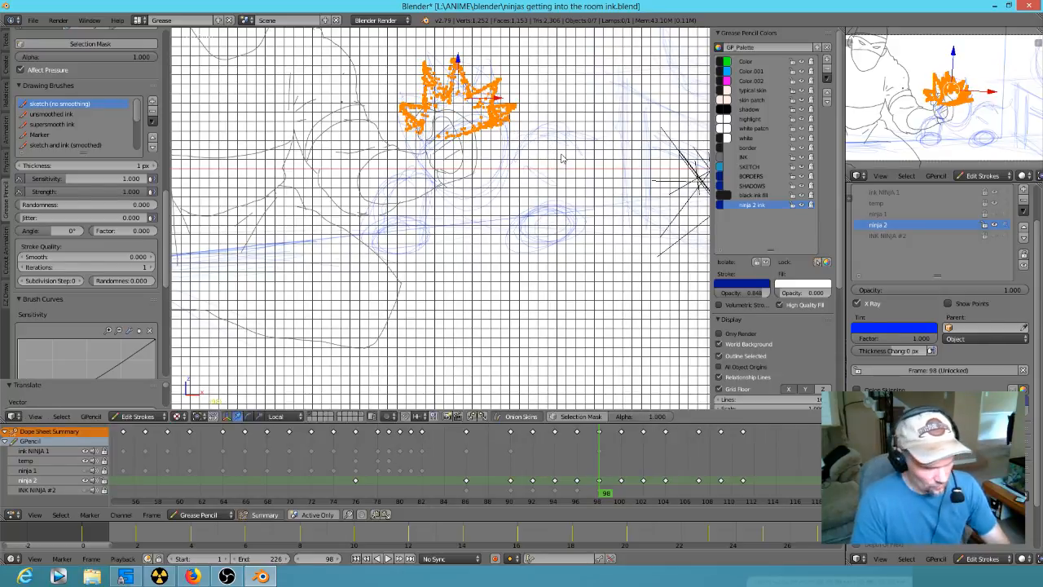
- Paste the spiky hair into frame 100, move it up onto the rough head and rotate it clockwise to fit
{"action": "key", "text": "Up"}
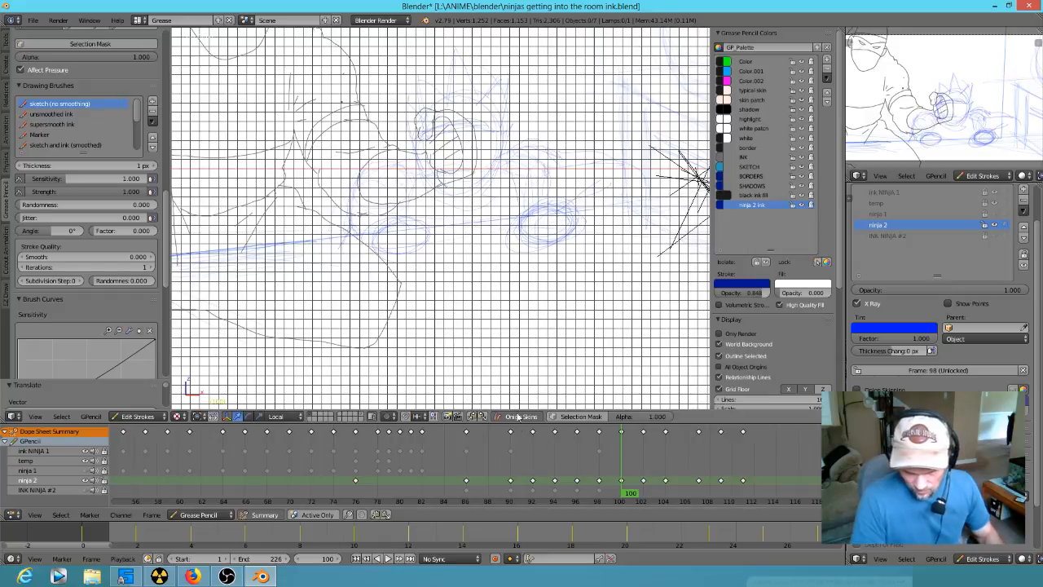
{"action": "key", "text": "ctrl+v"}
{"action": "key", "text": "g"}
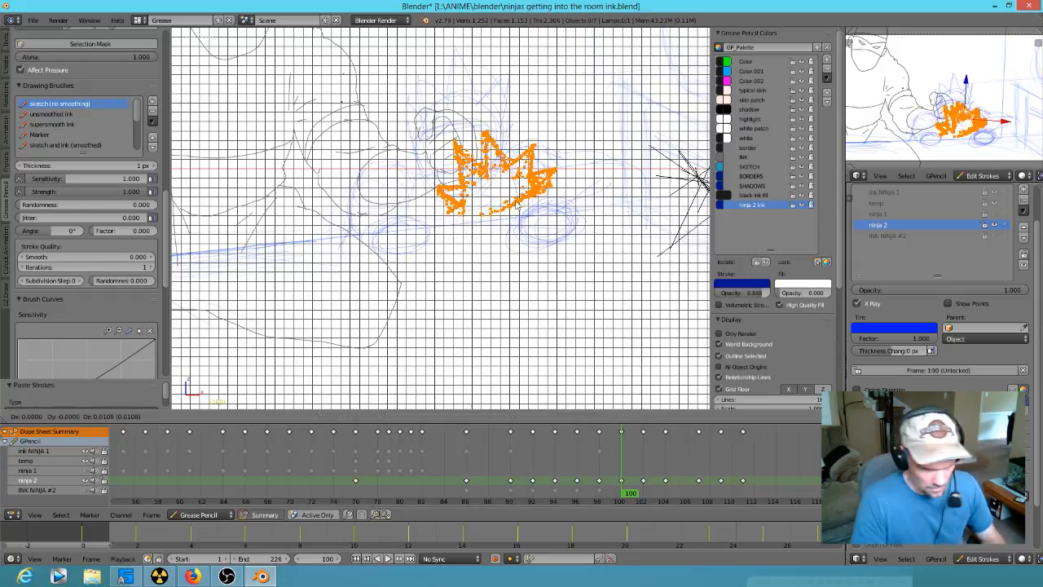
{"action": "left_click", "coordinate": [488, 128]}
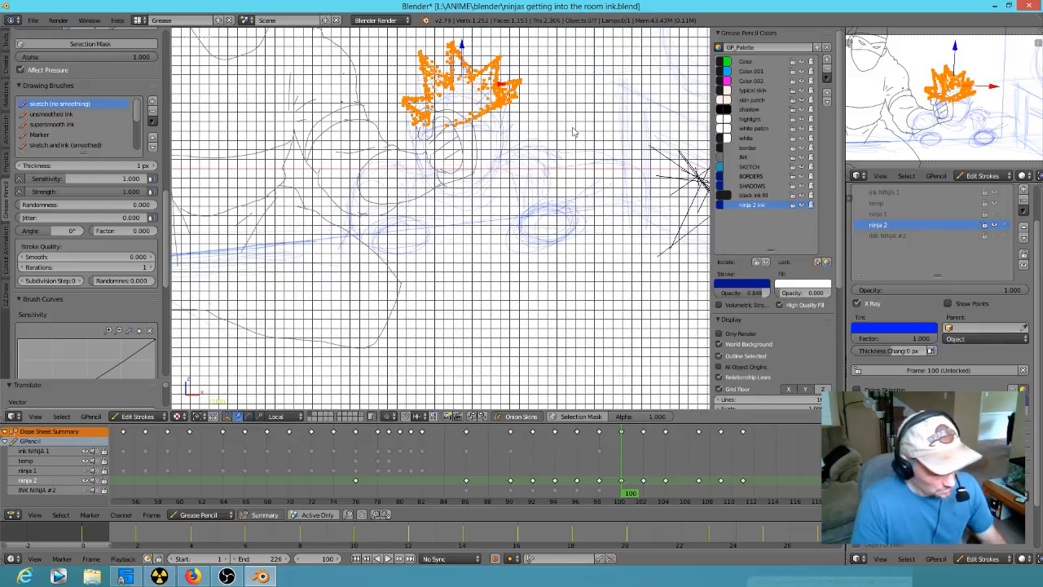
{"action": "key", "text": "r"}
{"action": "left_click", "coordinate": [572, 173]}
{"action": "key", "text": "g"}
{"action": "left_click", "coordinate": [573, 184]}
- Flip back and forth through keyframes 96, 98 and 100 to check how the spiky hair rises and tilts
{"action": "key", "text": "Down"}
{"action": "key", "text": "Up"}
{"action": "key", "text": "Down"}
{"action": "key", "text": "Down"}
{"action": "key", "text": "Up"}
{"action": "key", "text": "Down"}
{"action": "key", "text": "Up"}
{"action": "key", "text": "Down"}
{"action": "key", "text": "Up"}
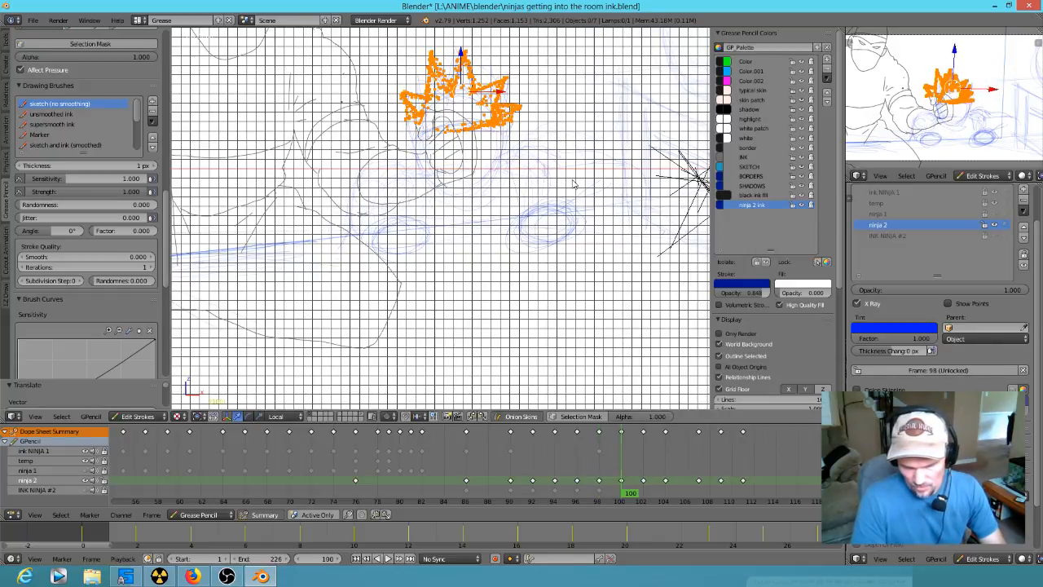
- Paste the spiky hair into frame 102, rotate it clockwise and position it over the rough head above the fist
{"action": "key", "text": "Up"}
{"action": "middle_click_drag", "start_coordinate": [528, 187], "coordinate": [510, 237], "text": "shift"}
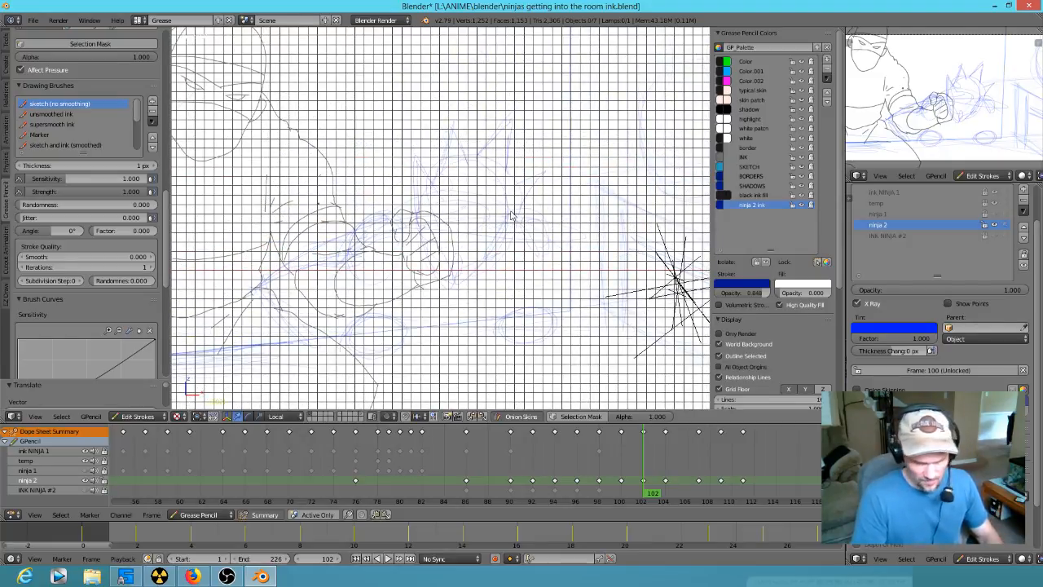
{"action": "key", "text": "ctrl+v"}
{"action": "key", "text": "r"}
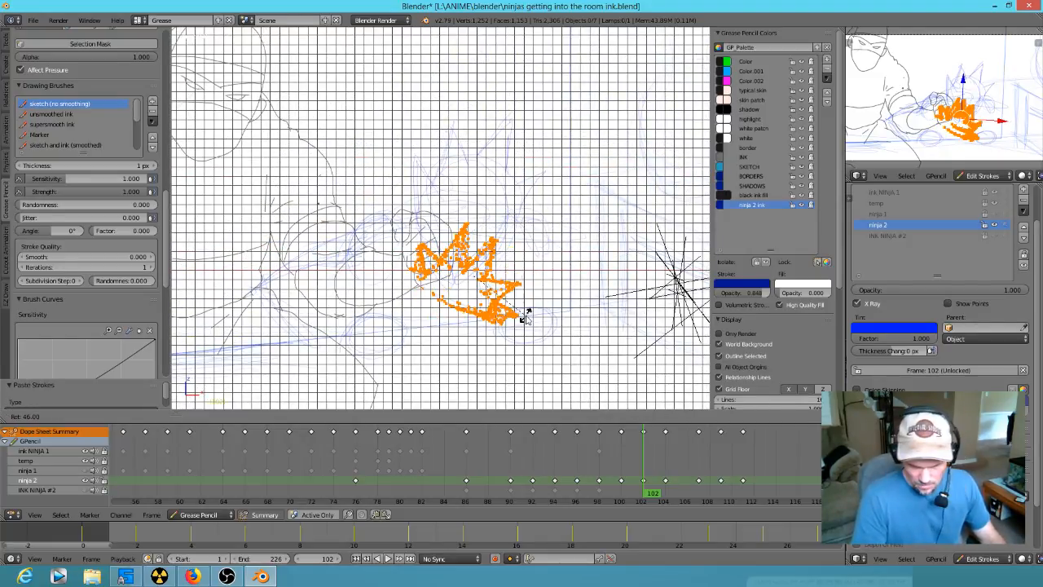
{"action": "left_click", "coordinate": [528, 286]}
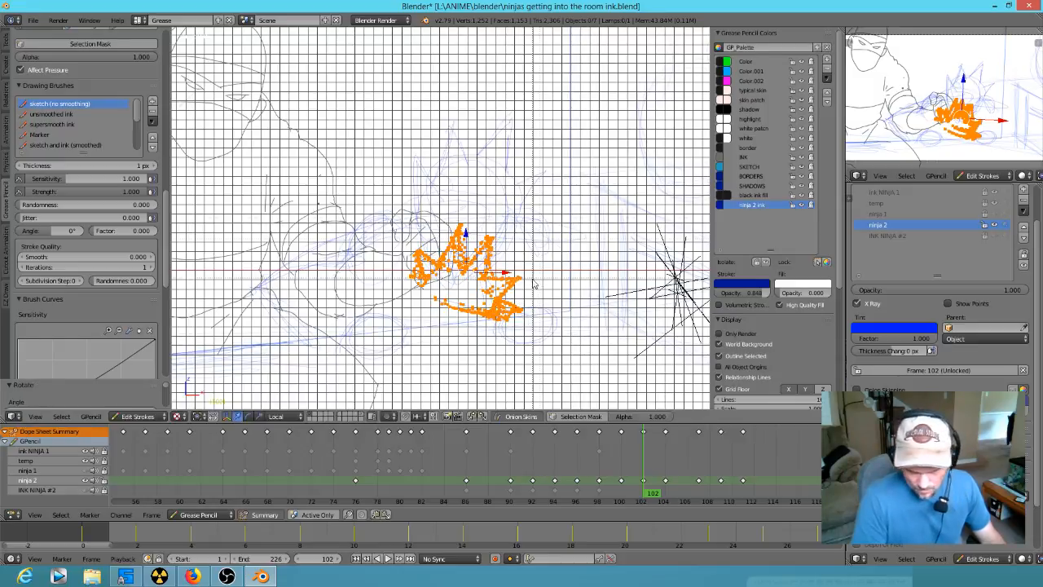
{"action": "key", "text": "g"}
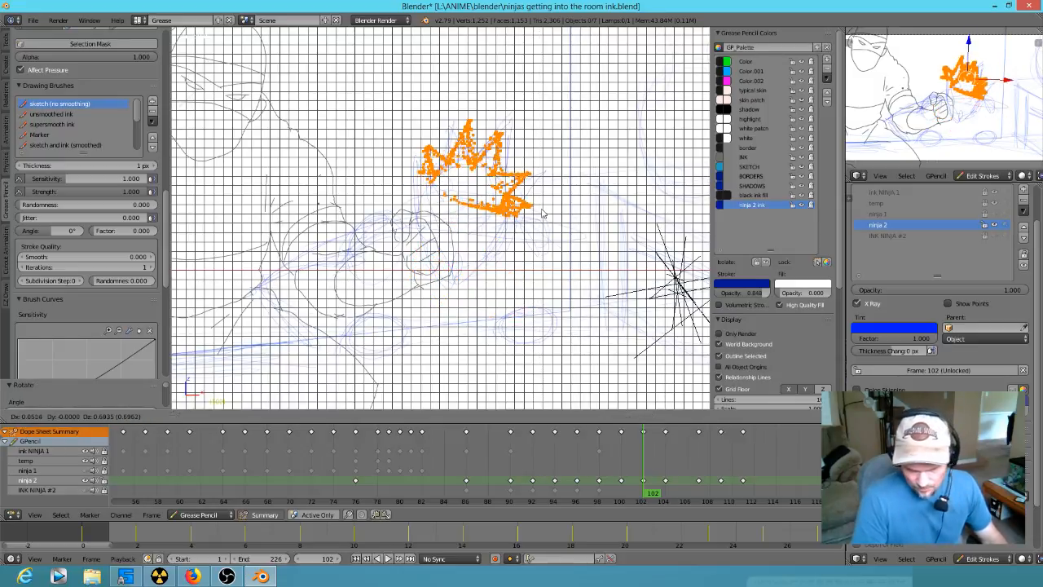
{"action": "left_click", "coordinate": [550, 243]}
{"action": "key", "text": "r"}
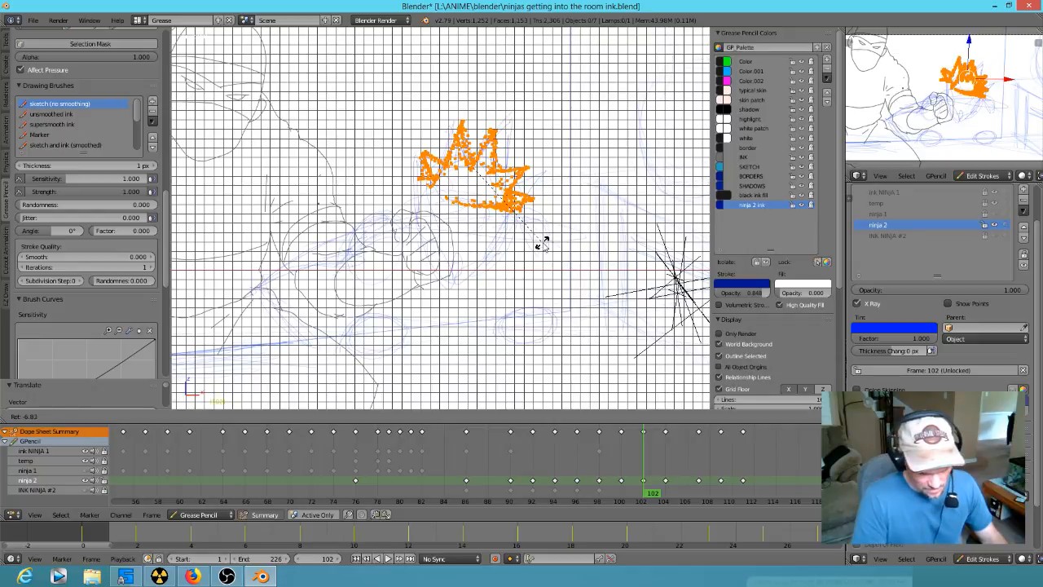
{"action": "left_click", "coordinate": [545, 248]}
{"action": "key", "text": "g"}
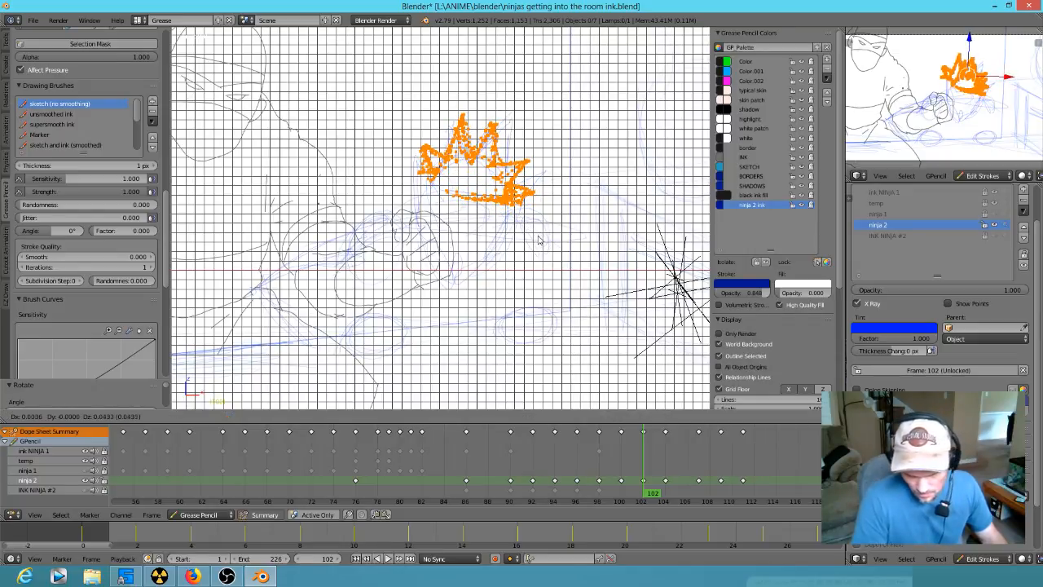
{"action": "left_click", "coordinate": [541, 245]}
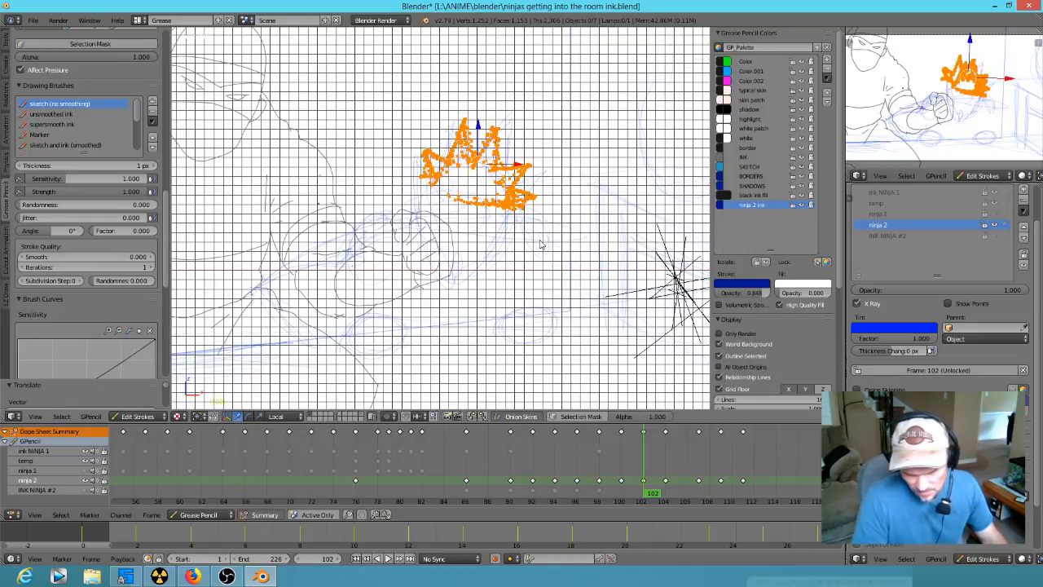
- Sketch the headband edge, jaw and mask lines of the face beneath the spiky hair at frame 102
{"action": "key", "text": "d"}
{"action": "left_click_drag", "start_coordinate": [421, 173], "coordinate": [424, 195]}
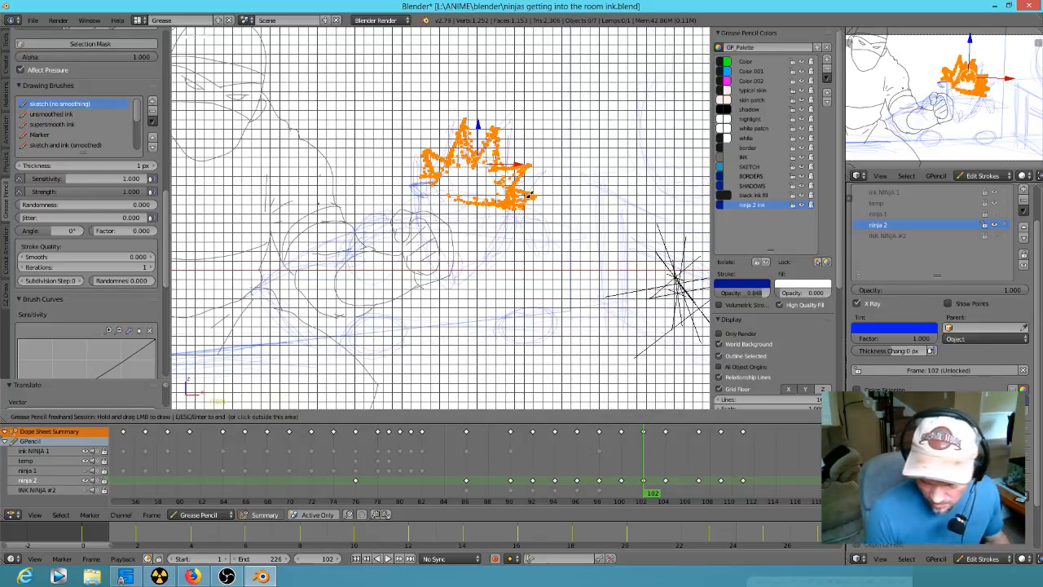
{"action": "left_click_drag", "start_coordinate": [517, 210], "coordinate": [471, 281]}
{"action": "mouse_move", "coordinate": [515, 214]}
{"action": "left_mouse_down"}
{"action": "mouse_move", "coordinate": [472, 273]}
{"action": "mouse_move", "coordinate": [447, 282]}
{"action": "mouse_move", "coordinate": [430, 240]}
{"action": "mouse_move", "coordinate": [444, 210]}
{"action": "mouse_move", "coordinate": [432, 207]}
{"action": "left_mouse_up"}
{"action": "mouse_move", "coordinate": [514, 211]}
{"action": "left_mouse_down"}
{"action": "mouse_move", "coordinate": [436, 189]}
{"action": "mouse_move", "coordinate": [449, 209]}
{"action": "mouse_move", "coordinate": [515, 211]}
{"action": "mouse_move", "coordinate": [459, 282]}
{"action": "mouse_move", "coordinate": [470, 246]}
{"action": "mouse_move", "coordinate": [446, 258]}
{"action": "mouse_move", "coordinate": [478, 252]}
{"action": "mouse_move", "coordinate": [430, 249]}
{"action": "mouse_move", "coordinate": [447, 279]}
{"action": "left_mouse_up"}
{"action": "key", "text": "Escape"}
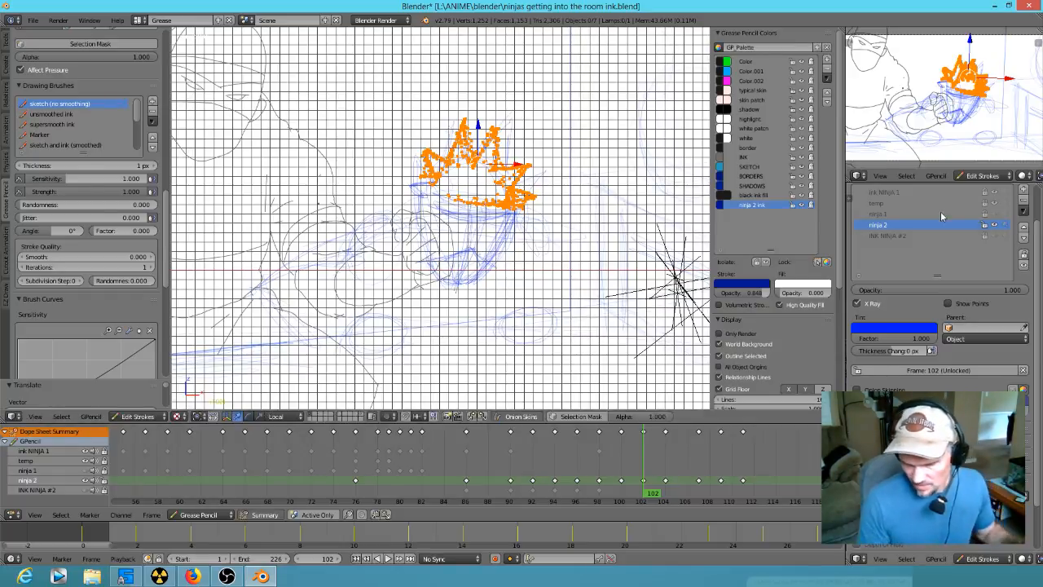
- Hide the ink NINJA 1 layer and sketch the bent arm reaching from the head towards the table edge at frame 102
{"action": "left_click", "coordinate": [994, 193]}
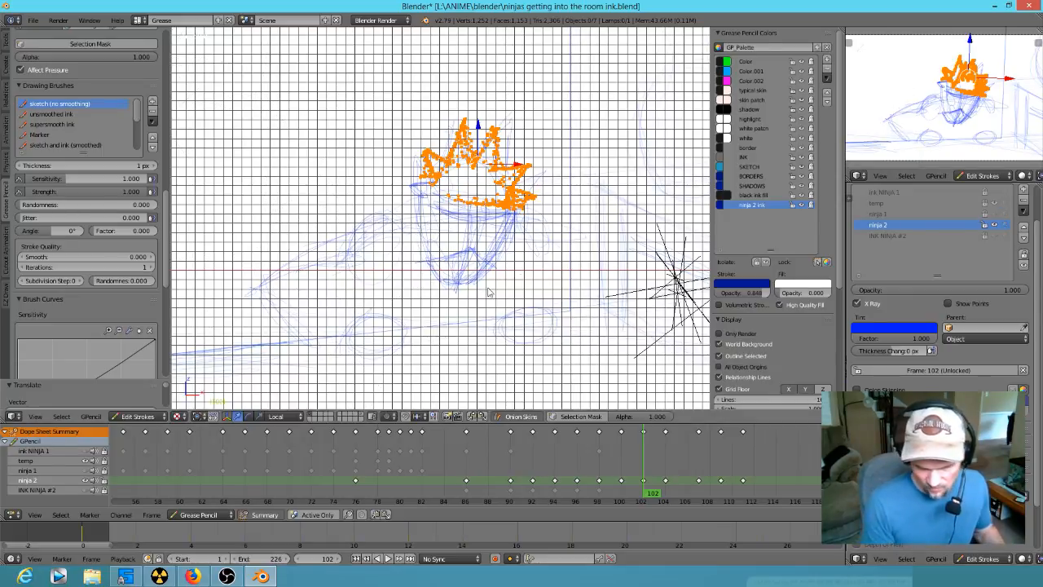
{"action": "key", "text": "d"}
{"action": "mouse_move", "coordinate": [422, 207]}
{"action": "left_mouse_down"}
{"action": "mouse_move", "coordinate": [411, 236]}
{"action": "mouse_move", "coordinate": [425, 209]}
{"action": "mouse_move", "coordinate": [373, 206]}
{"action": "mouse_move", "coordinate": [358, 241]}
{"action": "left_mouse_up"}
{"action": "left_click_drag", "start_coordinate": [395, 210], "coordinate": [349, 248]}
{"action": "mouse_move", "coordinate": [356, 232]}
{"action": "left_mouse_down"}
{"action": "mouse_move", "coordinate": [270, 296]}
{"action": "mouse_move", "coordinate": [308, 244]}
{"action": "mouse_move", "coordinate": [258, 285]}
{"action": "mouse_move", "coordinate": [271, 307]}
{"action": "left_mouse_up"}
{"action": "left_click_drag", "start_coordinate": [317, 282], "coordinate": [281, 317]}
{"action": "mouse_move", "coordinate": [328, 277]}
{"action": "left_mouse_down"}
{"action": "mouse_move", "coordinate": [295, 286]}
{"action": "mouse_move", "coordinate": [286, 305]}
{"action": "left_mouse_up"}
{"action": "mouse_move", "coordinate": [334, 272]}
{"action": "left_mouse_down"}
{"action": "mouse_move", "coordinate": [282, 323]}
{"action": "mouse_move", "coordinate": [313, 277]}
{"action": "mouse_move", "coordinate": [342, 283]}
{"action": "mouse_move", "coordinate": [302, 280]}
{"action": "left_mouse_up"}
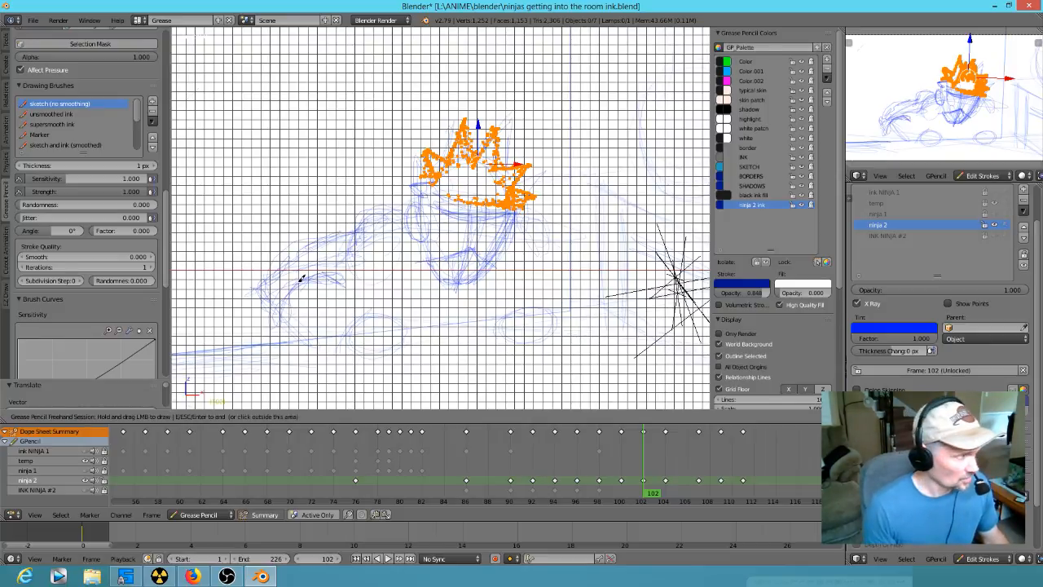
- Strengthen the upper arm line and sketch the far shoulder and the hand on the table edge at frame 102
{"action": "mouse_move", "coordinate": [303, 275]}
{"action": "left_mouse_down"}
{"action": "mouse_move", "coordinate": [285, 321]}
{"action": "mouse_move", "coordinate": [271, 311]}
{"action": "mouse_move", "coordinate": [266, 278]}
{"action": "mouse_move", "coordinate": [363, 219]}
{"action": "mouse_move", "coordinate": [422, 201]}
{"action": "left_mouse_up"}
{"action": "left_click_drag", "start_coordinate": [552, 221], "coordinate": [517, 214]}
{"action": "mouse_move", "coordinate": [358, 268]}
{"action": "left_mouse_down"}
{"action": "mouse_move", "coordinate": [311, 278]}
{"action": "mouse_move", "coordinate": [354, 332]}
{"action": "left_mouse_up"}
{"action": "left_click_drag", "start_coordinate": [274, 310], "coordinate": [349, 362]}
{"action": "left_click_drag", "start_coordinate": [349, 324], "coordinate": [341, 354]}
- Compare the neighbouring keyframes and erase the lower face outline beneath the table line in frame 96
{"action": "key", "text": "Down"}
{"action": "key", "text": "Up"}
{"action": "key", "text": "Down"}
{"action": "key", "text": "Down"}
{"action": "key", "text": "Up"}
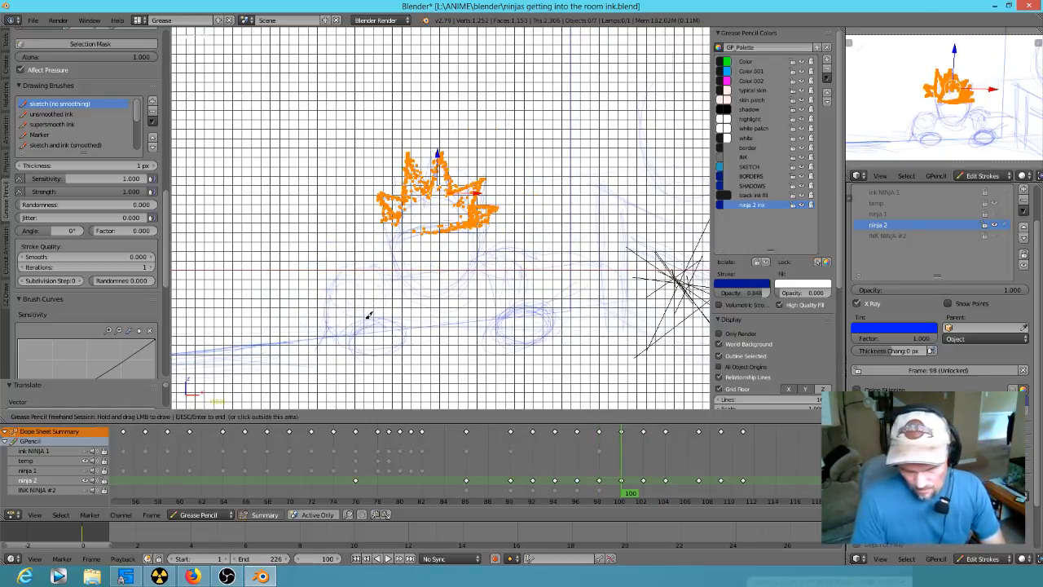
{"action": "key", "text": "Down"}
{"action": "key", "text": "Down"}
{"action": "right_click_drag", "start_coordinate": [515, 373], "coordinate": [487, 349]}
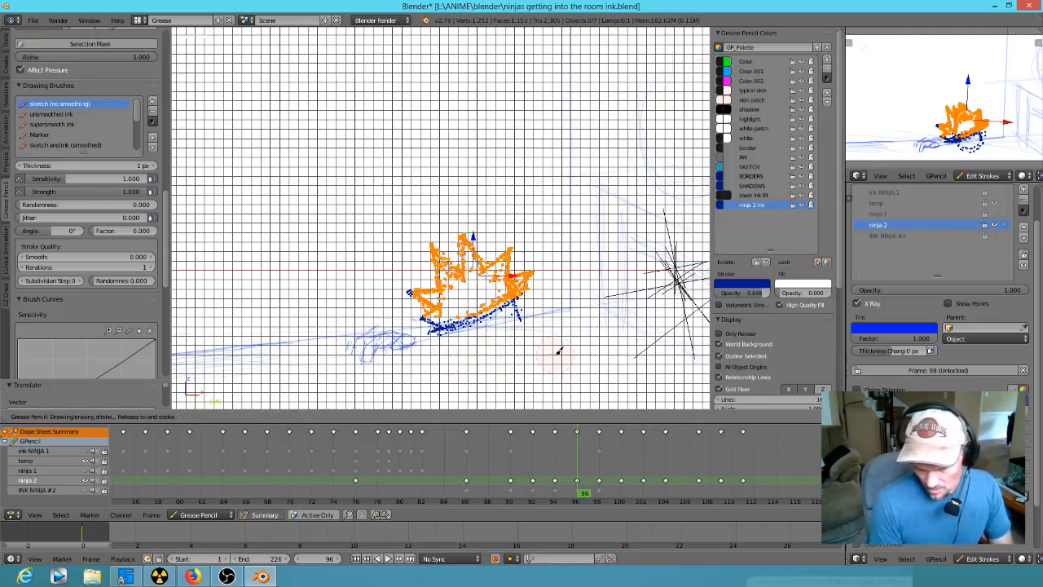
- Flip through the ninja 2 rough keyframes between 92 and 124 to examine how the body rises and leaps
{"action": "key", "text": "Up"}
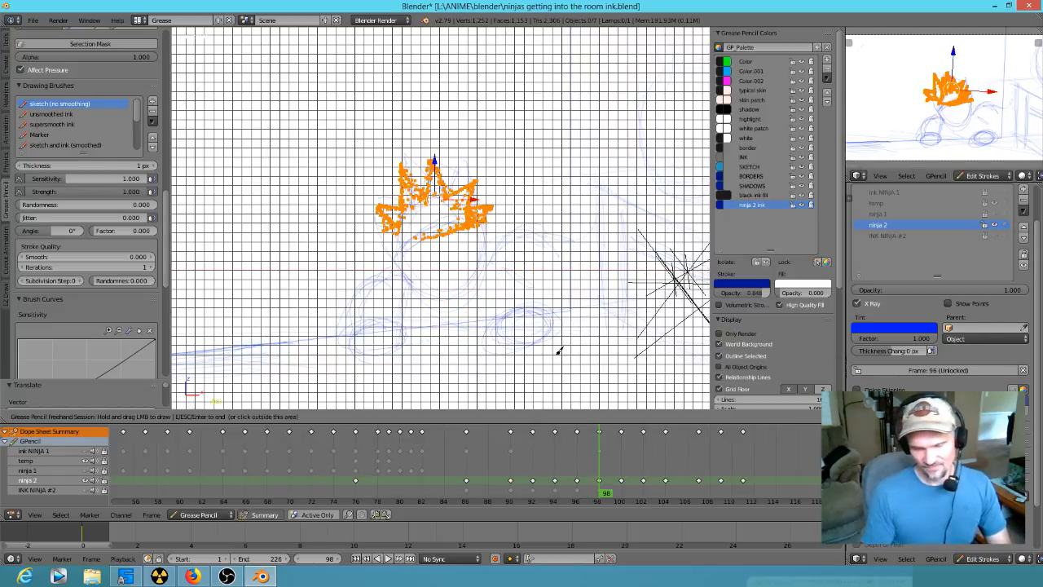
{"action": "key", "text": "Up"}
{"action": "key", "text": "Up"}
{"action": "key", "text": "Up"}
{"action": "key", "text": "Up"}
{"action": "key", "text": "Up"}
{"action": "key", "text": "Up"}
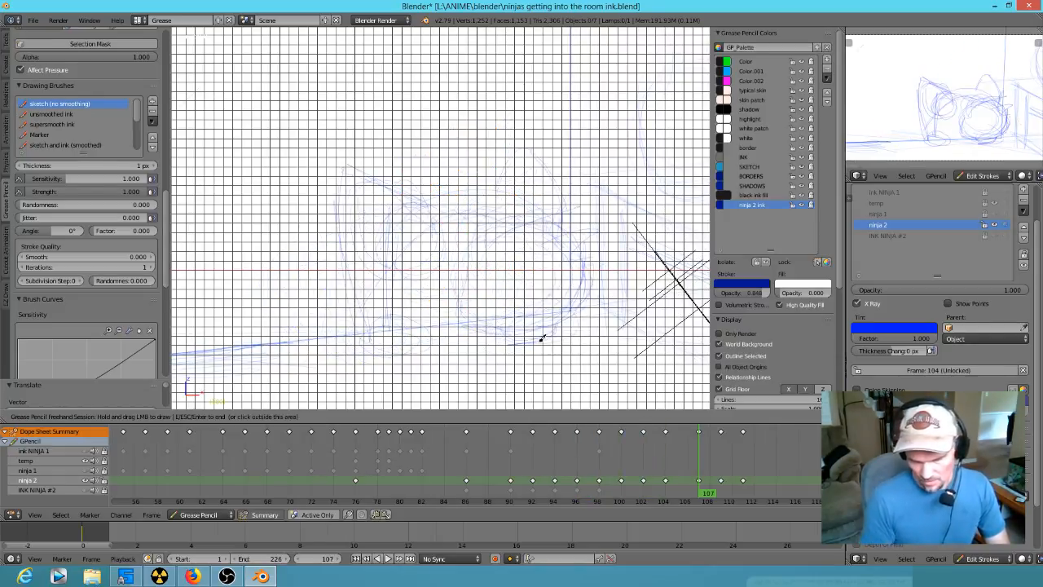
{"action": "scroll", "coordinate": [557, 340], "scroll_direction": "down", "scroll_amount": 3}
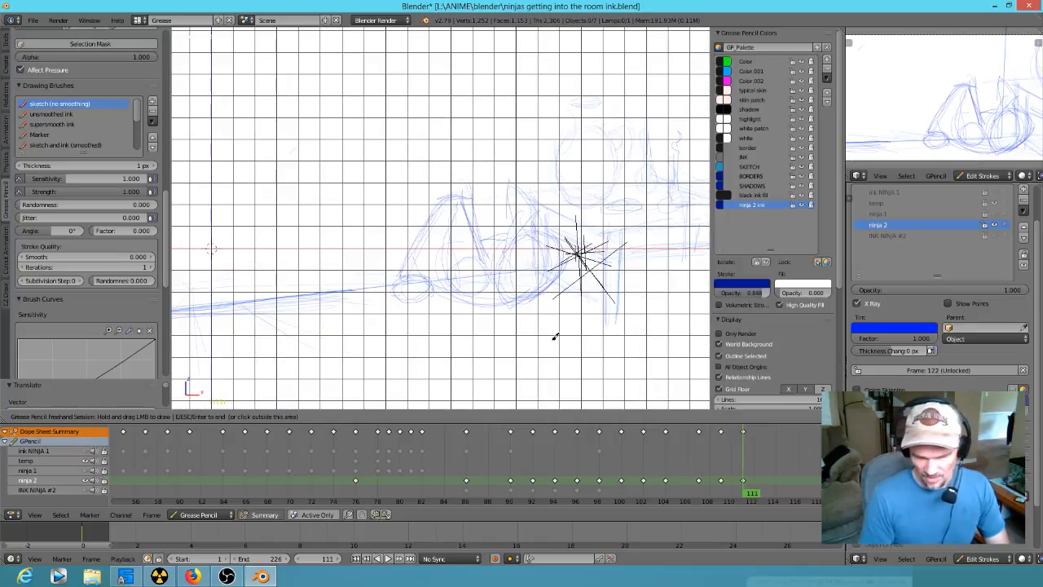
{"action": "key", "text": "Down"}
{"action": "key", "text": "Down"}
{"action": "key", "text": "Down"}
{"action": "key", "text": "Down"}
{"action": "key", "text": "Up"}
{"action": "key", "text": "Up"}
{"action": "key", "text": "Up"}
{"action": "key", "text": "Up"}
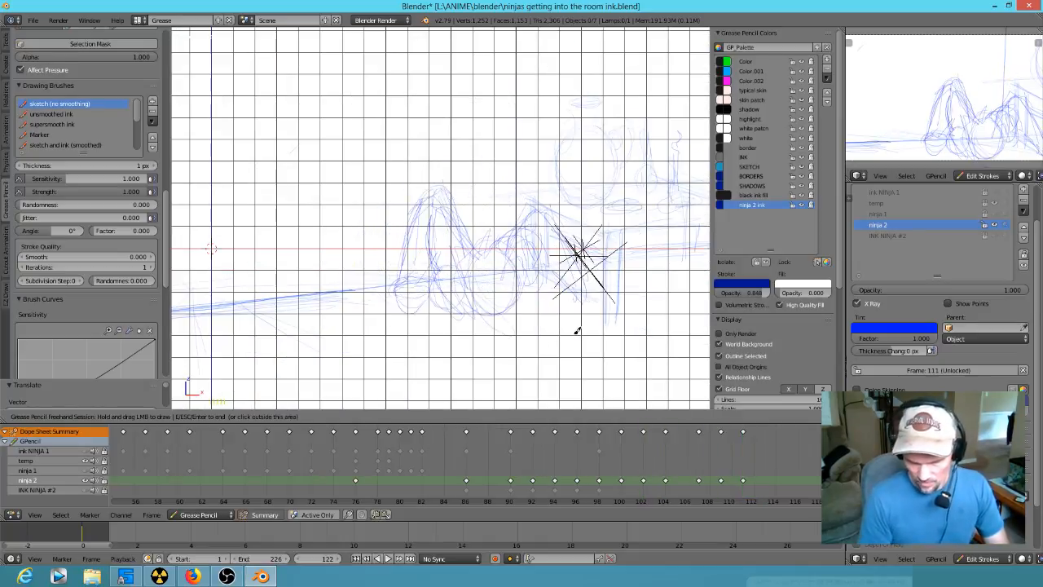
{"action": "key", "text": "Up"}
{"action": "key", "text": "Up"}
{"action": "key", "text": "Up"}
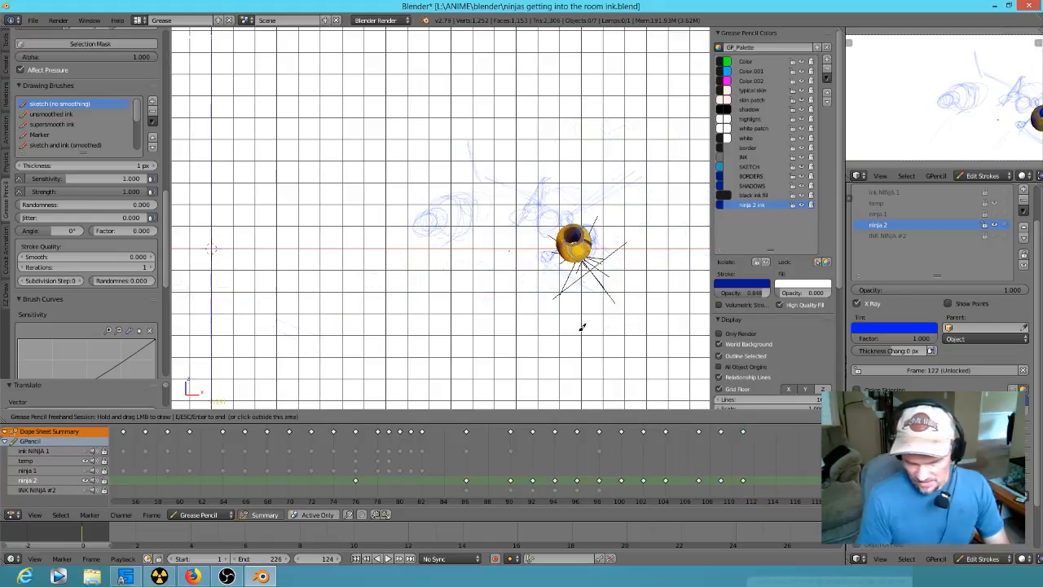
{"action": "key", "text": "Down"}
{"action": "key", "text": "Down"}
{"action": "key", "text": "Down"}
{"action": "key", "text": "Down"}
{"action": "key", "text": "Down"}
{"action": "key", "text": "Down"}
{"action": "key", "text": "Down"}
{"action": "key", "text": "Down"}
{"action": "key", "text": "Down"}
{"action": "key", "text": "Down"}
{"action": "key", "text": "Down"}
{"action": "key", "text": "Down"}
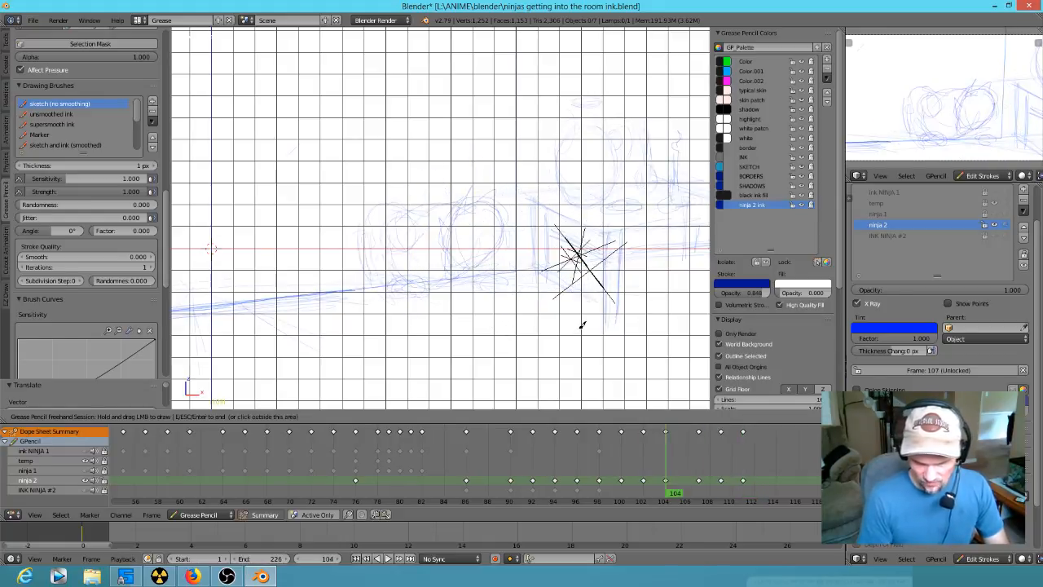
{"action": "key", "text": "Up"}
{"action": "key", "text": "Up"}
{"action": "key", "text": "Up"}
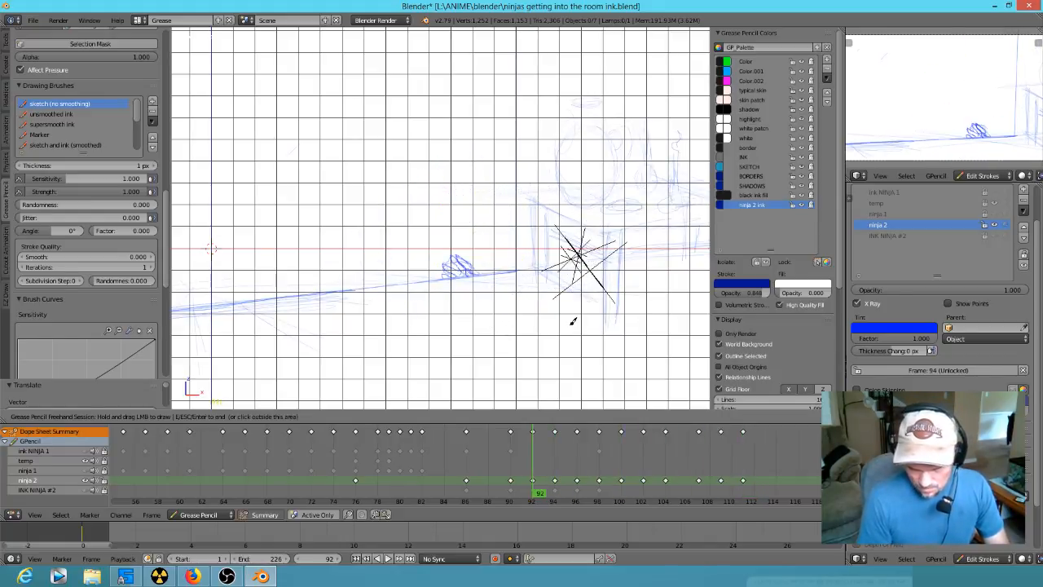
{"action": "key", "text": "Down"}
{"action": "key", "text": "Down"}
{"action": "key", "text": "Down"}
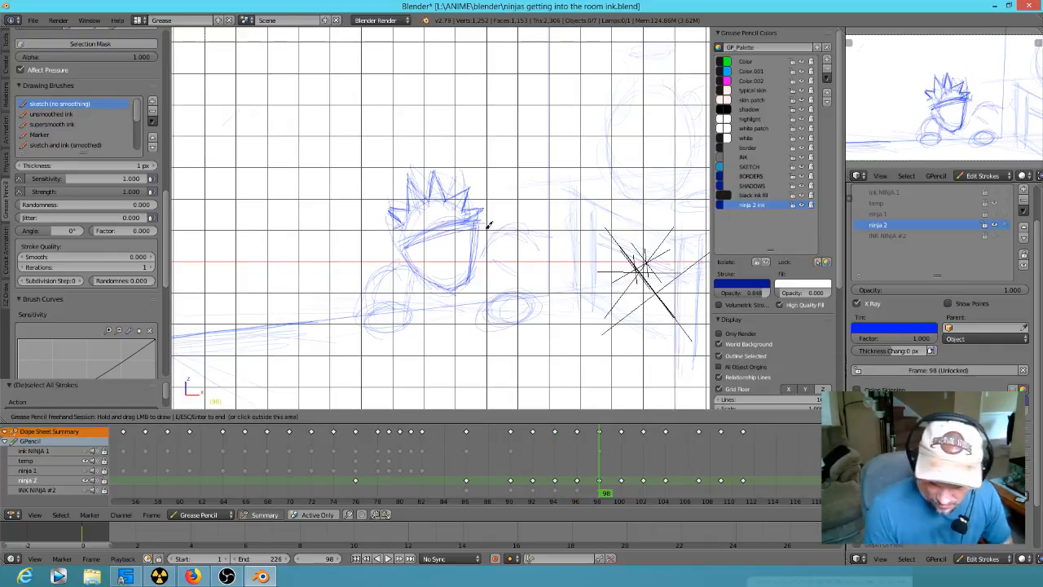
- Deselect the hair at frame 98 and sketch the headband edge, pointed jaw and face centre line under it
{"action": "left_click_drag", "start_coordinate": [486, 226], "coordinate": [479, 218]}
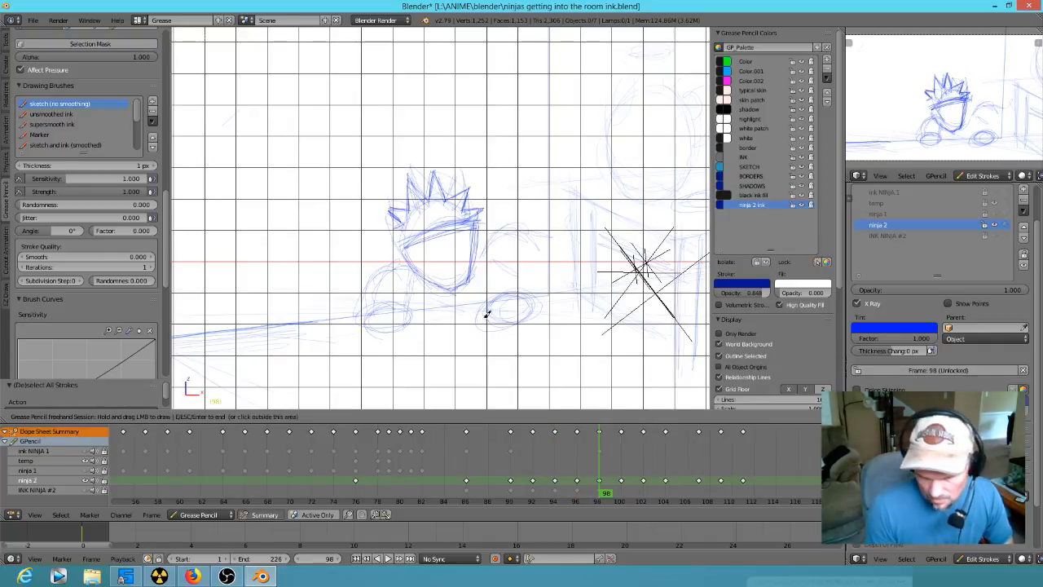
{"action": "key", "text": "Down"}
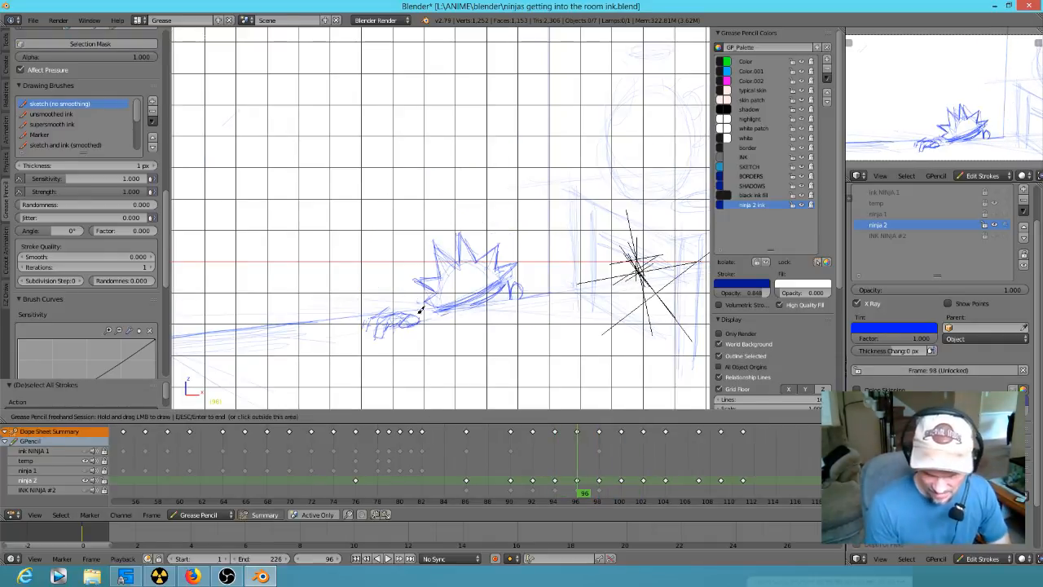
{"action": "key", "text": "Up"}
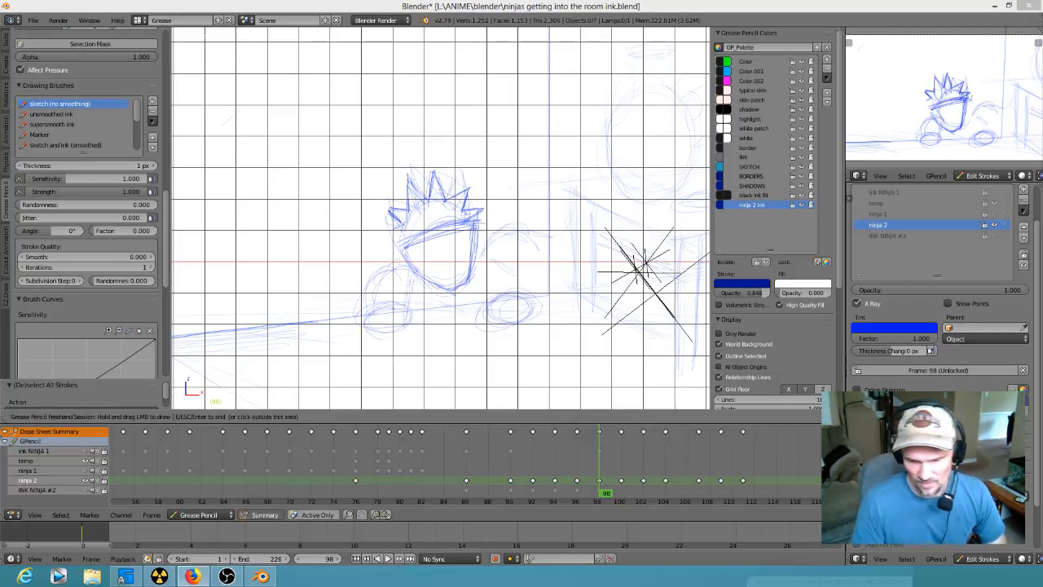
{"action": "left_click_drag", "start_coordinate": [438, 235], "coordinate": [461, 278]}
{"action": "key", "text": "Down"}
{"action": "key", "text": "Up"}
- Sketch the curved arm beside the jaw and four fingers gripping the table edge at frame 98
{"action": "left_click_drag", "start_coordinate": [405, 272], "coordinate": [398, 258]}
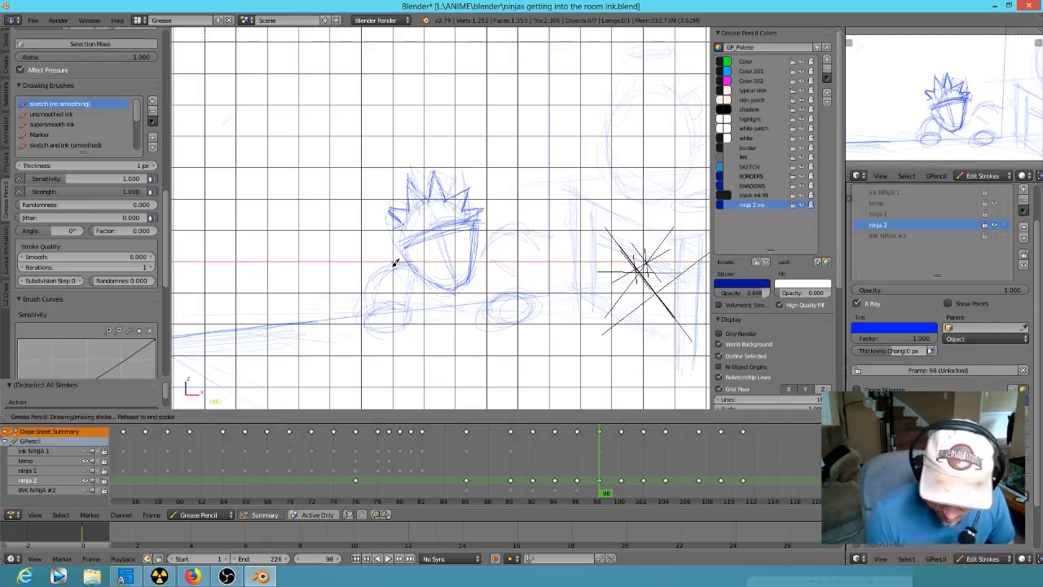
{"action": "left_click_drag", "start_coordinate": [360, 293], "coordinate": [365, 312]}
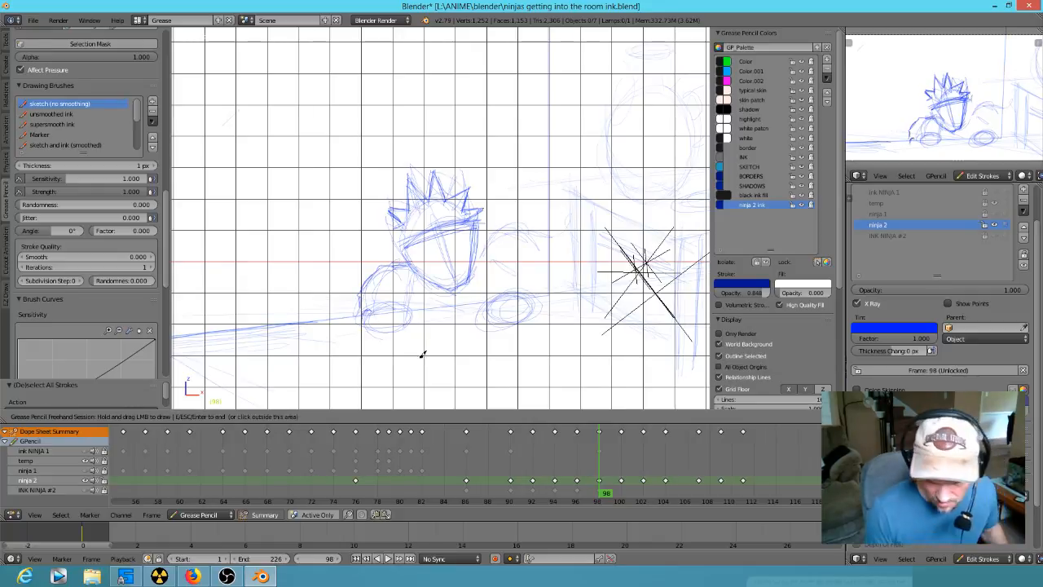
{"action": "scroll", "coordinate": [419, 310], "scroll_direction": "up", "scroll_amount": 5}
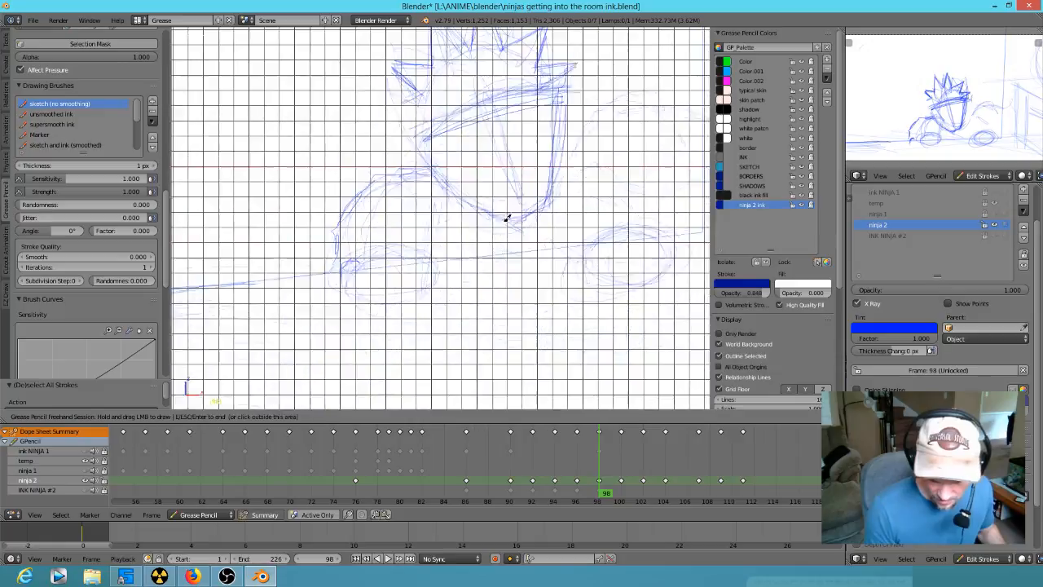
{"action": "scroll", "coordinate": [507, 218], "scroll_direction": "up", "scroll_amount": 2}
{"action": "mouse_move", "coordinate": [299, 285]}
{"action": "left_mouse_down"}
{"action": "mouse_move", "coordinate": [285, 298]}
{"action": "mouse_move", "coordinate": [302, 323]}
{"action": "mouse_move", "coordinate": [310, 288]}
{"action": "mouse_move", "coordinate": [317, 326]}
{"action": "mouse_move", "coordinate": [317, 306]}
{"action": "mouse_move", "coordinate": [334, 312]}
{"action": "mouse_move", "coordinate": [359, 263]}
{"action": "mouse_move", "coordinate": [329, 272]}
{"action": "mouse_move", "coordinate": [342, 326]}
{"action": "mouse_move", "coordinate": [354, 326]}
{"action": "mouse_move", "coordinate": [345, 266]}
{"action": "mouse_move", "coordinate": [356, 327]}
{"action": "left_mouse_up"}
{"action": "mouse_move", "coordinate": [383, 257]}
{"action": "left_mouse_down"}
{"action": "mouse_move", "coordinate": [374, 318]}
{"action": "mouse_move", "coordinate": [396, 305]}
{"action": "mouse_move", "coordinate": [396, 289]}
{"action": "mouse_move", "coordinate": [401, 305]}
{"action": "mouse_move", "coordinate": [419, 247]}
{"action": "mouse_move", "coordinate": [424, 274]}
{"action": "mouse_move", "coordinate": [400, 296]}
{"action": "mouse_move", "coordinate": [426, 258]}
{"action": "mouse_move", "coordinate": [426, 272]}
{"action": "left_mouse_up"}
{"action": "key", "text": "Down"}
{"action": "key", "text": "Up"}
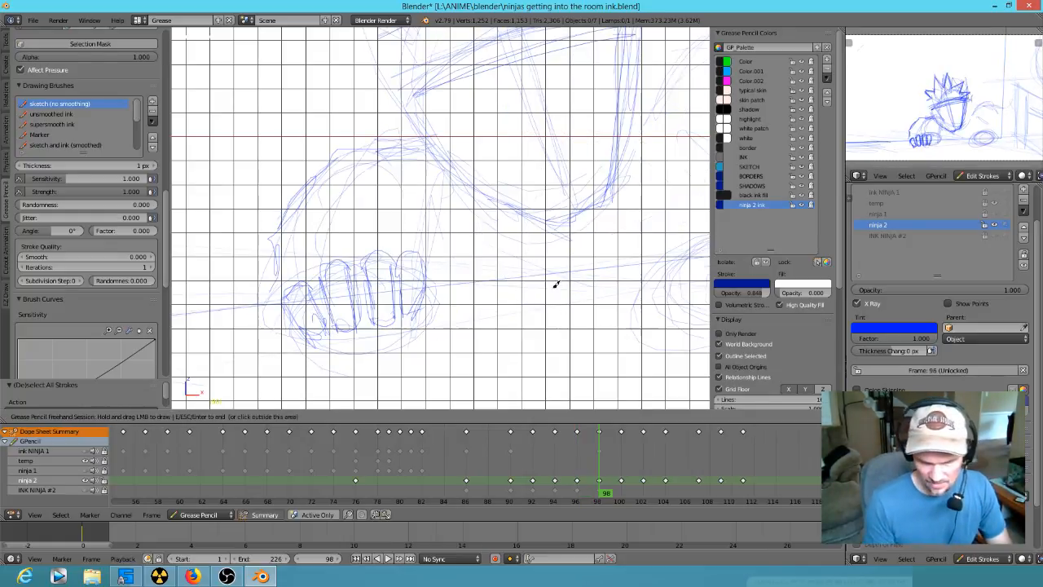
- Add the thumb beside the gripping fingers and reinforce the forearm and shoulder lines at frame 98
{"action": "left_click_drag", "start_coordinate": [437, 277], "coordinate": [437, 277]}
{"action": "mouse_move", "coordinate": [450, 279]}
{"action": "left_mouse_down"}
{"action": "mouse_move", "coordinate": [431, 296]}
{"action": "mouse_move", "coordinate": [457, 289]}
{"action": "left_mouse_up"}
{"action": "left_click_drag", "start_coordinate": [289, 220], "coordinate": [282, 271]}
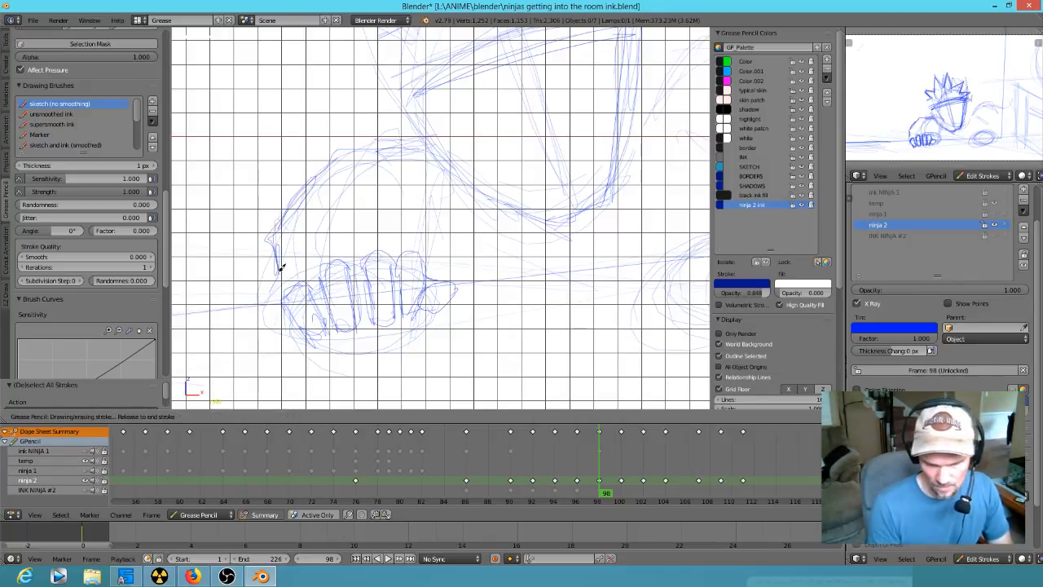
{"action": "left_click_drag", "start_coordinate": [417, 189], "coordinate": [447, 241]}
{"action": "mouse_move", "coordinate": [394, 156]}
{"action": "left_mouse_down"}
{"action": "mouse_move", "coordinate": [416, 191]}
{"action": "mouse_move", "coordinate": [441, 175]}
{"action": "left_mouse_up"}
- Compare with frames 94 and 96, and try sketching round eyes below the headband at frame 98
{"action": "middle_click_drag", "start_coordinate": [534, 206], "coordinate": [398, 352], "text": "shift"}
{"action": "key", "text": "Down"}
{"action": "key", "text": "Down"}
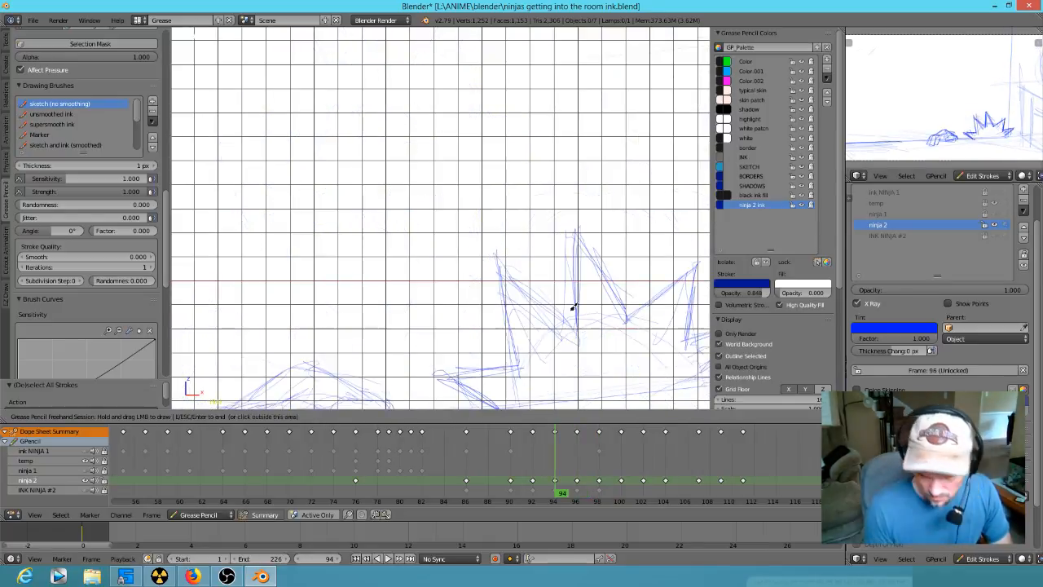
{"action": "mouse_move", "coordinate": [620, 342]}
{"action": "middle_mouse_down", "text": "shift"}
{"action": "mouse_move", "coordinate": [543, 240]}
{"action": "mouse_move", "coordinate": [503, 213]}
{"action": "middle_mouse_up", "text": "shift"}
{"action": "key", "text": "Up"}
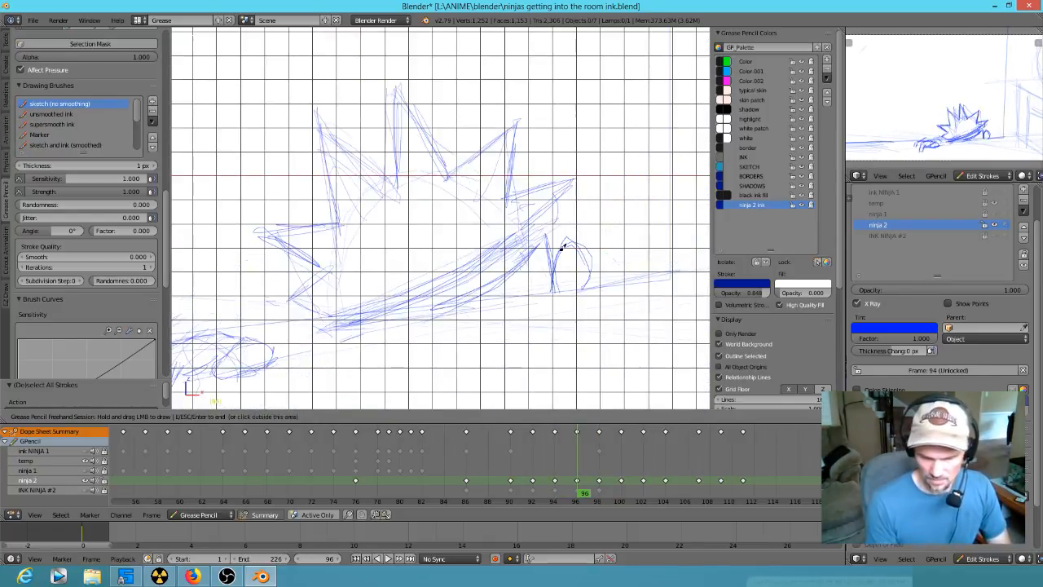
{"action": "key", "text": "Up"}
{"action": "mouse_move", "coordinate": [388, 92]}
{"action": "left_mouse_down"}
{"action": "mouse_move", "coordinate": [368, 100]}
{"action": "mouse_move", "coordinate": [382, 102]}
{"action": "mouse_move", "coordinate": [319, 103]}
{"action": "left_mouse_up"}
{"action": "mouse_move", "coordinate": [310, 138]}
{"action": "left_mouse_down"}
{"action": "mouse_move", "coordinate": [366, 109]}
{"action": "mouse_move", "coordinate": [371, 78]}
{"action": "mouse_move", "coordinate": [366, 98]}
{"action": "mouse_move", "coordinate": [396, 93]}
{"action": "mouse_move", "coordinate": [314, 99]}
{"action": "left_mouse_up"}
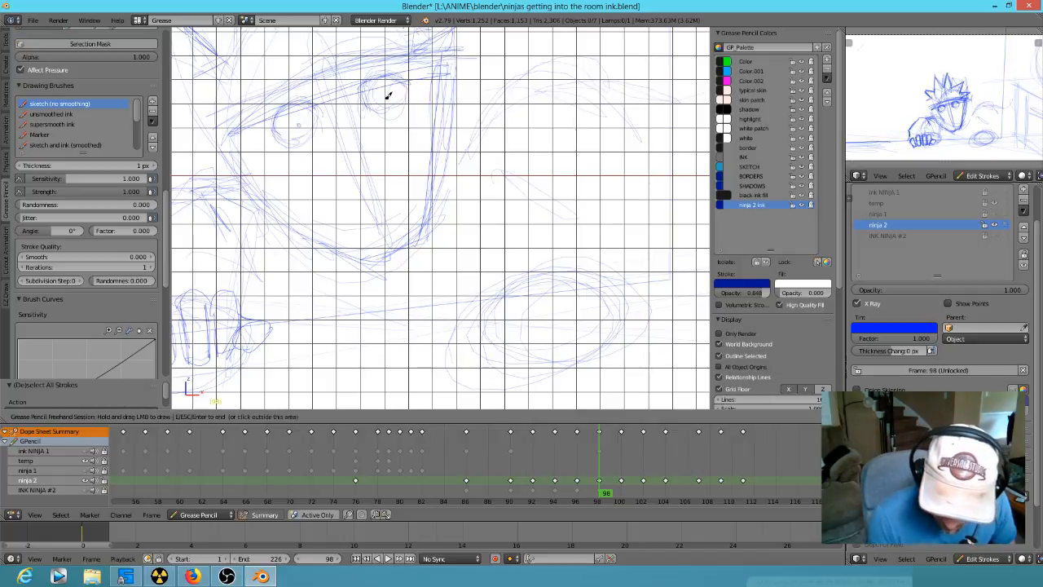
{"action": "mouse_move", "coordinate": [388, 96]}
{"action": "left_mouse_down"}
{"action": "mouse_move", "coordinate": [456, 72]}
{"action": "mouse_move", "coordinate": [401, 109]}
{"action": "mouse_move", "coordinate": [384, 103]}
{"action": "mouse_move", "coordinate": [396, 89]}
{"action": "mouse_move", "coordinate": [278, 138]}
{"action": "left_mouse_up"}
- Erase the round eyes and face centre line at frame 98, and redraw the headband curve and chin
{"action": "middle_click_drag", "start_coordinate": [323, 182], "coordinate": [365, 235], "text": "shift"}
{"action": "mouse_move", "coordinate": [270, 189]}
{"action": "left_mouse_down"}
{"action": "mouse_move", "coordinate": [321, 149]}
{"action": "mouse_move", "coordinate": [475, 107]}
{"action": "left_mouse_up"}
{"action": "right_click_drag", "start_coordinate": [436, 104], "coordinate": [310, 147]}
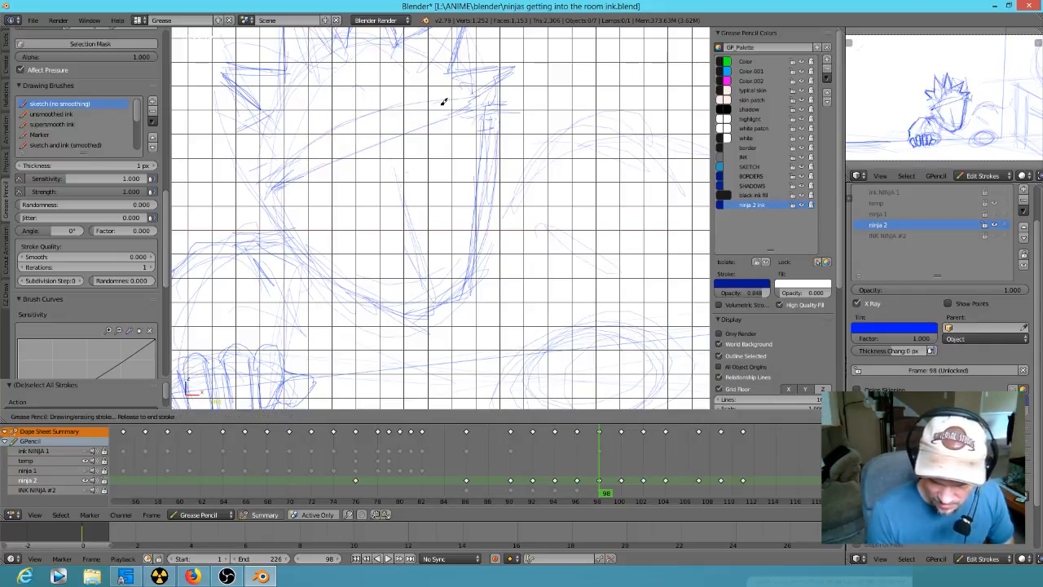
{"action": "mouse_move", "coordinate": [445, 310]}
{"action": "right_mouse_down"}
{"action": "mouse_move", "coordinate": [419, 268]}
{"action": "mouse_move", "coordinate": [432, 279]}
{"action": "mouse_move", "coordinate": [426, 307]}
{"action": "mouse_move", "coordinate": [410, 315]}
{"action": "right_mouse_up"}
{"action": "left_click_drag", "start_coordinate": [410, 315], "coordinate": [450, 305]}
{"action": "mouse_move", "coordinate": [412, 319]}
{"action": "left_mouse_down"}
{"action": "mouse_move", "coordinate": [468, 289]}
{"action": "mouse_move", "coordinate": [479, 195]}
{"action": "left_mouse_up"}
- Sketch the cheek line, both ears and the lower side hair of the frame 98 head, comparing it with frame 96
{"action": "mouse_move", "coordinate": [473, 290]}
{"action": "left_mouse_down"}
{"action": "mouse_move", "coordinate": [494, 91]}
{"action": "mouse_move", "coordinate": [490, 186]}
{"action": "left_mouse_up"}
{"action": "left_click_drag", "start_coordinate": [497, 125], "coordinate": [480, 186]}
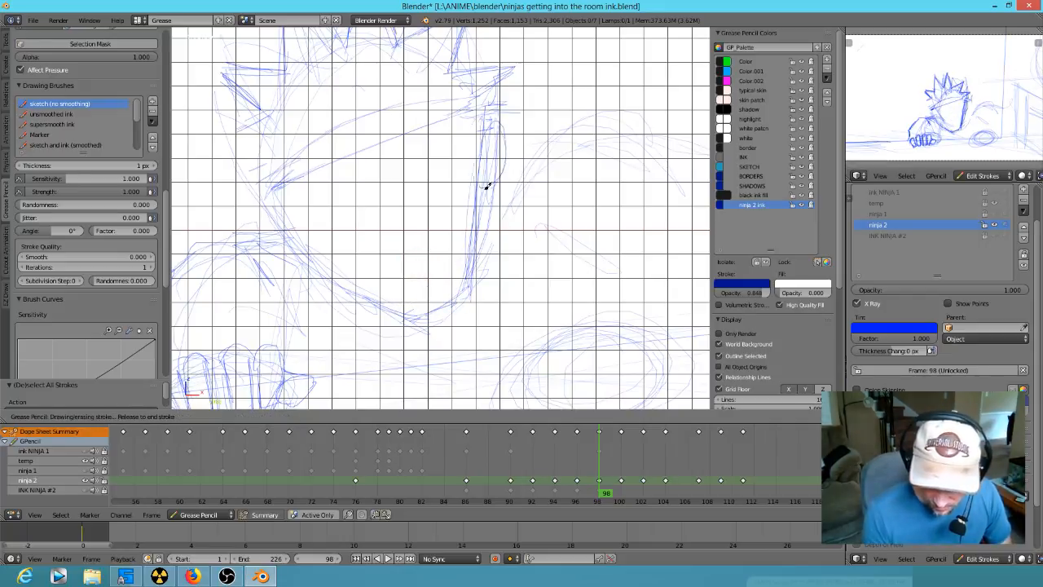
{"action": "mouse_move", "coordinate": [283, 221]}
{"action": "left_mouse_down"}
{"action": "mouse_move", "coordinate": [308, 258]}
{"action": "mouse_move", "coordinate": [325, 260]}
{"action": "left_mouse_up"}
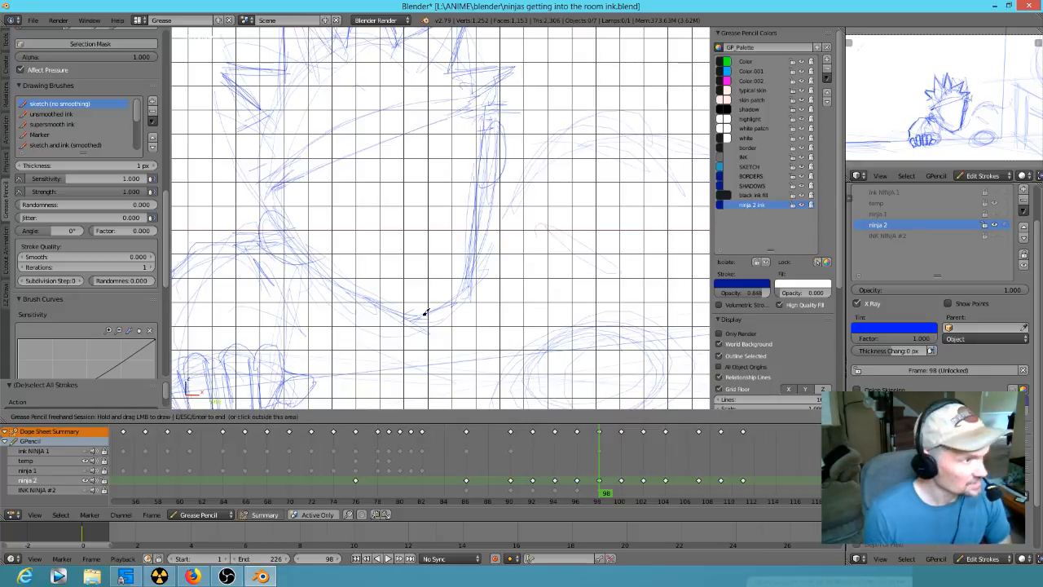
{"action": "mouse_move", "coordinate": [305, 178]}
{"action": "left_mouse_down"}
{"action": "mouse_move", "coordinate": [349, 117]}
{"action": "mouse_move", "coordinate": [282, 172]}
{"action": "left_mouse_up"}
{"action": "mouse_move", "coordinate": [269, 116]}
{"action": "left_mouse_down"}
{"action": "mouse_move", "coordinate": [205, 159]}
{"action": "mouse_move", "coordinate": [265, 161]}
{"action": "left_mouse_up"}
{"action": "key", "text": "Down"}
{"action": "key", "text": "Up"}
{"action": "key", "text": "Down"}
{"action": "key", "text": "Up"}
{"action": "key", "text": "Down"}
{"action": "key", "text": "Up"}
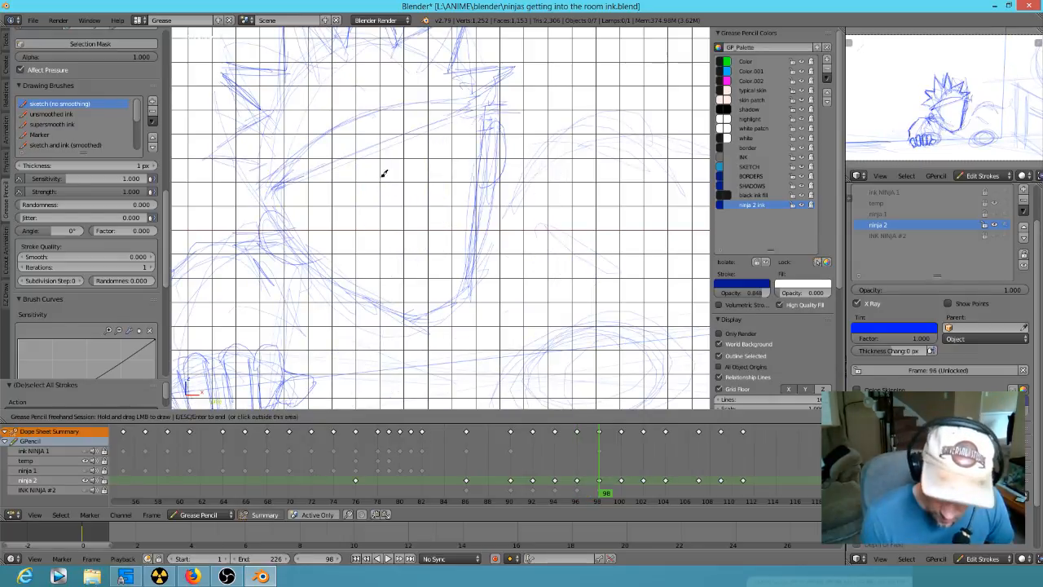
- Sketch the slanted brow and eyelid lines below the headband of the frame 98 head
{"action": "left_click_drag", "start_coordinate": [358, 88], "coordinate": [417, 247]}
{"action": "mouse_move", "coordinate": [386, 188]}
{"action": "left_mouse_down"}
{"action": "mouse_move", "coordinate": [396, 185]}
{"action": "mouse_move", "coordinate": [310, 210]}
{"action": "mouse_move", "coordinate": [400, 174]}
{"action": "mouse_move", "coordinate": [272, 191]}
{"action": "mouse_move", "coordinate": [426, 158]}
{"action": "mouse_move", "coordinate": [359, 187]}
{"action": "left_mouse_up"}
{"action": "mouse_move", "coordinate": [316, 190]}
{"action": "left_mouse_down"}
{"action": "mouse_move", "coordinate": [373, 184]}
{"action": "mouse_move", "coordinate": [324, 194]}
{"action": "mouse_move", "coordinate": [340, 202]}
{"action": "left_mouse_up"}
{"action": "left_click_drag", "start_coordinate": [426, 149], "coordinate": [425, 165]}
{"action": "left_click_drag", "start_coordinate": [454, 130], "coordinate": [424, 151]}
{"action": "left_click_drag", "start_coordinate": [315, 184], "coordinate": [368, 165]}
{"action": "left_click_drag", "start_coordinate": [445, 134], "coordinate": [402, 153]}
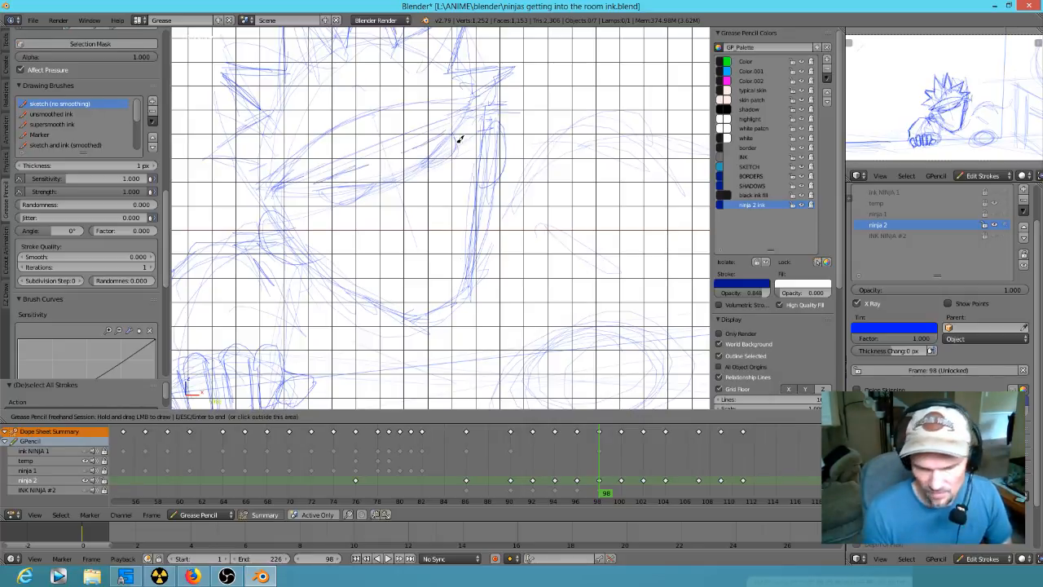
- Clear the line between the eyes and draw two narrowed eyes with pupils at frame 98
{"action": "mouse_move", "coordinate": [394, 158]}
{"action": "right_mouse_down"}
{"action": "mouse_move", "coordinate": [406, 173]}
{"action": "mouse_move", "coordinate": [407, 163]}
{"action": "right_mouse_up"}
{"action": "left_click_drag", "start_coordinate": [348, 157], "coordinate": [429, 124]}
{"action": "mouse_move", "coordinate": [360, 153]}
{"action": "left_mouse_down"}
{"action": "mouse_move", "coordinate": [454, 130]}
{"action": "mouse_move", "coordinate": [426, 147]}
{"action": "mouse_move", "coordinate": [442, 139]}
{"action": "mouse_move", "coordinate": [425, 164]}
{"action": "left_mouse_up"}
{"action": "mouse_move", "coordinate": [366, 182]}
{"action": "left_mouse_down"}
{"action": "mouse_move", "coordinate": [345, 195]}
{"action": "mouse_move", "coordinate": [342, 184]}
{"action": "mouse_move", "coordinate": [352, 190]}
{"action": "left_mouse_up"}
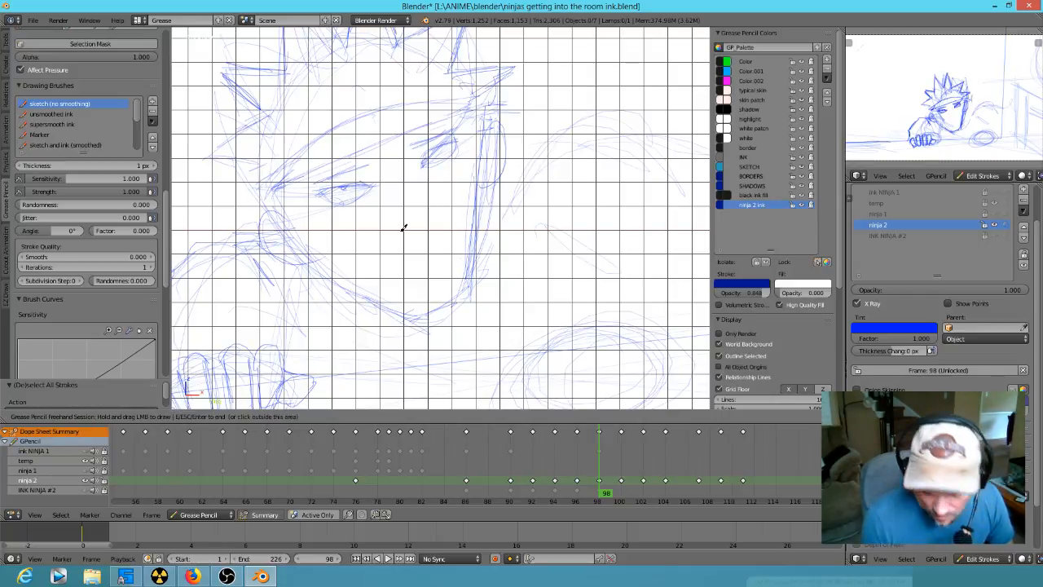
{"action": "left_click_drag", "start_coordinate": [441, 153], "coordinate": [440, 150]}
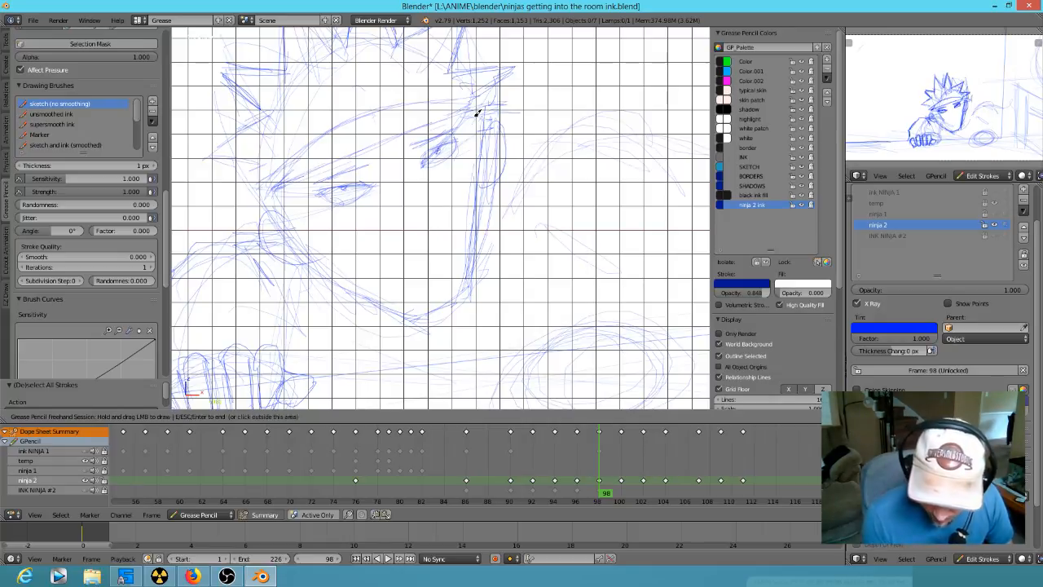
- Erase the chin tip, sketch the mask's upper edge across the nose and cheeks, and detail the temple at frame 98
{"action": "left_click_drag", "start_coordinate": [431, 278], "coordinate": [446, 276]}
{"action": "right_click_drag", "start_coordinate": [424, 279], "coordinate": [401, 313]}
{"action": "mouse_move", "coordinate": [387, 210]}
{"action": "left_mouse_down"}
{"action": "mouse_move", "coordinate": [373, 239]}
{"action": "mouse_move", "coordinate": [407, 190]}
{"action": "mouse_move", "coordinate": [468, 198]}
{"action": "mouse_move", "coordinate": [485, 150]}
{"action": "left_mouse_up"}
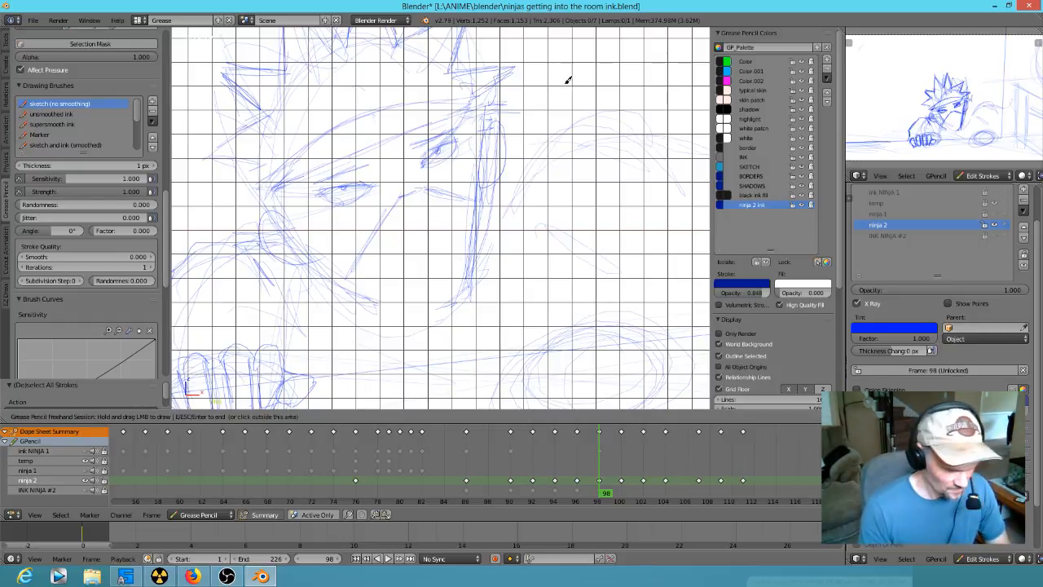
{"action": "right_click_drag", "start_coordinate": [568, 73], "coordinate": [569, 78]}
{"action": "mouse_move", "coordinate": [483, 122]}
{"action": "right_mouse_down"}
{"action": "mouse_move", "coordinate": [479, 172]}
{"action": "mouse_move", "coordinate": [482, 147]}
{"action": "right_mouse_up"}
{"action": "left_click_drag", "start_coordinate": [479, 123], "coordinate": [478, 135]}
- Redraw a rounder chin, add fold lines to the mask and refine the near eye at frame 98
{"action": "mouse_move", "coordinate": [442, 244]}
{"action": "left_mouse_down"}
{"action": "mouse_move", "coordinate": [393, 275]}
{"action": "mouse_move", "coordinate": [446, 252]}
{"action": "left_mouse_up"}
{"action": "right_click_drag", "start_coordinate": [442, 267], "coordinate": [394, 270]}
{"action": "mouse_move", "coordinate": [366, 254]}
{"action": "left_mouse_down"}
{"action": "mouse_move", "coordinate": [363, 286]}
{"action": "mouse_move", "coordinate": [449, 298]}
{"action": "mouse_move", "coordinate": [469, 281]}
{"action": "left_mouse_up"}
{"action": "mouse_move", "coordinate": [411, 274]}
{"action": "left_mouse_down"}
{"action": "mouse_move", "coordinate": [407, 226]}
{"action": "mouse_move", "coordinate": [439, 260]}
{"action": "left_mouse_up"}
{"action": "left_click_drag", "start_coordinate": [388, 209], "coordinate": [350, 258]}
{"action": "mouse_move", "coordinate": [333, 193]}
{"action": "left_mouse_down"}
{"action": "mouse_move", "coordinate": [324, 195]}
{"action": "mouse_move", "coordinate": [334, 198]}
{"action": "left_mouse_up"}
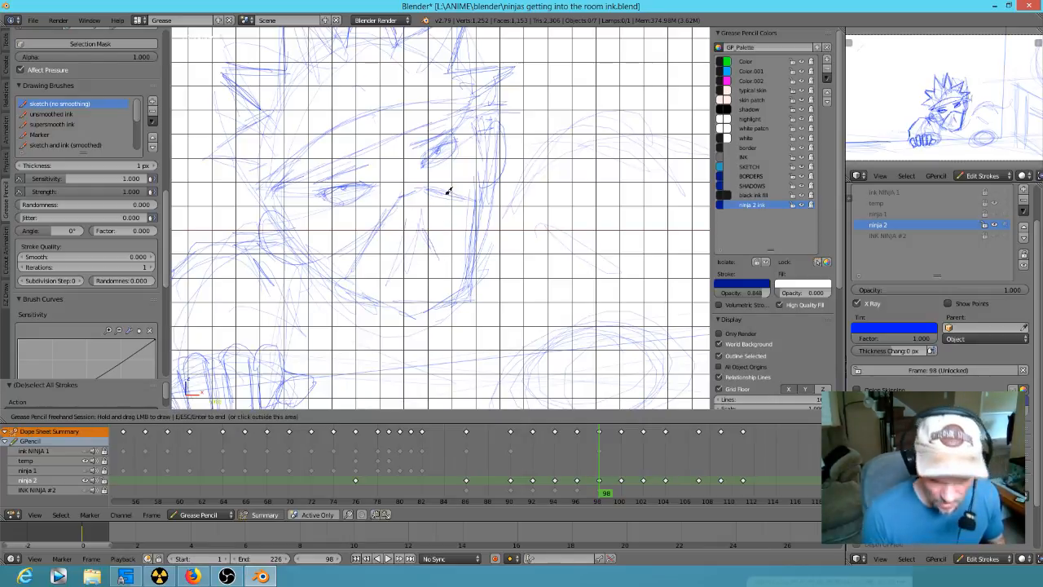
{"action": "scroll", "coordinate": [517, 258], "scroll_direction": "down", "scroll_amount": 7}
{"action": "scroll", "coordinate": [383, 381], "scroll_direction": "down", "scroll_amount": 3}
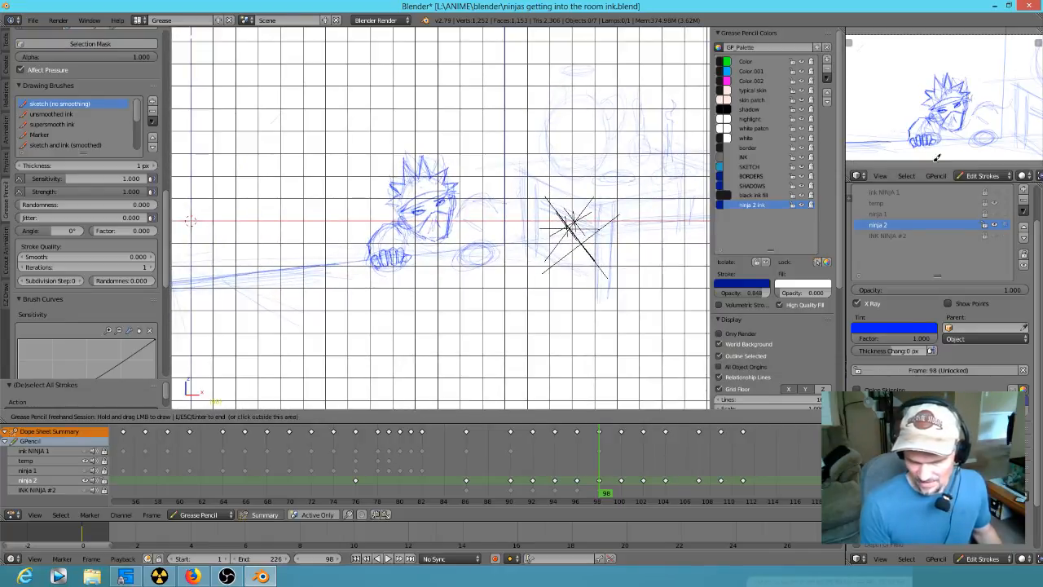
- Erase the far side of the jaw and redraw it down into a rounded chin at frame 98
{"action": "scroll", "coordinate": [947, 106], "scroll_direction": "down", "scroll_amount": 4}
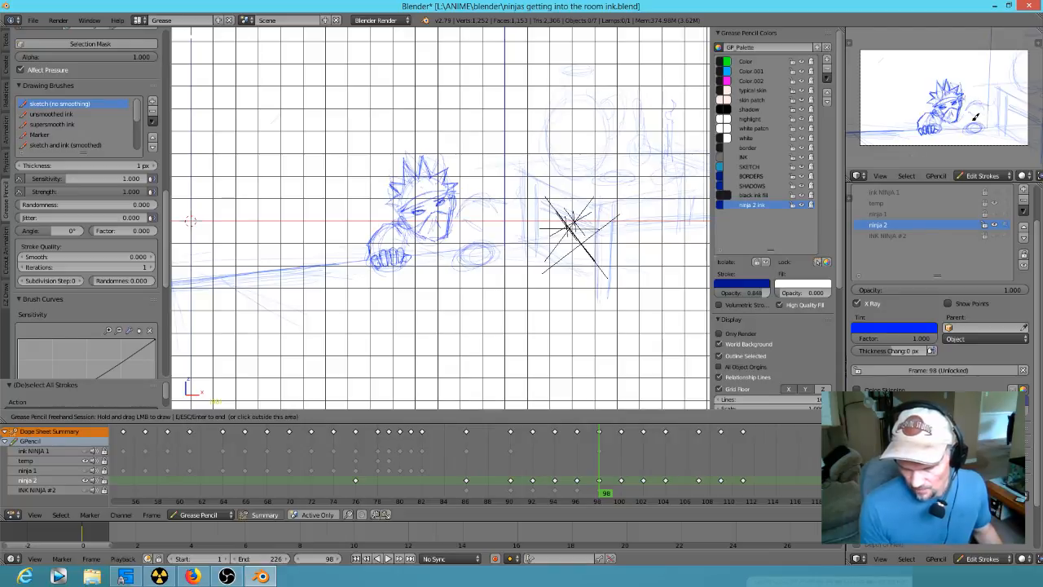
{"action": "scroll", "coordinate": [459, 256], "scroll_direction": "up", "scroll_amount": 6}
{"action": "scroll", "coordinate": [552, 170], "scroll_direction": "down", "scroll_amount": 3}
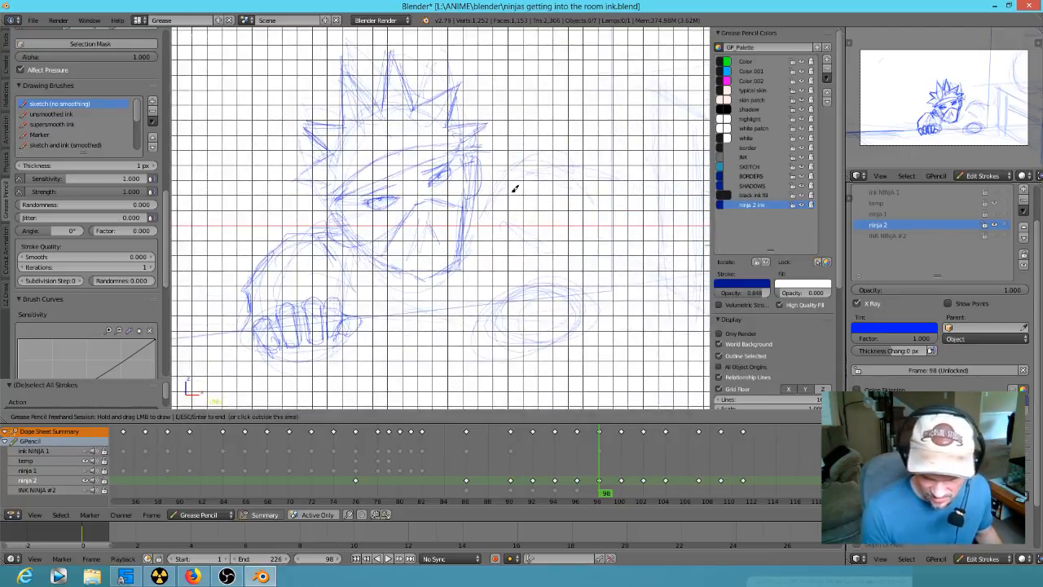
{"action": "right_click_drag", "start_coordinate": [463, 262], "coordinate": [460, 222]}
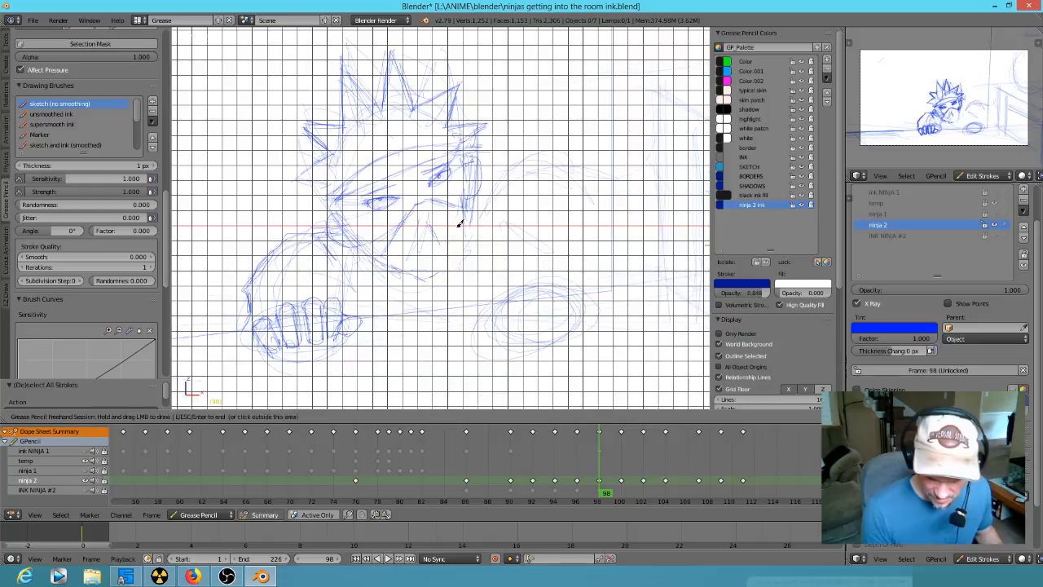
{"action": "mouse_move", "coordinate": [467, 216]}
{"action": "left_mouse_down"}
{"action": "mouse_move", "coordinate": [459, 263]}
{"action": "mouse_move", "coordinate": [432, 279]}
{"action": "mouse_move", "coordinate": [391, 265]}
{"action": "left_mouse_up"}
{"action": "left_click_drag", "start_coordinate": [303, 170], "coordinate": [334, 202]}
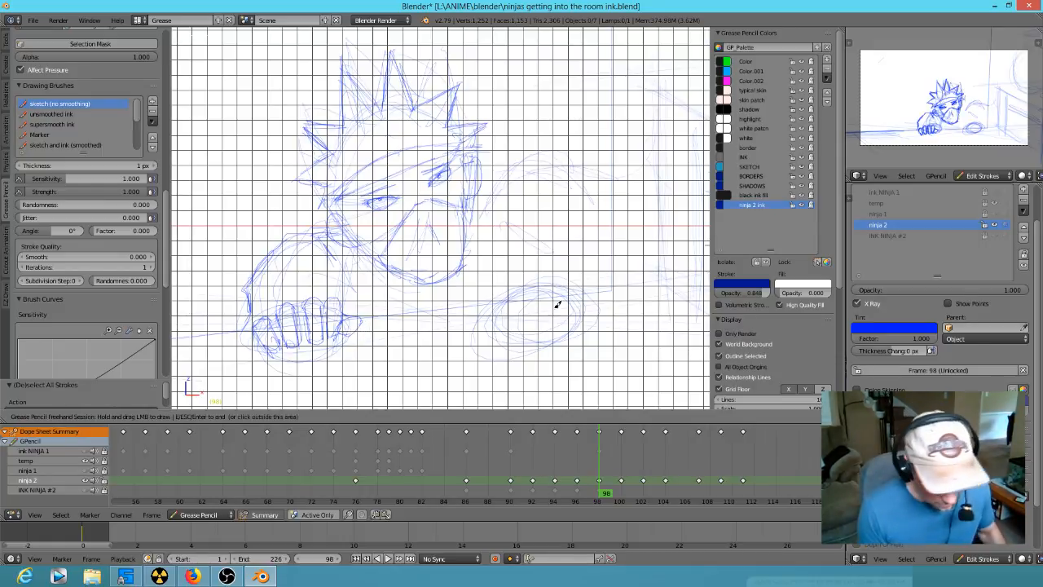
{"action": "key", "text": "Down"}
{"action": "key", "text": "Up"}
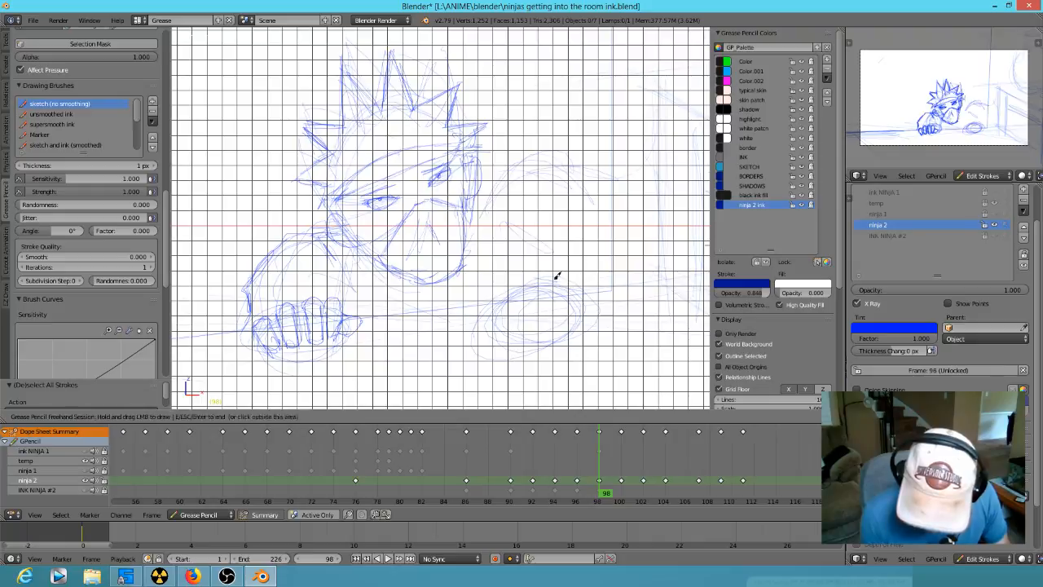
- Replace the rough ellipse of the far hand with an angular gripping hand and finger lines at frame 98
{"action": "mouse_move", "coordinate": [493, 339]}
{"action": "left_mouse_down"}
{"action": "mouse_move", "coordinate": [563, 338]}
{"action": "mouse_move", "coordinate": [491, 305]}
{"action": "mouse_move", "coordinate": [540, 282]}
{"action": "mouse_move", "coordinate": [491, 320]}
{"action": "mouse_move", "coordinate": [494, 310]}
{"action": "mouse_move", "coordinate": [538, 310]}
{"action": "mouse_move", "coordinate": [555, 323]}
{"action": "left_mouse_up"}
{"action": "mouse_move", "coordinate": [577, 283]}
{"action": "left_mouse_down"}
{"action": "mouse_move", "coordinate": [500, 305]}
{"action": "mouse_move", "coordinate": [541, 314]}
{"action": "mouse_move", "coordinate": [532, 326]}
{"action": "left_mouse_up"}
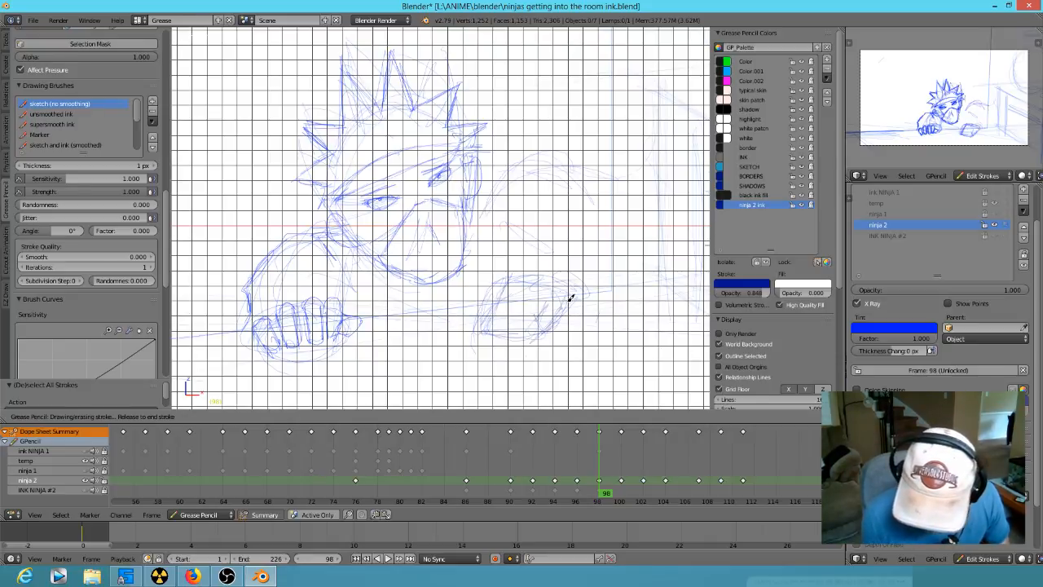
{"action": "mouse_move", "coordinate": [515, 320]}
{"action": "left_mouse_down"}
{"action": "mouse_move", "coordinate": [533, 327]}
{"action": "mouse_move", "coordinate": [533, 288]}
{"action": "left_mouse_up"}
{"action": "mouse_move", "coordinate": [499, 320]}
{"action": "left_mouse_down"}
{"action": "mouse_move", "coordinate": [514, 289]}
{"action": "mouse_move", "coordinate": [563, 277]}
{"action": "mouse_move", "coordinate": [580, 296]}
{"action": "left_mouse_up"}
- Sketch the far shoulder and upper arm beside the head and extend the far hand's wrist at frame 98
{"action": "mouse_move", "coordinate": [483, 194]}
{"action": "left_mouse_down"}
{"action": "mouse_move", "coordinate": [505, 174]}
{"action": "mouse_move", "coordinate": [584, 152]}
{"action": "mouse_move", "coordinate": [607, 181]}
{"action": "left_mouse_up"}
{"action": "mouse_move", "coordinate": [546, 172]}
{"action": "left_mouse_down"}
{"action": "mouse_move", "coordinate": [526, 167]}
{"action": "mouse_move", "coordinate": [520, 178]}
{"action": "mouse_move", "coordinate": [515, 208]}
{"action": "mouse_move", "coordinate": [532, 204]}
{"action": "left_mouse_up"}
{"action": "left_click_drag", "start_coordinate": [596, 163], "coordinate": [613, 207]}
{"action": "mouse_move", "coordinate": [573, 284]}
{"action": "left_mouse_down"}
{"action": "mouse_move", "coordinate": [566, 279]}
{"action": "mouse_move", "coordinate": [599, 290]}
{"action": "left_mouse_up"}
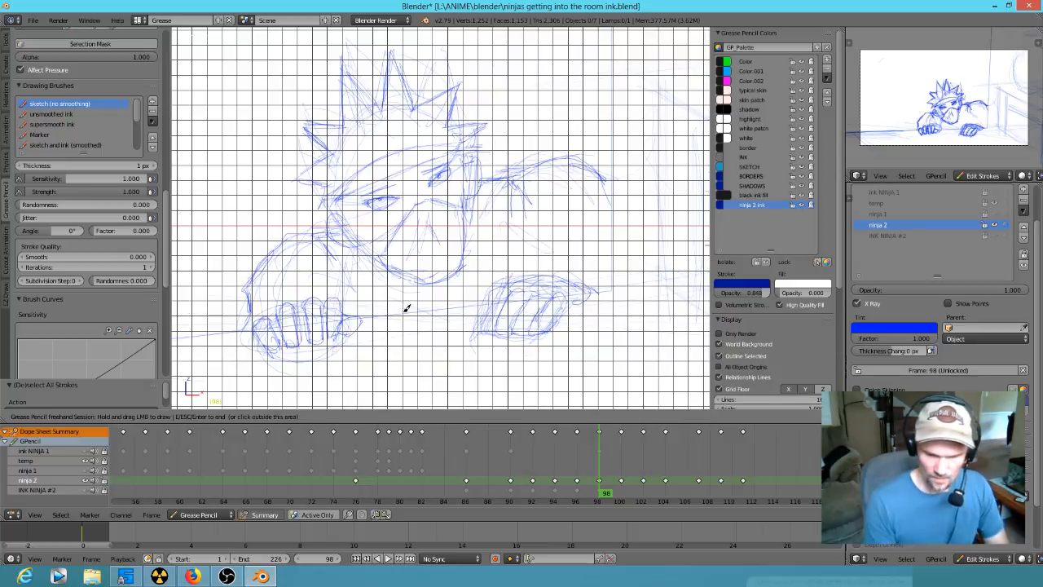
{"action": "key", "text": "Down"}
{"action": "key", "text": "Up"}
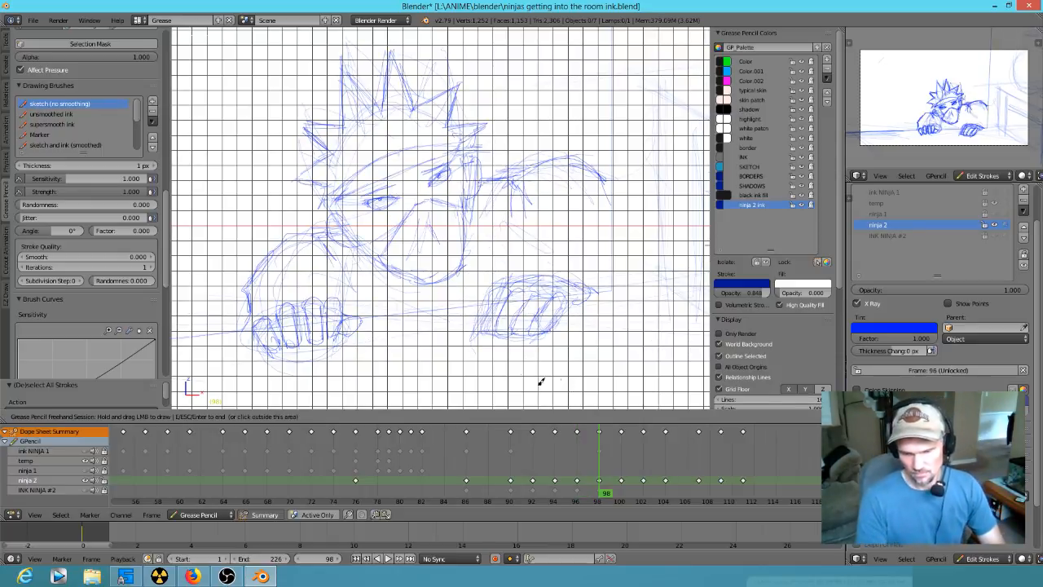
- Compare frames 98 and 100, then turn on onion skinning with frame 100 as the current frame
{"action": "scroll", "coordinate": [526, 361], "scroll_direction": "down", "scroll_amount": 6}
{"action": "key", "text": "Down"}
{"action": "key", "text": "Up"}
{"action": "key", "text": "Up"}
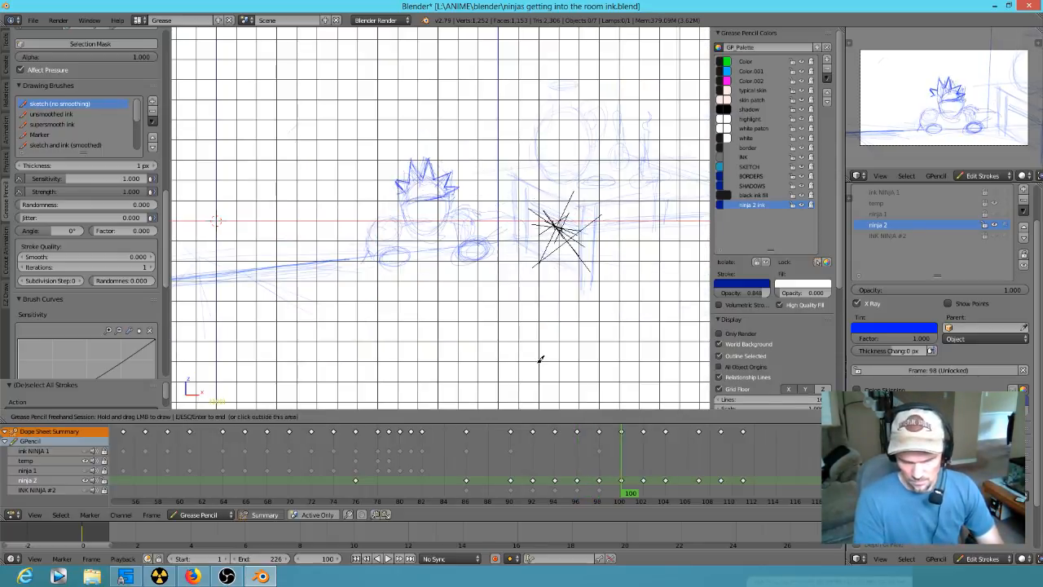
{"action": "key", "text": "Down"}
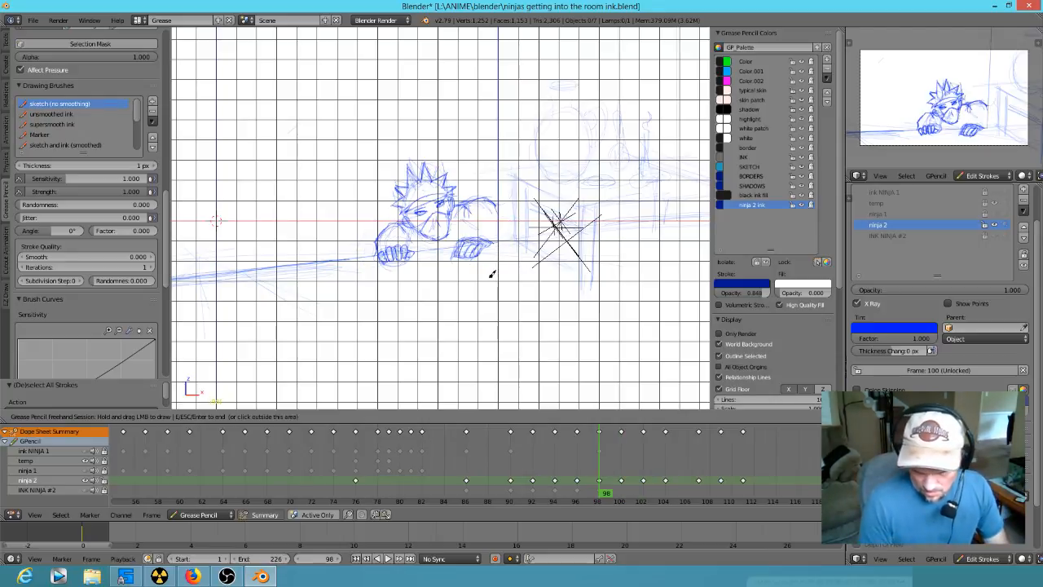
{"action": "key", "text": "Up"}
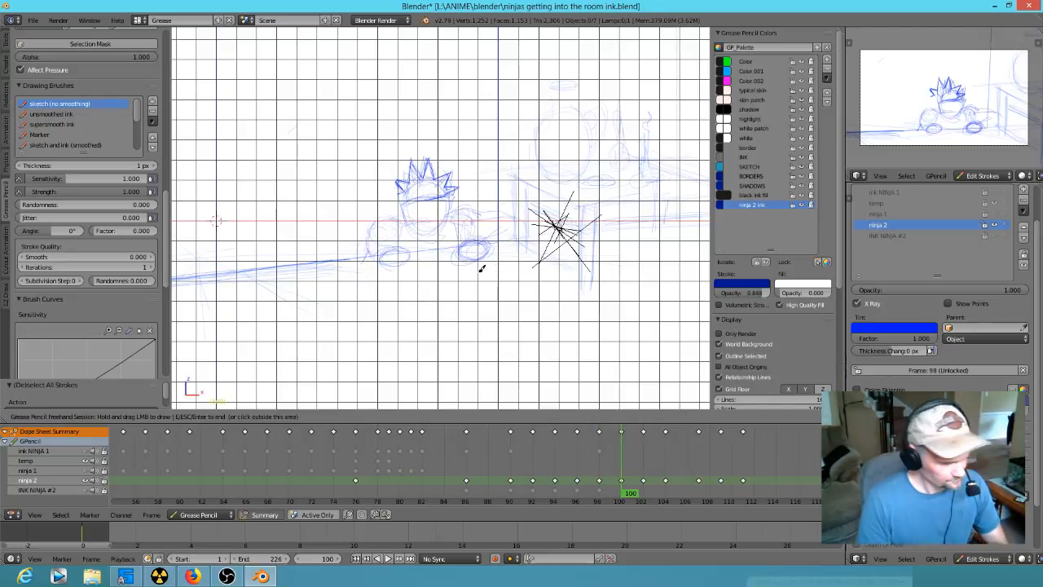
{"action": "scroll", "coordinate": [517, 304], "scroll_direction": "up", "scroll_amount": 5}
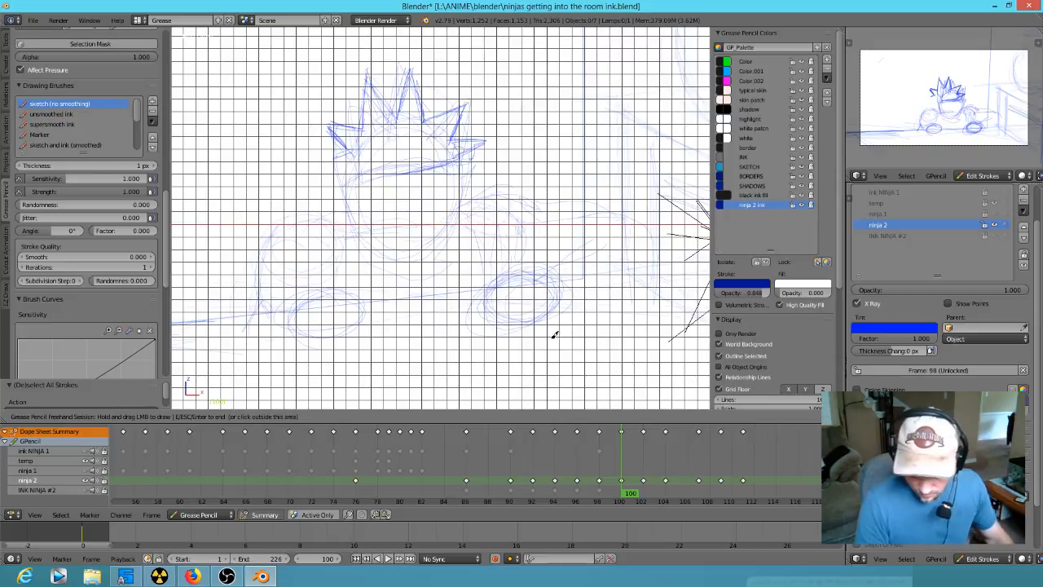
{"action": "key", "text": "Escape"}
{"action": "left_click", "coordinate": [513, 417]}
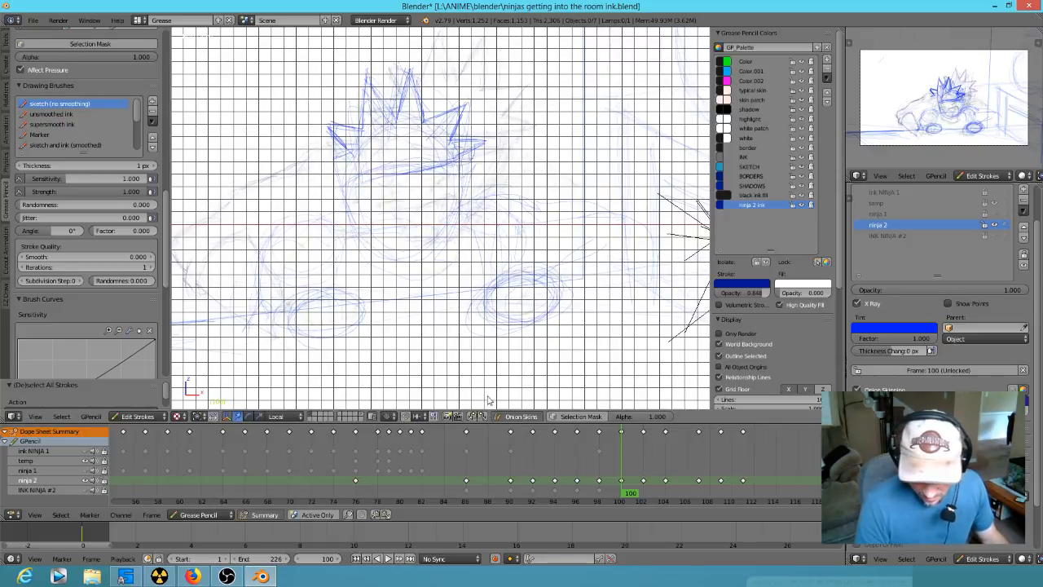
{"action": "middle_click_drag", "start_coordinate": [477, 264], "coordinate": [537, 261], "text": "shift"}
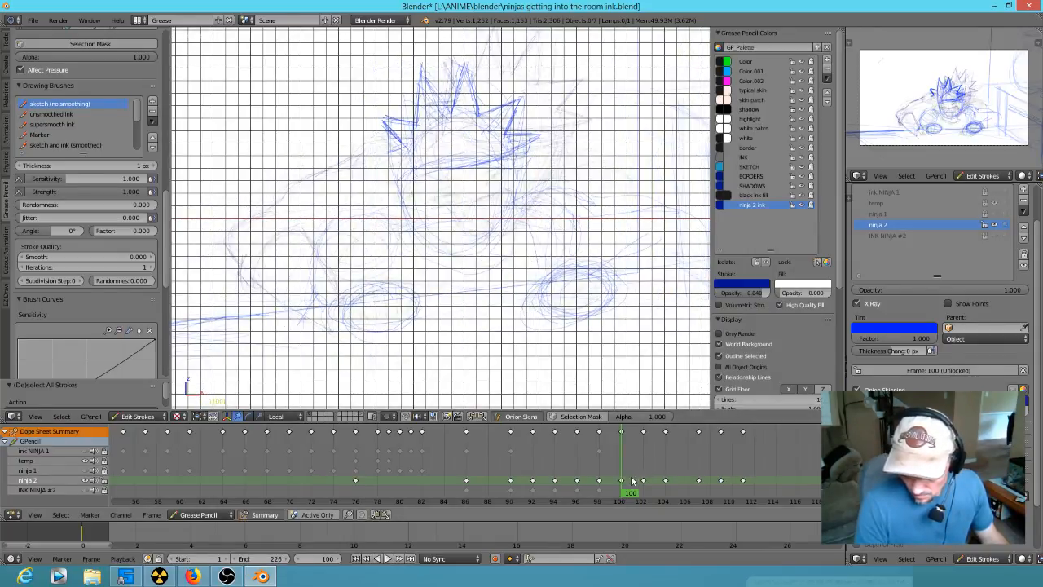
{"action": "mouse_move", "coordinate": [627, 499]}
{"action": "left_mouse_down"}
{"action": "mouse_move", "coordinate": [613, 496]}
{"action": "mouse_move", "coordinate": [668, 499]}
{"action": "mouse_move", "coordinate": [603, 500]}
{"action": "mouse_move", "coordinate": [621, 501]}
{"action": "left_mouse_up"}
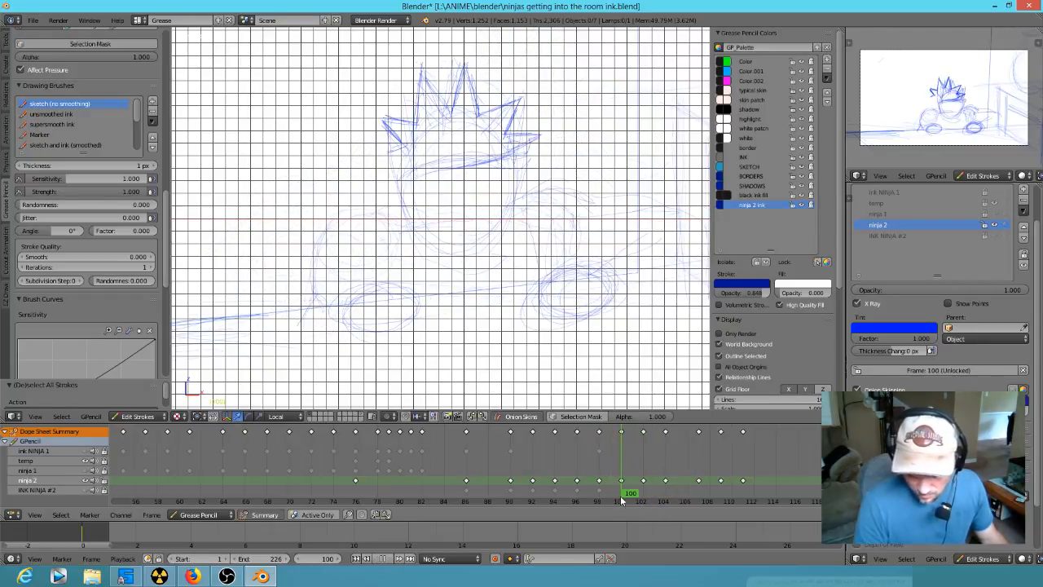
- Erase the rough ellipses marking both hands on the ledge at frame 100
{"action": "scroll", "coordinate": [432, 316], "scroll_direction": "up", "scroll_amount": 5}
{"action": "mouse_move", "coordinate": [446, 344]}
{"action": "middle_mouse_down", "text": "shift"}
{"action": "mouse_move", "coordinate": [543, 201]}
{"action": "mouse_move", "coordinate": [551, 280]}
{"action": "middle_mouse_up", "text": "shift"}
{"action": "scroll", "coordinate": [552, 275], "scroll_direction": "down", "scroll_amount": 1}
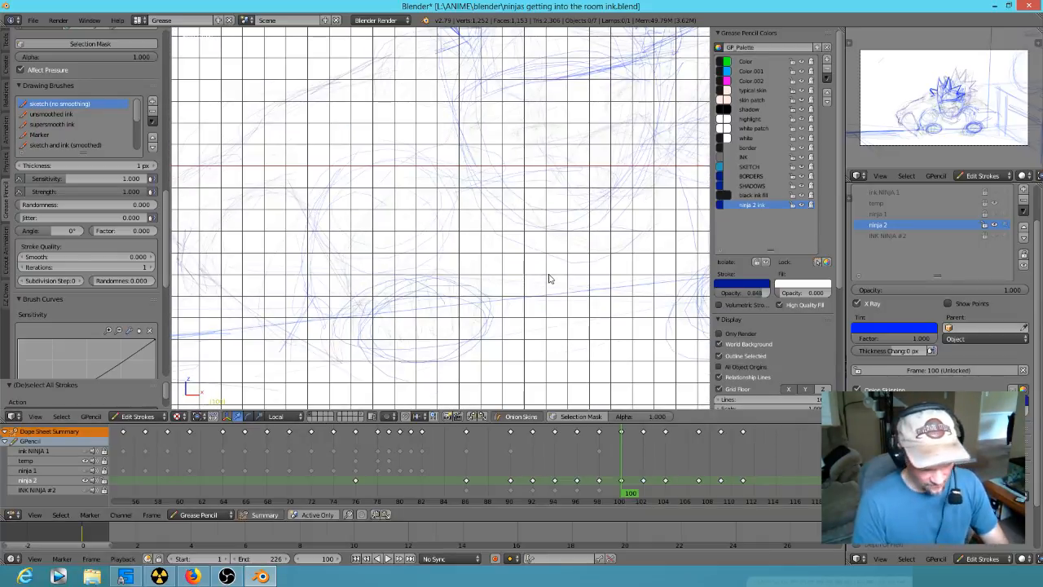
{"action": "key", "text": "Up"}
{"action": "key", "text": "Down"}
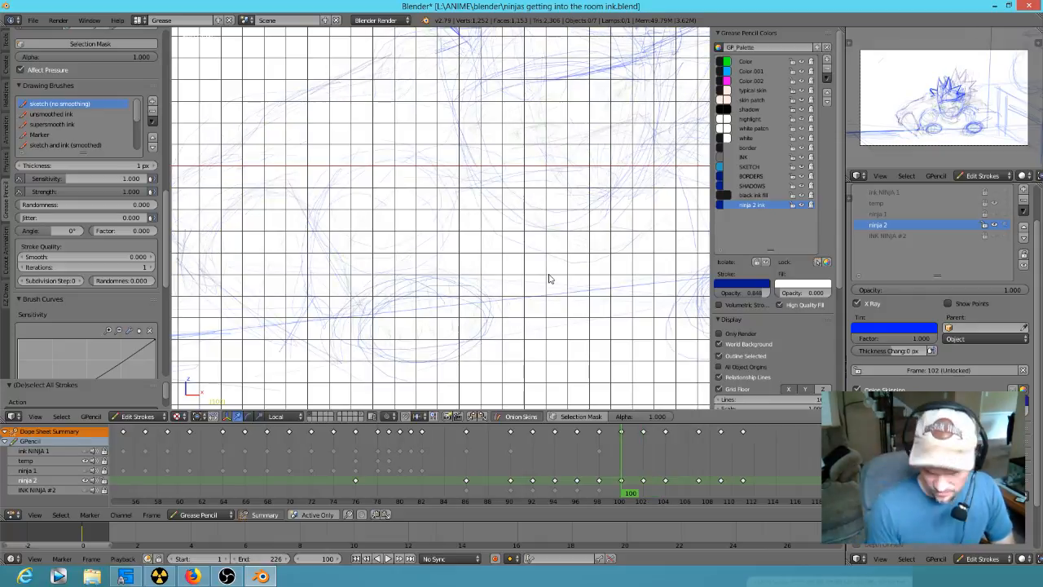
{"action": "mouse_move", "coordinate": [497, 336]}
{"action": "right_mouse_down"}
{"action": "mouse_move", "coordinate": [457, 330]}
{"action": "mouse_move", "coordinate": [406, 290]}
{"action": "right_mouse_up"}
{"action": "right_click_drag", "start_coordinate": [389, 371], "coordinate": [478, 321]}
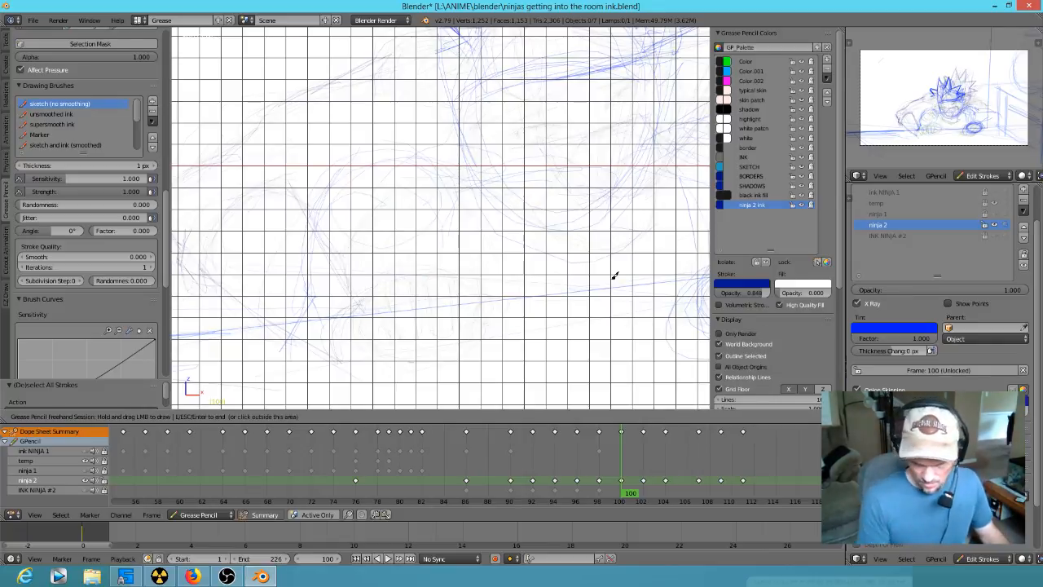
{"action": "middle_click_drag", "start_coordinate": [582, 326], "coordinate": [410, 329], "text": "shift"}
{"action": "middle_click_drag", "start_coordinate": [661, 292], "coordinate": [626, 331], "text": "shift"}
{"action": "mouse_move", "coordinate": [626, 331]}
{"action": "right_mouse_down"}
{"action": "mouse_move", "coordinate": [571, 326]}
{"action": "mouse_move", "coordinate": [529, 285]}
{"action": "mouse_move", "coordinate": [625, 307]}
{"action": "right_mouse_up"}
{"action": "mouse_move", "coordinate": [519, 357]}
{"action": "right_mouse_down"}
{"action": "mouse_move", "coordinate": [542, 295]}
{"action": "mouse_move", "coordinate": [584, 277]}
{"action": "mouse_move", "coordinate": [601, 319]}
{"action": "right_mouse_up"}
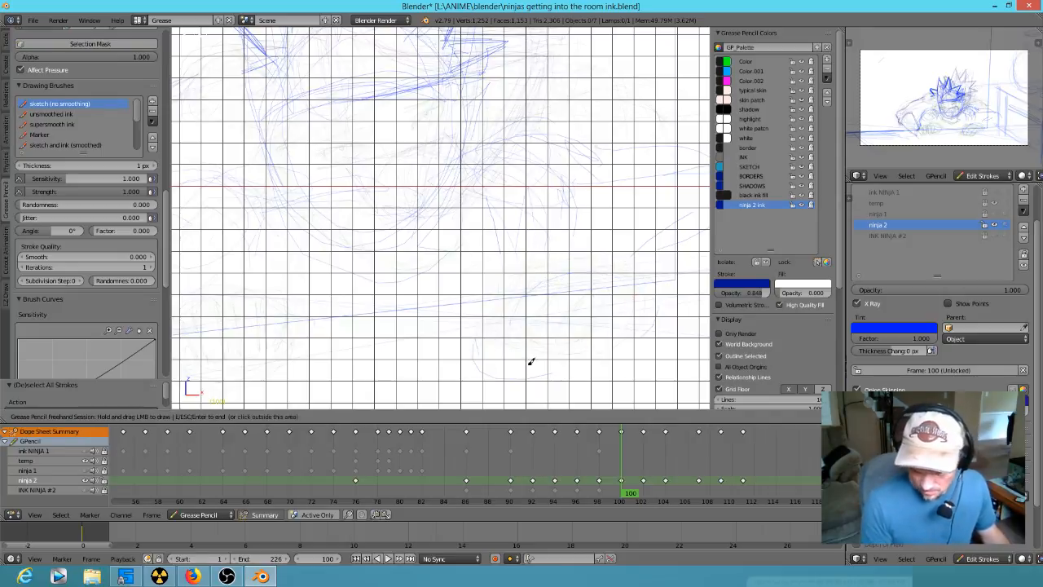
{"action": "mouse_move", "coordinate": [558, 275]}
{"action": "middle_mouse_down", "text": "ctrl"}
{"action": "mouse_move", "coordinate": [531, 335]}
{"action": "mouse_move", "coordinate": [566, 380]}
{"action": "mouse_move", "coordinate": [580, 316]}
{"action": "mouse_move", "coordinate": [610, 272]}
{"action": "middle_mouse_up", "text": "ctrl"}
- Sketch the angular outline of the near hand resting on the ledge at frame 100
{"action": "key", "text": "Up"}
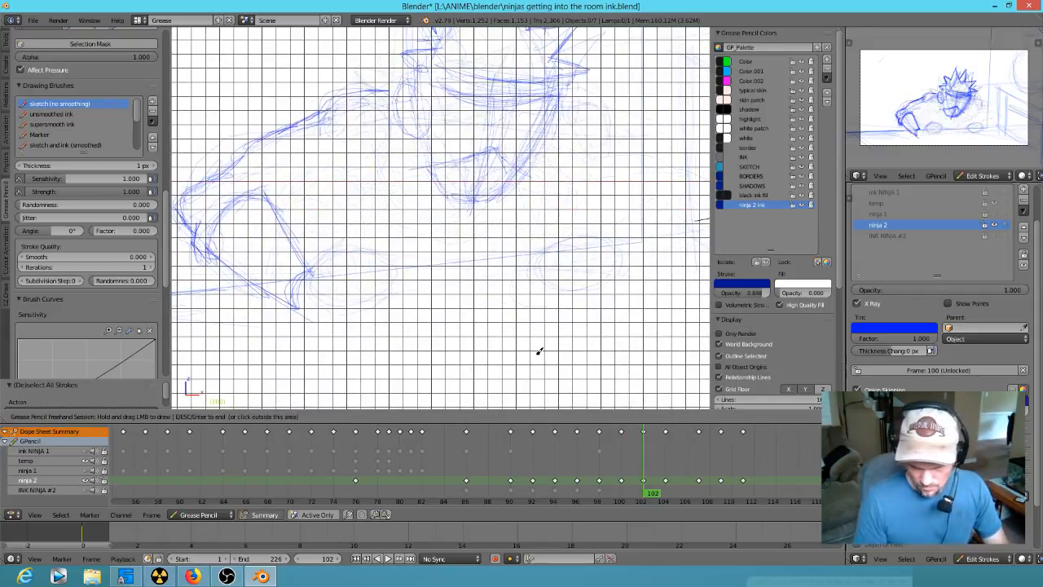
{"action": "key", "text": "Down"}
{"action": "key", "text": "Down"}
{"action": "key", "text": "Up"}
{"action": "left_click_drag", "start_coordinate": [330, 267], "coordinate": [314, 271]}
{"action": "left_click_drag", "start_coordinate": [371, 255], "coordinate": [373, 247]}
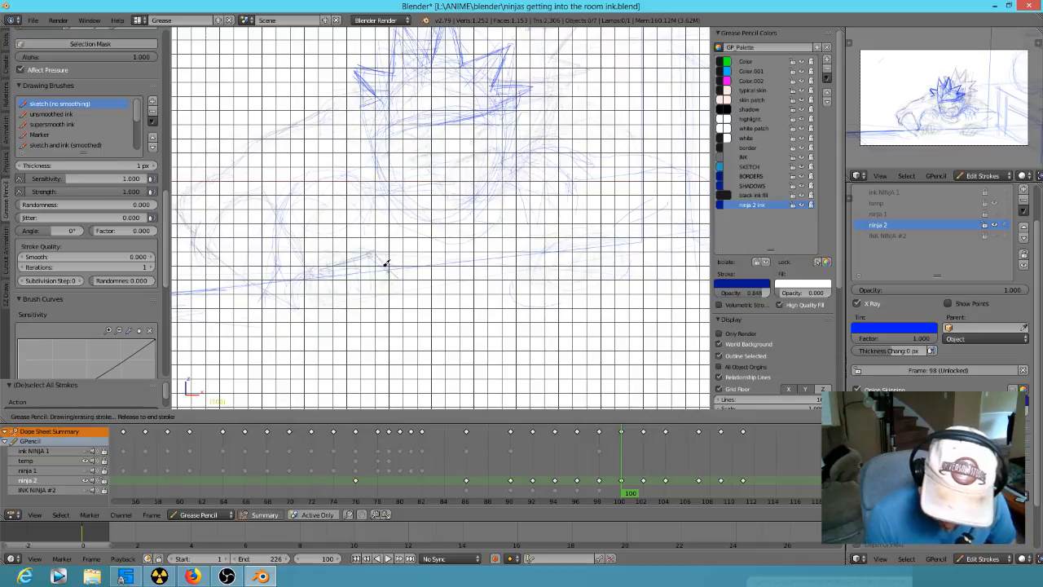
{"action": "key", "text": "Down"}
{"action": "mouse_move", "coordinate": [394, 291]}
{"action": "left_mouse_down"}
{"action": "mouse_move", "coordinate": [412, 244]}
{"action": "mouse_move", "coordinate": [388, 302]}
{"action": "mouse_move", "coordinate": [384, 268]}
{"action": "mouse_move", "coordinate": [361, 302]}
{"action": "mouse_move", "coordinate": [314, 305]}
{"action": "mouse_move", "coordinate": [334, 309]}
{"action": "left_mouse_up"}
{"action": "left_click_drag", "start_coordinate": [322, 266], "coordinate": [284, 296]}
{"action": "key", "text": "Left"}
{"action": "key", "text": "Left"}
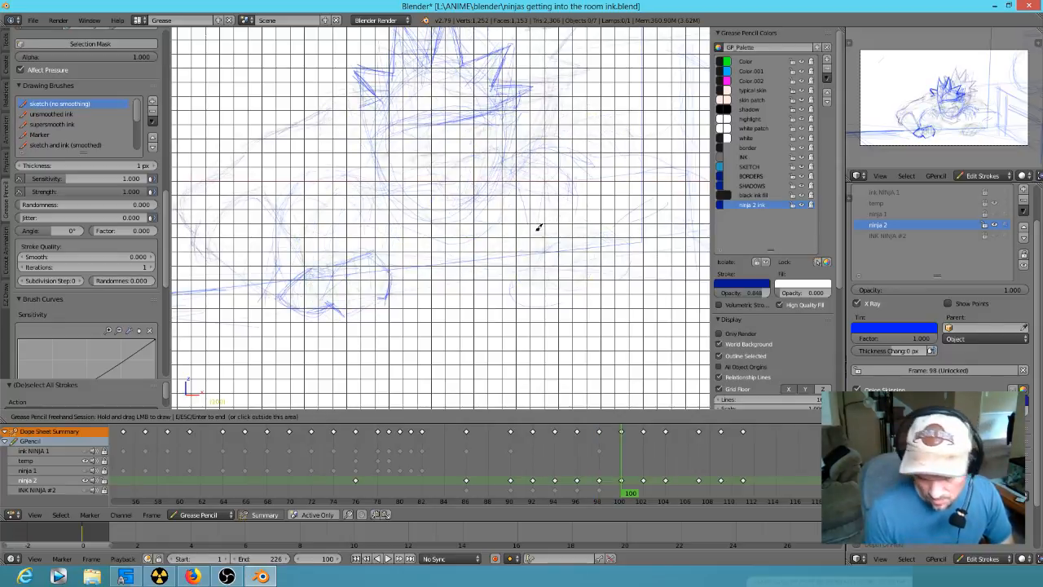
- Sketch the near arm from the shoulder around the elbow to the wrist and clear the old head at frame 100
{"action": "key", "text": "Right"}
{"action": "key", "text": "Right"}
{"action": "key", "text": "Left"}
{"action": "key", "text": "Left"}
{"action": "left_click_drag", "start_coordinate": [233, 249], "coordinate": [237, 259]}
{"action": "left_click_drag", "start_coordinate": [360, 163], "coordinate": [292, 187]}
{"action": "mouse_move", "coordinate": [377, 162]}
{"action": "left_mouse_down"}
{"action": "mouse_move", "coordinate": [310, 179]}
{"action": "mouse_move", "coordinate": [226, 226]}
{"action": "mouse_move", "coordinate": [327, 238]}
{"action": "mouse_move", "coordinate": [231, 242]}
{"action": "mouse_move", "coordinate": [224, 272]}
{"action": "mouse_move", "coordinate": [307, 245]}
{"action": "mouse_move", "coordinate": [320, 265]}
{"action": "mouse_move", "coordinate": [215, 275]}
{"action": "mouse_move", "coordinate": [291, 272]}
{"action": "mouse_move", "coordinate": [256, 289]}
{"action": "mouse_move", "coordinate": [304, 246]}
{"action": "left_mouse_up"}
{"action": "key", "text": "Down"}
{"action": "key", "text": "Up"}
{"action": "key", "text": "Up"}
{"action": "key", "text": "Down"}
{"action": "scroll", "coordinate": [460, 210], "scroll_direction": "down", "scroll_amount": 2}
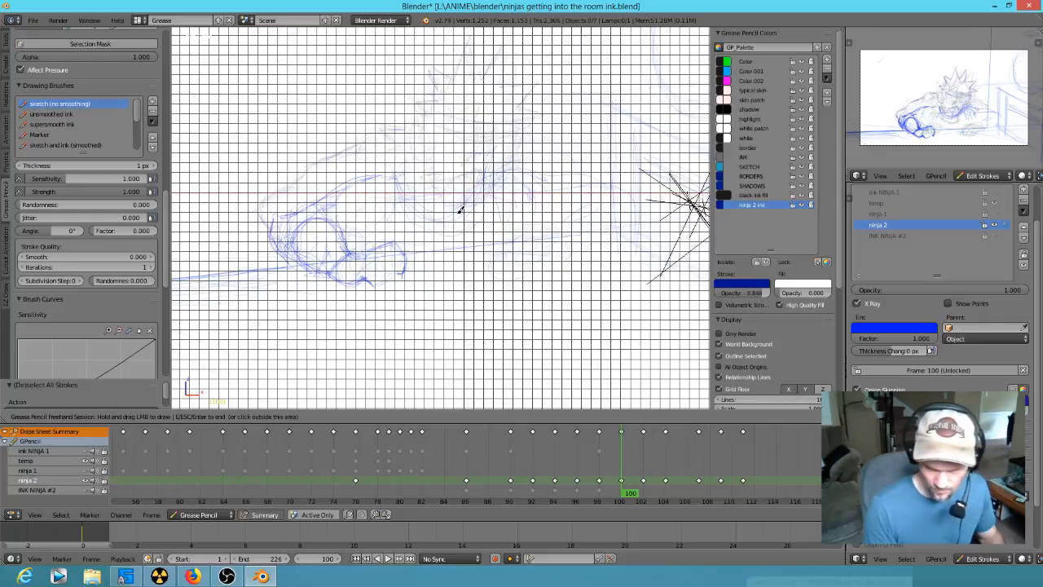
- Paste the copied masked head into frame 100 and rotate it upright, move it over the shoulders and scale it down slightly
{"action": "key", "text": "Escape"}
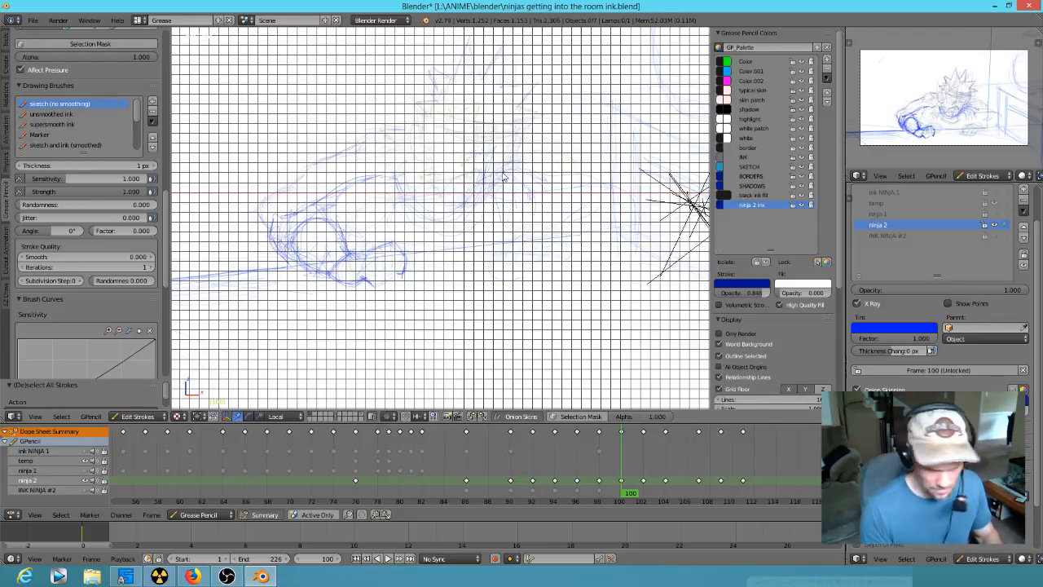
{"action": "key", "text": "ctrl+v"}
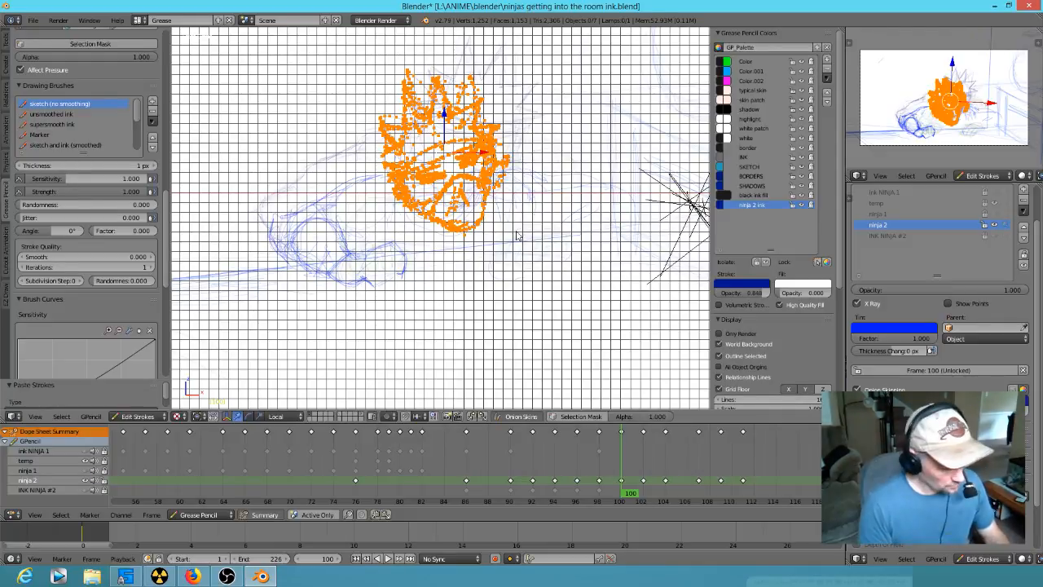
{"action": "key", "text": "r"}
{"action": "left_click", "coordinate": [482, 250]}
{"action": "key", "text": "g"}
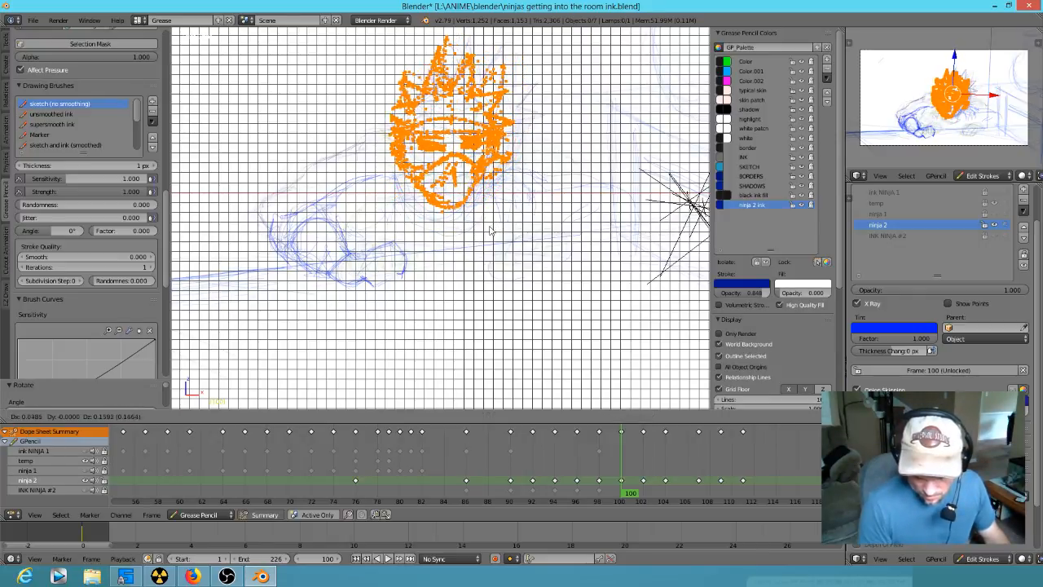
{"action": "left_click", "coordinate": [489, 232]}
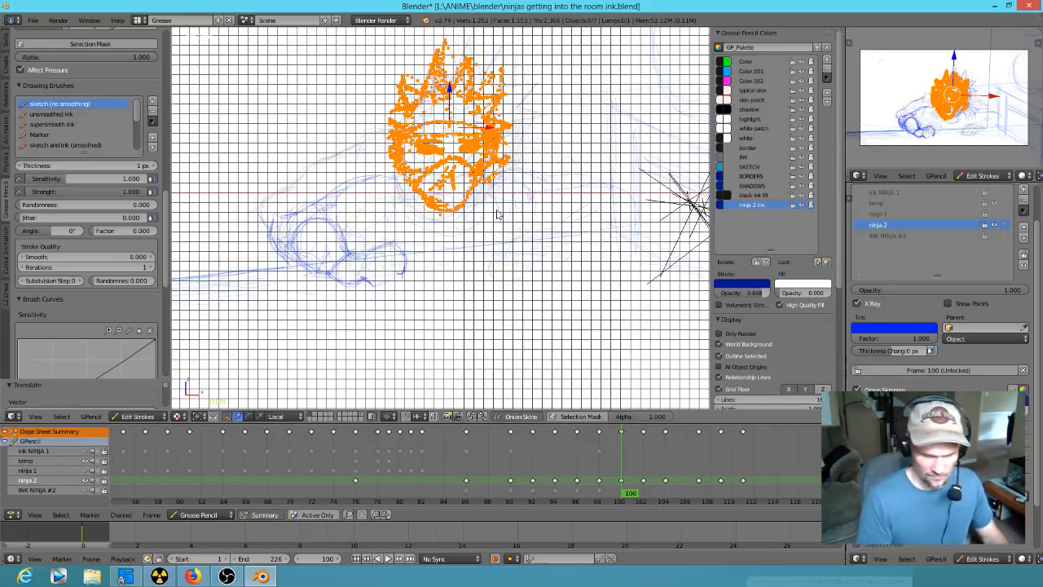
{"action": "key", "text": "r"}
{"action": "left_click", "coordinate": [512, 213]}
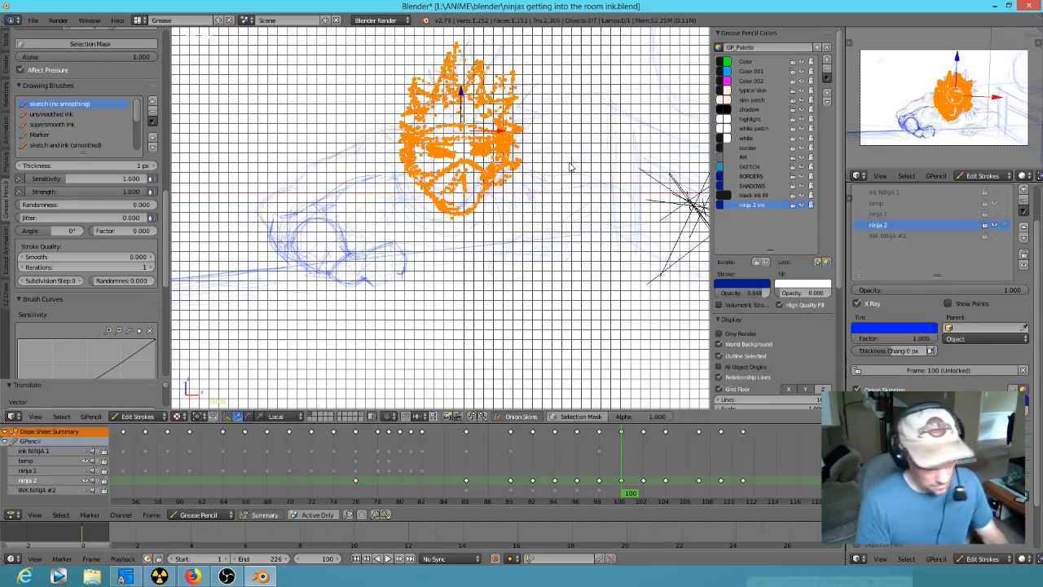
{"action": "key", "text": "s"}
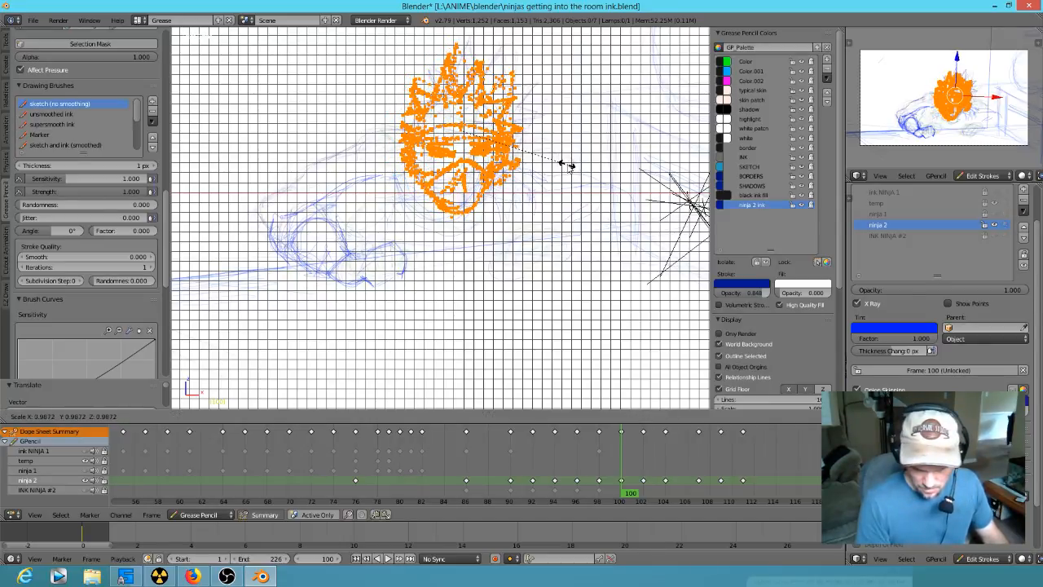
{"action": "left_click", "coordinate": [568, 169]}
{"action": "key", "text": "a"}
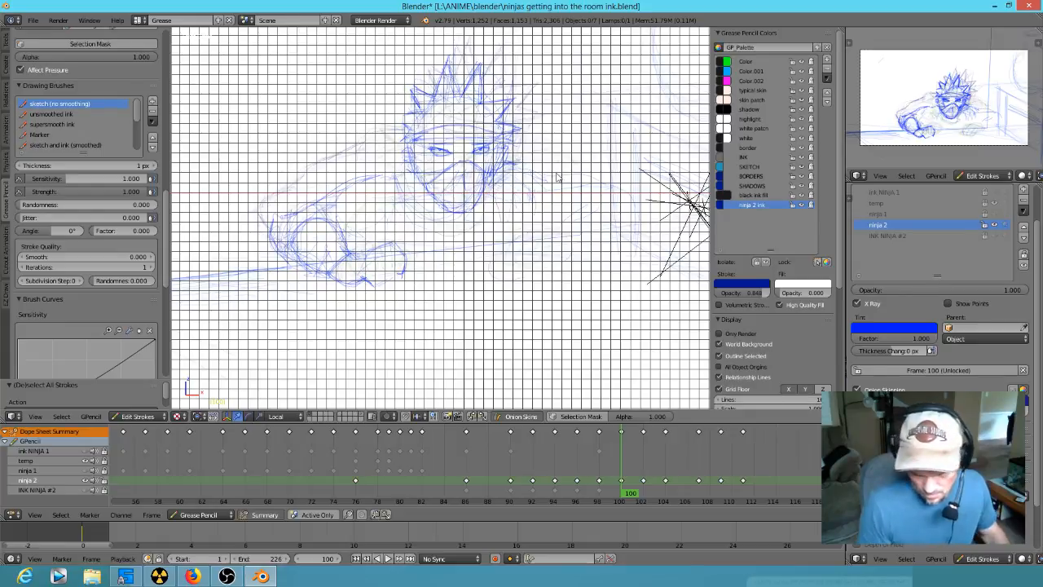
- Step back and forth through the ninja 2 keyframes between frames 92 and 107 to check the motion
{"action": "key", "text": "Down"}
{"action": "key", "text": "Down"}
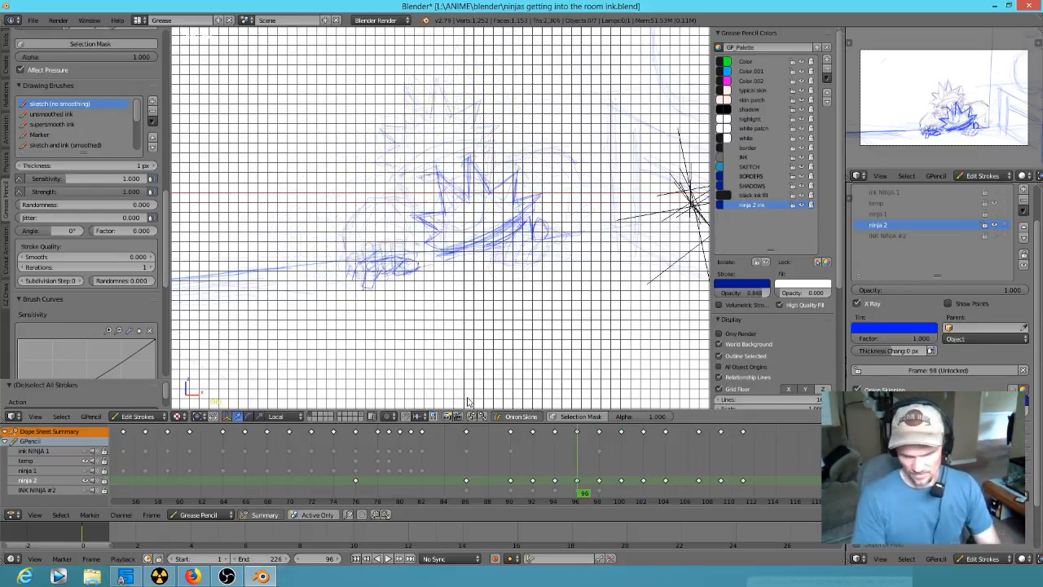
{"action": "scroll", "coordinate": [507, 311], "scroll_direction": "down", "scroll_amount": 5}
{"action": "key", "text": "Down"}
{"action": "key", "text": "Up"}
{"action": "key", "text": "Up"}
{"action": "key", "text": "Up"}
{"action": "key", "text": "Up"}
{"action": "key", "text": "Up"}
{"action": "key", "text": "Up"}
{"action": "key", "text": "Down"}
{"action": "key", "text": "Down"}
{"action": "key", "text": "Down"}
{"action": "key", "text": "Down"}
{"action": "key", "text": "Down"}
{"action": "key", "text": "Down"}
{"action": "key", "text": "Up"}
{"action": "key", "text": "Up"}
{"action": "key", "text": "Up"}
{"action": "key", "text": "Up"}
{"action": "key", "text": "Up"}
{"action": "key", "text": "Up"}
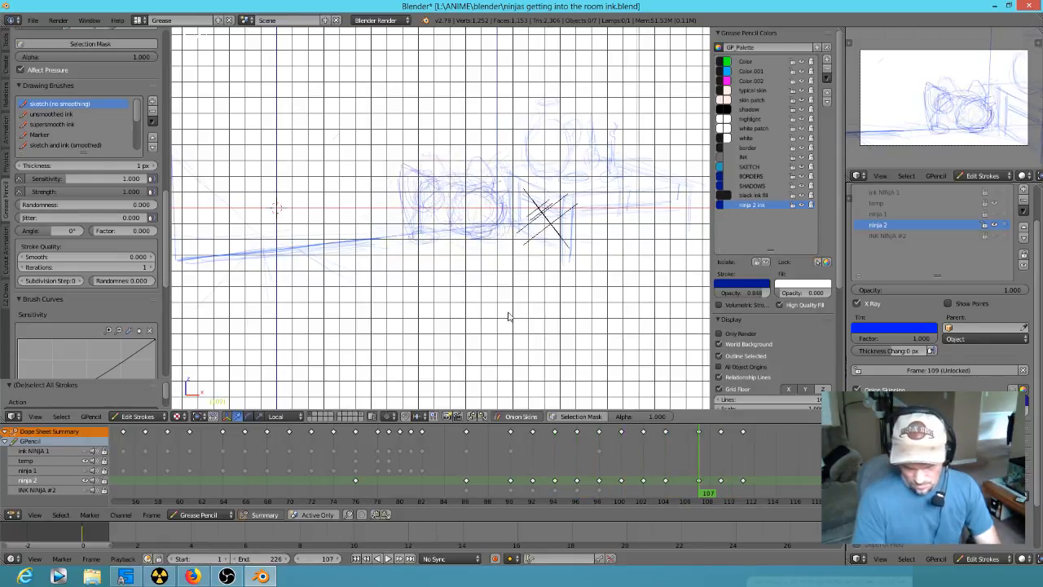
{"action": "key", "text": "Down"}
{"action": "key", "text": "Down"}
{"action": "key", "text": "Down"}
{"action": "key", "text": "Down"}
{"action": "key", "text": "Down"}
{"action": "key", "text": "Down"}
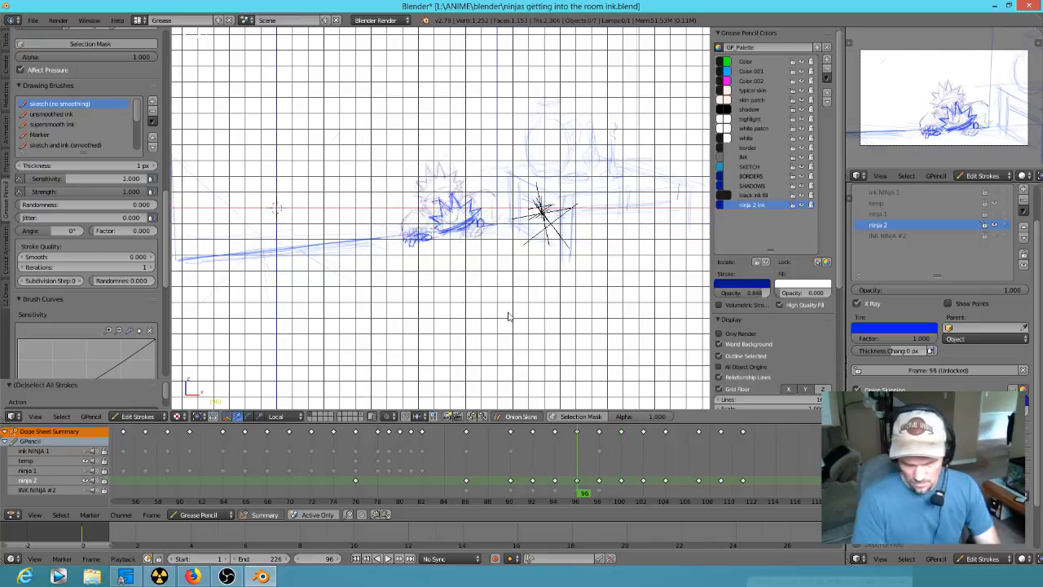
{"action": "key", "text": "Down"}
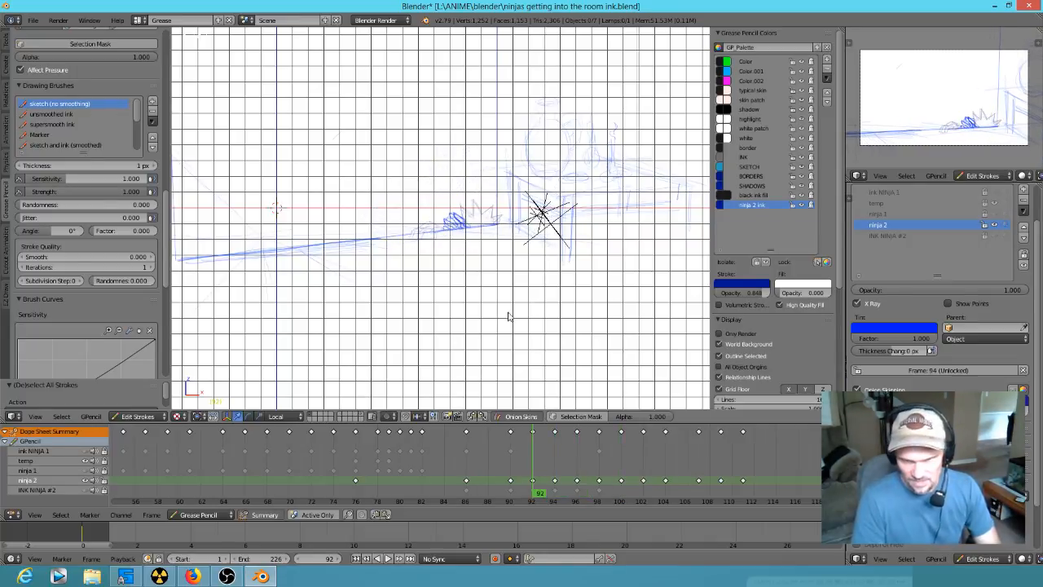
{"action": "key", "text": "Up"}
{"action": "key", "text": "Up"}
{"action": "key", "text": "Up"}
{"action": "key", "text": "Up"}
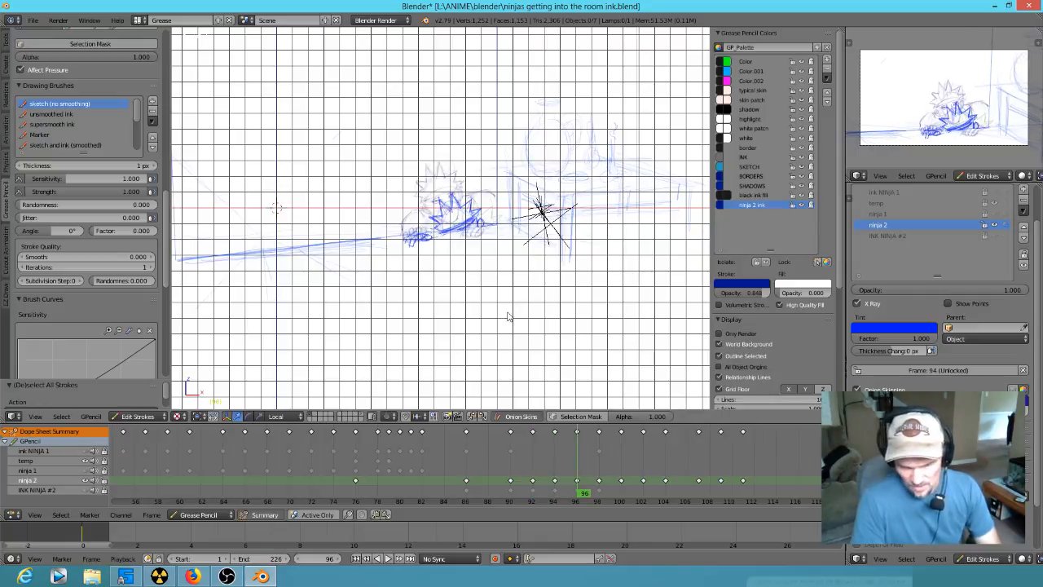
- Clear the near upper-arm lines at frame 100, redraw the contour from shoulder to elbow and add the inner forearm line
{"action": "scroll", "coordinate": [473, 275], "scroll_direction": "up", "scroll_amount": 5}
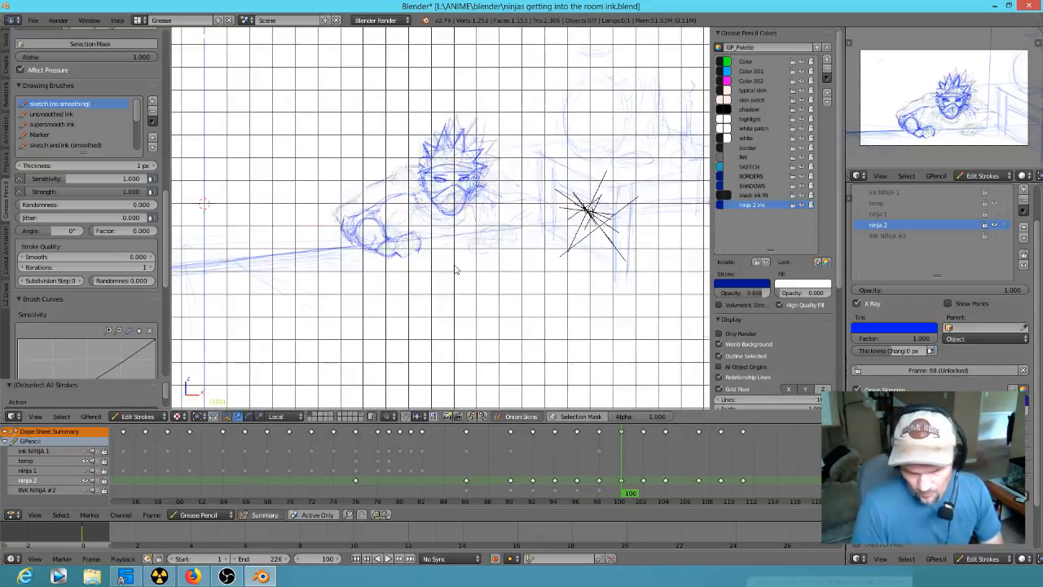
{"action": "scroll", "coordinate": [504, 295], "scroll_direction": "down", "scroll_amount": 3}
{"action": "key", "text": "Down"}
{"action": "key", "text": "Down"}
{"action": "key", "text": "Up"}
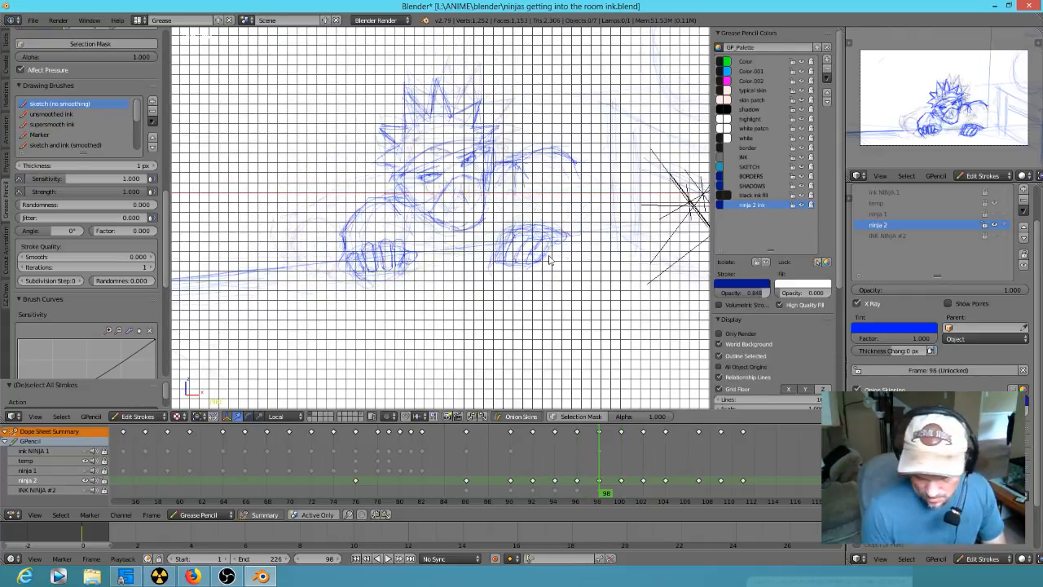
{"action": "key", "text": "Up"}
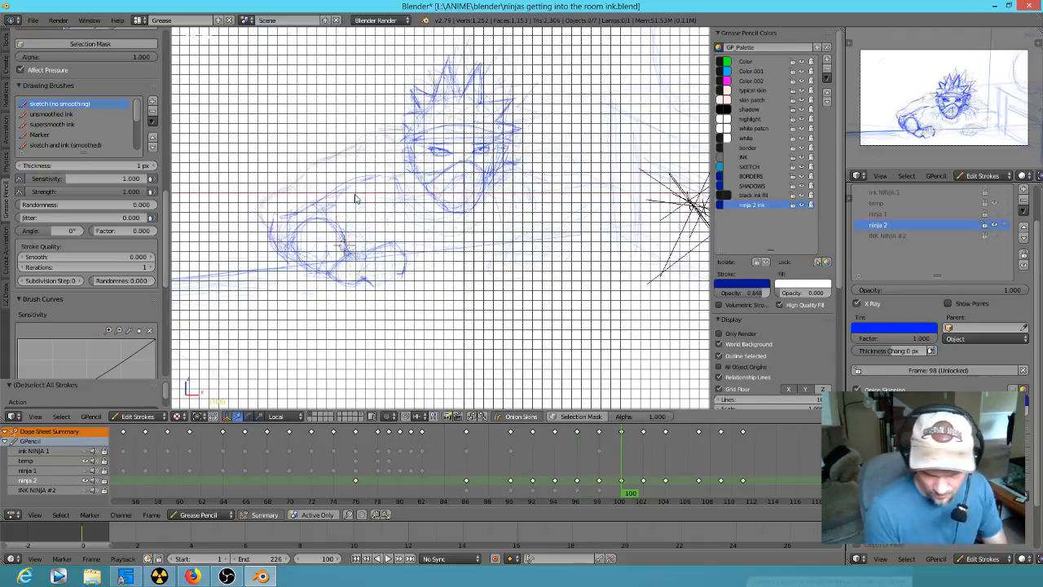
{"action": "mouse_move", "coordinate": [319, 203]}
{"action": "left_mouse_down"}
{"action": "mouse_move", "coordinate": [318, 174]}
{"action": "mouse_move", "coordinate": [334, 180]}
{"action": "mouse_move", "coordinate": [273, 241]}
{"action": "mouse_move", "coordinate": [291, 242]}
{"action": "mouse_move", "coordinate": [265, 220]}
{"action": "mouse_move", "coordinate": [275, 208]}
{"action": "left_mouse_up"}
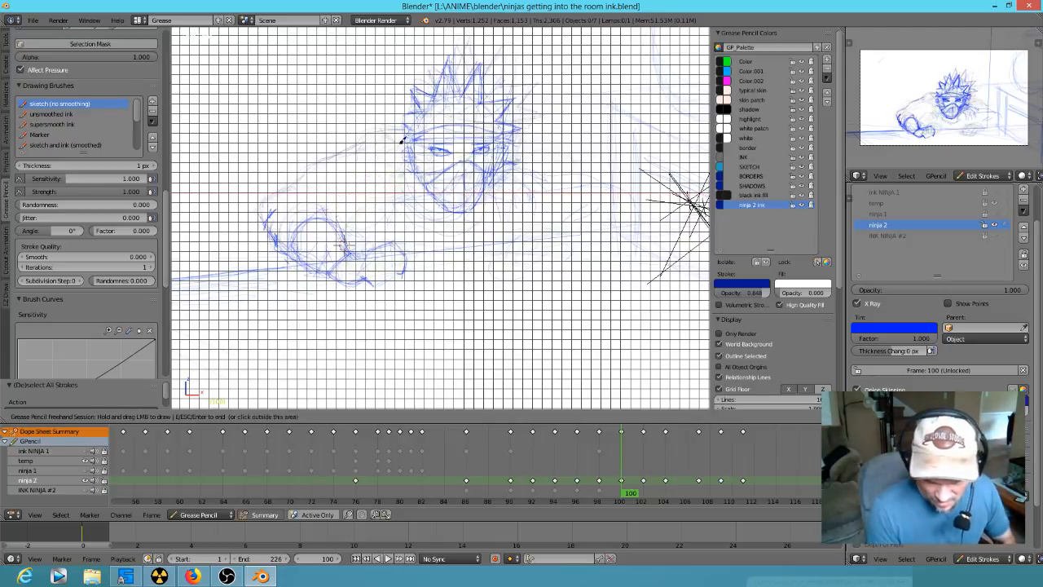
{"action": "mouse_move", "coordinate": [386, 142]}
{"action": "left_mouse_down"}
{"action": "mouse_move", "coordinate": [301, 163]}
{"action": "mouse_move", "coordinate": [259, 213]}
{"action": "mouse_move", "coordinate": [287, 177]}
{"action": "left_mouse_up"}
{"action": "left_click_drag", "start_coordinate": [380, 145], "coordinate": [352, 159]}
{"action": "left_click_drag", "start_coordinate": [334, 217], "coordinate": [316, 192]}
{"action": "left_click_drag", "start_coordinate": [330, 194], "coordinate": [345, 241]}
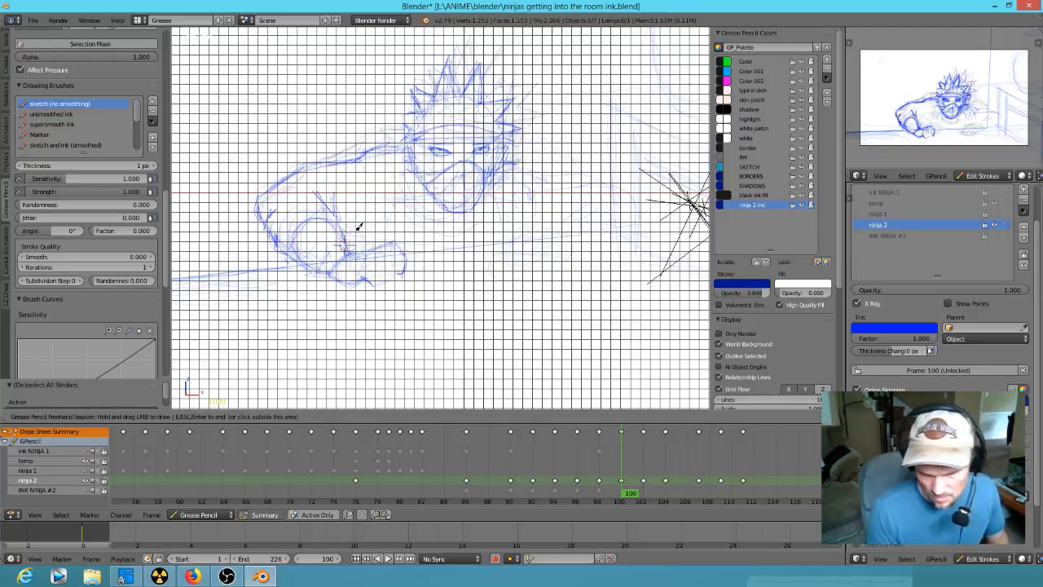
- Redraw the elbow and forearm contours of the near arm down to the wrist at frame 100
{"action": "mouse_move", "coordinate": [273, 218]}
{"action": "right_mouse_down"}
{"action": "mouse_move", "coordinate": [276, 243]}
{"action": "mouse_move", "coordinate": [313, 238]}
{"action": "mouse_move", "coordinate": [300, 257]}
{"action": "right_mouse_up"}
{"action": "left_click_drag", "start_coordinate": [297, 213], "coordinate": [284, 236]}
{"action": "left_click_drag", "start_coordinate": [286, 224], "coordinate": [312, 254]}
{"action": "mouse_move", "coordinate": [287, 225]}
{"action": "left_mouse_down"}
{"action": "mouse_move", "coordinate": [325, 214]}
{"action": "mouse_move", "coordinate": [298, 256]}
{"action": "left_mouse_up"}
{"action": "mouse_move", "coordinate": [312, 208]}
{"action": "left_mouse_down"}
{"action": "mouse_move", "coordinate": [283, 238]}
{"action": "mouse_move", "coordinate": [329, 269]}
{"action": "mouse_move", "coordinate": [323, 204]}
{"action": "left_mouse_up"}
{"action": "mouse_move", "coordinate": [279, 217]}
{"action": "left_mouse_down"}
{"action": "mouse_move", "coordinate": [275, 226]}
{"action": "mouse_move", "coordinate": [285, 214]}
{"action": "left_mouse_up"}
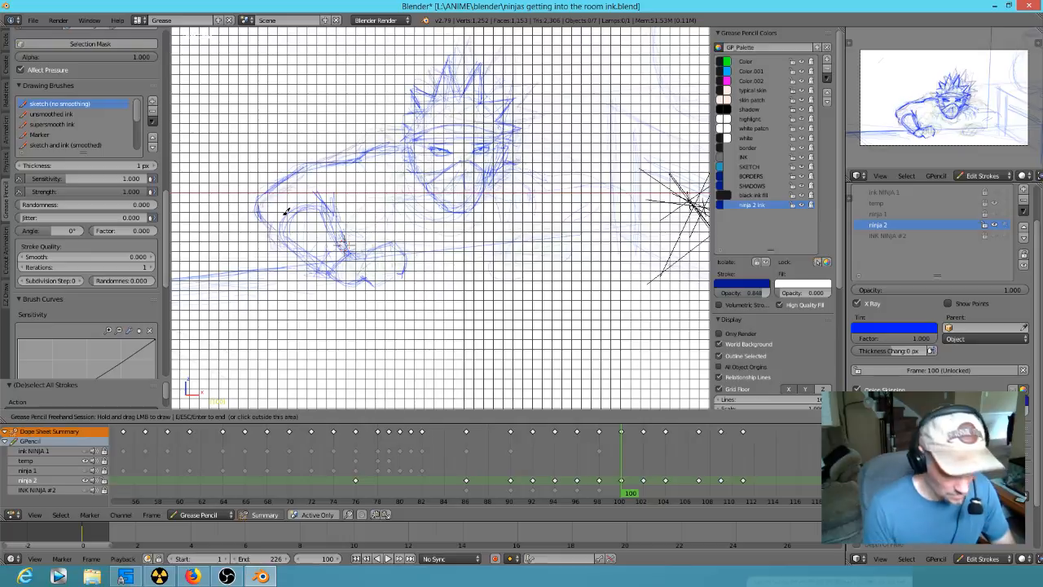
- Step back and forth through the ninja 2 keyframes between frames 98 and 104 to compare the arm poses
{"action": "key", "text": "Down"}
{"action": "key", "text": "Up"}
{"action": "key", "text": "Up"}
{"action": "key", "text": "Down"}
{"action": "key", "text": "Down"}
{"action": "key", "text": "Up"}
{"action": "key", "text": "Up"}
{"action": "key", "text": "Up"}
{"action": "key", "text": "Down"}
{"action": "key", "text": "Down"}
{"action": "key", "text": "Down"}
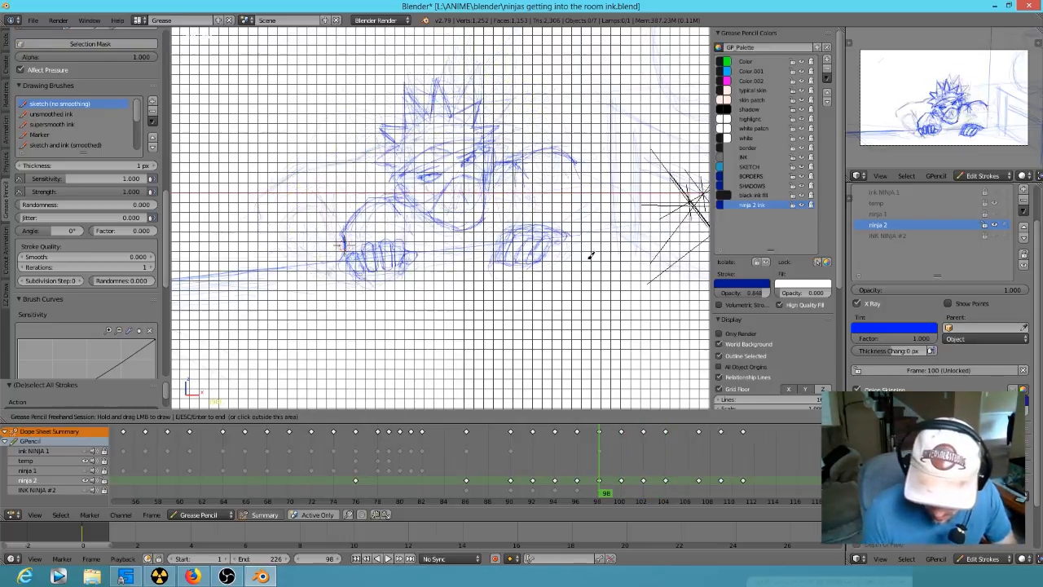
- Sketch the rounded outline of the far hand resting on the ledge at frame 100
{"action": "key", "text": "Up"}
{"action": "left_click_drag", "start_coordinate": [548, 230], "coordinate": [530, 223]}
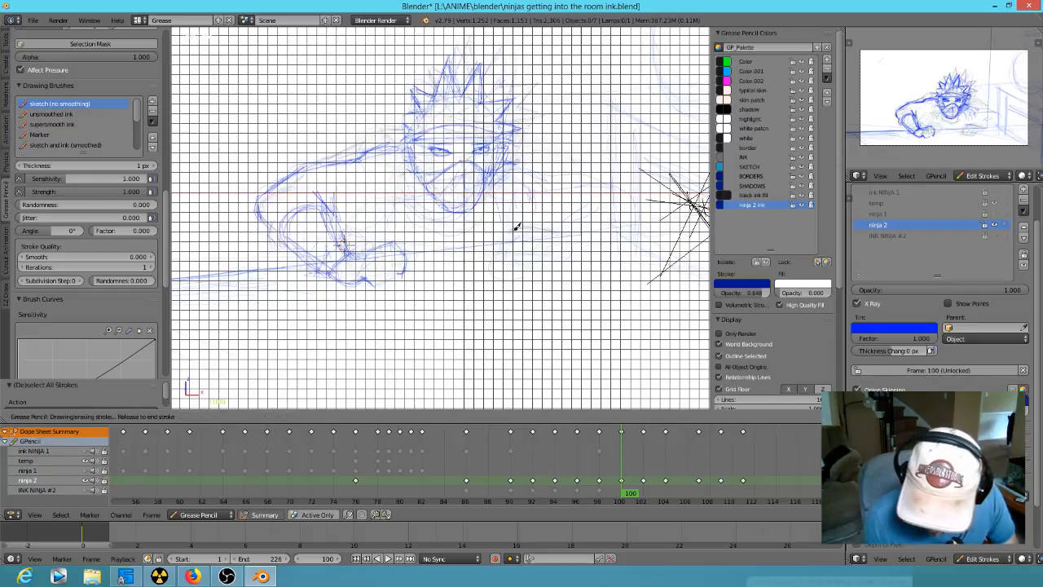
{"action": "mouse_move", "coordinate": [534, 267]}
{"action": "left_mouse_down"}
{"action": "mouse_move", "coordinate": [557, 243]}
{"action": "mouse_move", "coordinate": [557, 259]}
{"action": "left_mouse_up"}
{"action": "mouse_move", "coordinate": [539, 227]}
{"action": "left_mouse_down"}
{"action": "mouse_move", "coordinate": [570, 243]}
{"action": "mouse_move", "coordinate": [562, 250]}
{"action": "mouse_move", "coordinate": [553, 229]}
{"action": "left_mouse_up"}
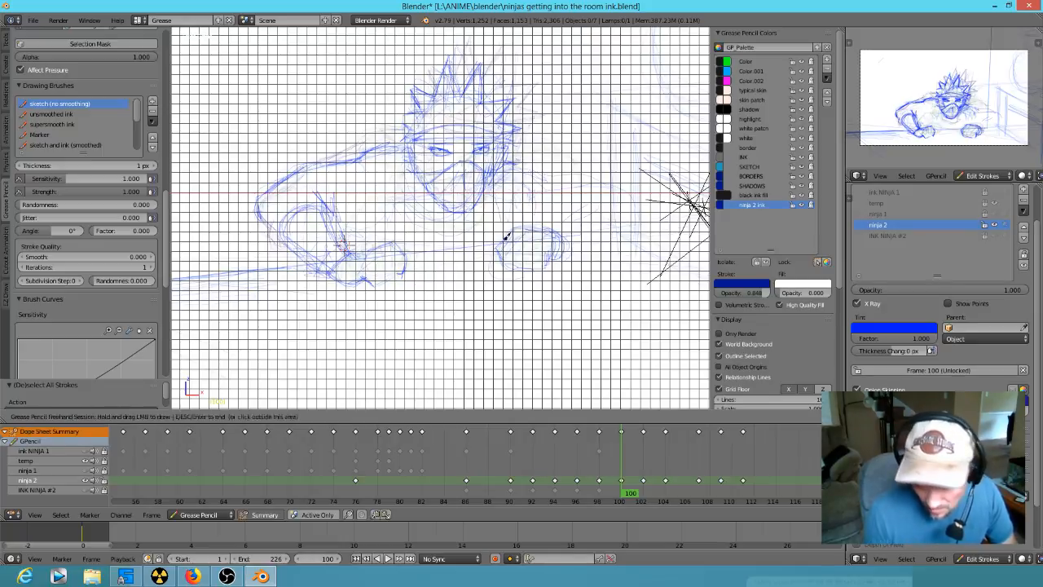
{"action": "left_click_drag", "start_coordinate": [537, 265], "coordinate": [540, 266]}
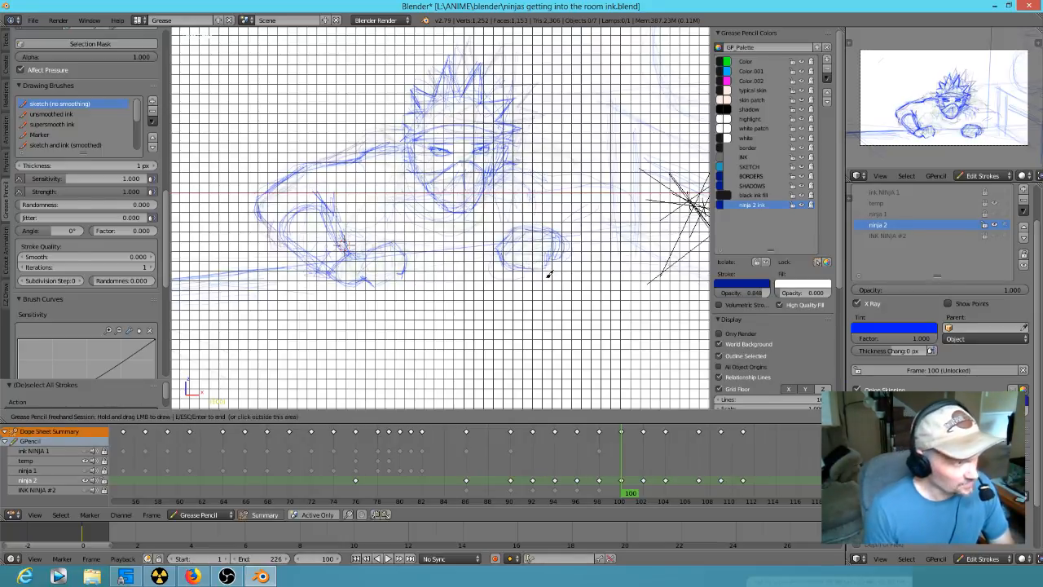
- Sketch a matching rounded outline for the far hand on the ledge at frame 102
{"action": "key", "text": "Down"}
{"action": "key", "text": "Up"}
{"action": "key", "text": "Down"}
{"action": "key", "text": "Up"}
{"action": "key", "text": "Down"}
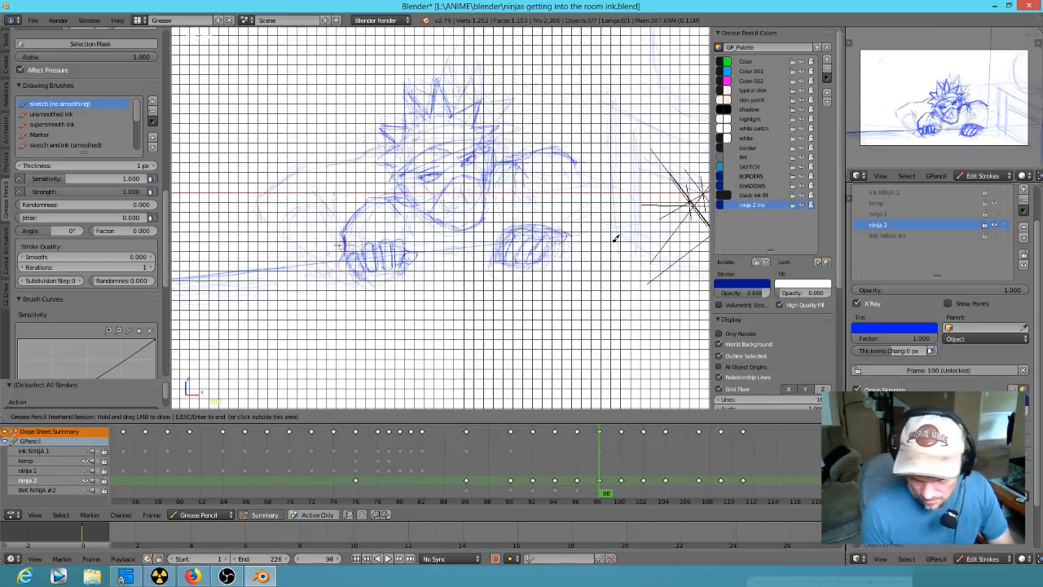
{"action": "key", "text": "Down"}
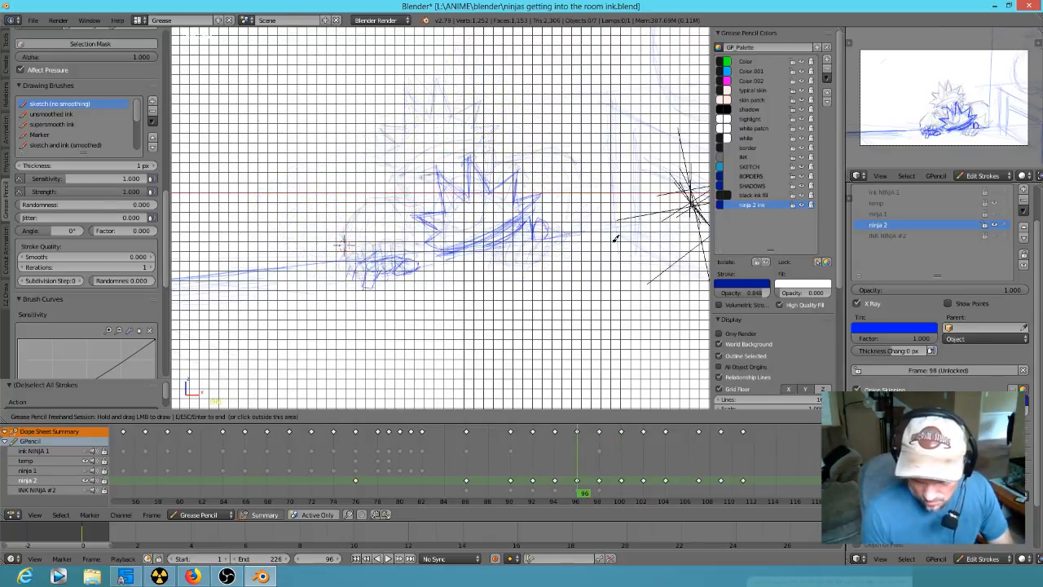
{"action": "key", "text": "Up"}
{"action": "key", "text": "Up"}
{"action": "key", "text": "Up"}
{"action": "mouse_move", "coordinate": [557, 226]}
{"action": "left_mouse_down"}
{"action": "mouse_move", "coordinate": [507, 239]}
{"action": "mouse_move", "coordinate": [504, 258]}
{"action": "left_mouse_up"}
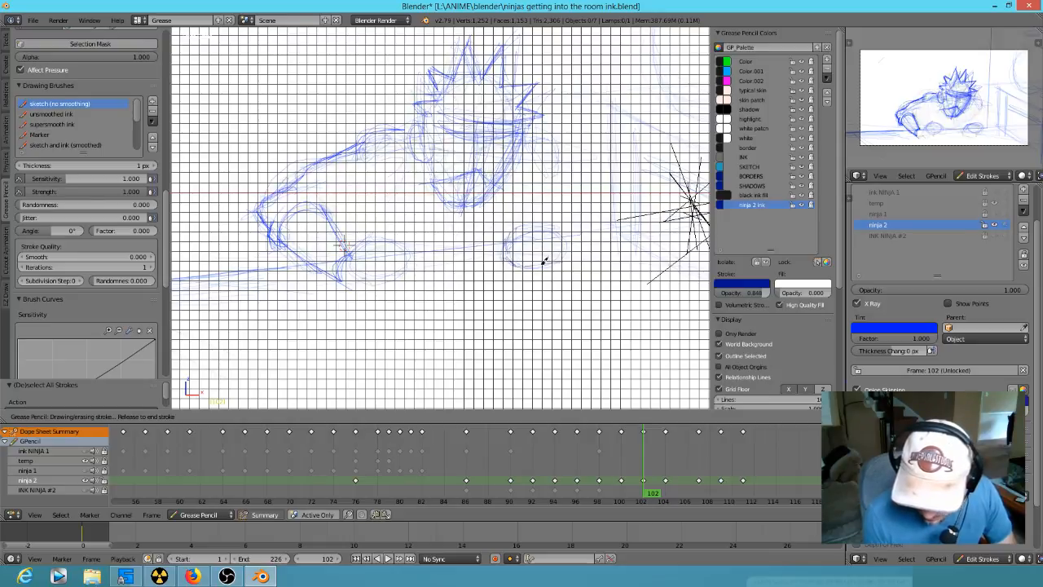
{"action": "left_click_drag", "start_coordinate": [562, 227], "coordinate": [562, 232]}
- Rework the far hand at frame 102 into an arched back of the hand with fingers curling over the ledge
{"action": "key", "text": "Down"}
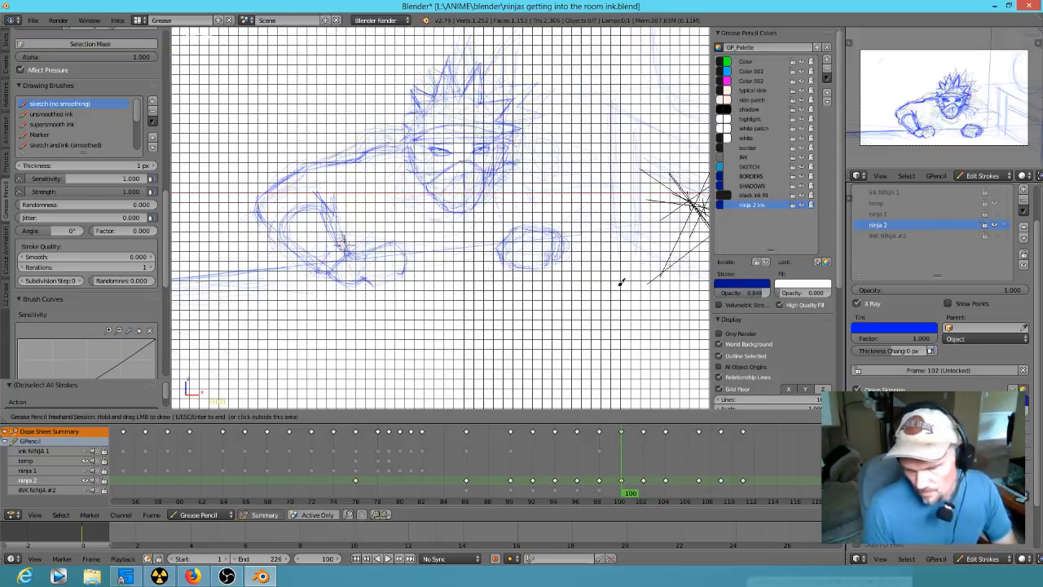
{"action": "key", "text": "Up"}
{"action": "key", "text": "Up"}
{"action": "key", "text": "Down"}
{"action": "left_click_drag", "start_coordinate": [554, 262], "coordinate": [498, 274]}
{"action": "key", "text": "Up"}
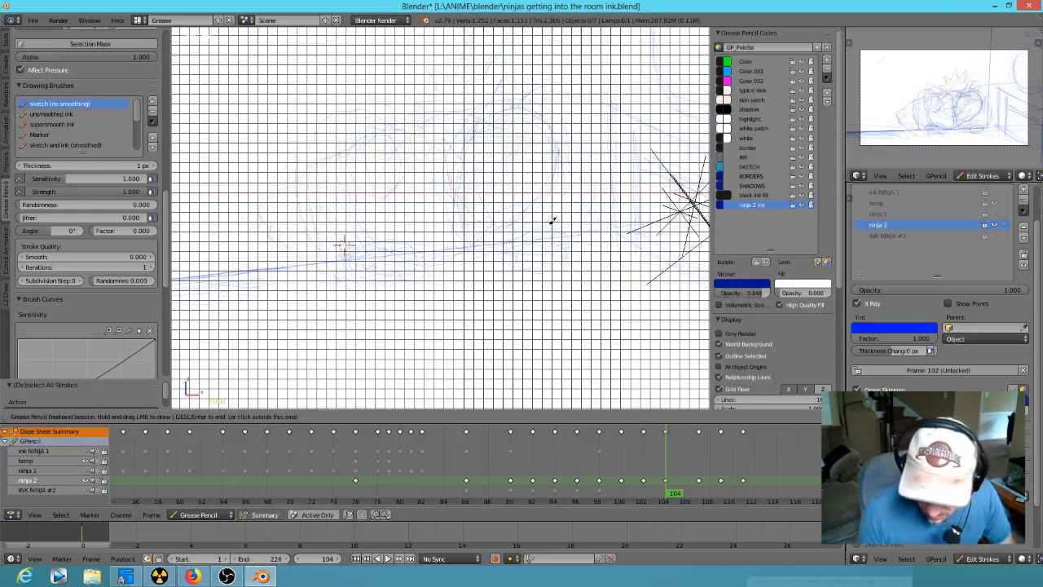
{"action": "key", "text": "Down"}
{"action": "key", "text": "Down"}
{"action": "key", "text": "Down"}
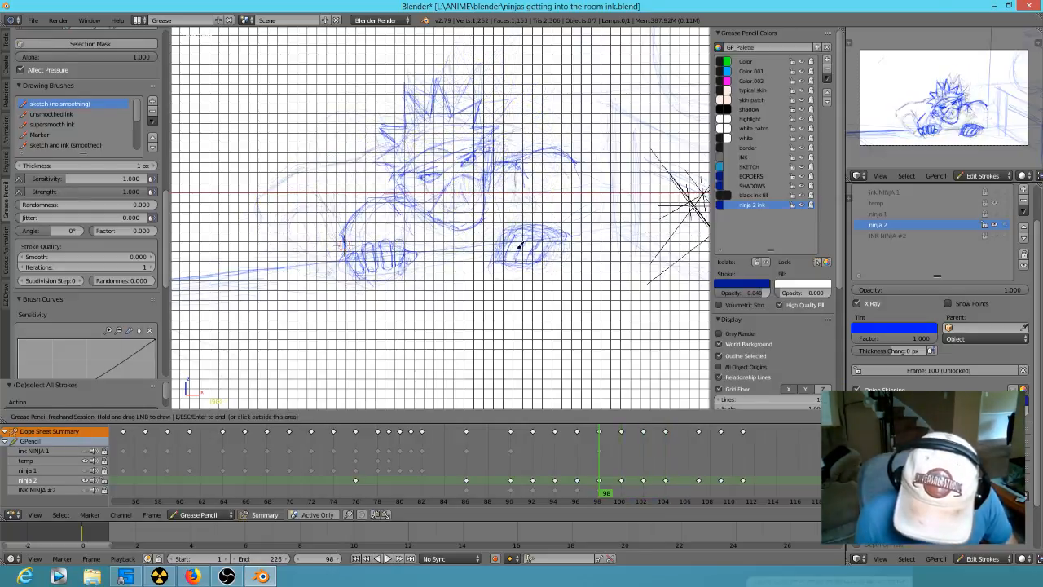
{"action": "key", "text": "Up"}
{"action": "key", "text": "Up"}
{"action": "left_click_drag", "start_coordinate": [516, 235], "coordinate": [512, 237]}
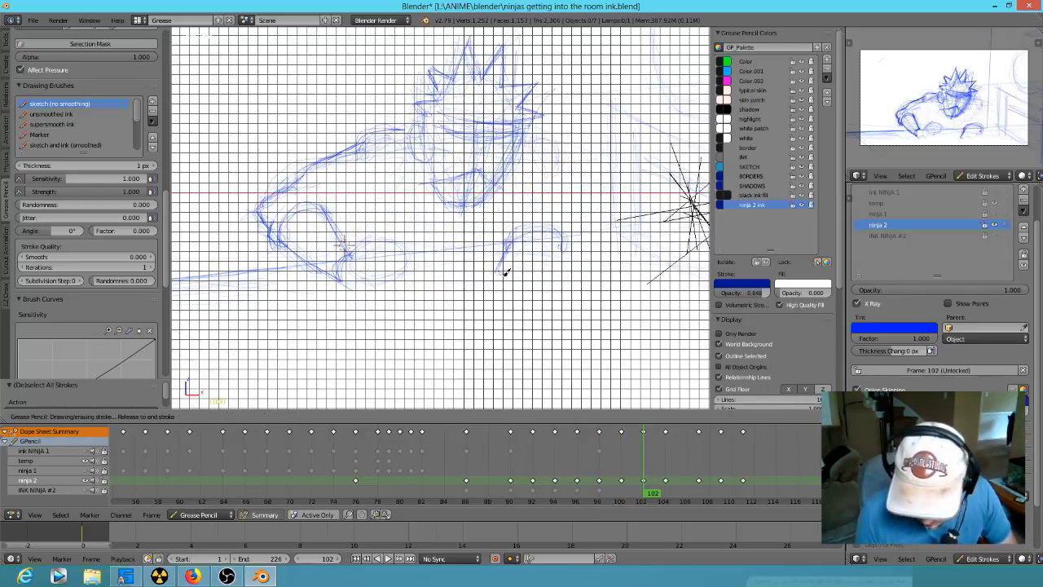
{"action": "mouse_move", "coordinate": [507, 272]}
{"action": "left_mouse_down"}
{"action": "mouse_move", "coordinate": [533, 237]}
{"action": "mouse_move", "coordinate": [524, 264]}
{"action": "mouse_move", "coordinate": [552, 233]}
{"action": "mouse_move", "coordinate": [596, 228]}
{"action": "left_mouse_up"}
- Sketch the far hand lying flat with spread fingers over the ledge at frame 104
{"action": "key", "text": "Up"}
{"action": "key", "text": "Down"}
{"action": "key", "text": "Down"}
{"action": "key", "text": "Up"}
{"action": "key", "text": "Up"}
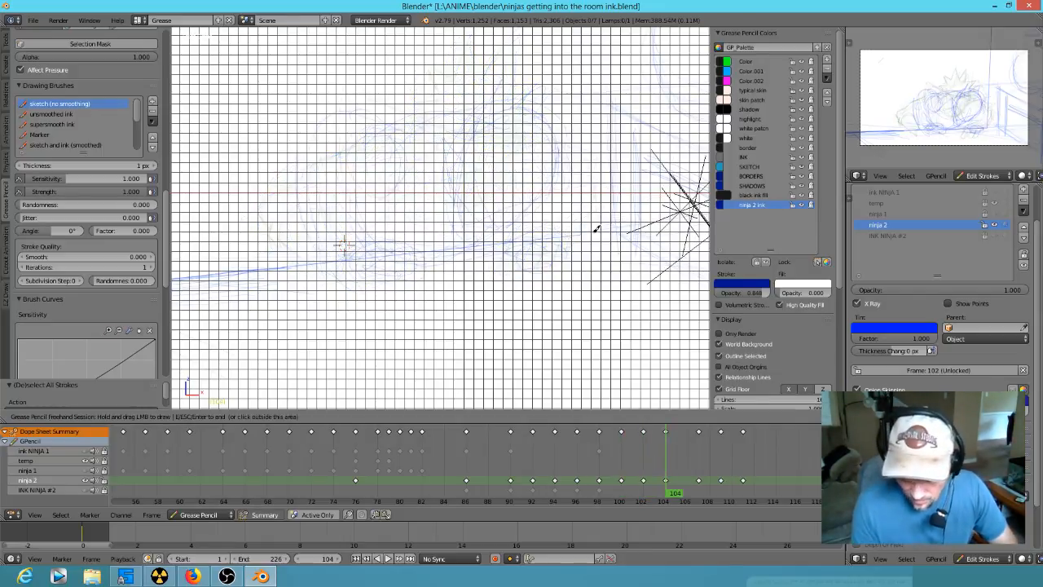
{"action": "mouse_move", "coordinate": [513, 256]}
{"action": "left_mouse_down"}
{"action": "mouse_move", "coordinate": [532, 267]}
{"action": "mouse_move", "coordinate": [532, 238]}
{"action": "mouse_move", "coordinate": [506, 255]}
{"action": "mouse_move", "coordinate": [552, 282]}
{"action": "mouse_move", "coordinate": [601, 254]}
{"action": "mouse_move", "coordinate": [554, 243]}
{"action": "mouse_move", "coordinate": [610, 262]}
{"action": "left_mouse_up"}
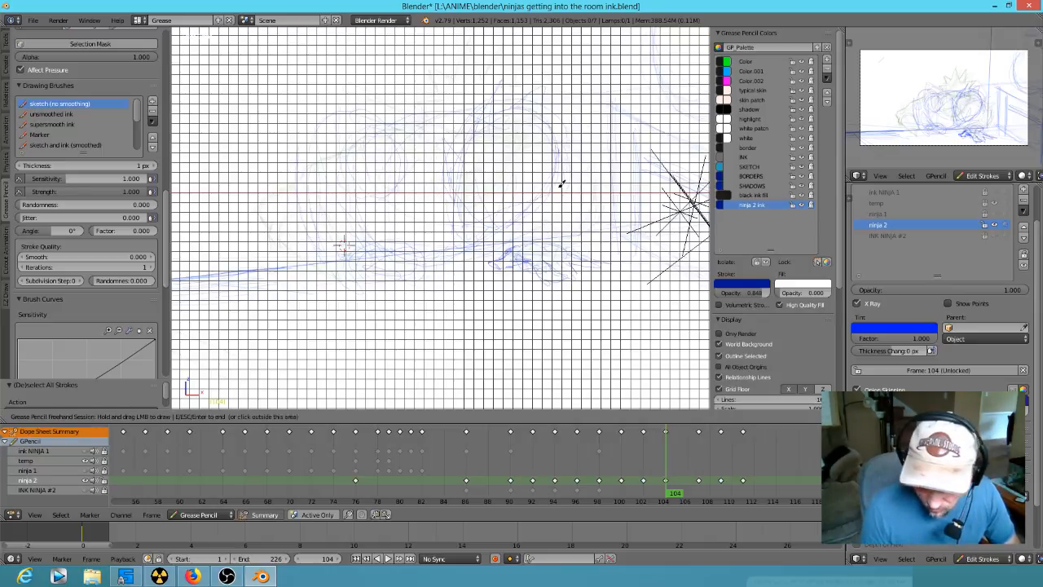
- Sketch the near hand with its fingers gripping over the ledge at frame 102
{"action": "key", "text": "alt+a"}
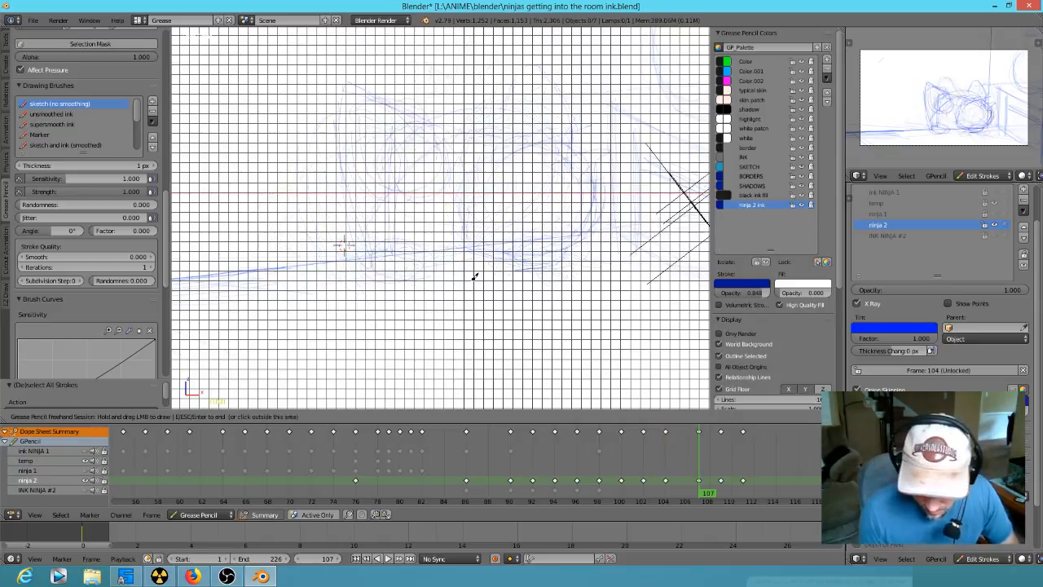
{"action": "key", "text": "Down"}
{"action": "key", "text": "Down"}
{"action": "key", "text": "Down"}
{"action": "key", "text": "Down"}
{"action": "key", "text": "Down"}
{"action": "key", "text": "Down"}
{"action": "key", "text": "Down"}
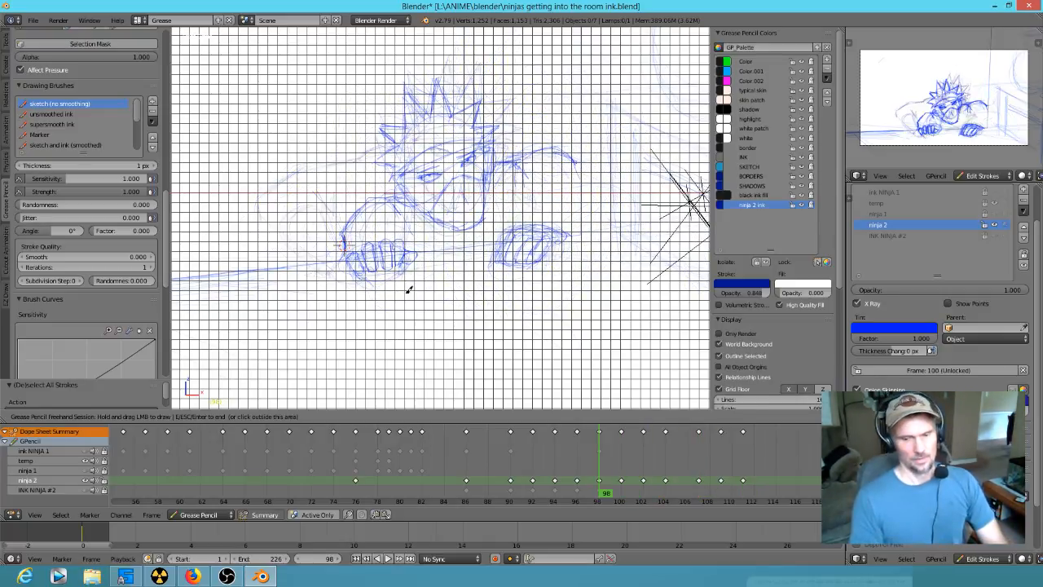
{"action": "key", "text": "Up"}
{"action": "key", "text": "Up"}
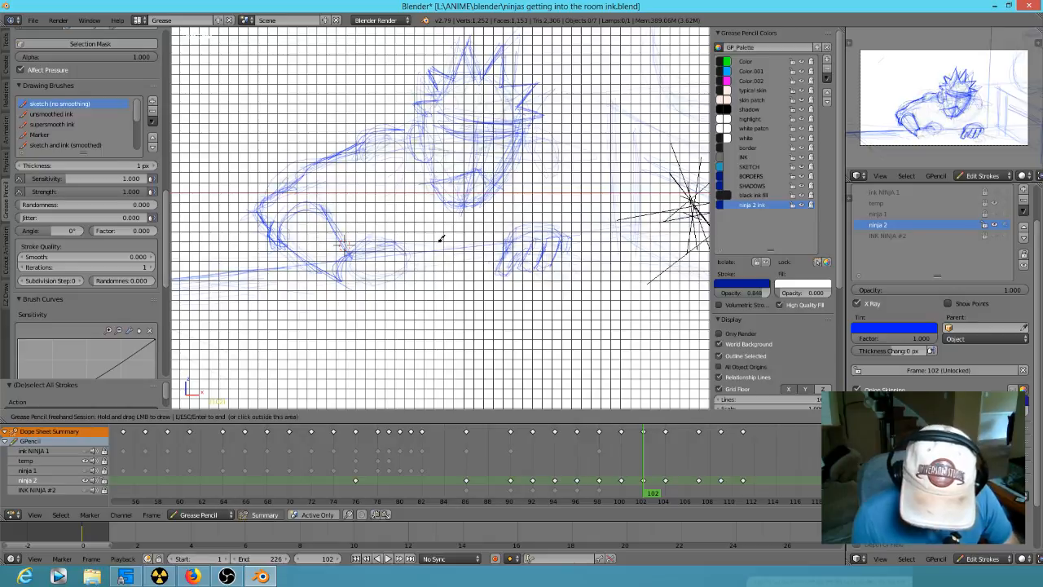
{"action": "key", "text": "Up"}
{"action": "key", "text": "Down"}
{"action": "mouse_move", "coordinate": [366, 245]}
{"action": "left_mouse_down"}
{"action": "mouse_move", "coordinate": [380, 237]}
{"action": "mouse_move", "coordinate": [430, 278]}
{"action": "mouse_move", "coordinate": [376, 275]}
{"action": "mouse_move", "coordinate": [409, 292]}
{"action": "mouse_move", "coordinate": [418, 280]}
{"action": "mouse_move", "coordinate": [343, 274]}
{"action": "mouse_move", "coordinate": [380, 282]}
{"action": "mouse_move", "coordinate": [374, 295]}
{"action": "left_mouse_up"}
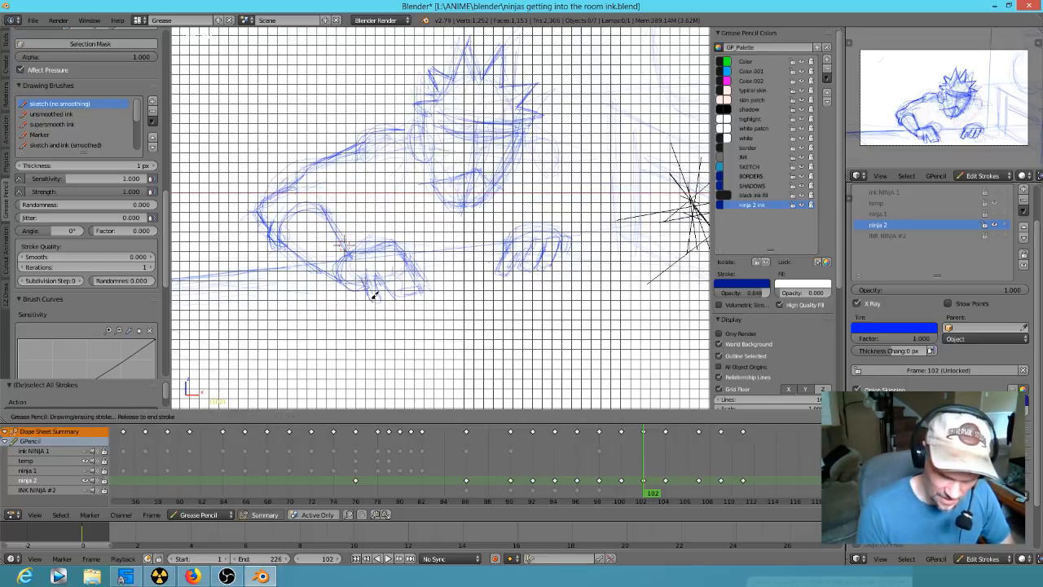
{"action": "left_click_drag", "start_coordinate": [392, 257], "coordinate": [393, 259]}
- Rough in the near wrist and hand at frame 104 and clear the hand's lower curve
{"action": "key", "text": "Down"}
{"action": "key", "text": "Up"}
{"action": "key", "text": "Up"}
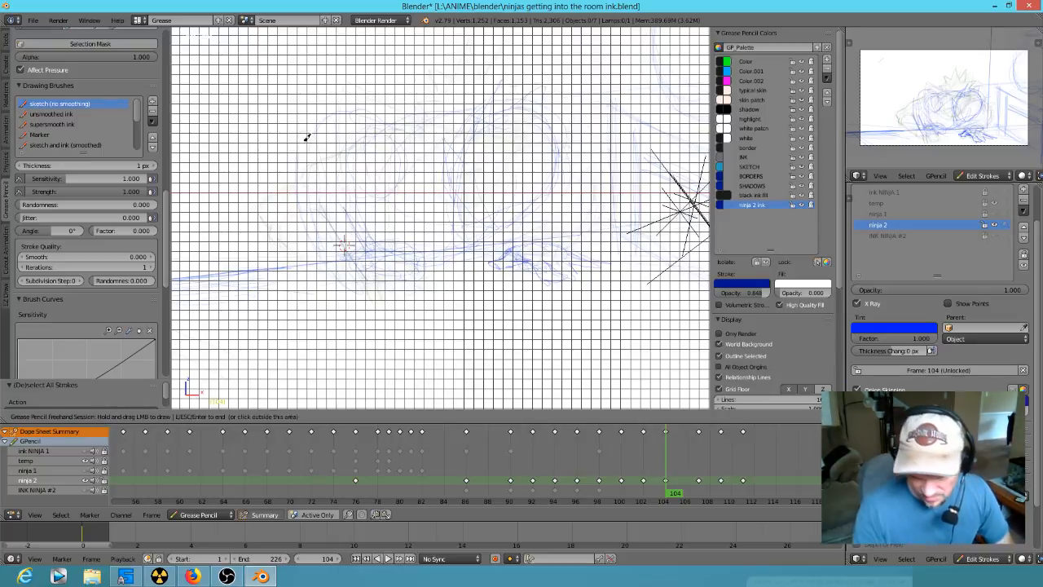
{"action": "mouse_move", "coordinate": [391, 264]}
{"action": "left_mouse_down"}
{"action": "mouse_move", "coordinate": [365, 273]}
{"action": "mouse_move", "coordinate": [397, 285]}
{"action": "left_mouse_up"}
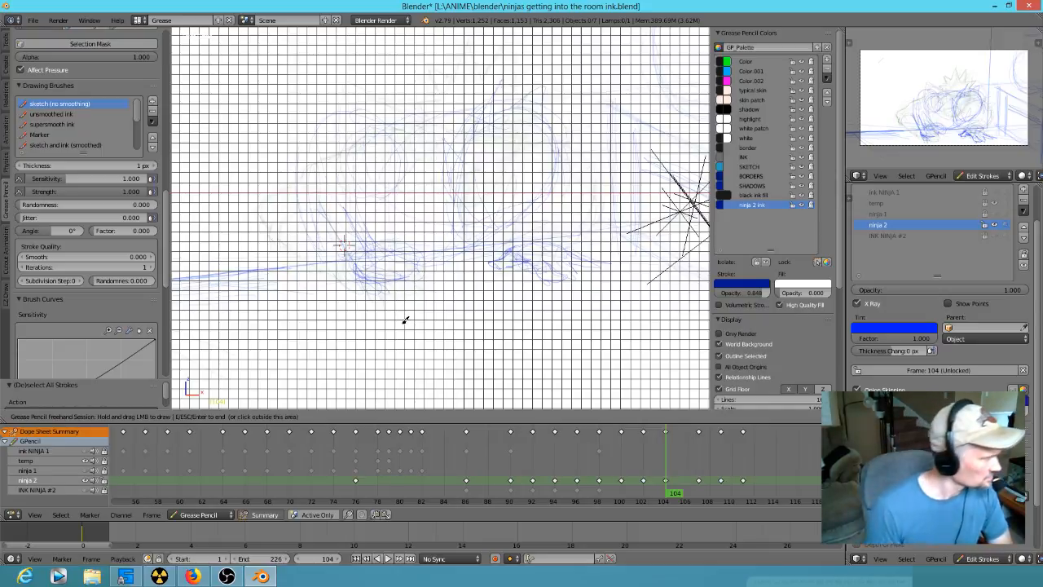
{"action": "mouse_move", "coordinate": [366, 269]}
{"action": "left_mouse_down"}
{"action": "mouse_move", "coordinate": [383, 250]}
{"action": "mouse_move", "coordinate": [407, 268]}
{"action": "mouse_move", "coordinate": [387, 282]}
{"action": "left_mouse_up"}
{"action": "mouse_move", "coordinate": [394, 279]}
{"action": "right_mouse_down"}
{"action": "mouse_move", "coordinate": [382, 275]}
{"action": "mouse_move", "coordinate": [380, 291]}
{"action": "right_mouse_up"}
- Sketch the rounded fingers and thumb of the near hand over the ledge at frame 104
{"action": "key", "text": "Up"}
{"action": "key", "text": "Down"}
{"action": "key", "text": "Down"}
{"action": "key", "text": "Down"}
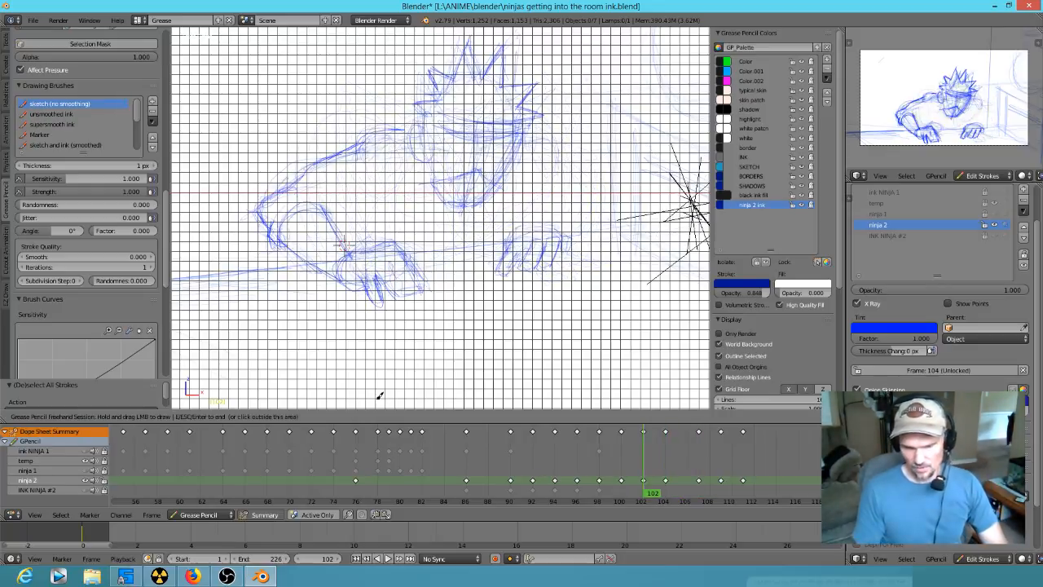
{"action": "key", "text": "Up"}
{"action": "key", "text": "Up"}
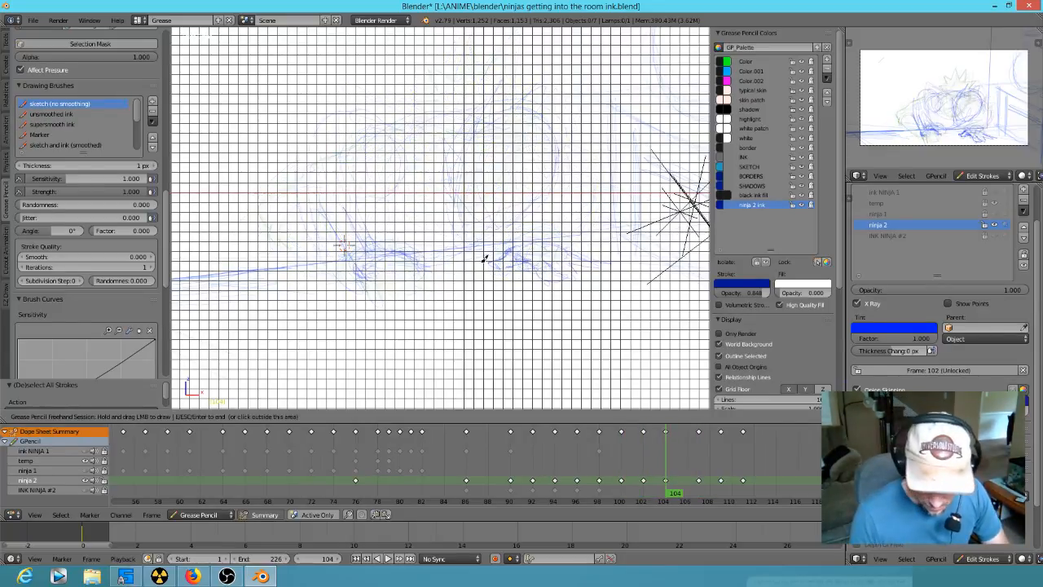
{"action": "left_click_drag", "start_coordinate": [369, 269], "coordinate": [361, 281]}
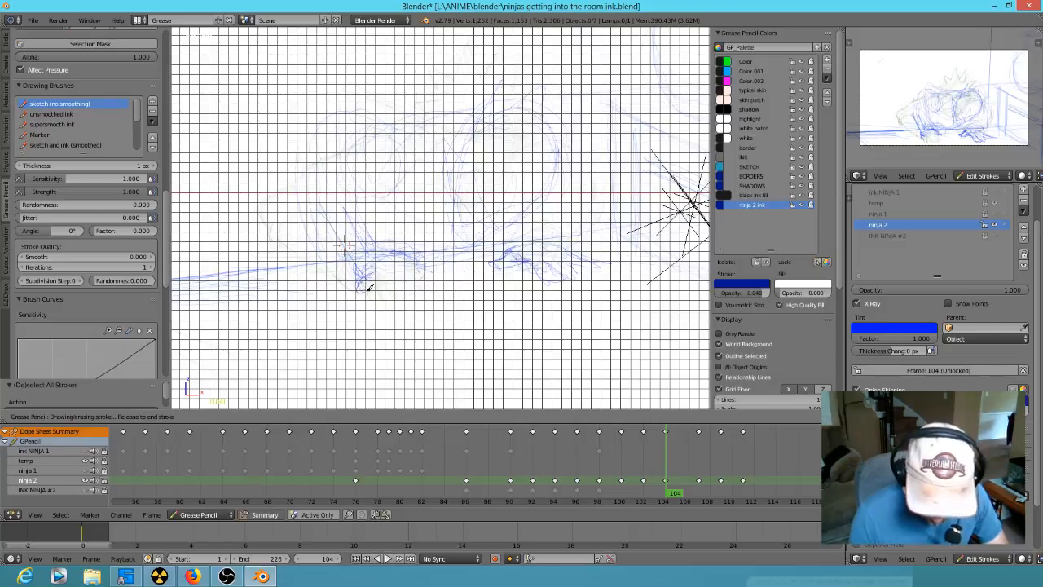
{"action": "mouse_move", "coordinate": [397, 285]}
{"action": "left_mouse_down"}
{"action": "mouse_move", "coordinate": [426, 271]}
{"action": "mouse_move", "coordinate": [444, 283]}
{"action": "left_mouse_up"}
- Sketch the flattened oval outline of the near hand on the ledge at frame 107
{"action": "key", "text": "Down"}
{"action": "key", "text": "Up"}
{"action": "key", "text": "Up"}
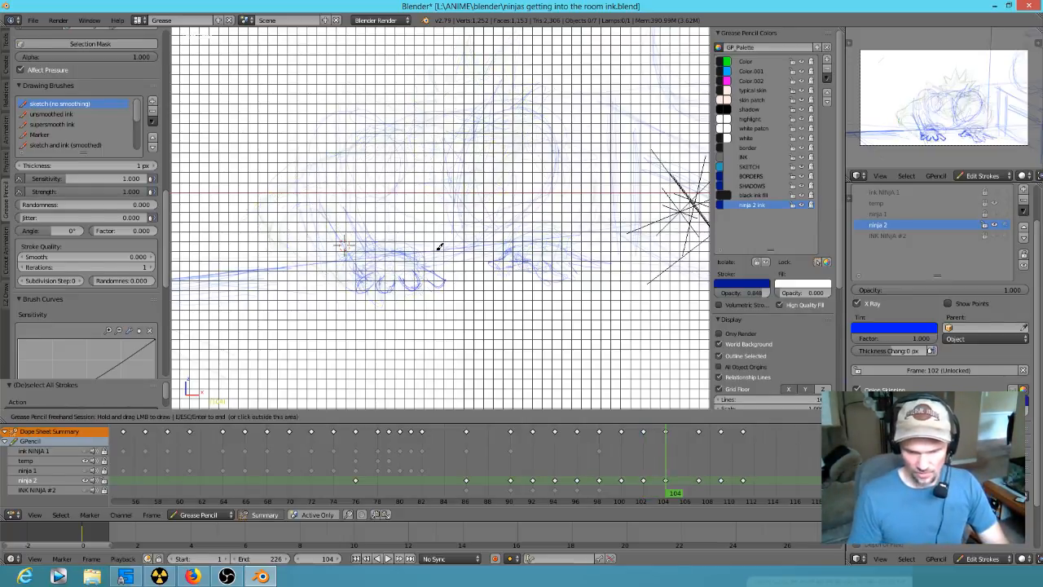
{"action": "mouse_move", "coordinate": [372, 255]}
{"action": "left_mouse_down"}
{"action": "mouse_move", "coordinate": [366, 263]}
{"action": "mouse_move", "coordinate": [412, 281]}
{"action": "left_mouse_up"}
{"action": "mouse_move", "coordinate": [440, 241]}
{"action": "left_mouse_down"}
{"action": "mouse_move", "coordinate": [413, 249]}
{"action": "mouse_move", "coordinate": [450, 276]}
{"action": "left_mouse_up"}
{"action": "left_click_drag", "start_coordinate": [455, 275], "coordinate": [453, 272]}
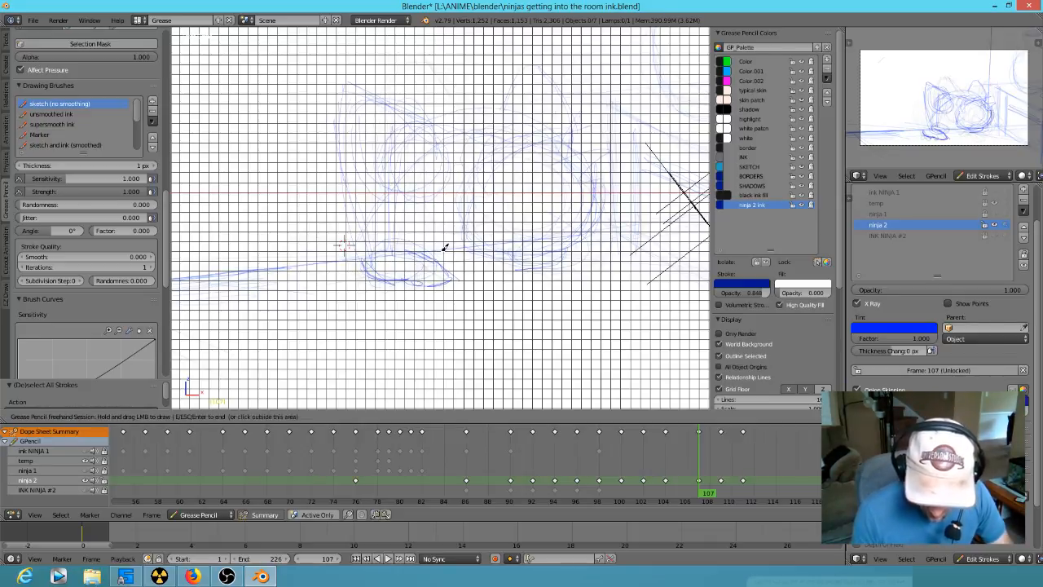
- Touch up the finger lines of the far hand at frame 104
{"action": "key", "text": "Left"}
{"action": "key", "text": "Left"}
{"action": "key", "text": "Left"}
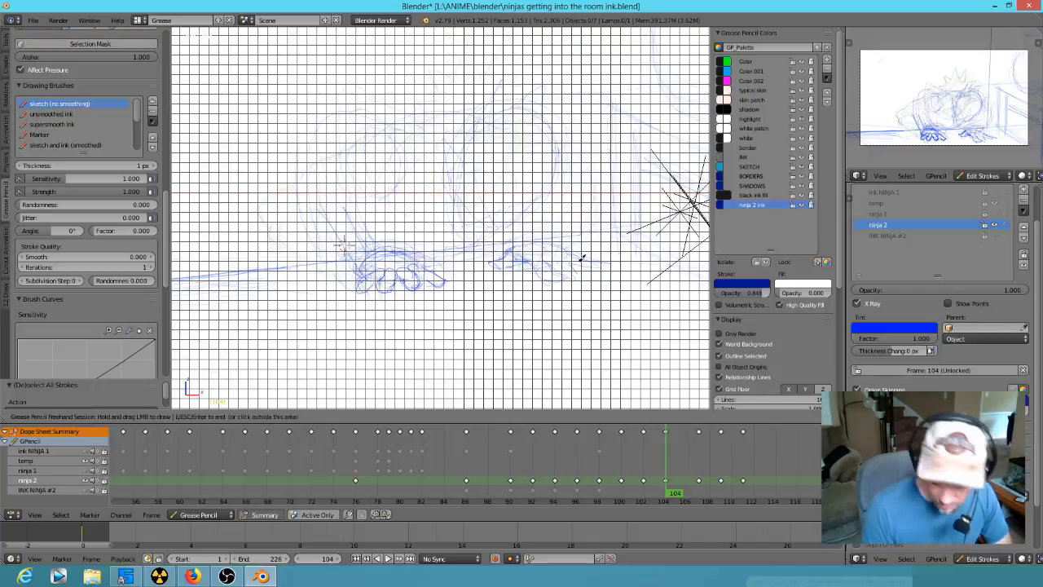
{"action": "mouse_move", "coordinate": [540, 262]}
{"action": "left_mouse_down"}
{"action": "mouse_move", "coordinate": [567, 256]}
{"action": "mouse_move", "coordinate": [552, 237]}
{"action": "mouse_move", "coordinate": [539, 245]}
{"action": "mouse_move", "coordinate": [548, 262]}
{"action": "left_mouse_up"}
- Step back and forth through the ninja 2 keyframes between frames 94 and 104 to check the hand motion
{"action": "key", "text": "Down"}
{"action": "key", "text": "Down"}
{"action": "key", "text": "Down"}
{"action": "key", "text": "Down"}
{"action": "key", "text": "Down"}
{"action": "key", "text": "Up"}
{"action": "key", "text": "Up"}
{"action": "key", "text": "Up"}
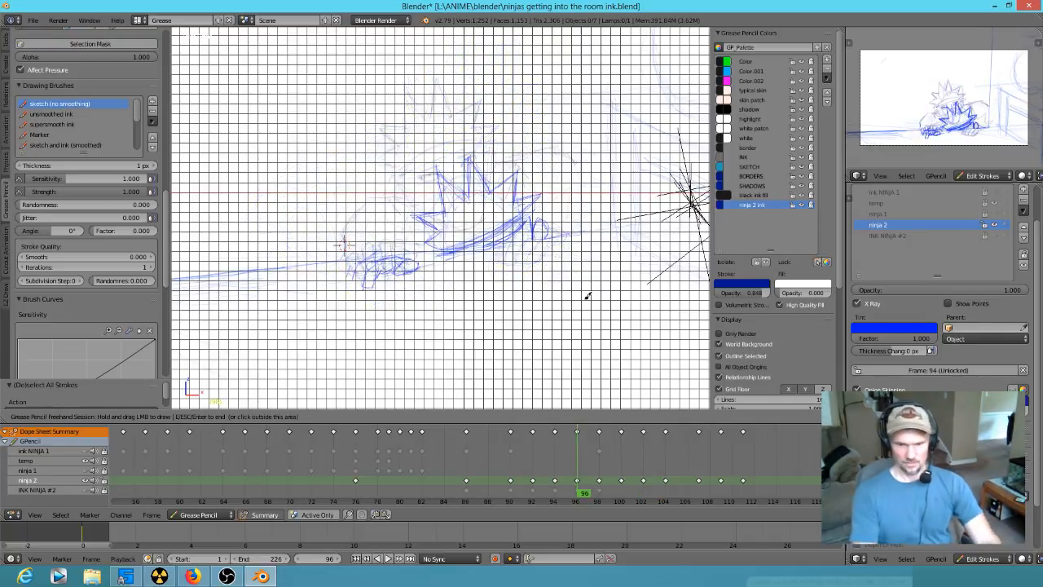
{"action": "key", "text": "Down"}
{"action": "key", "text": "Down"}
{"action": "key", "text": "Down"}
{"action": "key", "text": "Up"}
{"action": "key", "text": "Up"}
- Sketch the far forearm arc behind the hand and the far shoulder line at frame 102
{"action": "key", "text": "Up"}
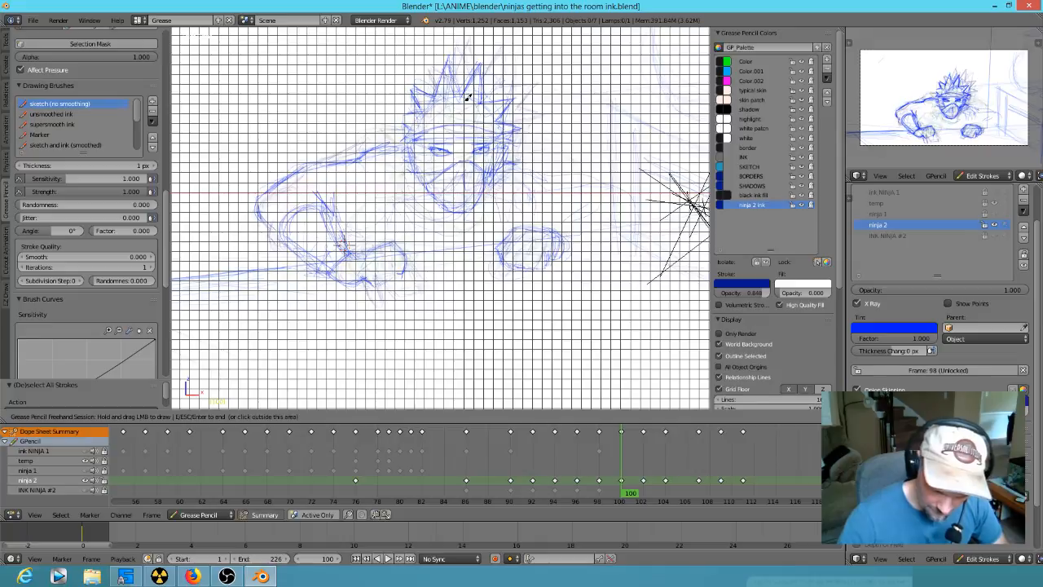
- Touch up the near shoulder and sketch the far shoulder and bent arm leading to the hand at frame 100
{"action": "left_click_drag", "start_coordinate": [394, 108], "coordinate": [392, 116]}
{"action": "left_click_drag", "start_coordinate": [381, 173], "coordinate": [405, 142]}
{"action": "left_click_drag", "start_coordinate": [517, 130], "coordinate": [534, 145]}
{"action": "mouse_move", "coordinate": [528, 137]}
{"action": "left_mouse_down"}
{"action": "mouse_move", "coordinate": [600, 190]}
{"action": "mouse_move", "coordinate": [563, 141]}
{"action": "mouse_move", "coordinate": [607, 217]}
{"action": "mouse_move", "coordinate": [600, 222]}
{"action": "left_mouse_up"}
{"action": "mouse_move", "coordinate": [606, 214]}
{"action": "left_mouse_down"}
{"action": "mouse_move", "coordinate": [593, 190]}
{"action": "mouse_move", "coordinate": [577, 190]}
{"action": "left_mouse_up"}
{"action": "left_click_drag", "start_coordinate": [593, 191], "coordinate": [561, 202]}
{"action": "key", "text": "Down"}
{"action": "key", "text": "Up"}
{"action": "key", "text": "Up"}
{"action": "mouse_move", "coordinate": [578, 204]}
{"action": "left_mouse_down"}
{"action": "mouse_move", "coordinate": [592, 201]}
{"action": "mouse_move", "coordinate": [584, 236]}
{"action": "left_mouse_up"}
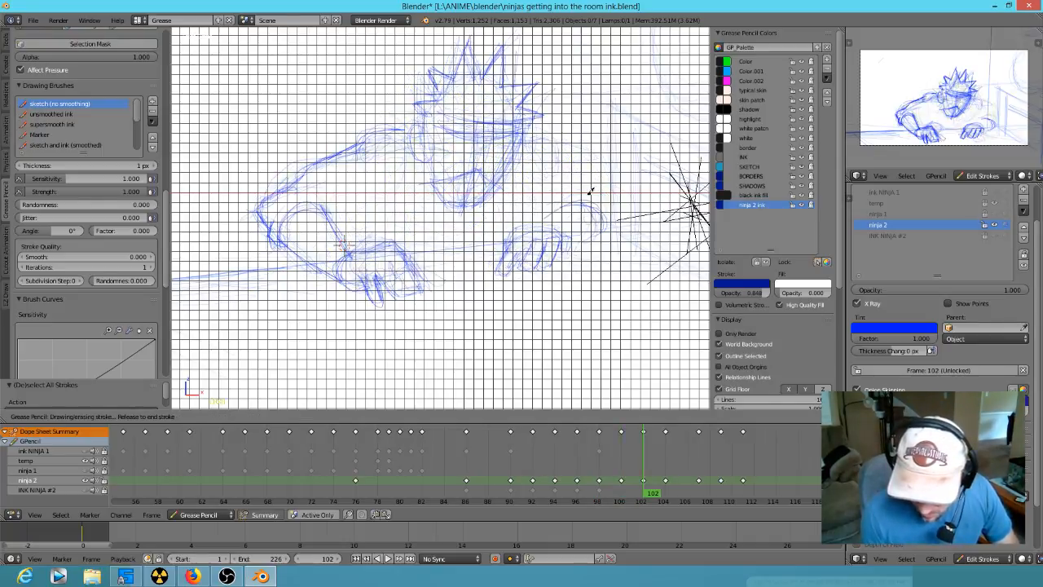
{"action": "left_click_drag", "start_coordinate": [606, 142], "coordinate": [580, 135]}
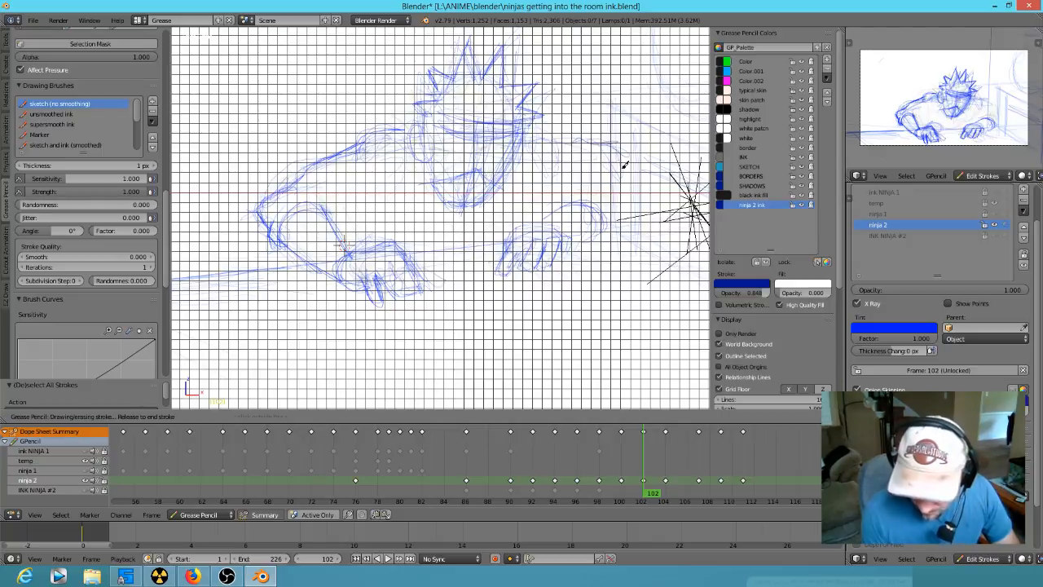
{"action": "left_click_drag", "start_coordinate": [623, 166], "coordinate": [644, 111]}
- Sketch the vertical edge beside the ninja and clear the overextended far arm line at frame 102
{"action": "mouse_move", "coordinate": [593, 296]}
{"action": "middle_mouse_down", "text": "shift"}
{"action": "mouse_move", "coordinate": [491, 342]}
{"action": "mouse_move", "coordinate": [490, 363]}
{"action": "middle_mouse_up", "text": "shift"}
{"action": "left_click_drag", "start_coordinate": [506, 285], "coordinate": [496, 87]}
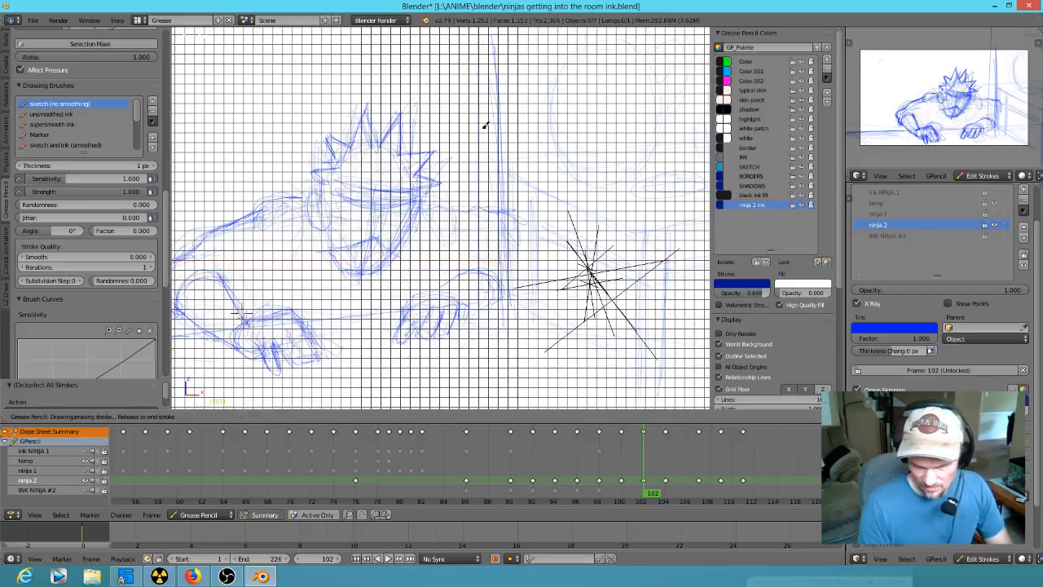
{"action": "key", "text": "Down"}
{"action": "key", "text": "Up"}
{"action": "left_click_drag", "start_coordinate": [476, 51], "coordinate": [491, 281]}
{"action": "mouse_move", "coordinate": [514, 198]}
{"action": "right_mouse_down"}
{"action": "mouse_move", "coordinate": [502, 311]}
{"action": "mouse_move", "coordinate": [492, 294]}
{"action": "mouse_move", "coordinate": [509, 73]}
{"action": "right_mouse_up"}
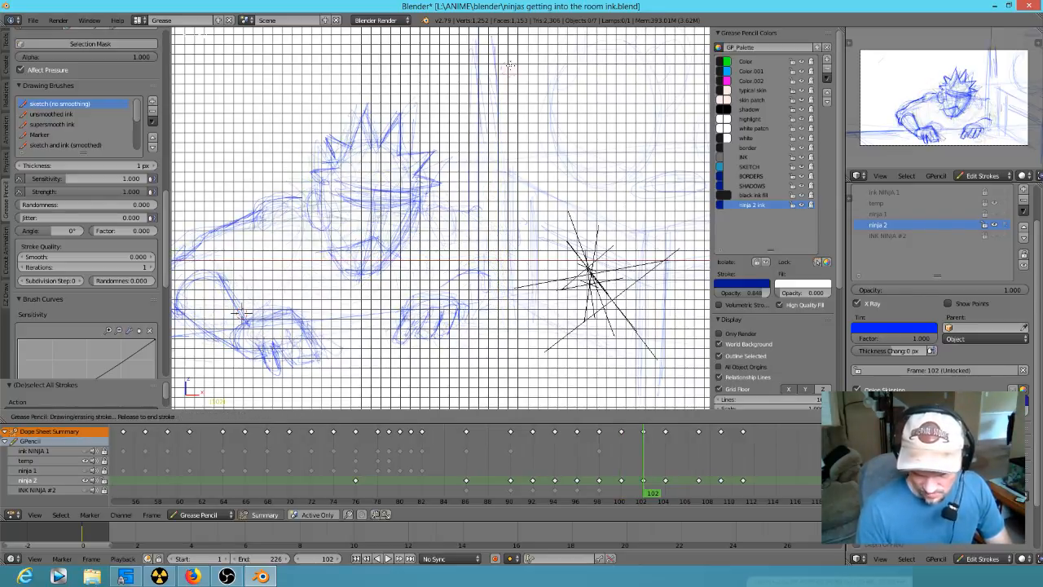
- Trim the outer end of the far shoulder line and rework the far wrist lines at frame 102
{"action": "key", "text": "Down"}
{"action": "key", "text": "Down"}
{"action": "key", "text": "Down"}
{"action": "key", "text": "Up"}
{"action": "key", "text": "Up"}
{"action": "mouse_move", "coordinate": [511, 220]}
{"action": "right_mouse_down"}
{"action": "mouse_move", "coordinate": [494, 297]}
{"action": "mouse_move", "coordinate": [485, 177]}
{"action": "right_mouse_up"}
{"action": "key", "text": "Down"}
{"action": "key", "text": "Up"}
{"action": "key", "text": "Up"}
{"action": "mouse_move", "coordinate": [491, 276]}
{"action": "right_mouse_down"}
{"action": "mouse_move", "coordinate": [476, 274]}
{"action": "mouse_move", "coordinate": [474, 285]}
{"action": "right_mouse_up"}
{"action": "left_click_drag", "start_coordinate": [443, 289], "coordinate": [462, 267]}
- Sketch the bent far arm running from the shoulder down to the gripping hand at frame 102
{"action": "mouse_move", "coordinate": [436, 208]}
{"action": "right_mouse_down"}
{"action": "mouse_move", "coordinate": [482, 224]}
{"action": "mouse_move", "coordinate": [463, 274]}
{"action": "mouse_move", "coordinate": [447, 281]}
{"action": "right_mouse_up"}
{"action": "left_click_drag", "start_coordinate": [472, 259], "coordinate": [463, 310]}
{"action": "left_click_drag", "start_coordinate": [473, 256], "coordinate": [464, 306]}
{"action": "key", "text": "Left"}
{"action": "key", "text": "Right"}
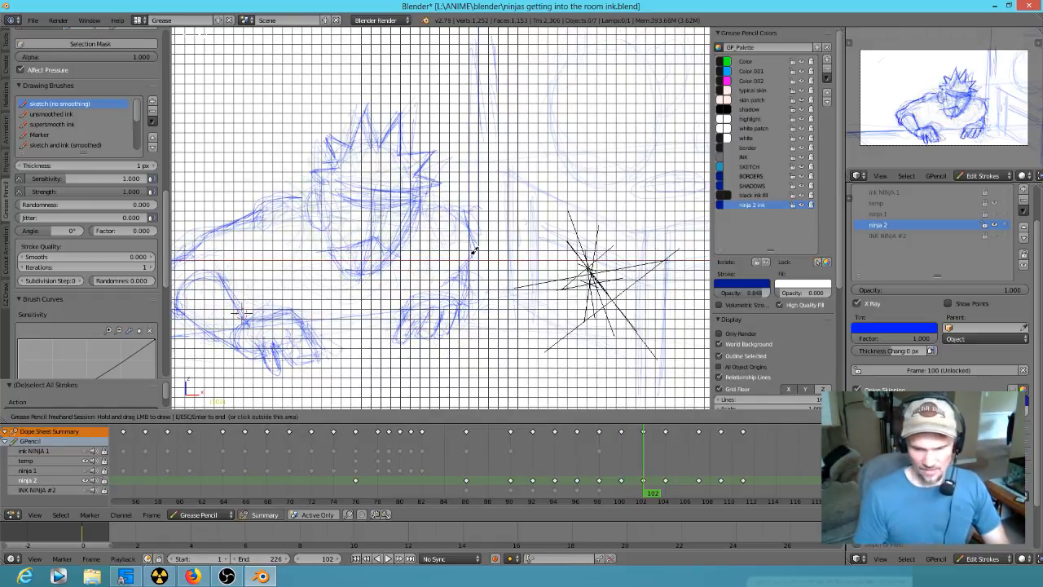
{"action": "left_click_drag", "start_coordinate": [431, 204], "coordinate": [459, 209]}
- Sketch the round head outline with its jaw above the hands at frame 104
{"action": "key", "text": "Down"}
{"action": "key", "text": "Down"}
{"action": "key", "text": "Up"}
{"action": "key", "text": "Up"}
{"action": "key", "text": "Up"}
{"action": "left_click_drag", "start_coordinate": [389, 205], "coordinate": [363, 200]}
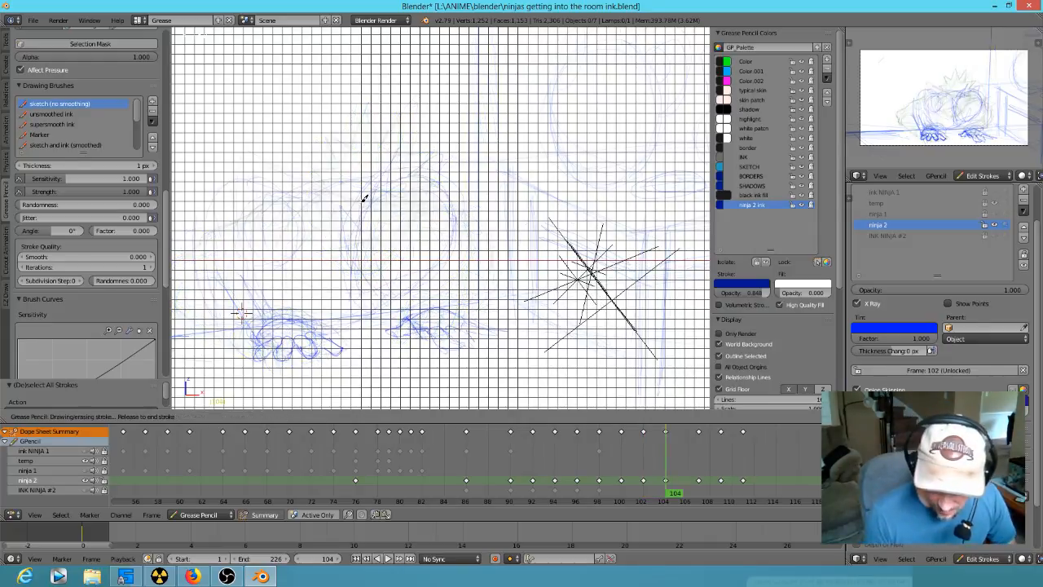
{"action": "mouse_move", "coordinate": [374, 284]}
{"action": "left_mouse_down"}
{"action": "mouse_move", "coordinate": [432, 261]}
{"action": "mouse_move", "coordinate": [450, 241]}
{"action": "left_mouse_up"}
{"action": "mouse_move", "coordinate": [390, 185]}
{"action": "left_mouse_down"}
{"action": "mouse_move", "coordinate": [362, 223]}
{"action": "mouse_move", "coordinate": [373, 281]}
{"action": "left_mouse_up"}
{"action": "left_click_drag", "start_coordinate": [396, 296], "coordinate": [455, 203]}
- Strengthen the curved line across the head and sketch the ear beside it at frame 104
{"action": "key", "text": "Up"}
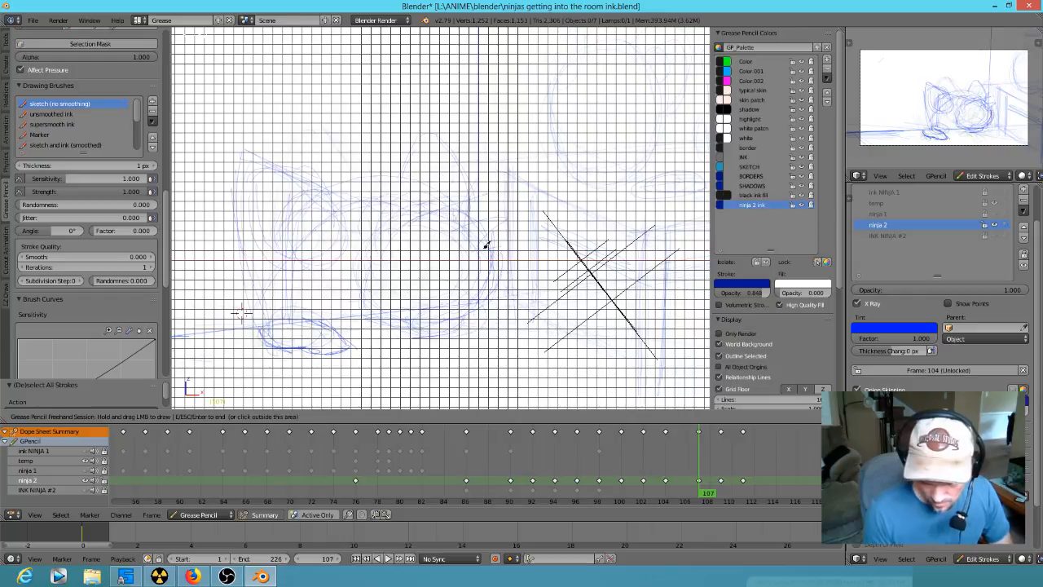
{"action": "key", "text": "Down"}
{"action": "mouse_move", "coordinate": [370, 203]}
{"action": "left_mouse_down"}
{"action": "mouse_move", "coordinate": [375, 250]}
{"action": "mouse_move", "coordinate": [430, 268]}
{"action": "left_mouse_up"}
{"action": "mouse_move", "coordinate": [373, 203]}
{"action": "left_mouse_down"}
{"action": "mouse_move", "coordinate": [419, 270]}
{"action": "mouse_move", "coordinate": [414, 261]}
{"action": "mouse_move", "coordinate": [446, 264]}
{"action": "left_mouse_up"}
{"action": "left_click_drag", "start_coordinate": [367, 204], "coordinate": [349, 258]}
{"action": "mouse_move", "coordinate": [367, 216]}
{"action": "left_mouse_down"}
{"action": "mouse_move", "coordinate": [346, 258]}
{"action": "mouse_move", "coordinate": [346, 248]}
{"action": "mouse_move", "coordinate": [381, 294]}
{"action": "left_mouse_up"}
{"action": "left_click_drag", "start_coordinate": [367, 201], "coordinate": [362, 225]}
{"action": "key", "text": "Up"}
{"action": "key", "text": "Down"}
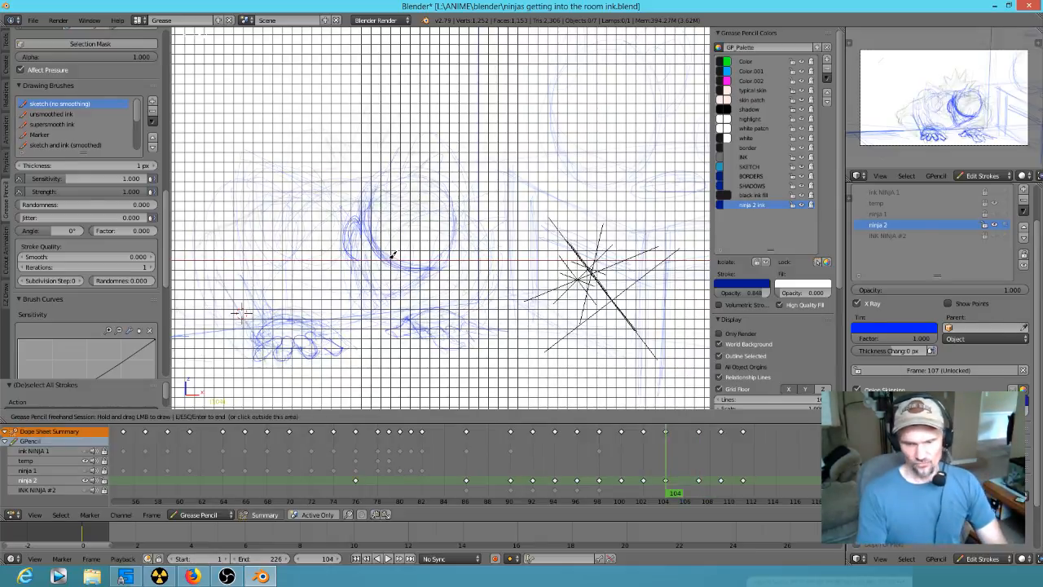
- Touch up the ear, jaw and face lines beneath the headband at frame 102
{"action": "key", "text": "Down"}
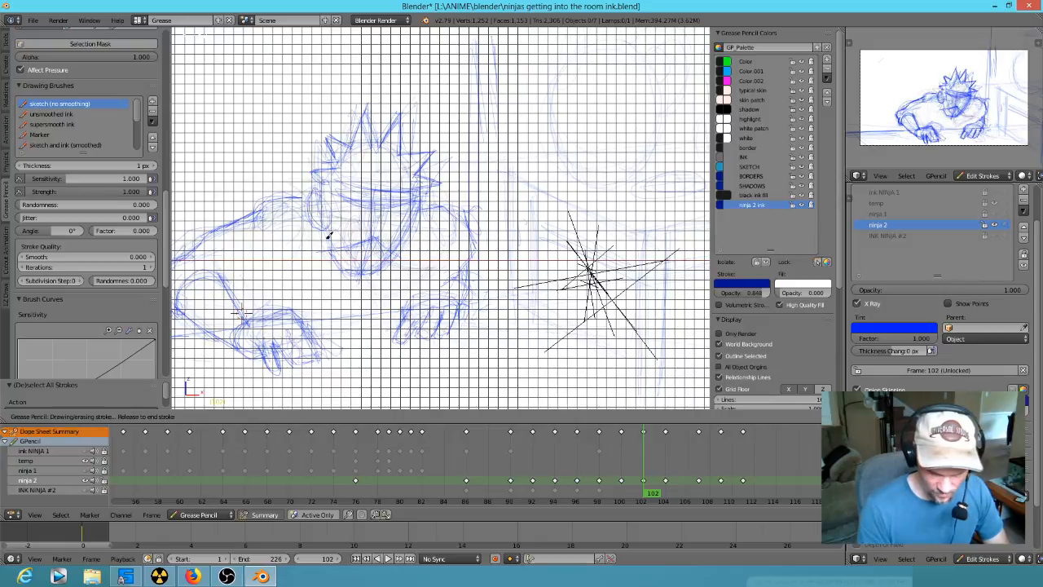
{"action": "key", "text": "Down"}
{"action": "key", "text": "Up"}
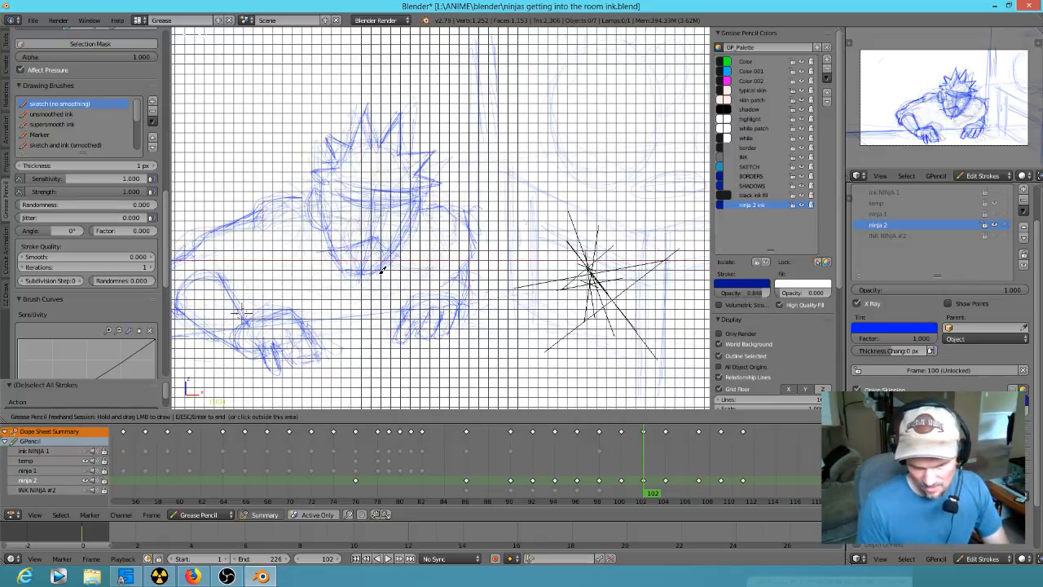
{"action": "left_click_drag", "start_coordinate": [345, 204], "coordinate": [405, 204]}
{"action": "left_click_drag", "start_coordinate": [330, 192], "coordinate": [335, 192]}
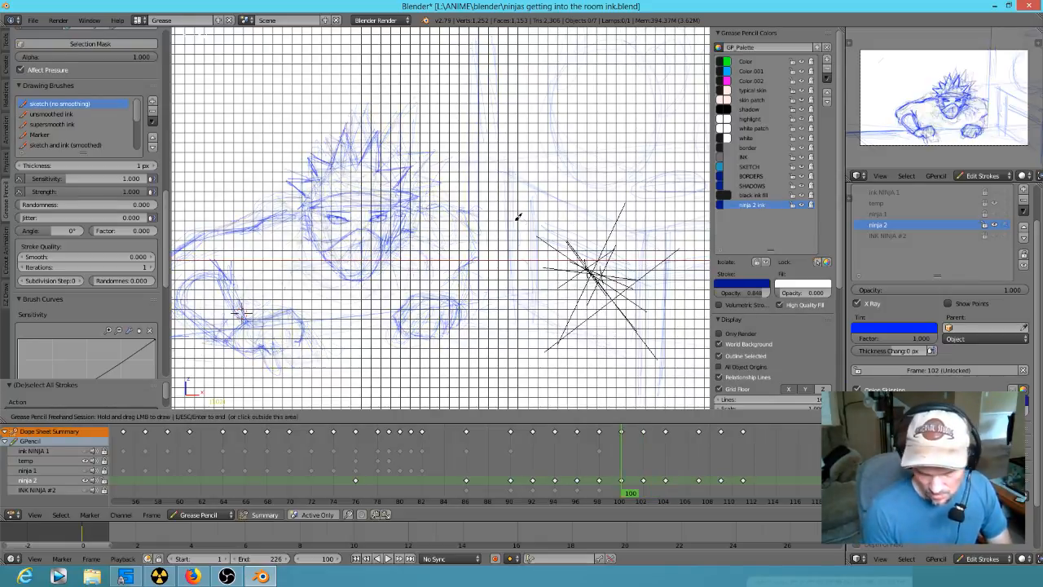
- Sketch the round head outline and a small ear curve at frame 107
{"action": "key", "text": "Up"}
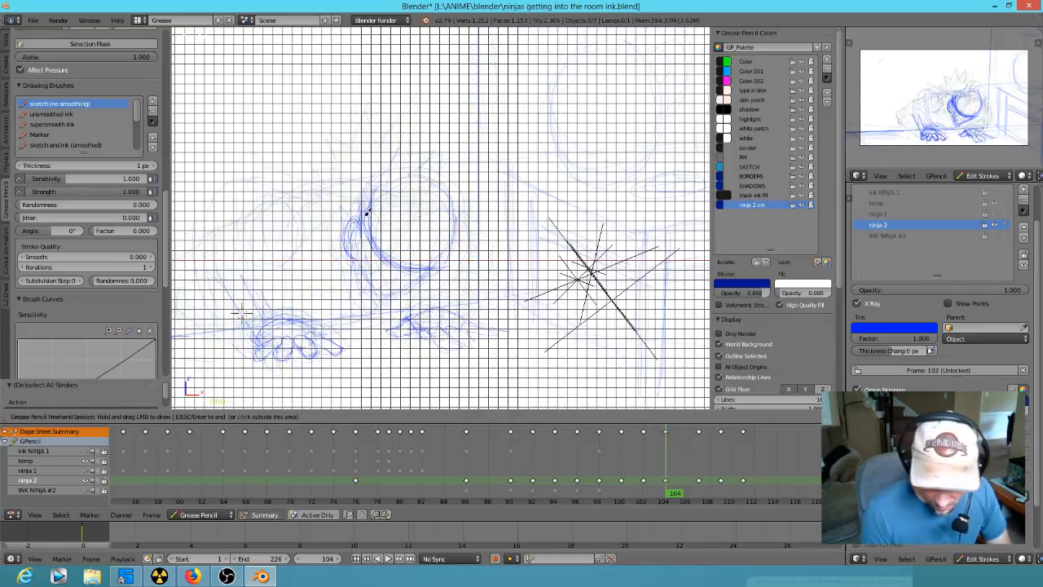
{"action": "key", "text": "Up"}
{"action": "mouse_move", "coordinate": [405, 269]}
{"action": "left_mouse_down"}
{"action": "mouse_move", "coordinate": [398, 279]}
{"action": "mouse_move", "coordinate": [453, 206]}
{"action": "mouse_move", "coordinate": [467, 213]}
{"action": "left_mouse_up"}
{"action": "mouse_move", "coordinate": [403, 285]}
{"action": "left_mouse_down"}
{"action": "mouse_move", "coordinate": [469, 290]}
{"action": "mouse_move", "coordinate": [391, 275]}
{"action": "mouse_move", "coordinate": [401, 243]}
{"action": "left_mouse_up"}
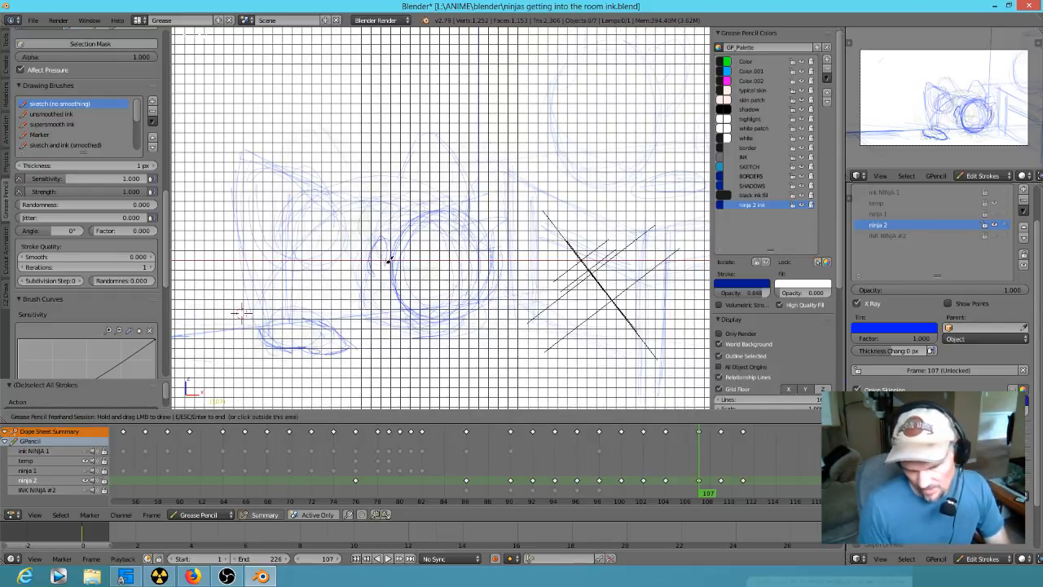
- Step back and forth through the ninja 2 keyframes between frames 107 and 122 to check the head movement
{"action": "key", "text": "Up"}
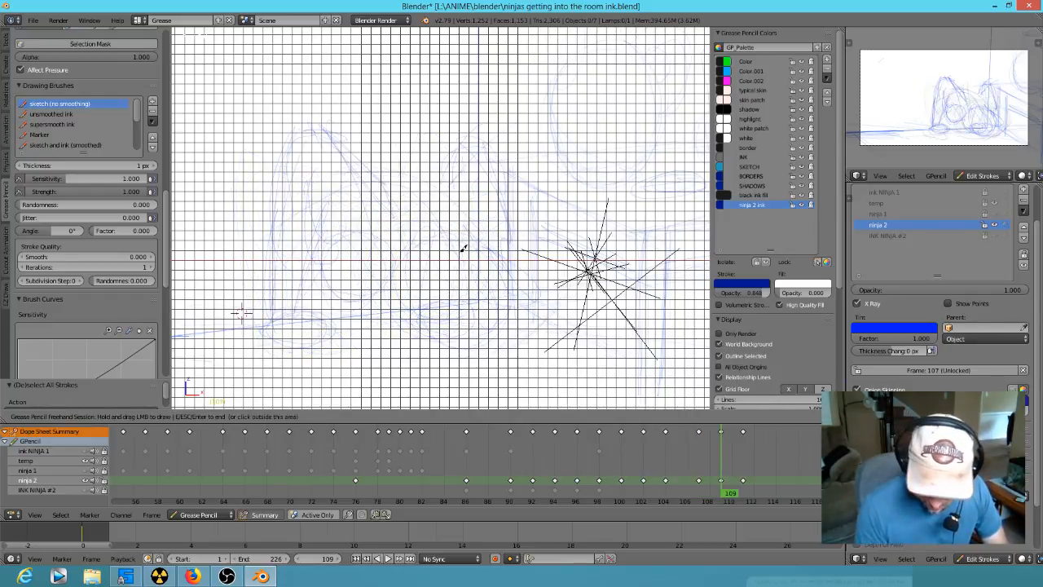
{"action": "key", "text": "Down"}
{"action": "key", "text": "Up"}
{"action": "key", "text": "Up"}
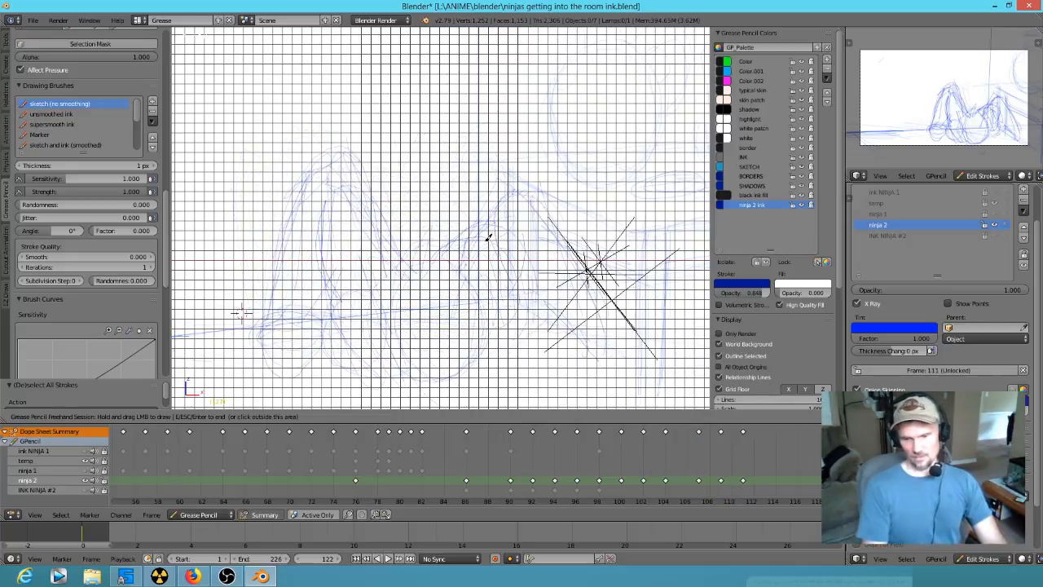
{"action": "key", "text": "Down"}
{"action": "key", "text": "Down"}
{"action": "key", "text": "Up"}
{"action": "key", "text": "Up"}
{"action": "key", "text": "Down"}
{"action": "key", "text": "Down"}
{"action": "key", "text": "Up"}
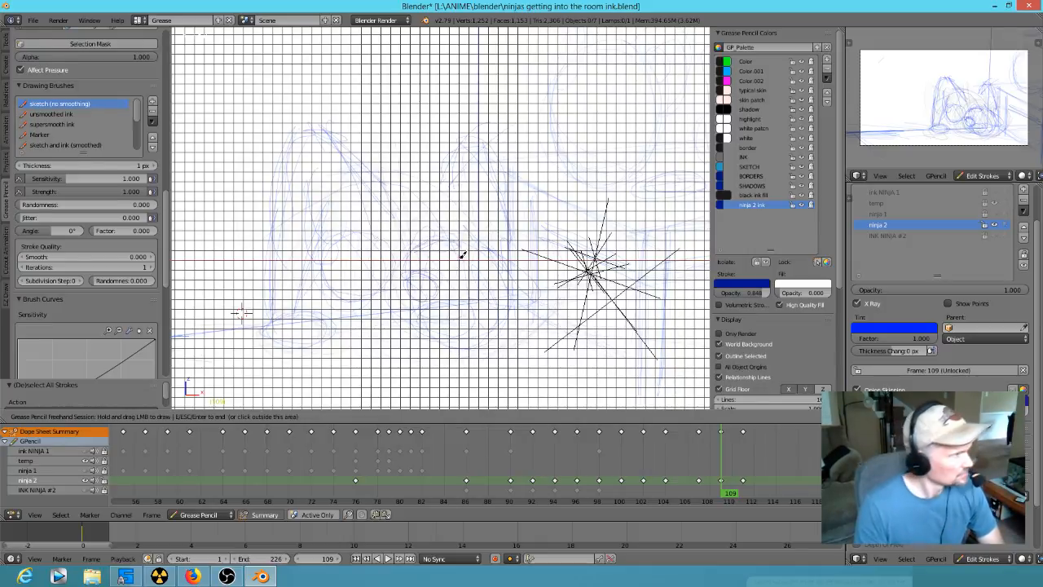
{"action": "key", "text": "Down"}
{"action": "key", "text": "Down"}
{"action": "key", "text": "Up"}
{"action": "key", "text": "Up"}
{"action": "key", "text": "Down"}
{"action": "key", "text": "Down"}
{"action": "key", "text": "Up"}
{"action": "key", "text": "Up"}
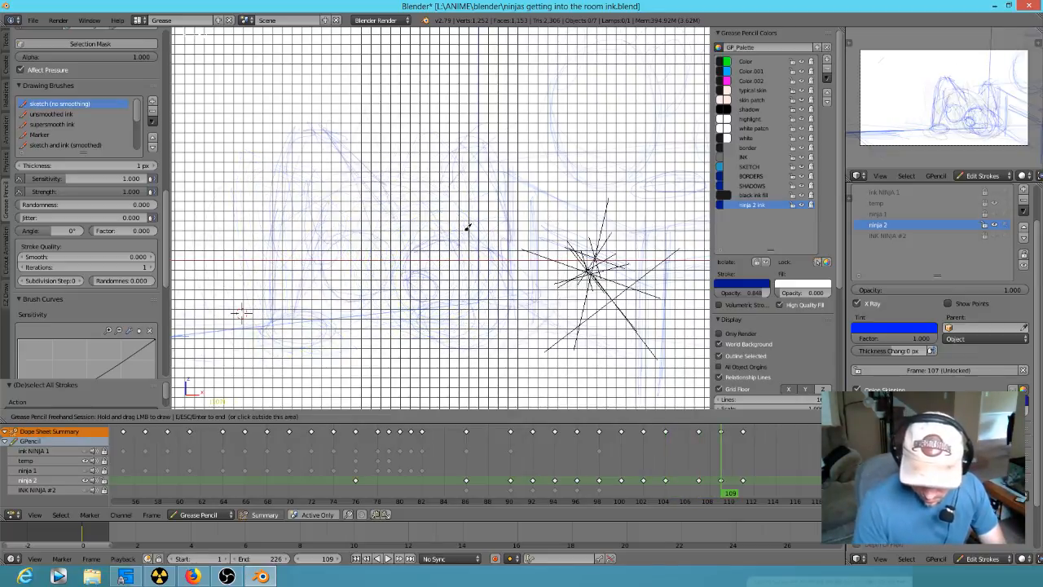
{"action": "key", "text": "Down"}
{"action": "key", "text": "Up"}
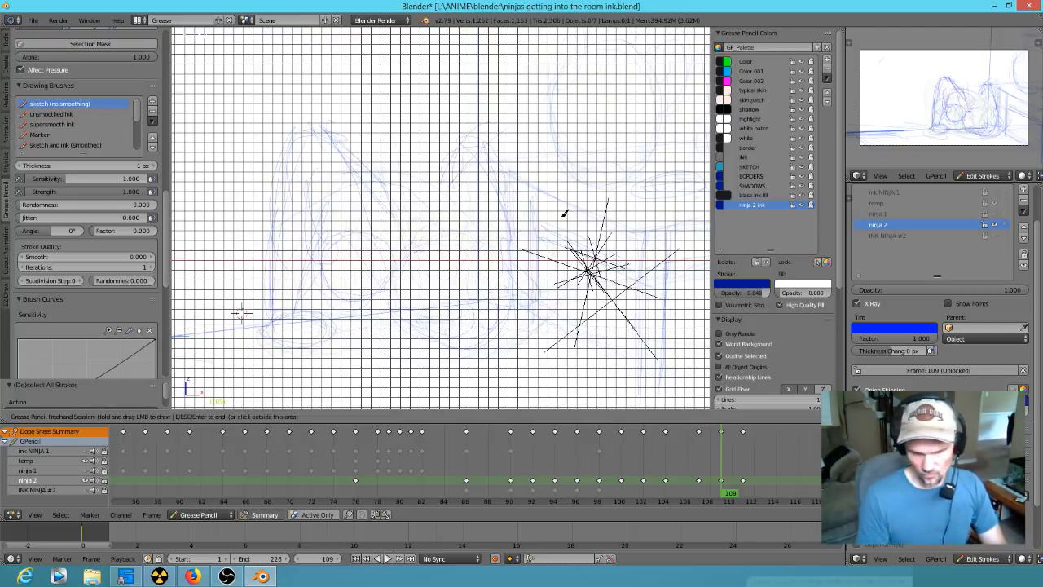
- Sketch the lowered head with its ear and pointed chin between the arms at frame 111
{"action": "key", "text": "Up"}
{"action": "left_click_drag", "start_coordinate": [499, 220], "coordinate": [446, 336]}
{"action": "left_click_drag", "start_coordinate": [468, 273], "coordinate": [478, 279]}
{"action": "left_click_drag", "start_coordinate": [543, 305], "coordinate": [494, 279]}
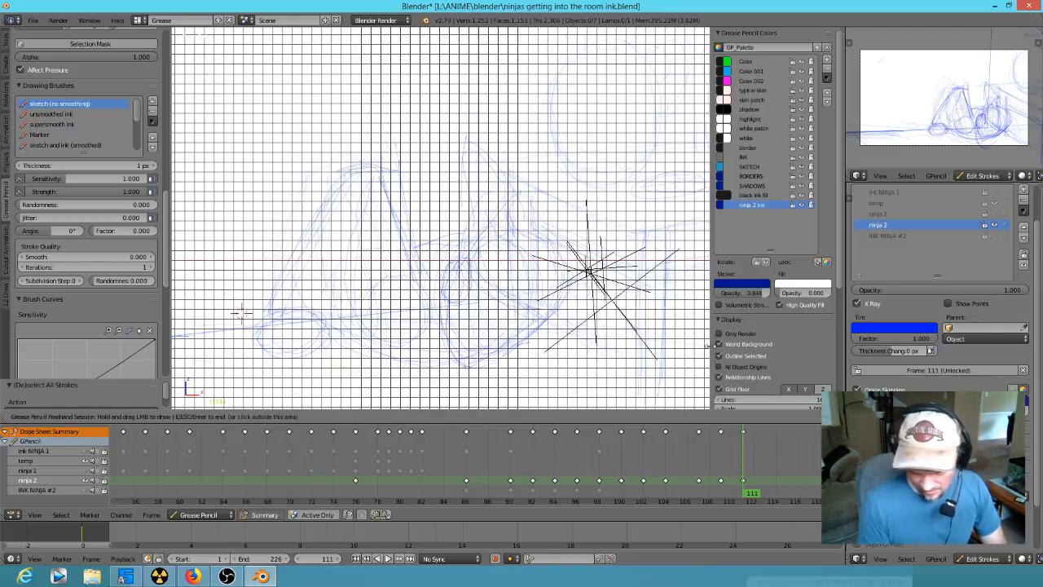
- Flip through the ninja 2 keyframes between frames 104 and 122 to compare the head positions
{"action": "key", "text": "Up"}
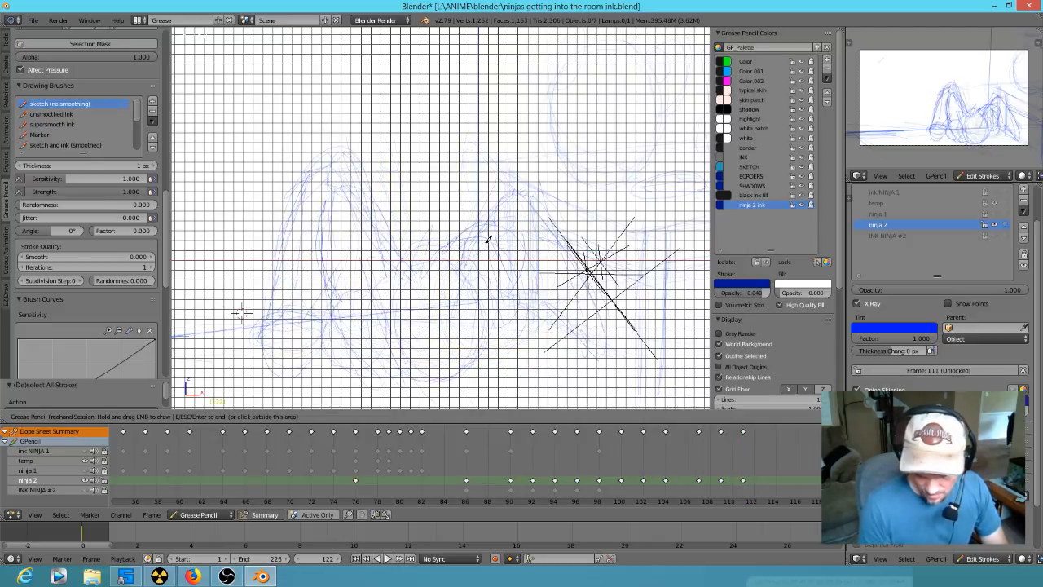
{"action": "key", "text": "Down"}
{"action": "key", "text": "Up"}
{"action": "key", "text": "Up"}
{"action": "key", "text": "Down"}
{"action": "key", "text": "Down"}
{"action": "key", "text": "Down"}
{"action": "key", "text": "Down"}
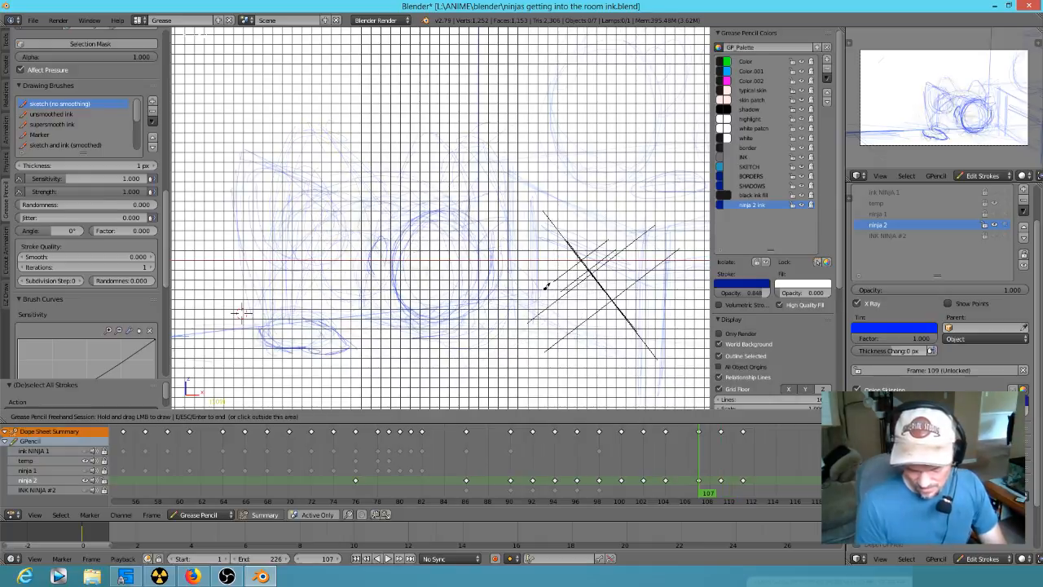
{"action": "key", "text": "Up"}
{"action": "key", "text": "Down"}
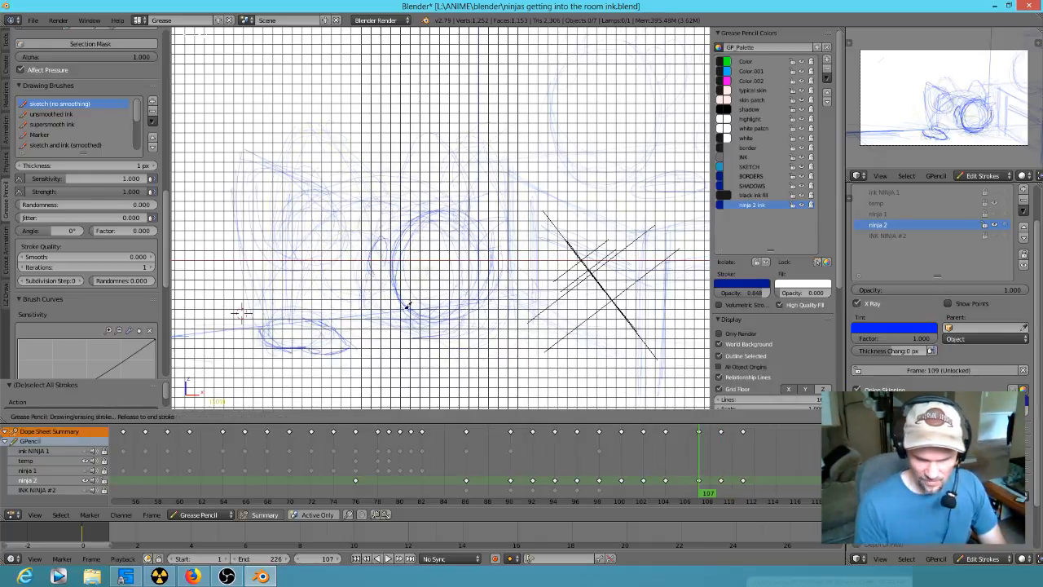
{"action": "key", "text": "Up"}
{"action": "key", "text": "Down"}
{"action": "key", "text": "Down"}
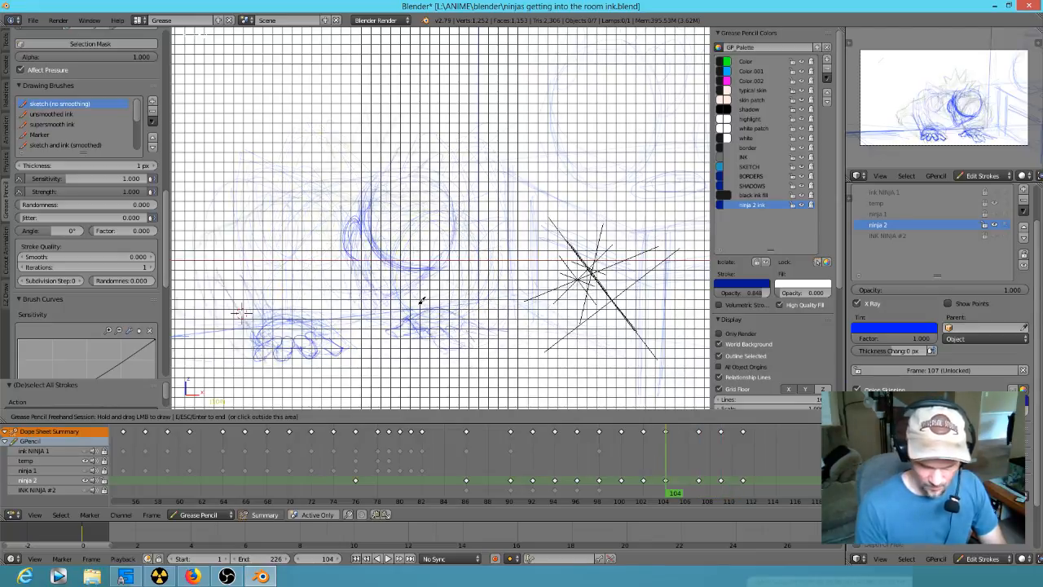
{"action": "key", "text": "Up"}
{"action": "key", "text": "Up"}
{"action": "key", "text": "Up"}
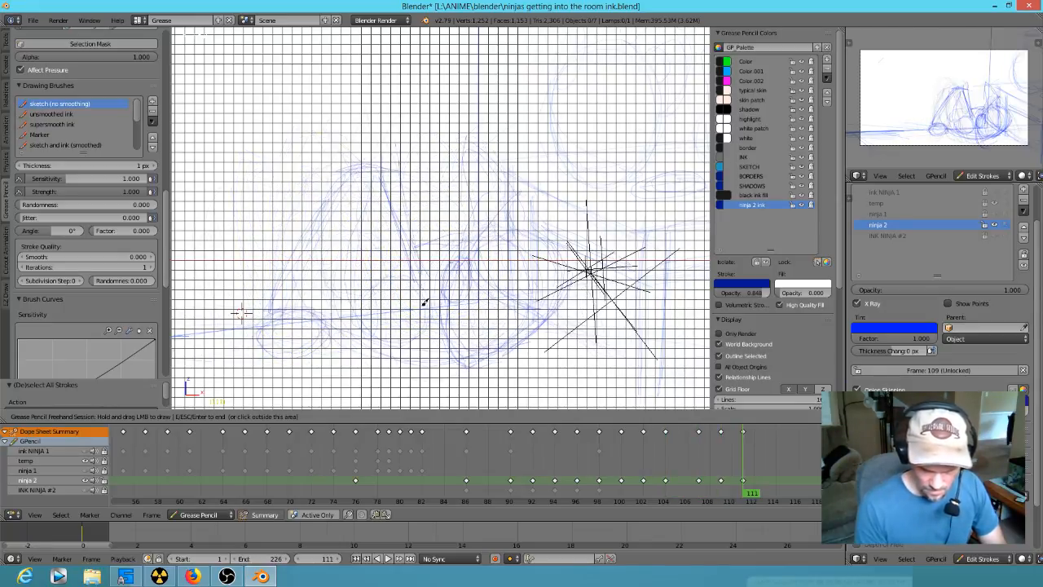
- Sketch the ear loop and the curved line sweeping across the head at frame 109
{"action": "key", "text": "Down"}
{"action": "key", "text": "Down"}
{"action": "key", "text": "Up"}
{"action": "left_click_drag", "start_coordinate": [457, 296], "coordinate": [466, 306]}
{"action": "mouse_move", "coordinate": [443, 225]}
{"action": "left_mouse_down"}
{"action": "mouse_move", "coordinate": [496, 296]}
{"action": "mouse_move", "coordinate": [452, 258]}
{"action": "mouse_move", "coordinate": [508, 297]}
{"action": "left_mouse_up"}
- Step between the ninja 2 keyframes at frames 109, 111 and 122 to check the new head drawing
{"action": "key", "text": "Up"}
{"action": "key", "text": "Down"}
{"action": "key", "text": "Down"}
{"action": "key", "text": "Up"}
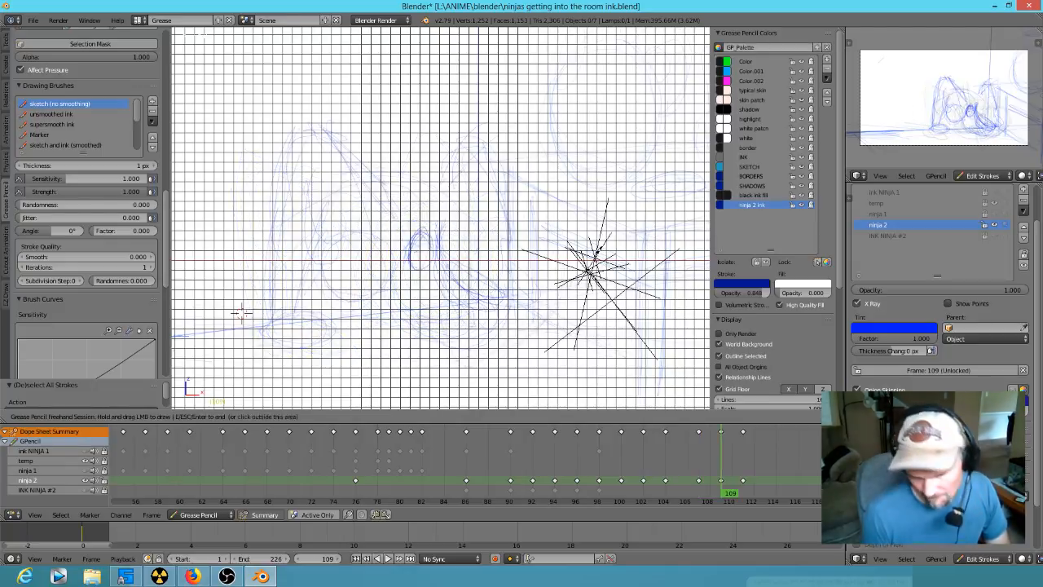
{"action": "key", "text": "Up"}
{"action": "key", "text": "Up"}
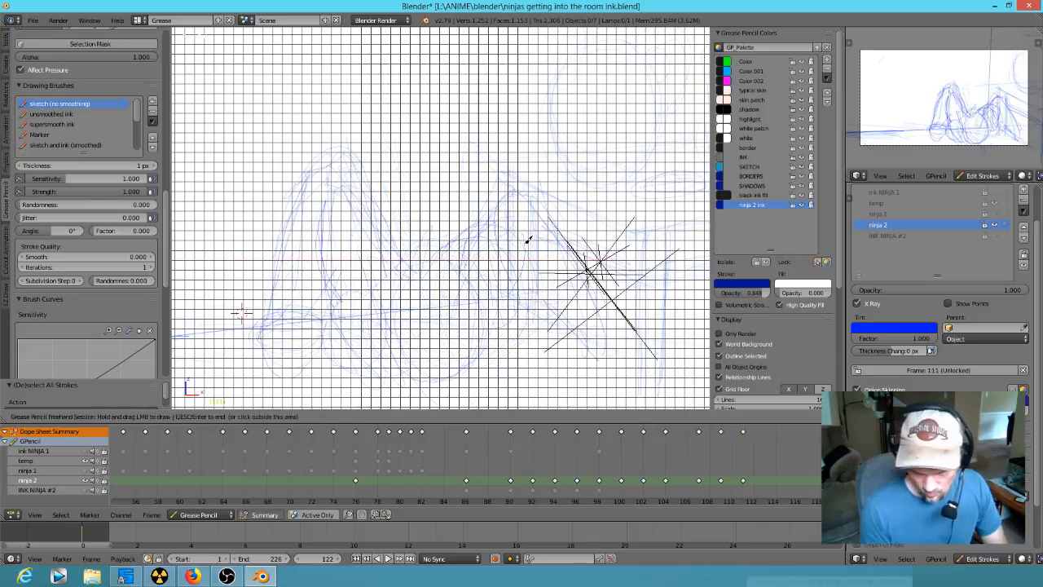
{"action": "key", "text": "Up"}
{"action": "key", "text": "Down"}
{"action": "key", "text": "Down"}
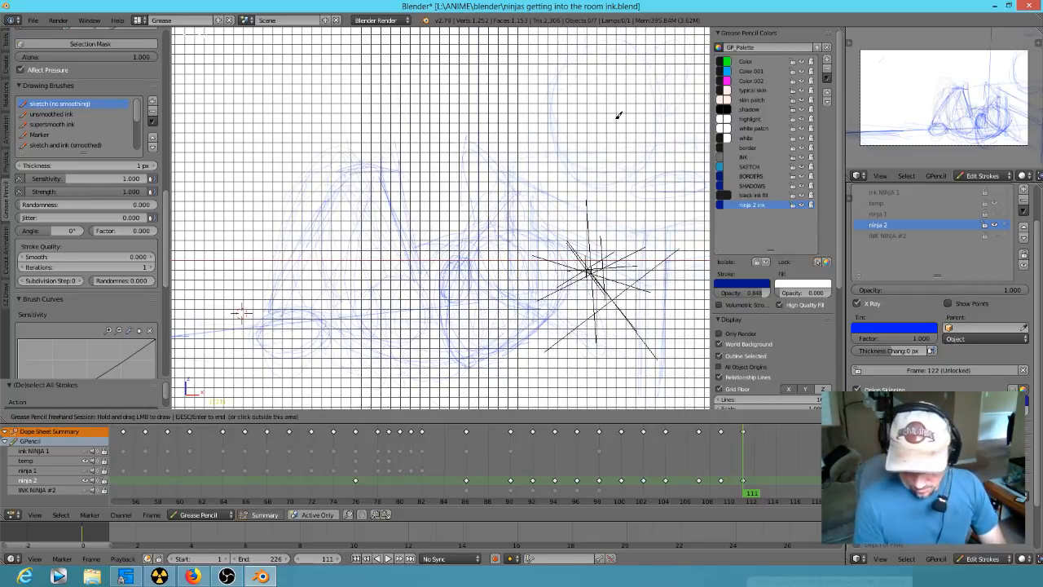
{"action": "key", "text": "Up"}
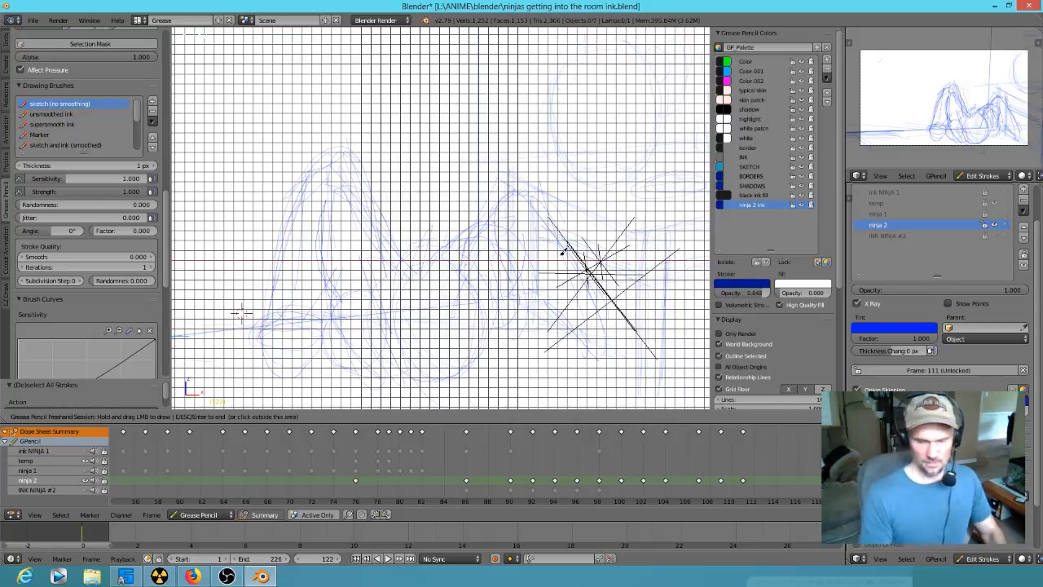
- Turn on Only Render in the viewport display to hide the grid and the other overlays
{"action": "scroll", "coordinate": [562, 257], "scroll_direction": "down", "scroll_amount": 3}
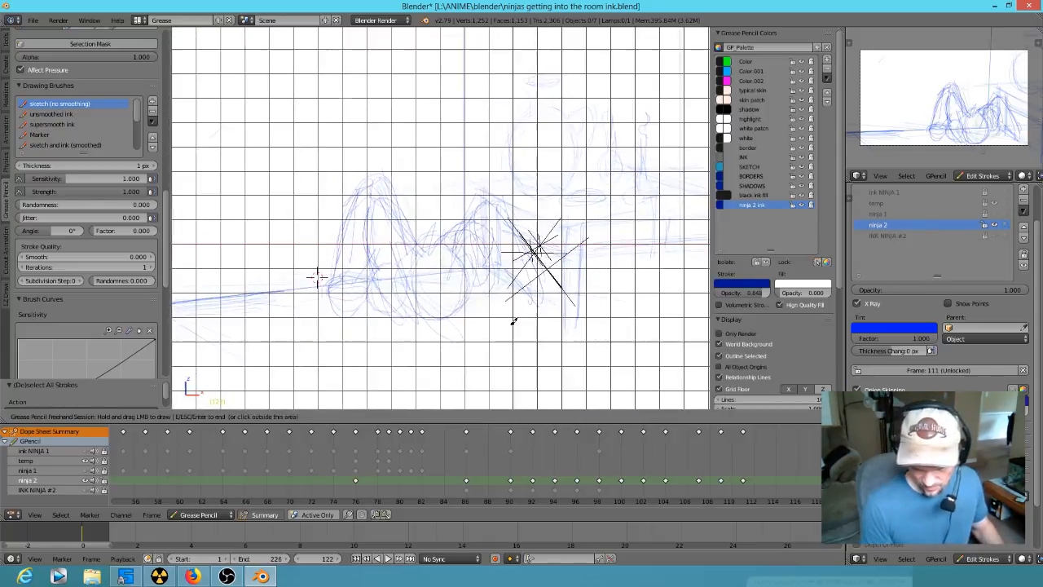
{"action": "left_click", "coordinate": [750, 330]}
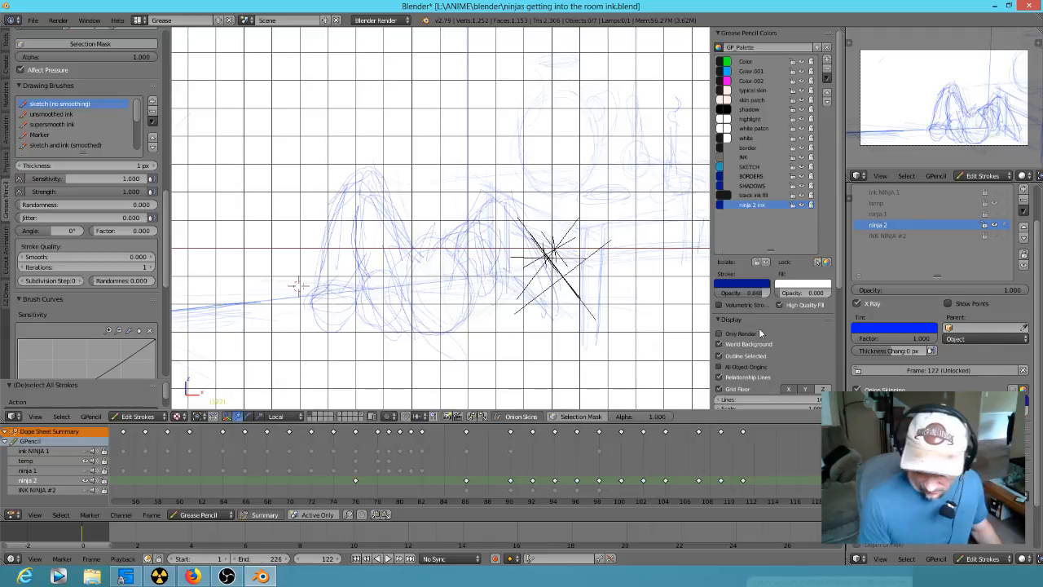
{"action": "left_click", "coordinate": [750, 330]}
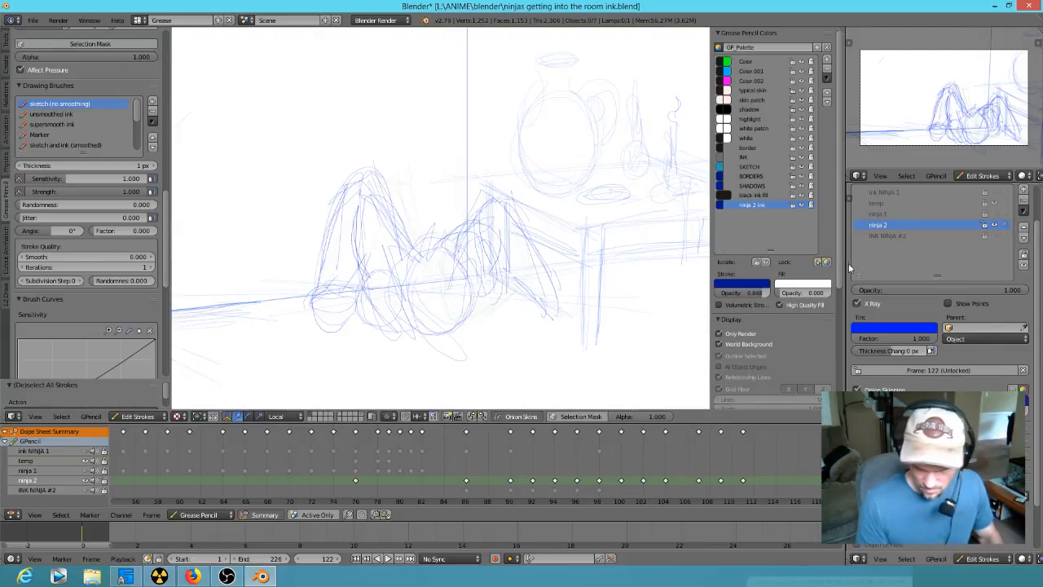
{"action": "scroll", "coordinate": [521, 269], "scroll_direction": "up", "scroll_amount": 2}
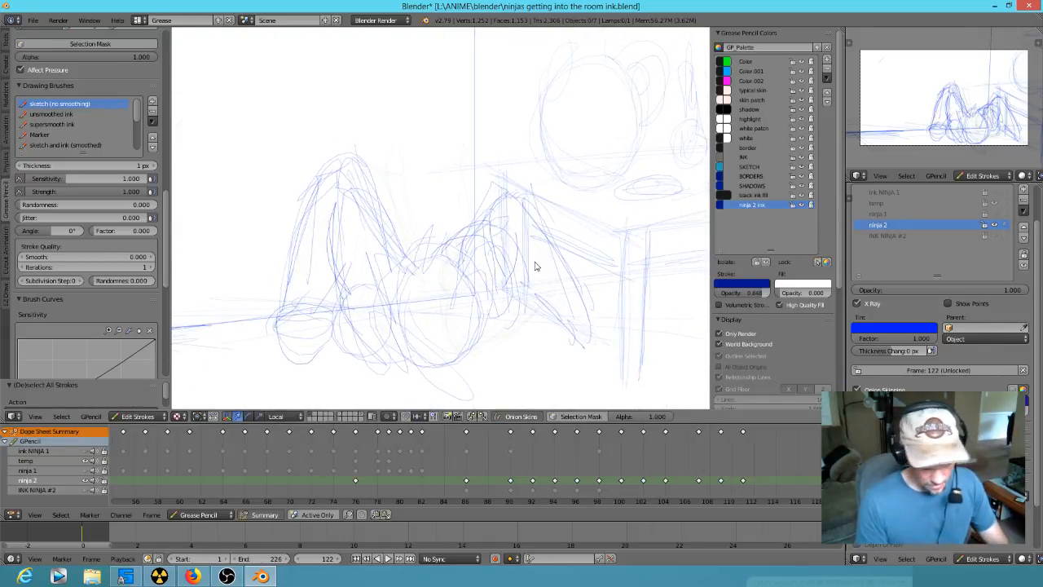
- Compare the neighbouring keyframes and redraw the head outline between the raised arms at frame 122
{"action": "key", "text": "Up"}
{"action": "key", "text": "Down"}
{"action": "key", "text": "Down"}
{"action": "key", "text": "Down"}
{"action": "key", "text": "Up"}
{"action": "key", "text": "Up"}
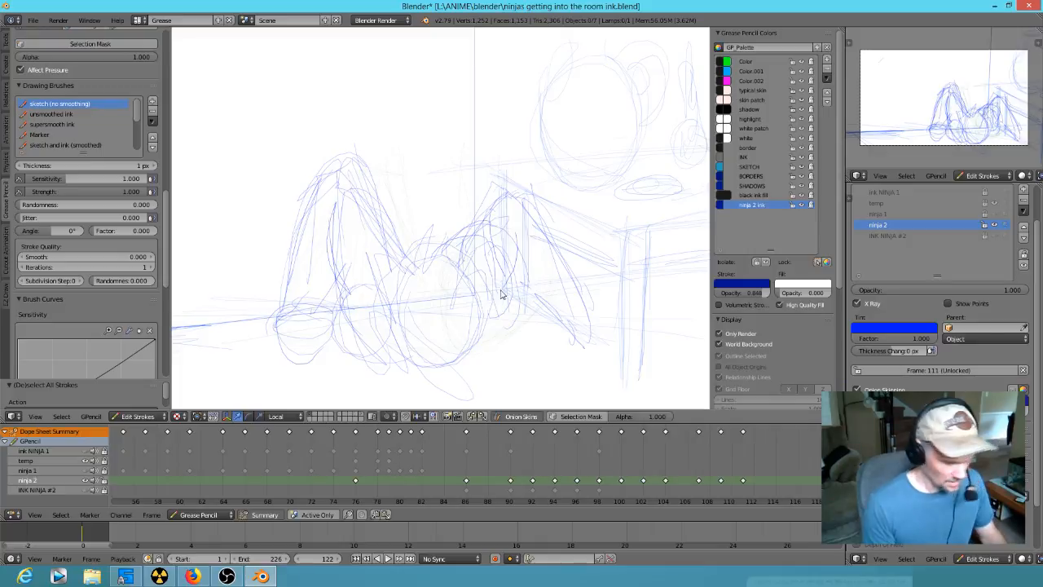
{"action": "mouse_move", "coordinate": [402, 330]}
{"action": "left_mouse_down"}
{"action": "mouse_move", "coordinate": [386, 328]}
{"action": "mouse_move", "coordinate": [408, 330]}
{"action": "left_mouse_up"}
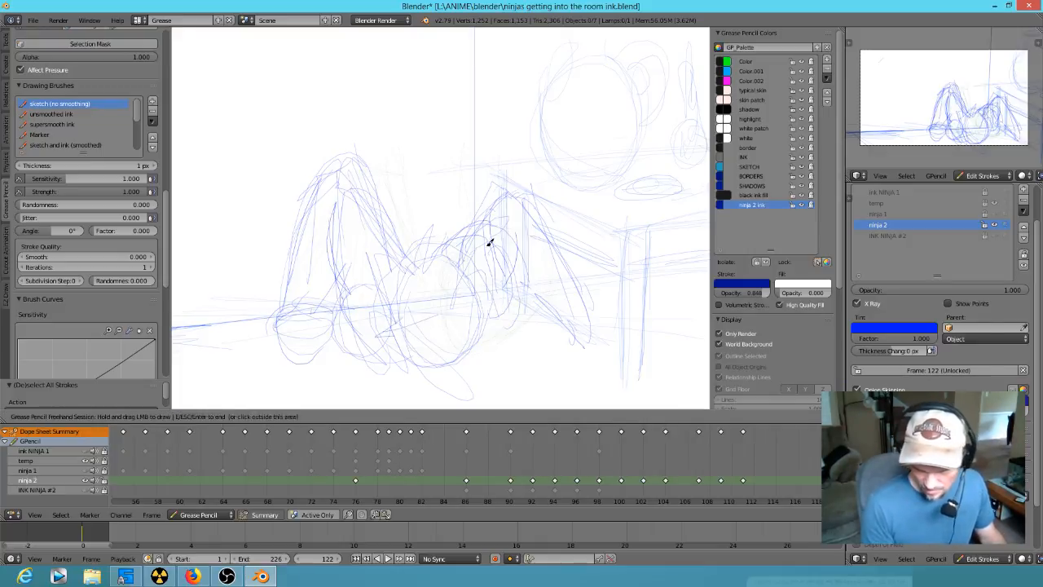
{"action": "mouse_move", "coordinate": [410, 251]}
{"action": "left_mouse_down"}
{"action": "mouse_move", "coordinate": [443, 356]}
{"action": "mouse_move", "coordinate": [414, 238]}
{"action": "mouse_move", "coordinate": [462, 296]}
{"action": "mouse_move", "coordinate": [428, 358]}
{"action": "mouse_move", "coordinate": [420, 299]}
{"action": "mouse_move", "coordinate": [437, 285]}
{"action": "mouse_move", "coordinate": [433, 269]}
{"action": "mouse_move", "coordinate": [465, 269]}
{"action": "mouse_move", "coordinate": [400, 214]}
{"action": "mouse_move", "coordinate": [439, 316]}
{"action": "left_mouse_up"}
{"action": "key", "text": "Up"}
{"action": "key", "text": "Down"}
{"action": "key", "text": "Down"}
{"action": "key", "text": "Up"}
{"action": "mouse_move", "coordinate": [420, 247]}
{"action": "left_mouse_down"}
{"action": "mouse_move", "coordinate": [418, 352]}
{"action": "mouse_move", "coordinate": [385, 286]}
{"action": "mouse_move", "coordinate": [440, 365]}
{"action": "left_mouse_up"}
{"action": "mouse_move", "coordinate": [441, 362]}
{"action": "left_mouse_down"}
{"action": "mouse_move", "coordinate": [468, 342]}
{"action": "mouse_move", "coordinate": [490, 291]}
{"action": "left_mouse_up"}
- Add the headband curve, mask folds and a hair spike to the head at frame 122
{"action": "left_click_drag", "start_coordinate": [430, 314], "coordinate": [374, 280]}
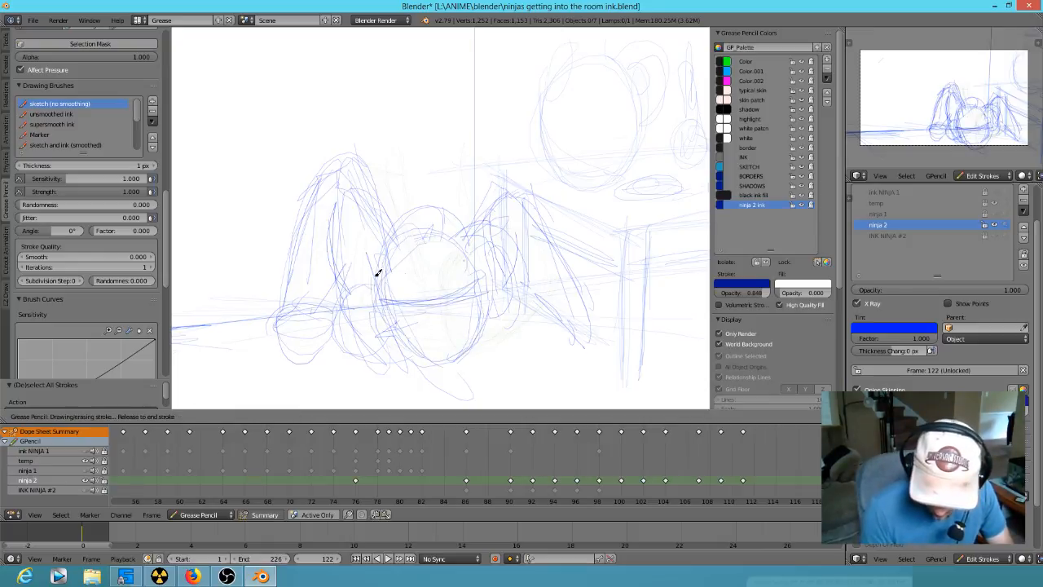
{"action": "mouse_move", "coordinate": [481, 280]}
{"action": "left_mouse_down"}
{"action": "mouse_move", "coordinate": [431, 312]}
{"action": "mouse_move", "coordinate": [443, 361]}
{"action": "mouse_move", "coordinate": [446, 339]}
{"action": "mouse_move", "coordinate": [419, 345]}
{"action": "mouse_move", "coordinate": [476, 340]}
{"action": "left_mouse_up"}
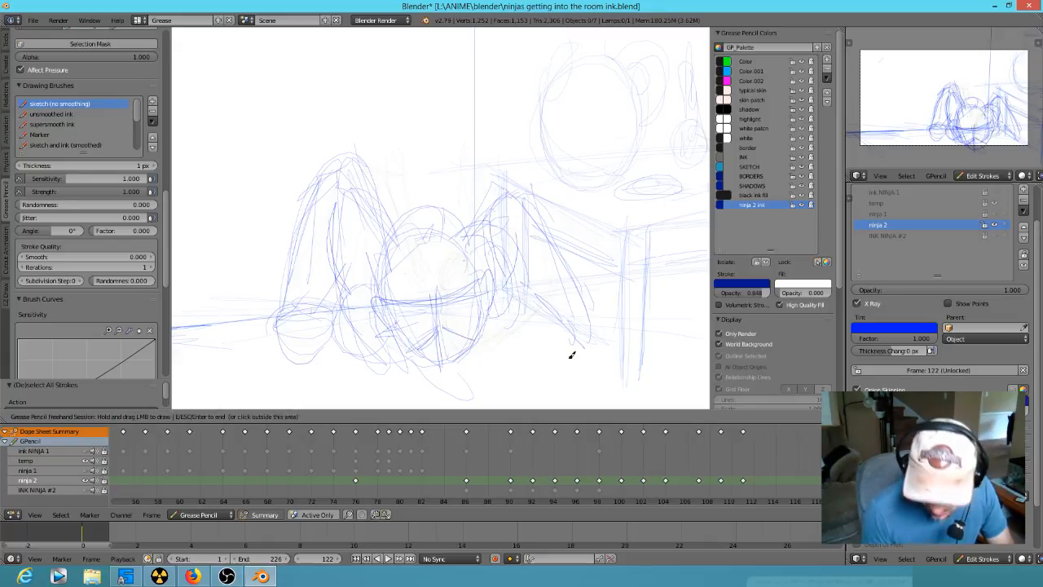
{"action": "left_click_drag", "start_coordinate": [388, 304], "coordinate": [404, 298]}
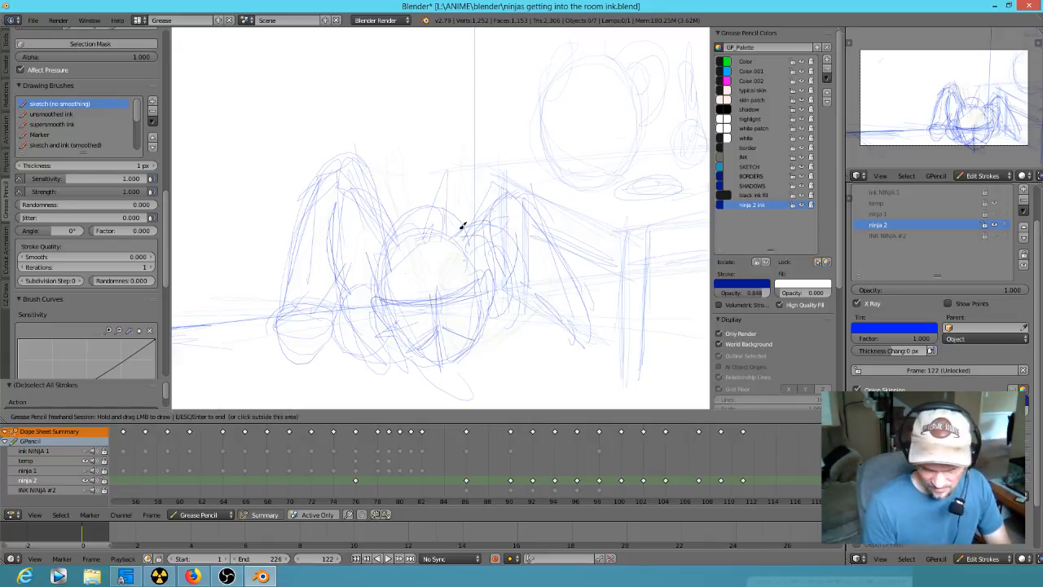
- Look ahead at the frames past 122 and step back through the keyframes to frame 100
{"action": "key", "text": "Right"}
{"action": "key", "text": "Right"}
{"action": "key", "text": "Down"}
{"action": "key", "text": "Down"}
{"action": "key", "text": "Down"}
{"action": "key", "text": "Down"}
{"action": "key", "text": "Down"}
{"action": "key", "text": "Down"}
{"action": "key", "text": "Down"}
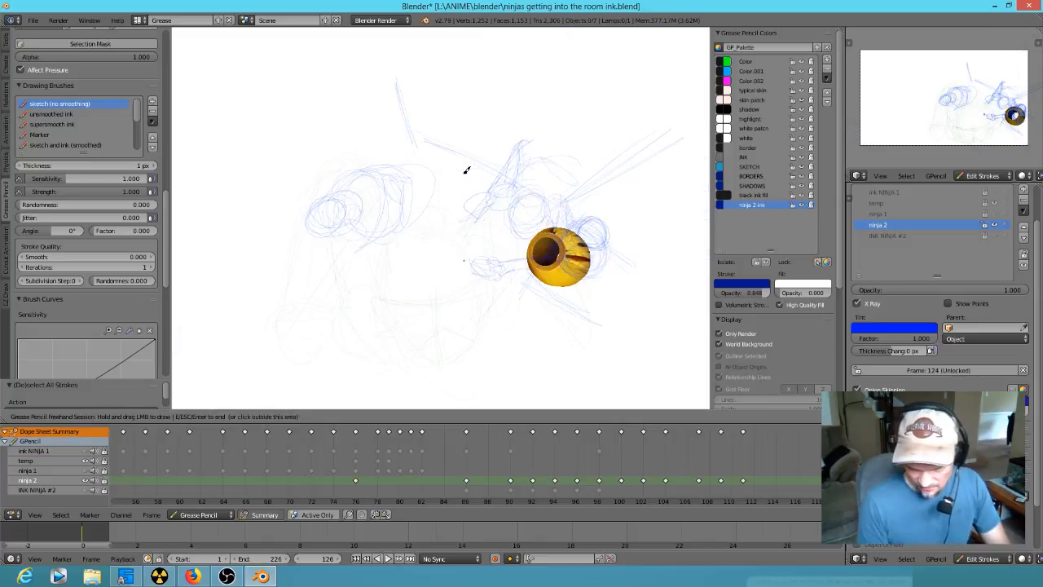
{"action": "key", "text": "Down"}
{"action": "key", "text": "Down"}
{"action": "key", "text": "Down"}
{"action": "key", "text": "Up"}
- Erase the near shoulder line beside the head at frame 100
{"action": "key", "text": "Up"}
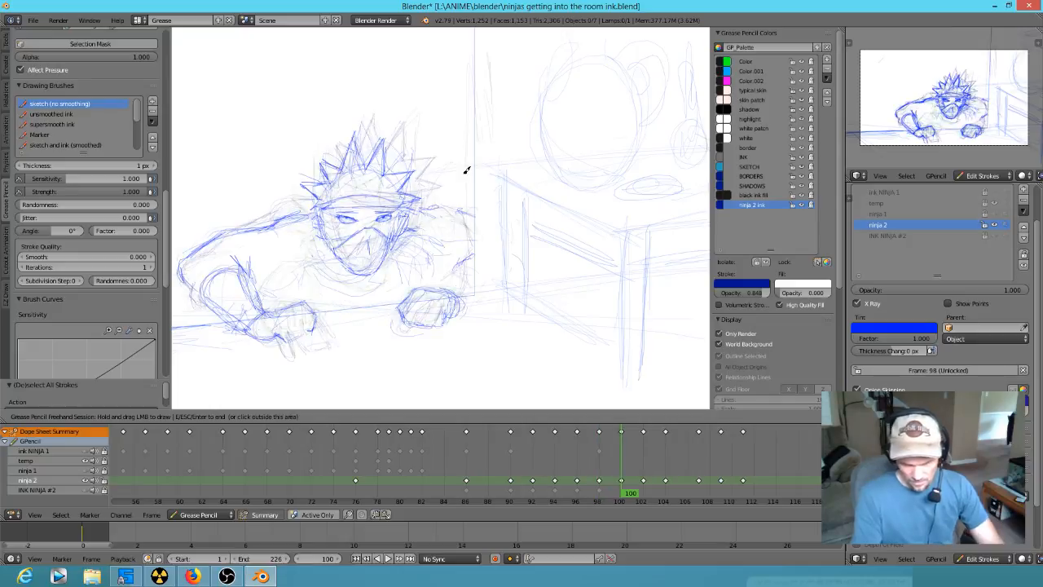
{"action": "key", "text": "Down"}
{"action": "key", "text": "Up"}
{"action": "mouse_move", "coordinate": [301, 228]}
{"action": "left_mouse_down"}
{"action": "mouse_move", "coordinate": [275, 222]}
{"action": "mouse_move", "coordinate": [182, 262]}
{"action": "mouse_move", "coordinate": [267, 209]}
{"action": "mouse_move", "coordinate": [302, 202]}
{"action": "left_mouse_up"}
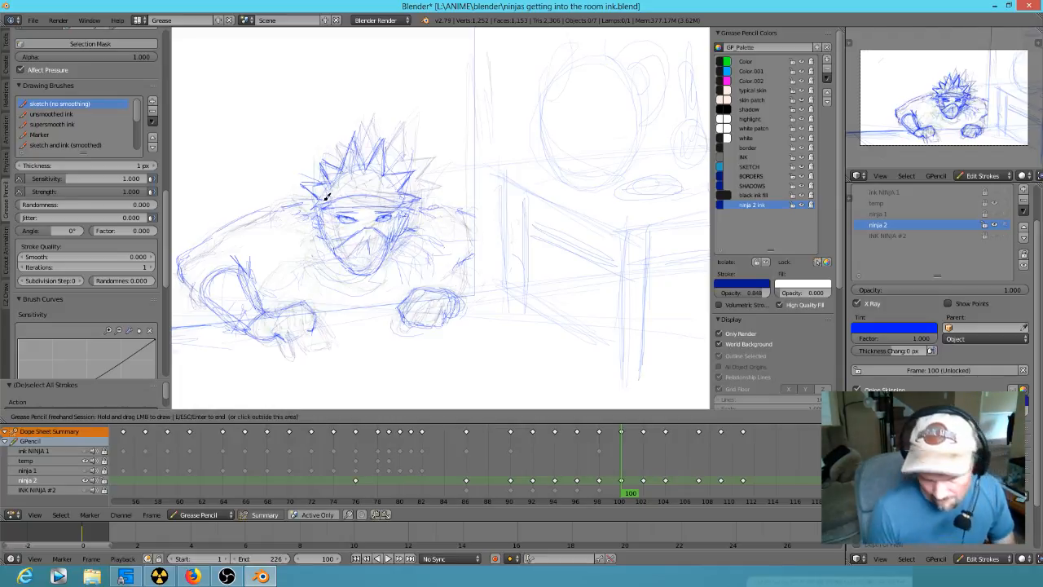
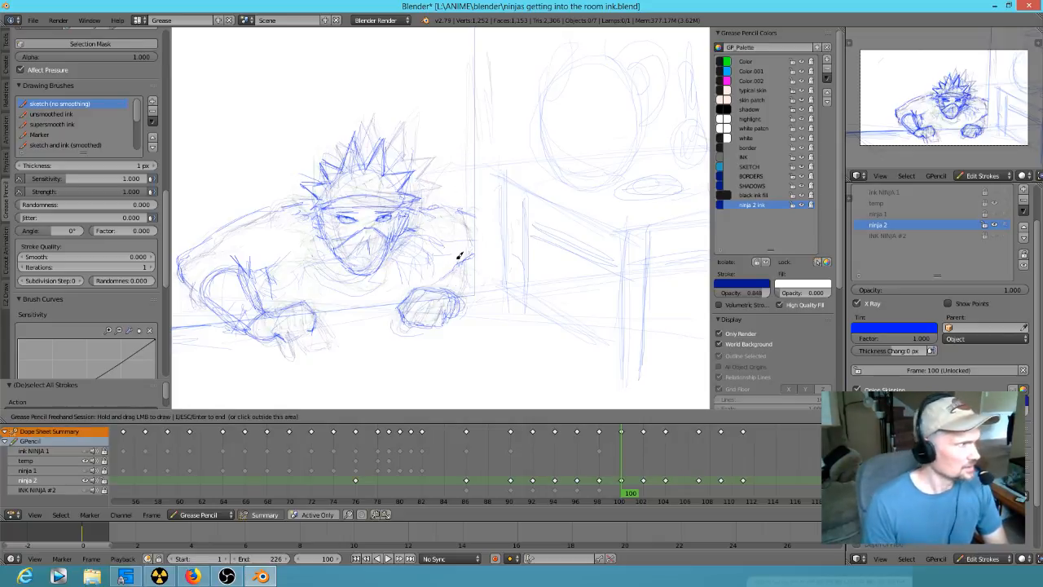
- Compare the ninja's head and arm poses on the keyframes between 98 and 102
{"action": "key", "text": "Down"}
{"action": "key", "text": "Up"}
{"action": "key", "text": "Down"}
{"action": "key", "text": "Up"}
{"action": "key", "text": "Down"}
{"action": "key", "text": "Up"}
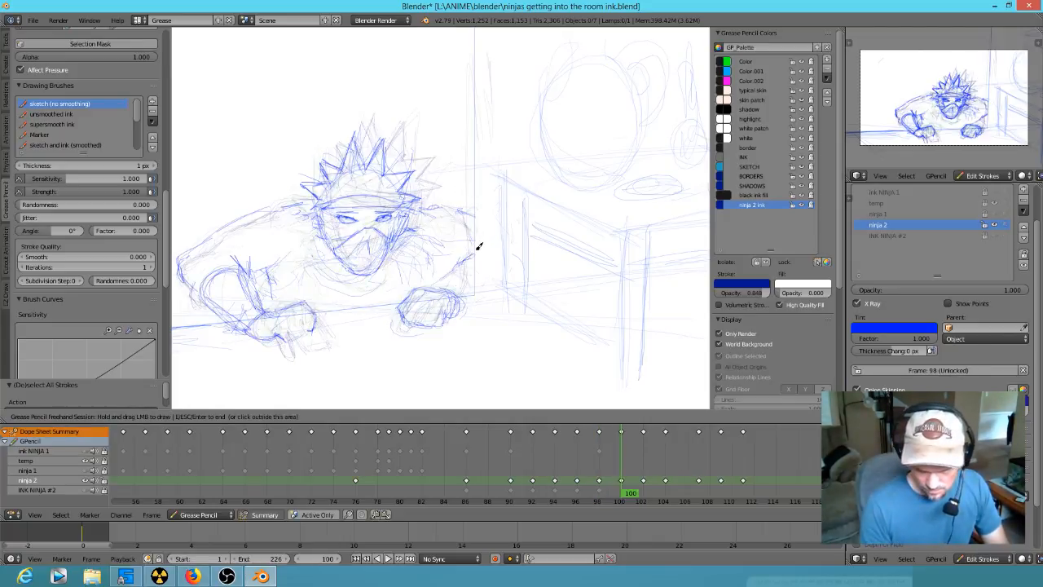
{"action": "key", "text": "Down"}
{"action": "key", "text": "Down"}
{"action": "key", "text": "Up"}
{"action": "key", "text": "Up"}
{"action": "key", "text": "Up"}
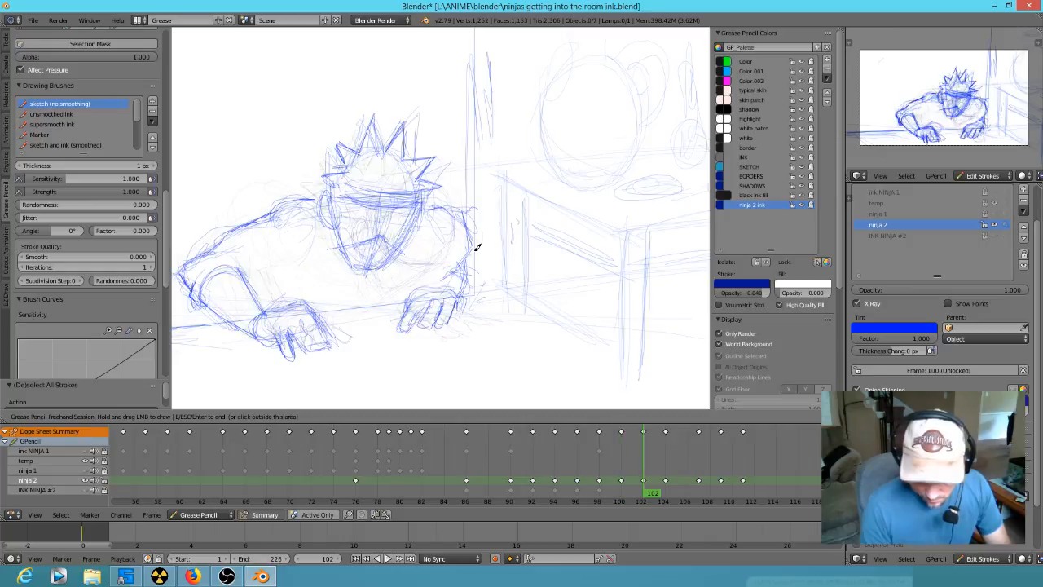
{"action": "key", "text": "Down"}
{"action": "key", "text": "Down"}
{"action": "key", "text": "Up"}
{"action": "key", "text": "Down"}
{"action": "key", "text": "Up"}
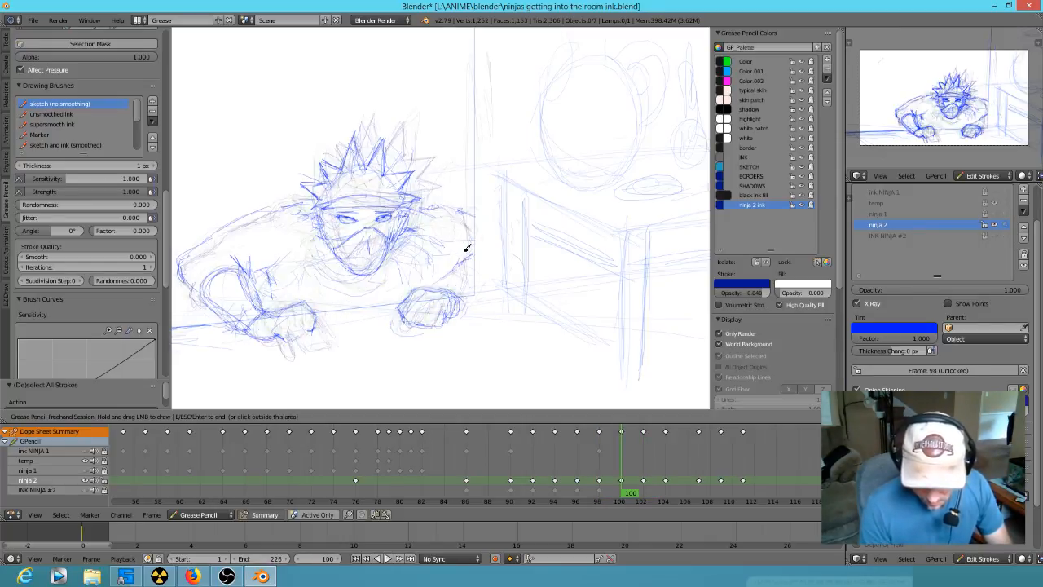
{"action": "key", "text": "Down"}
{"action": "key", "text": "Up"}
- Reinforce the outer elbow curve at frame 100 and begin the shoulder line above it
{"action": "key", "text": "Up"}
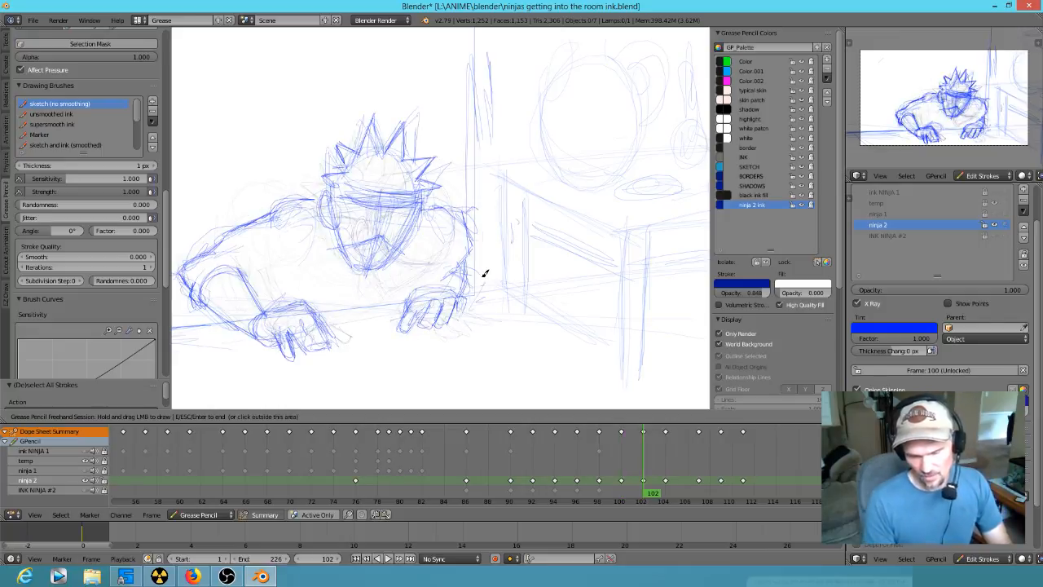
- Erase the ninja's left arm outline at frame 100 and sketch a new bent elbow and forearm
{"action": "key", "text": "Down"}
{"action": "mouse_move", "coordinate": [285, 205]}
{"action": "right_mouse_down"}
{"action": "mouse_move", "coordinate": [251, 202]}
{"action": "mouse_move", "coordinate": [209, 233]}
{"action": "mouse_move", "coordinate": [263, 294]}
{"action": "right_mouse_up"}
{"action": "mouse_move", "coordinate": [271, 233]}
{"action": "right_mouse_down"}
{"action": "mouse_move", "coordinate": [277, 215]}
{"action": "mouse_move", "coordinate": [204, 270]}
{"action": "mouse_move", "coordinate": [228, 319]}
{"action": "right_mouse_up"}
{"action": "left_click_drag", "start_coordinate": [216, 270], "coordinate": [212, 262]}
{"action": "mouse_move", "coordinate": [304, 203]}
{"action": "left_mouse_down"}
{"action": "mouse_move", "coordinate": [225, 243]}
{"action": "mouse_move", "coordinate": [219, 253]}
{"action": "mouse_move", "coordinate": [232, 259]}
{"action": "left_mouse_up"}
{"action": "mouse_move", "coordinate": [245, 307]}
{"action": "left_mouse_down"}
{"action": "mouse_move", "coordinate": [221, 296]}
{"action": "mouse_move", "coordinate": [238, 302]}
{"action": "mouse_move", "coordinate": [252, 288]}
{"action": "mouse_move", "coordinate": [215, 272]}
{"action": "mouse_move", "coordinate": [273, 281]}
{"action": "mouse_move", "coordinate": [268, 307]}
{"action": "mouse_move", "coordinate": [268, 264]}
{"action": "left_mouse_up"}
{"action": "mouse_move", "coordinate": [210, 280]}
{"action": "left_mouse_down"}
{"action": "mouse_move", "coordinate": [233, 240]}
{"action": "mouse_move", "coordinate": [218, 275]}
{"action": "left_mouse_up"}
{"action": "key", "text": "Up"}
{"action": "key", "text": "Down"}
{"action": "key", "text": "Down"}
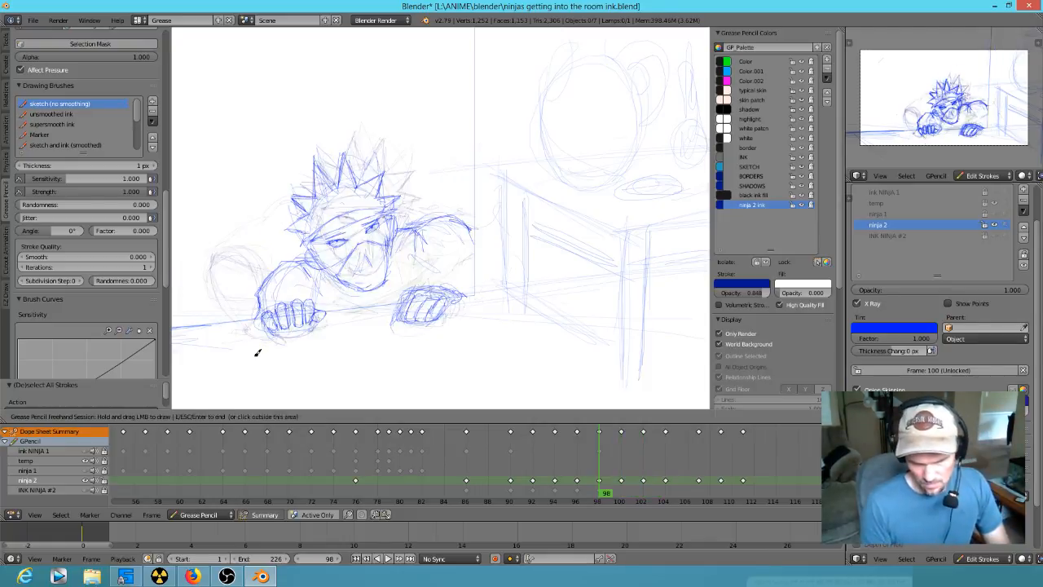
{"action": "key", "text": "Up"}
{"action": "left_click_drag", "start_coordinate": [215, 220], "coordinate": [214, 269]}
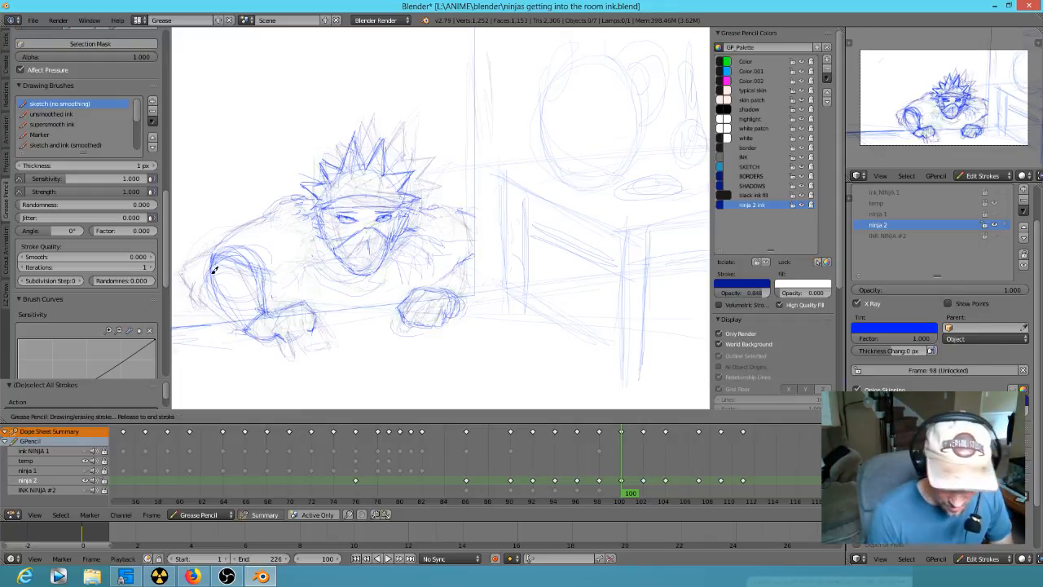
{"action": "left_click_drag", "start_coordinate": [232, 215], "coordinate": [261, 198]}
- Draw the left arm's shoulder and upper-arm outline from the head to the outer corner at frame 100
{"action": "key", "text": "Down"}
{"action": "key", "text": "Down"}
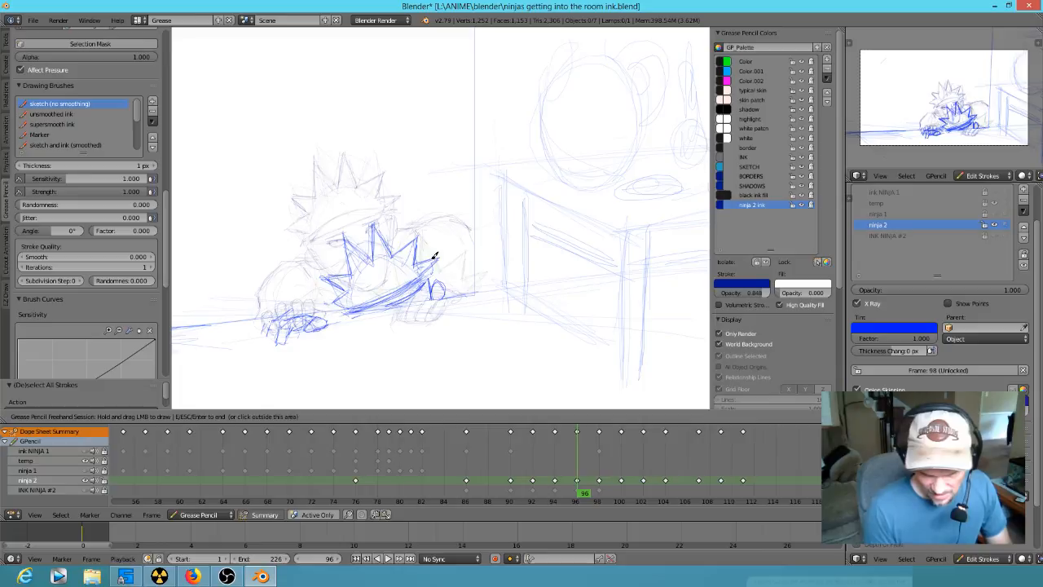
{"action": "key", "text": "Up"}
{"action": "key", "text": "Up"}
{"action": "key", "text": "Up"}
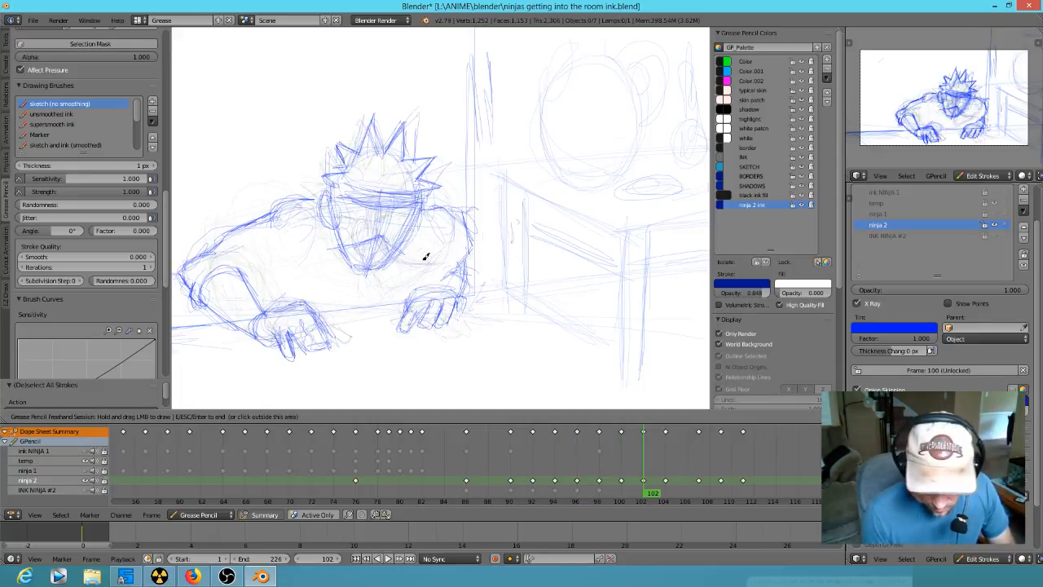
{"action": "key", "text": "Down"}
{"action": "mouse_move", "coordinate": [227, 247]}
{"action": "left_mouse_down"}
{"action": "mouse_move", "coordinate": [208, 242]}
{"action": "mouse_move", "coordinate": [265, 259]}
{"action": "mouse_move", "coordinate": [254, 272]}
{"action": "mouse_move", "coordinate": [232, 259]}
{"action": "mouse_move", "coordinate": [240, 244]}
{"action": "mouse_move", "coordinate": [215, 263]}
{"action": "mouse_move", "coordinate": [235, 298]}
{"action": "mouse_move", "coordinate": [259, 270]}
{"action": "mouse_move", "coordinate": [265, 217]}
{"action": "mouse_move", "coordinate": [252, 203]}
{"action": "mouse_move", "coordinate": [250, 214]}
{"action": "mouse_move", "coordinate": [296, 193]}
{"action": "mouse_move", "coordinate": [299, 212]}
{"action": "left_mouse_up"}
{"action": "left_click_drag", "start_coordinate": [215, 217], "coordinate": [282, 197]}
- Add sleeve and armpit folds inside the left arm at frame 100
{"action": "mouse_move", "coordinate": [242, 222]}
{"action": "left_mouse_down"}
{"action": "mouse_move", "coordinate": [270, 258]}
{"action": "mouse_move", "coordinate": [245, 235]}
{"action": "left_mouse_up"}
{"action": "right_click_drag", "start_coordinate": [244, 235], "coordinate": [262, 263]}
{"action": "right_click_drag", "start_coordinate": [259, 251], "coordinate": [266, 258]}
{"action": "left_click_drag", "start_coordinate": [249, 244], "coordinate": [274, 261]}
{"action": "mouse_move", "coordinate": [247, 243]}
{"action": "left_mouse_down"}
{"action": "mouse_move", "coordinate": [286, 260]}
{"action": "mouse_move", "coordinate": [244, 239]}
{"action": "mouse_move", "coordinate": [288, 250]}
{"action": "left_mouse_up"}
{"action": "right_click_drag", "start_coordinate": [286, 247], "coordinate": [290, 264]}
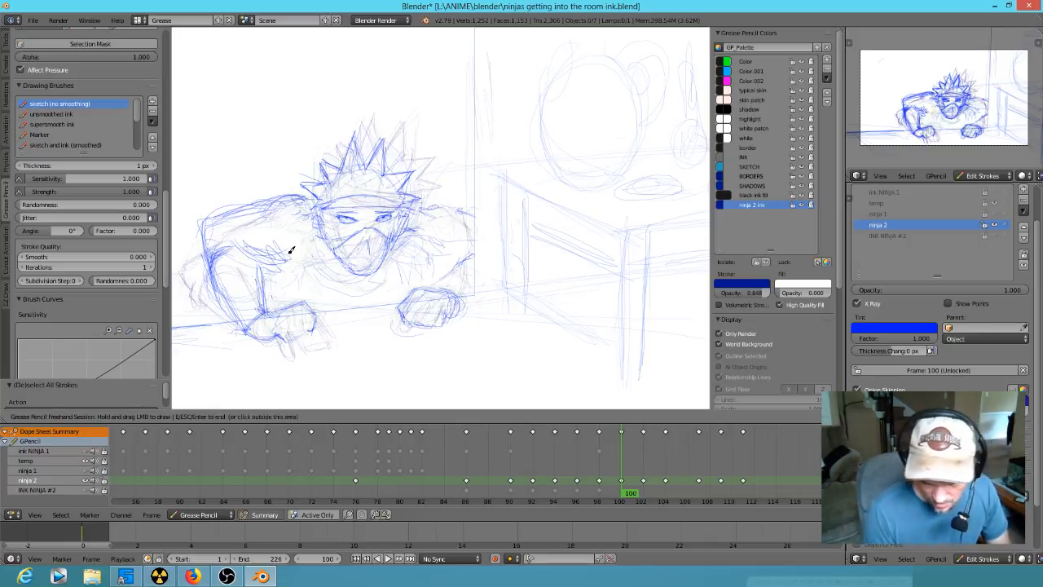
- Draw the inner elbow crease and forearm lines below the sleeve folds at frame 100
{"action": "key", "text": "Left"}
{"action": "key", "text": "Left"}
{"action": "key", "text": "Right"}
{"action": "key", "text": "Right"}
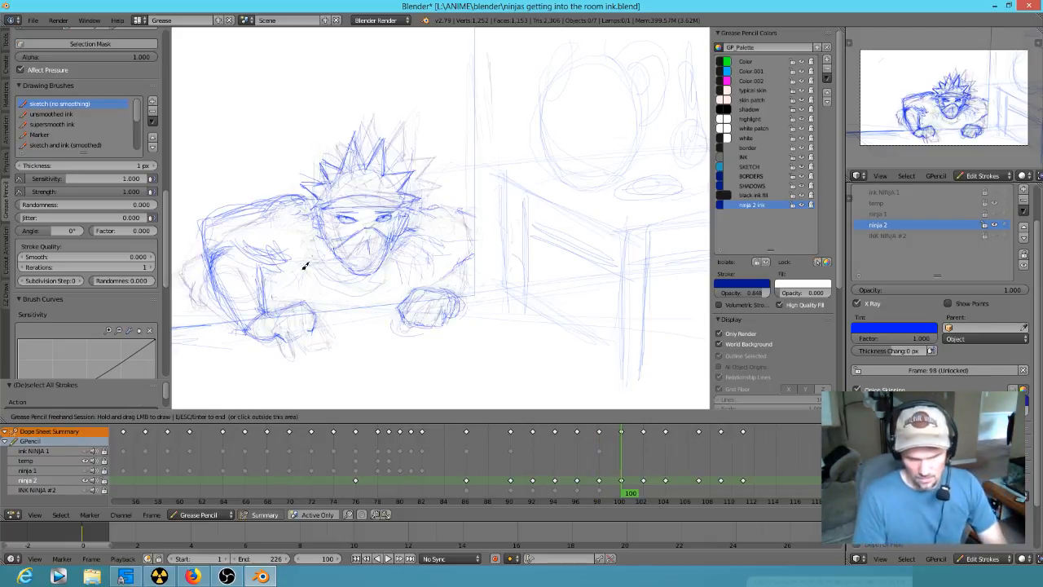
{"action": "left_click_drag", "start_coordinate": [246, 253], "coordinate": [221, 267]}
{"action": "right_click_drag", "start_coordinate": [224, 266], "coordinate": [221, 263]}
{"action": "mouse_move", "coordinate": [212, 262]}
{"action": "left_mouse_down"}
{"action": "mouse_move", "coordinate": [245, 242]}
{"action": "mouse_move", "coordinate": [264, 312]}
{"action": "mouse_move", "coordinate": [225, 283]}
{"action": "mouse_move", "coordinate": [250, 289]}
{"action": "left_mouse_up"}
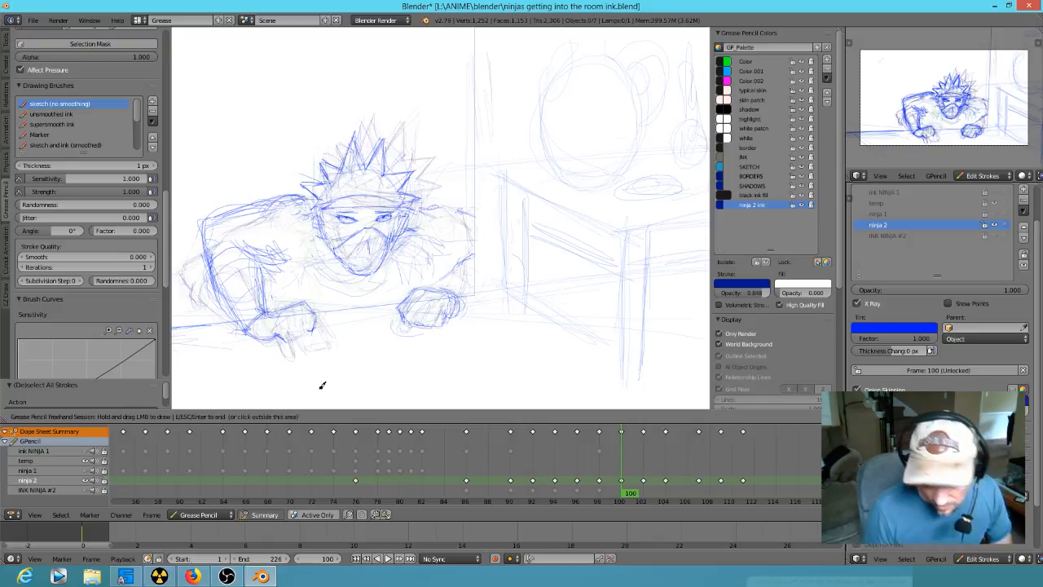
- Sketch the left shoulder and upper-arm outline with a chest curve at frame 104
{"action": "key", "text": "Down"}
{"action": "key", "text": "Up"}
{"action": "key", "text": "Up"}
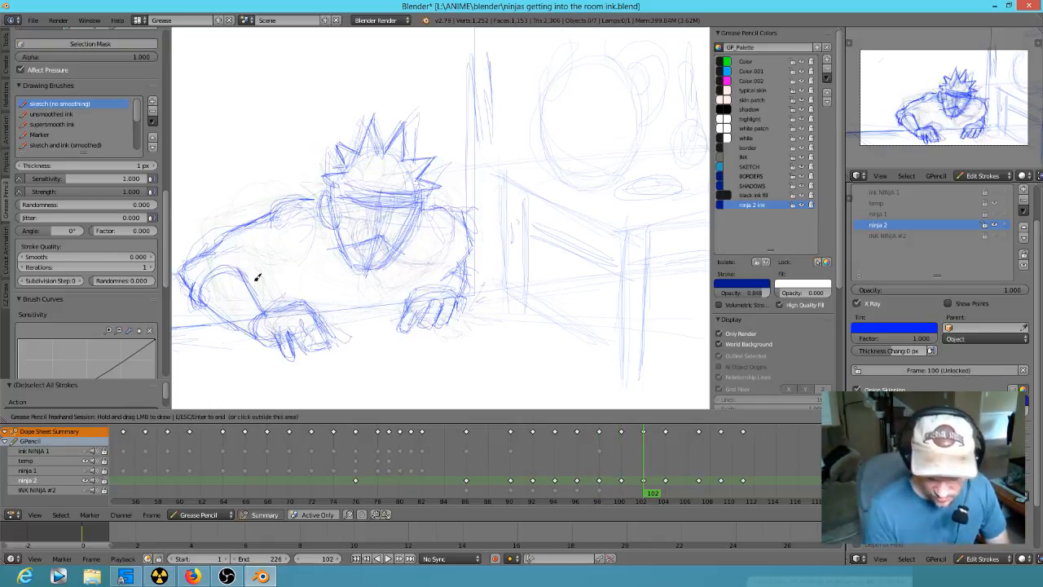
{"action": "key", "text": "Up"}
{"action": "key", "text": "Down"}
{"action": "key", "text": "Down"}
{"action": "key", "text": "Up"}
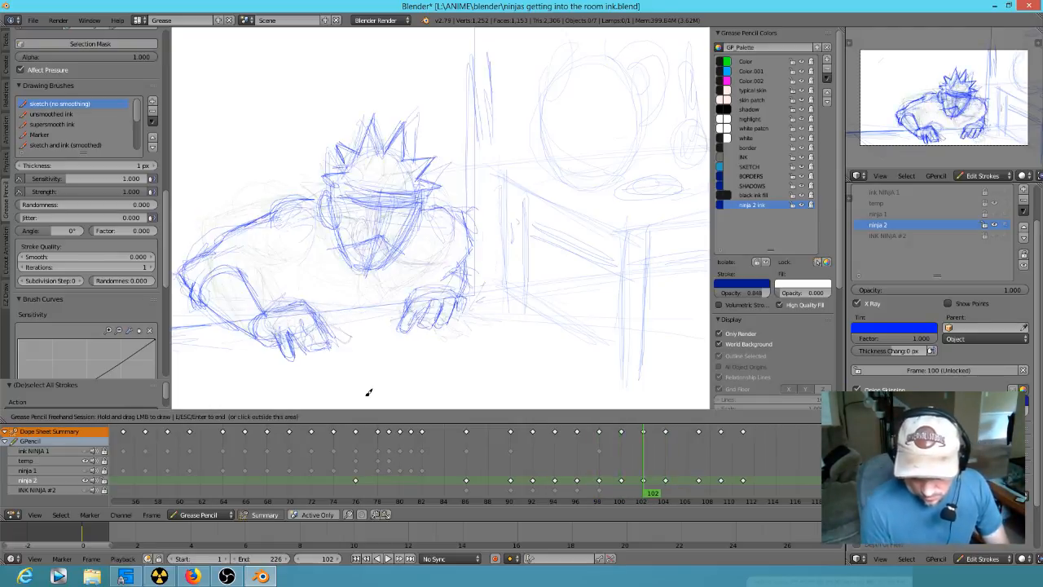
{"action": "key", "text": "Up"}
{"action": "left_click_drag", "start_coordinate": [238, 184], "coordinate": [200, 215]}
{"action": "left_click_drag", "start_coordinate": [236, 279], "coordinate": [214, 246]}
{"action": "left_click_drag", "start_coordinate": [210, 198], "coordinate": [214, 194]}
{"action": "mouse_move", "coordinate": [216, 219]}
{"action": "left_mouse_down"}
{"action": "mouse_move", "coordinate": [270, 274]}
{"action": "mouse_move", "coordinate": [246, 261]}
{"action": "mouse_move", "coordinate": [323, 250]}
{"action": "left_mouse_up"}
{"action": "left_click_drag", "start_coordinate": [245, 251], "coordinate": [274, 275]}
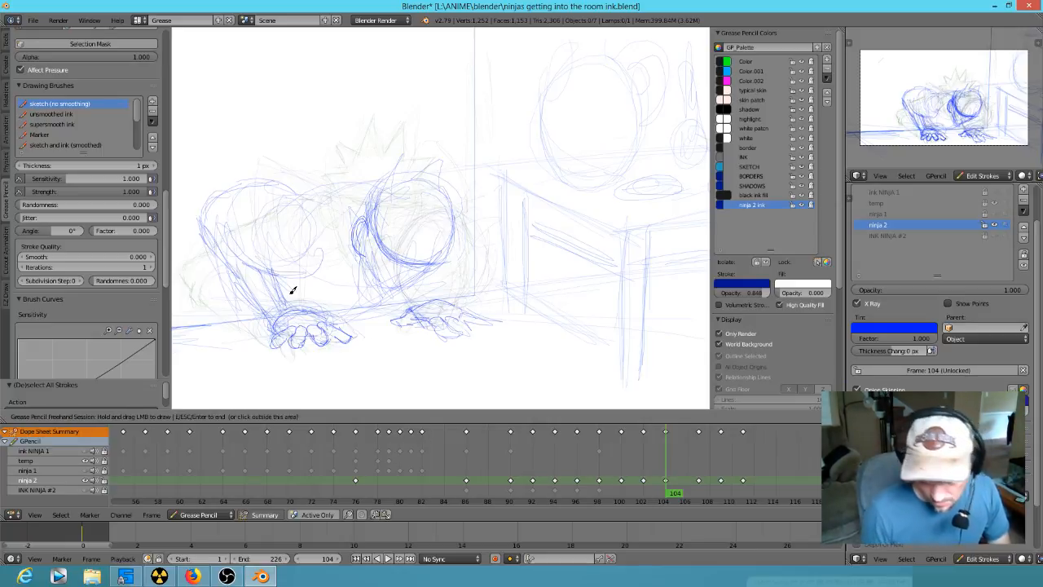
- Add inner lines to the raised left arm at frame 107, checking them against the neighbouring keyframes
{"action": "key", "text": "Up"}
{"action": "mouse_move", "coordinate": [286, 283]}
{"action": "left_mouse_down"}
{"action": "mouse_move", "coordinate": [264, 158]}
{"action": "mouse_move", "coordinate": [282, 169]}
{"action": "mouse_move", "coordinate": [295, 237]}
{"action": "mouse_move", "coordinate": [298, 222]}
{"action": "left_mouse_up"}
{"action": "key", "text": "Down"}
{"action": "key", "text": "Up"}
{"action": "key", "text": "Down"}
{"action": "key", "text": "Up"}
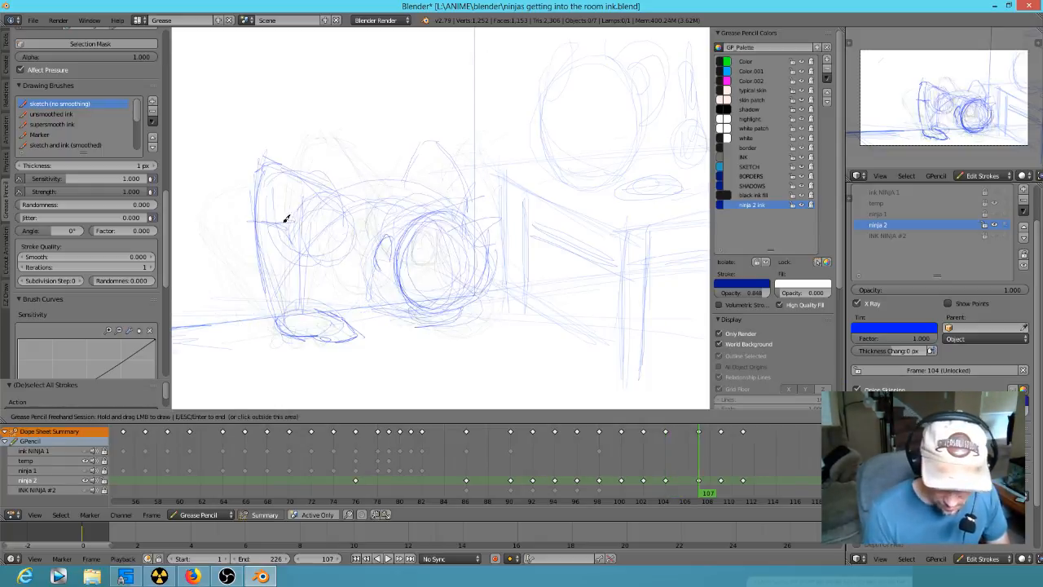
{"action": "key", "text": "Up"}
{"action": "key", "text": "Down"}
- Redraw the left arm's elbow and forearm edges at frame 104 and erase the excess shoulder curve
{"action": "key", "text": "Down"}
{"action": "mouse_move", "coordinate": [236, 244]}
{"action": "left_mouse_down"}
{"action": "mouse_move", "coordinate": [235, 232]}
{"action": "mouse_move", "coordinate": [220, 264]}
{"action": "left_mouse_up"}
{"action": "key", "text": "Down"}
{"action": "key", "text": "Up"}
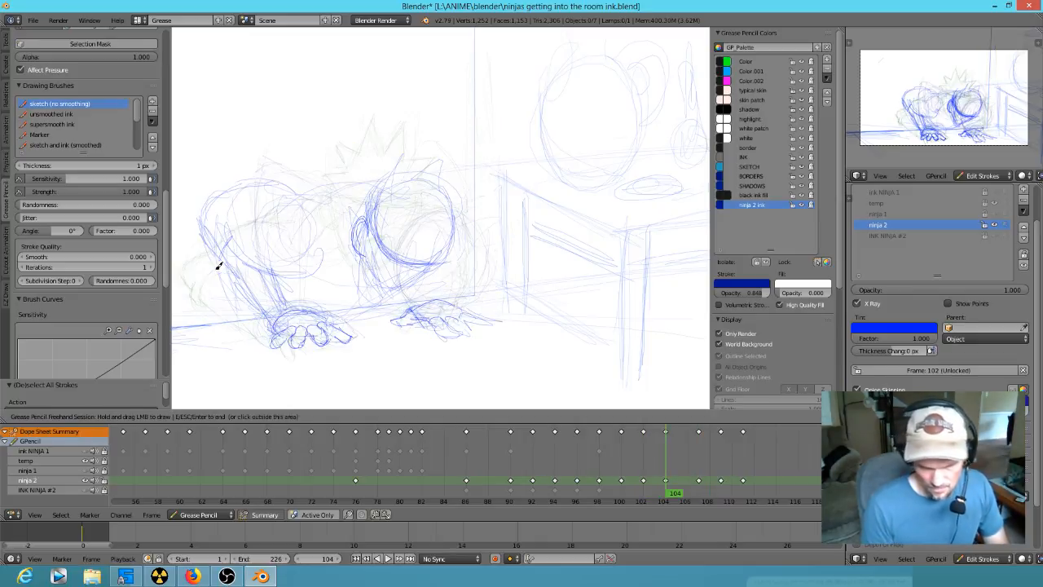
{"action": "right_click_drag", "start_coordinate": [271, 286], "coordinate": [219, 266]}
{"action": "mouse_move", "coordinate": [215, 229]}
{"action": "left_mouse_down"}
{"action": "mouse_move", "coordinate": [265, 309]}
{"action": "mouse_move", "coordinate": [220, 263]}
{"action": "left_mouse_up"}
{"action": "left_click_drag", "start_coordinate": [220, 261], "coordinate": [233, 240]}
{"action": "right_click_drag", "start_coordinate": [235, 232], "coordinate": [236, 238]}
{"action": "mouse_move", "coordinate": [222, 262]}
{"action": "left_mouse_down"}
{"action": "mouse_move", "coordinate": [244, 247]}
{"action": "mouse_move", "coordinate": [220, 263]}
{"action": "left_mouse_up"}
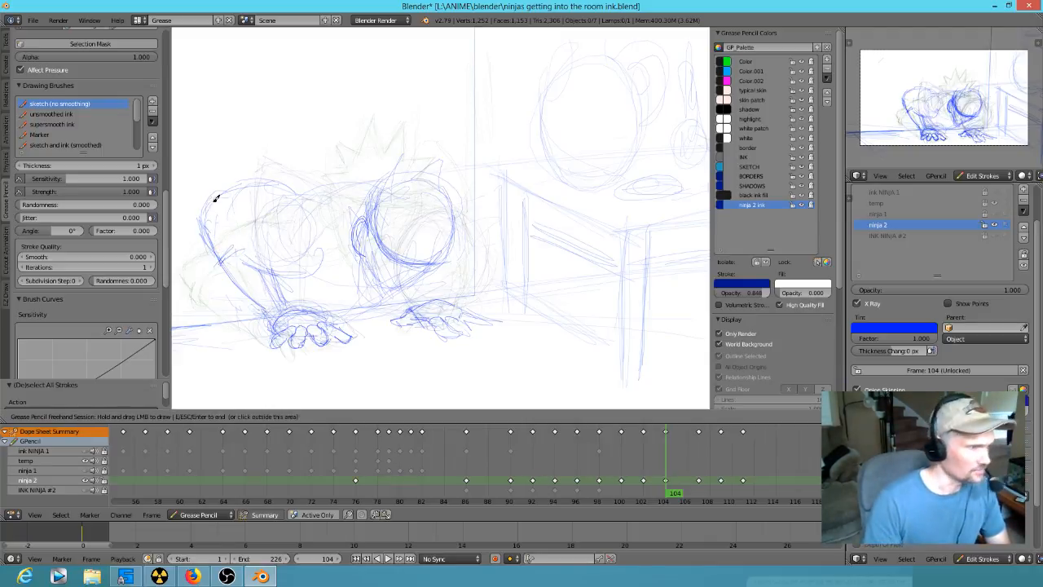
{"action": "mouse_move", "coordinate": [263, 269]}
{"action": "left_mouse_down"}
{"action": "mouse_move", "coordinate": [221, 235]}
{"action": "mouse_move", "coordinate": [230, 192]}
{"action": "mouse_move", "coordinate": [259, 181]}
{"action": "left_mouse_up"}
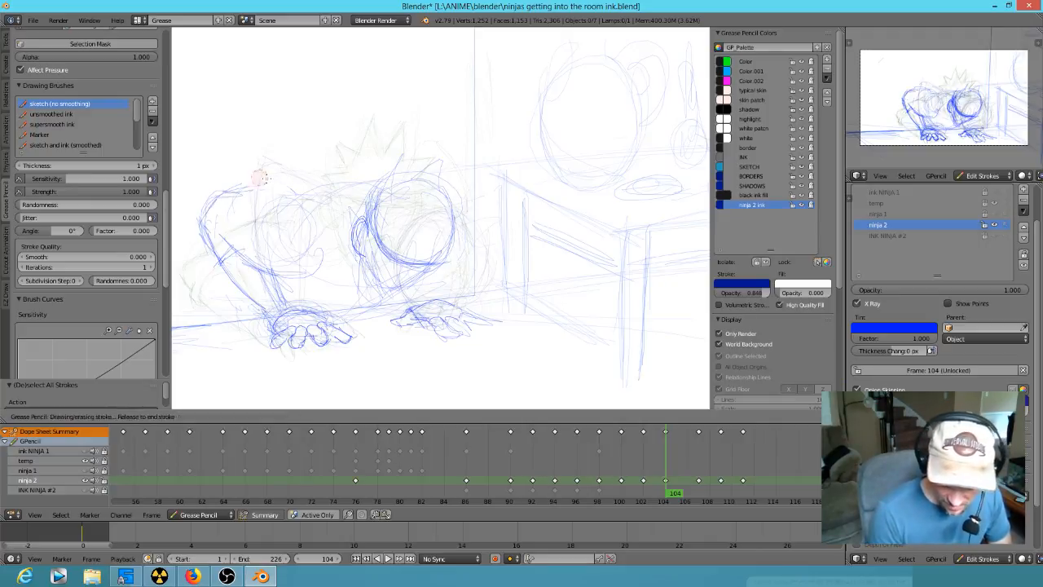
- Compare the left arm and shoulder poses across the keyframes around 102 and 104
{"action": "key", "text": "Up"}
{"action": "key", "text": "Up"}
{"action": "key", "text": "Down"}
{"action": "key", "text": "Up"}
{"action": "key", "text": "Down"}
{"action": "key", "text": "Down"}
{"action": "key", "text": "Down"}
{"action": "key", "text": "Down"}
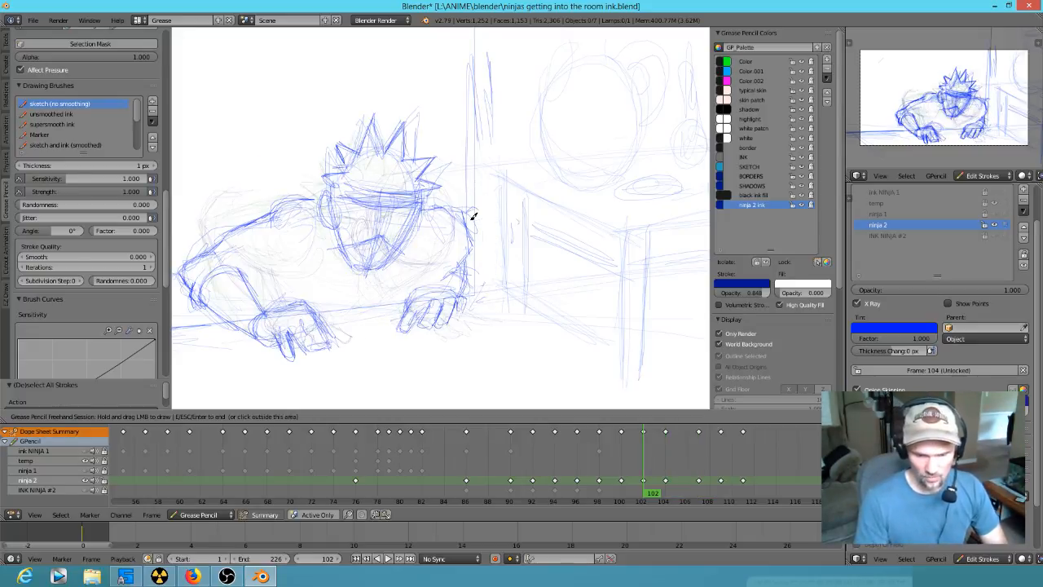
- Erase the left arm and shoulder lines at frame 100, leaving the hand on the table edge
{"action": "key", "text": "Down"}
{"action": "key", "text": "Down"}
{"action": "key", "text": "Up"}
{"action": "key", "text": "Up"}
{"action": "key", "text": "Up"}
{"action": "key", "text": "Up"}
- Sketch the armpit and sleeve folds beside the left forearm at frame 102
{"action": "mouse_move", "coordinate": [266, 246]}
{"action": "left_mouse_down"}
{"action": "mouse_move", "coordinate": [247, 276]}
{"action": "mouse_move", "coordinate": [285, 279]}
{"action": "left_mouse_up"}
{"action": "left_click_drag", "start_coordinate": [282, 283], "coordinate": [303, 280]}
{"action": "left_click_drag", "start_coordinate": [262, 260], "coordinate": [278, 269]}
{"action": "left_click_drag", "start_coordinate": [255, 259], "coordinate": [251, 275]}
{"action": "key", "text": "Down"}
{"action": "key", "text": "Up"}
{"action": "key", "text": "Down"}
{"action": "mouse_move", "coordinate": [288, 259]}
{"action": "right_mouse_down"}
{"action": "mouse_move", "coordinate": [232, 247]}
{"action": "mouse_move", "coordinate": [263, 273]}
{"action": "mouse_move", "coordinate": [239, 263]}
{"action": "mouse_move", "coordinate": [219, 193]}
{"action": "mouse_move", "coordinate": [213, 269]}
{"action": "mouse_move", "coordinate": [265, 293]}
{"action": "mouse_move", "coordinate": [224, 279]}
{"action": "mouse_move", "coordinate": [265, 204]}
{"action": "mouse_move", "coordinate": [290, 194]}
{"action": "right_mouse_up"}
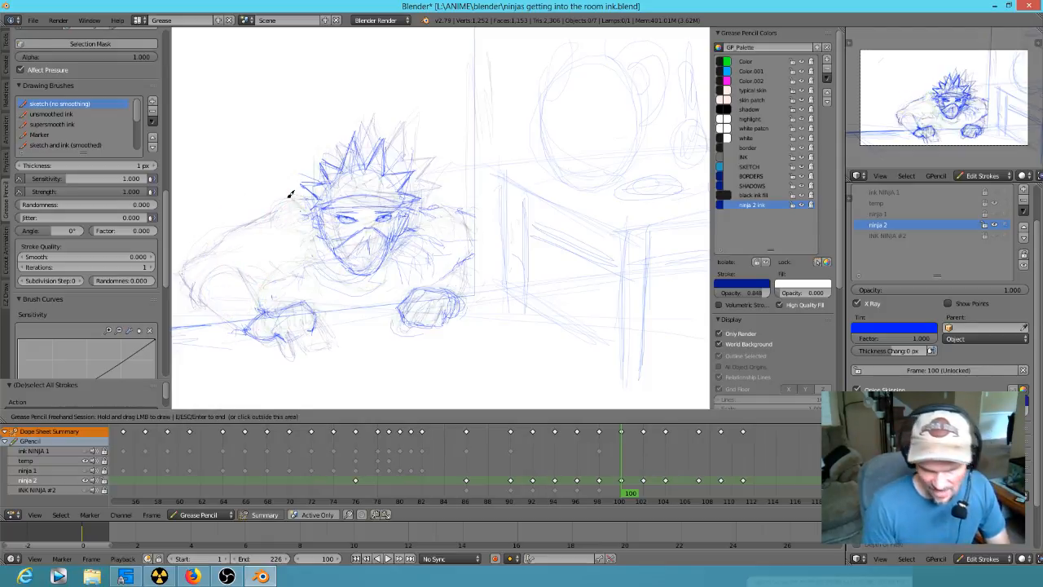
{"action": "key", "text": "Down"}
{"action": "key", "text": "Up"}
{"action": "key", "text": "Up"}
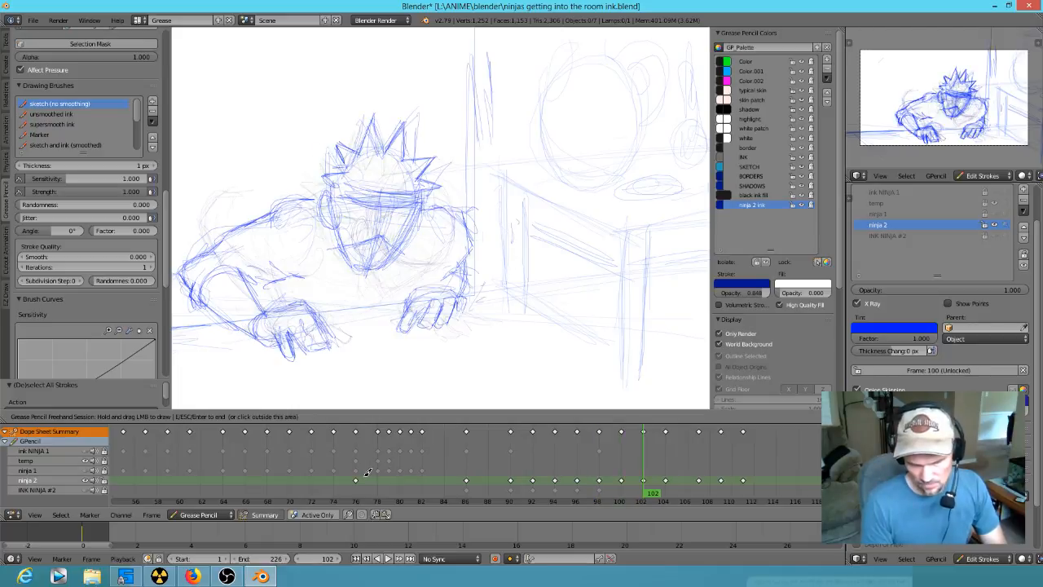
{"action": "key", "text": "Down"}
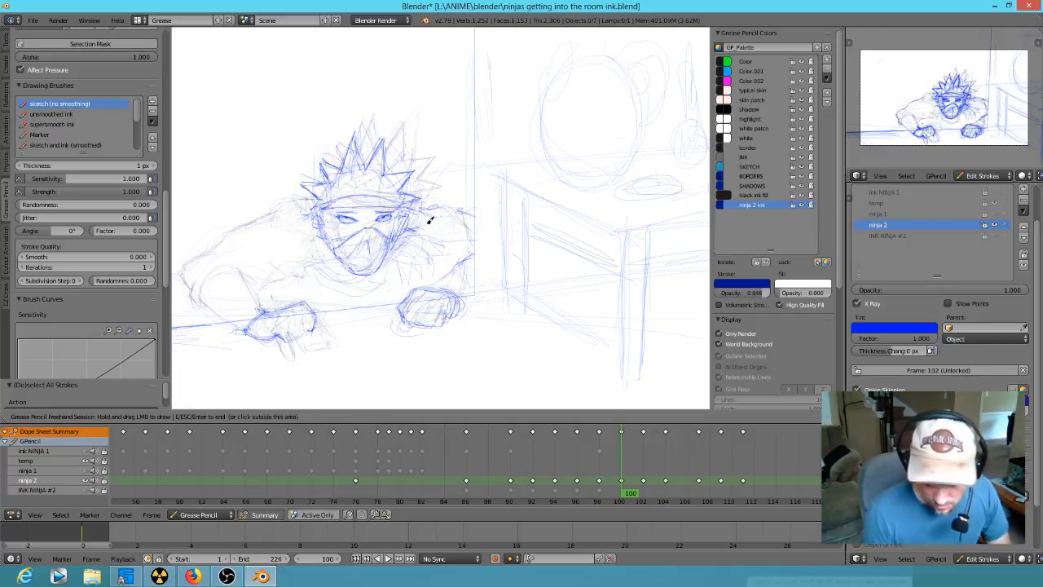
- Sketch the upper lids of both eyes below the headband at frame 102
{"action": "middle_click_drag", "start_coordinate": [415, 228], "coordinate": [520, 163], "text": "ctrl"}
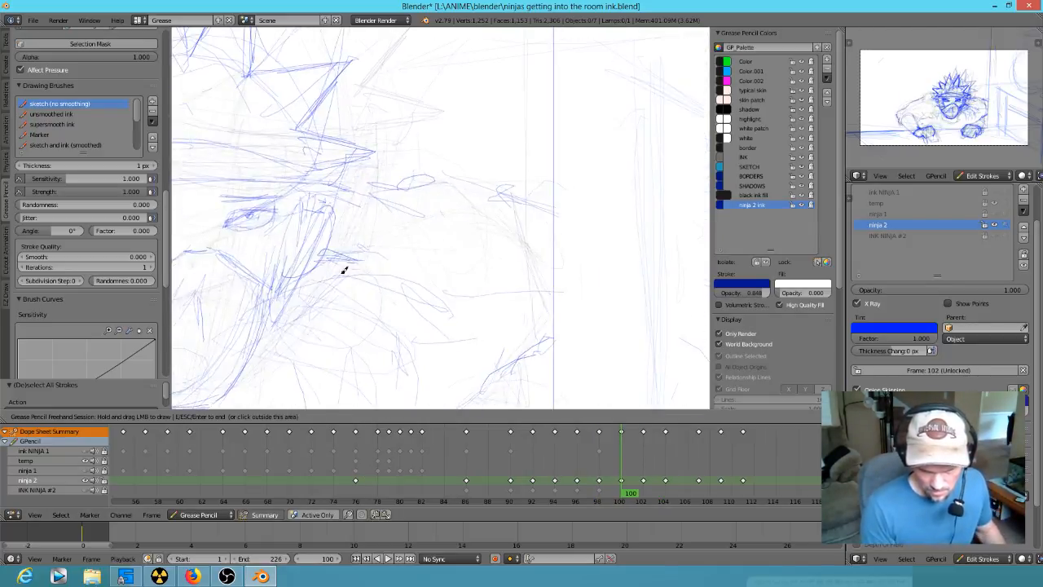
{"action": "mouse_move", "coordinate": [347, 270]}
{"action": "middle_mouse_down", "text": "shift"}
{"action": "mouse_move", "coordinate": [556, 256]}
{"action": "mouse_move", "coordinate": [534, 278]}
{"action": "mouse_move", "coordinate": [559, 261]}
{"action": "mouse_move", "coordinate": [550, 238]}
{"action": "middle_mouse_up", "text": "shift"}
{"action": "mouse_move", "coordinate": [520, 243]}
{"action": "left_mouse_down"}
{"action": "mouse_move", "coordinate": [513, 248]}
{"action": "mouse_move", "coordinate": [574, 230]}
{"action": "left_mouse_up"}
{"action": "left_click_drag", "start_coordinate": [574, 231], "coordinate": [571, 243]}
{"action": "left_click_drag", "start_coordinate": [419, 238], "coordinate": [419, 261]}
{"action": "mouse_move", "coordinate": [356, 234]}
{"action": "left_mouse_down"}
{"action": "mouse_move", "coordinate": [405, 237]}
{"action": "mouse_move", "coordinate": [371, 259]}
{"action": "mouse_move", "coordinate": [405, 260]}
{"action": "left_mouse_up"}
{"action": "mouse_move", "coordinate": [558, 252]}
{"action": "left_mouse_down"}
{"action": "mouse_move", "coordinate": [538, 256]}
{"action": "mouse_move", "coordinate": [573, 244]}
{"action": "mouse_move", "coordinate": [564, 260]}
{"action": "mouse_move", "coordinate": [586, 241]}
{"action": "mouse_move", "coordinate": [568, 256]}
{"action": "mouse_move", "coordinate": [573, 243]}
{"action": "left_mouse_up"}
{"action": "key", "text": "Up"}
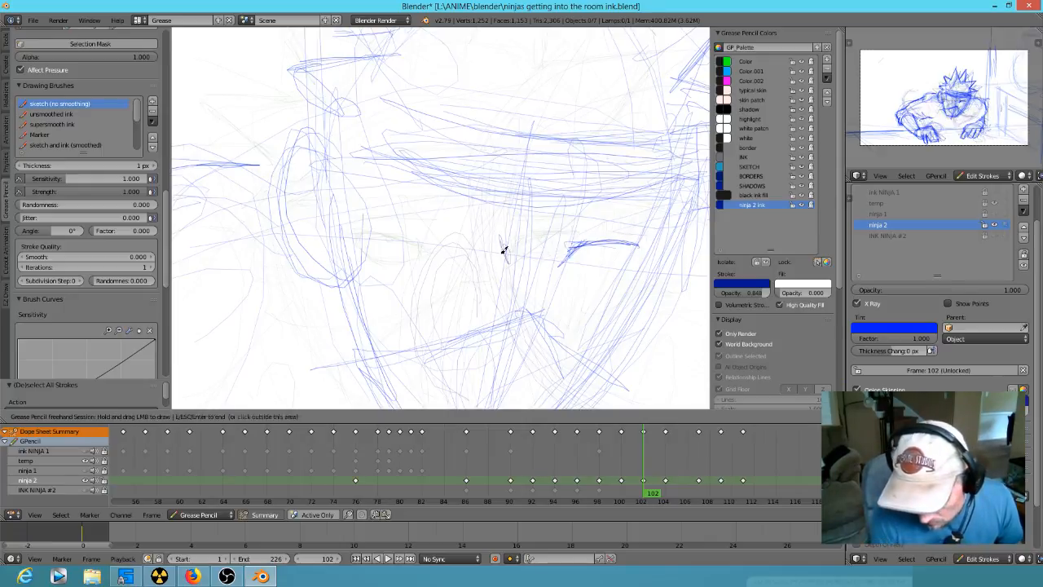
{"action": "mouse_move", "coordinate": [507, 235]}
{"action": "left_mouse_down"}
{"action": "mouse_move", "coordinate": [424, 226]}
{"action": "mouse_move", "coordinate": [501, 232]}
{"action": "mouse_move", "coordinate": [495, 251]}
{"action": "mouse_move", "coordinate": [506, 243]}
{"action": "left_mouse_up"}
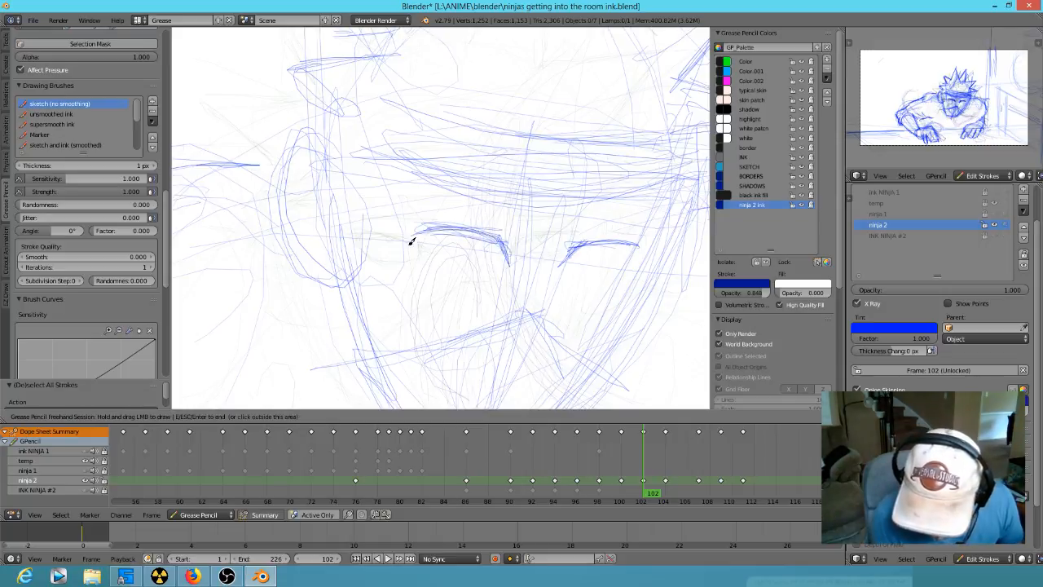
{"action": "key", "text": "Down"}
{"action": "key", "text": "Up"}
{"action": "key", "text": "Down"}
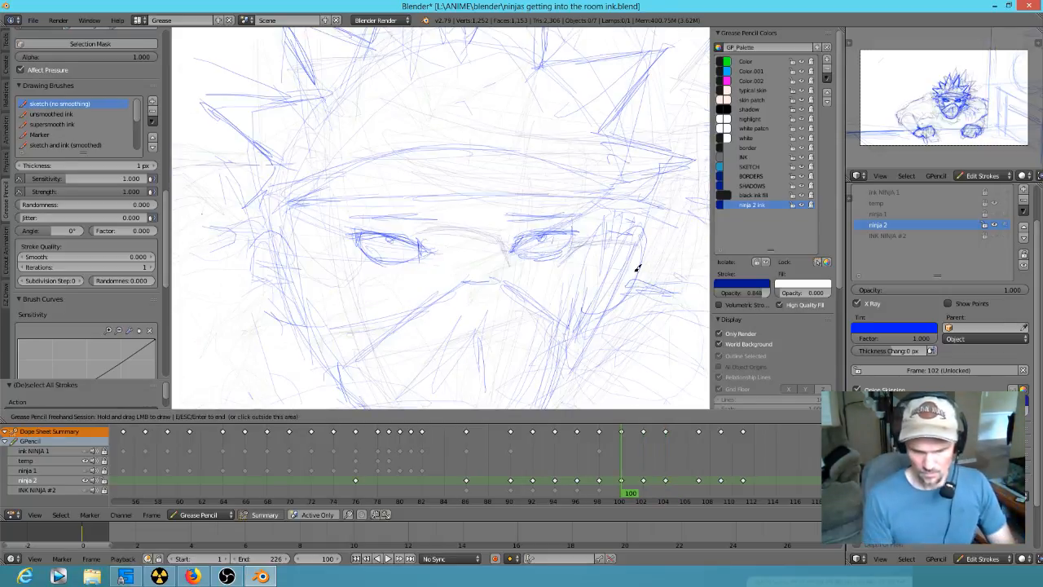
- Add the right eye's lower lid and erase the left eye's upper lid at frame 102
{"action": "key", "text": "Up"}
{"action": "left_click_drag", "start_coordinate": [493, 256], "coordinate": [438, 238]}
{"action": "left_click_drag", "start_coordinate": [573, 263], "coordinate": [612, 250]}
{"action": "key", "text": "Down"}
{"action": "key", "text": "Up"}
{"action": "mouse_move", "coordinate": [511, 261]}
{"action": "right_mouse_down"}
{"action": "mouse_move", "coordinate": [488, 268]}
{"action": "mouse_move", "coordinate": [444, 229]}
{"action": "mouse_move", "coordinate": [407, 267]}
{"action": "right_mouse_up"}
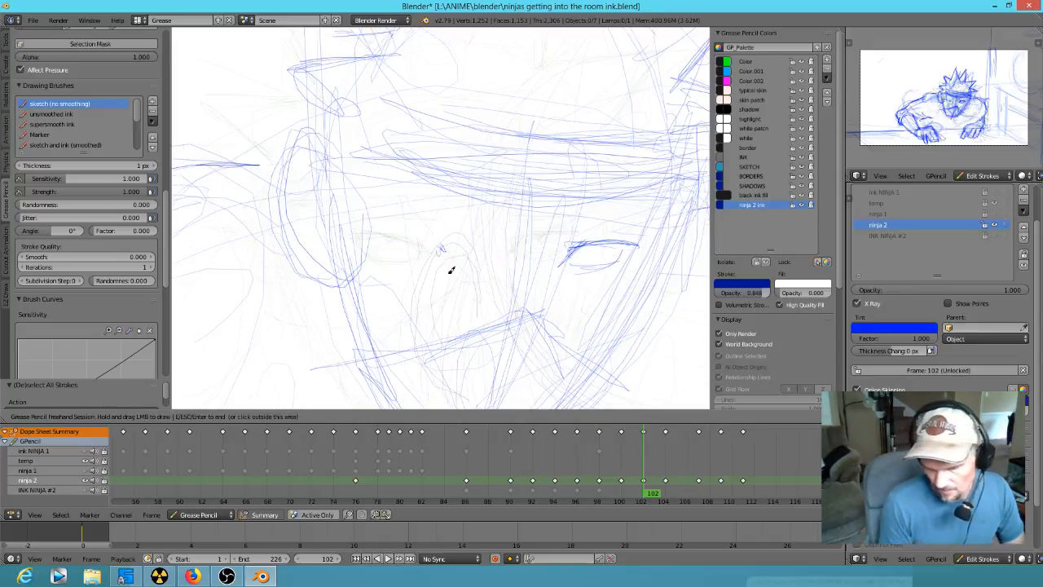
- Redraw the left eye's upper lid with its inner and outer corners at frame 102
{"action": "left_click_drag", "start_coordinate": [486, 254], "coordinate": [492, 260]}
{"action": "mouse_move", "coordinate": [483, 237]}
{"action": "left_mouse_down"}
{"action": "mouse_move", "coordinate": [487, 255]}
{"action": "mouse_move", "coordinate": [489, 243]}
{"action": "mouse_move", "coordinate": [433, 228]}
{"action": "left_mouse_up"}
{"action": "key", "text": "Down"}
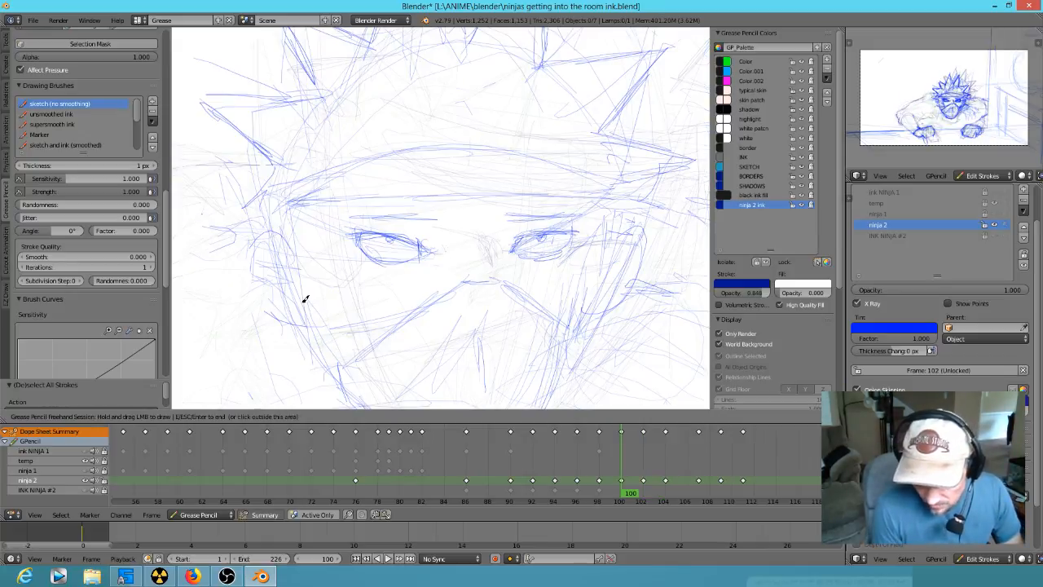
{"action": "key", "text": "Up"}
{"action": "mouse_move", "coordinate": [500, 244]}
{"action": "left_mouse_down"}
{"action": "mouse_move", "coordinate": [466, 234]}
{"action": "mouse_move", "coordinate": [487, 234]}
{"action": "left_mouse_up"}
{"action": "left_click_drag", "start_coordinate": [403, 238], "coordinate": [436, 259]}
- Close both eye shapes with lower lid strokes at frame 102
{"action": "key", "text": "Down"}
{"action": "key", "text": "Up"}
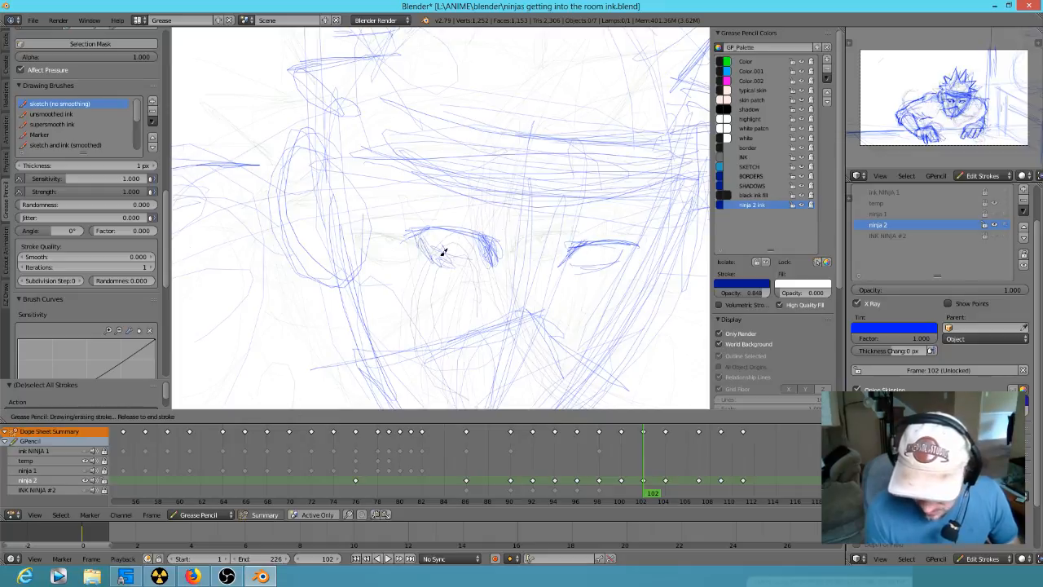
{"action": "left_click_drag", "start_coordinate": [471, 257], "coordinate": [481, 257]}
{"action": "left_click_drag", "start_coordinate": [577, 263], "coordinate": [617, 252]}
{"action": "key", "text": "Down"}
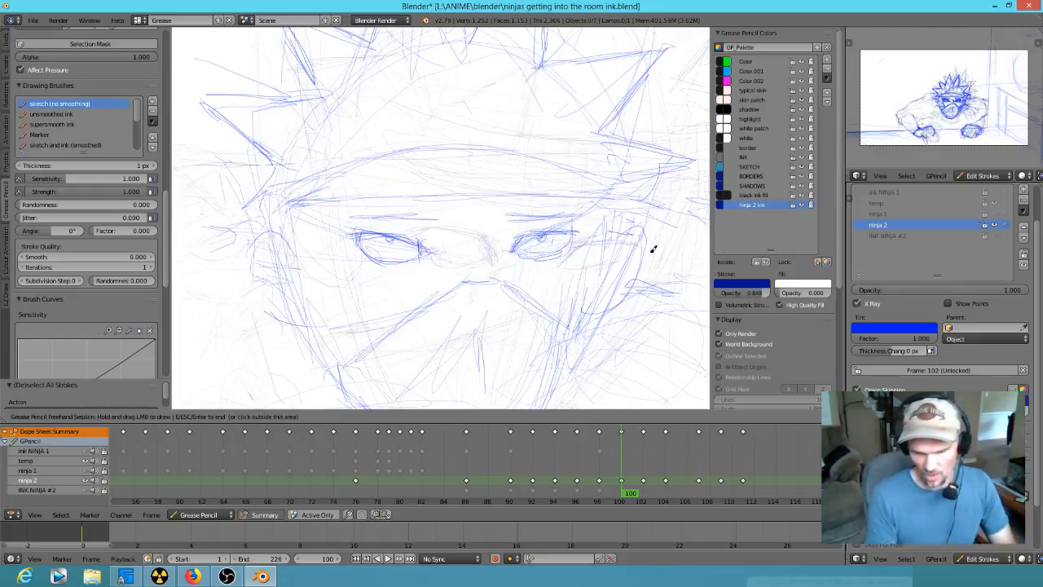
- Draw the mask's top edge over the nose bridge at frame 102 and darken the matching edge at frame 100
{"action": "key", "text": "Up"}
{"action": "left_click_drag", "start_coordinate": [510, 299], "coordinate": [538, 298]}
{"action": "key", "text": "Down"}
{"action": "left_click_drag", "start_coordinate": [461, 275], "coordinate": [463, 274]}
{"action": "key", "text": "Down"}
{"action": "key", "text": "Up"}
{"action": "key", "text": "Down"}
{"action": "key", "text": "Up"}
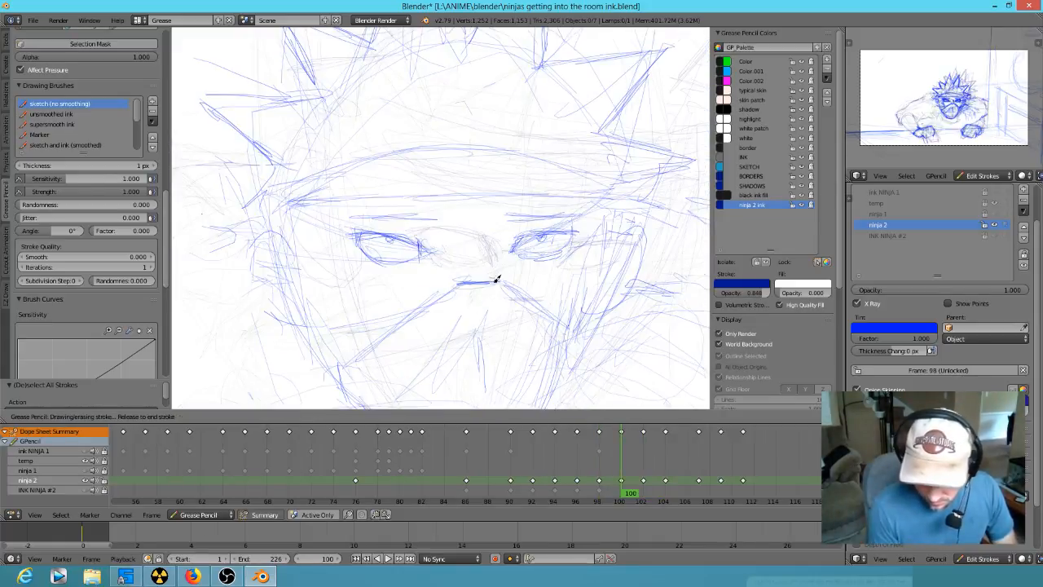
{"action": "key", "text": "Up"}
{"action": "mouse_move", "coordinate": [538, 301]}
{"action": "left_mouse_down"}
{"action": "mouse_move", "coordinate": [559, 310]}
{"action": "mouse_move", "coordinate": [566, 340]}
{"action": "left_mouse_up"}
{"action": "key", "text": "Down"}
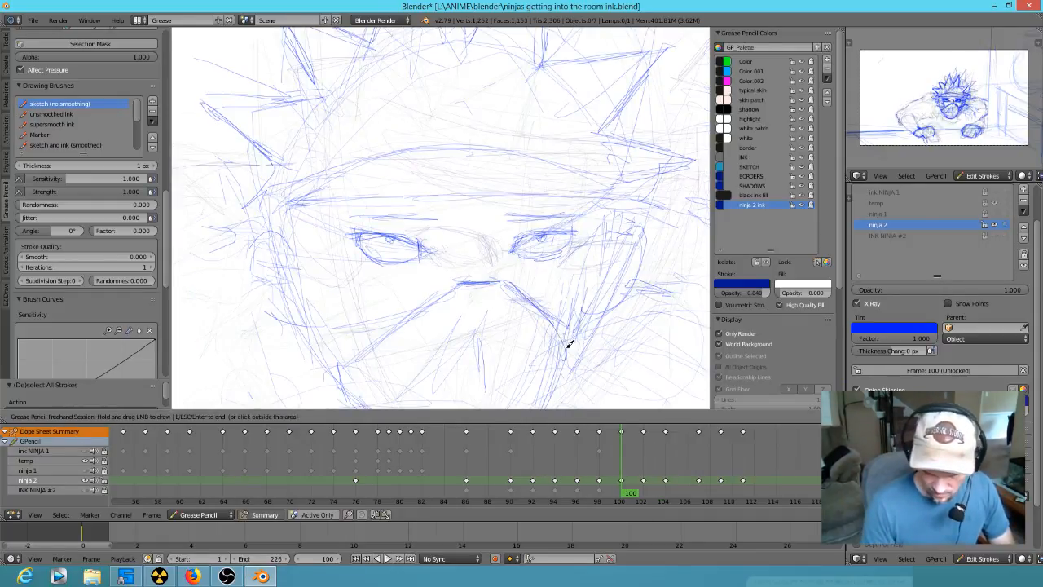
- Redraw the mask's right edge sloping from the nose bridge across the cheek at frame 102
{"action": "key", "text": "Down"}
{"action": "key", "text": "Up"}
{"action": "key", "text": "Up"}
{"action": "mouse_move", "coordinate": [558, 298]}
{"action": "left_mouse_down"}
{"action": "mouse_move", "coordinate": [584, 373]}
{"action": "mouse_move", "coordinate": [592, 360]}
{"action": "left_mouse_up"}
{"action": "right_click_drag", "start_coordinate": [574, 358], "coordinate": [548, 313]}
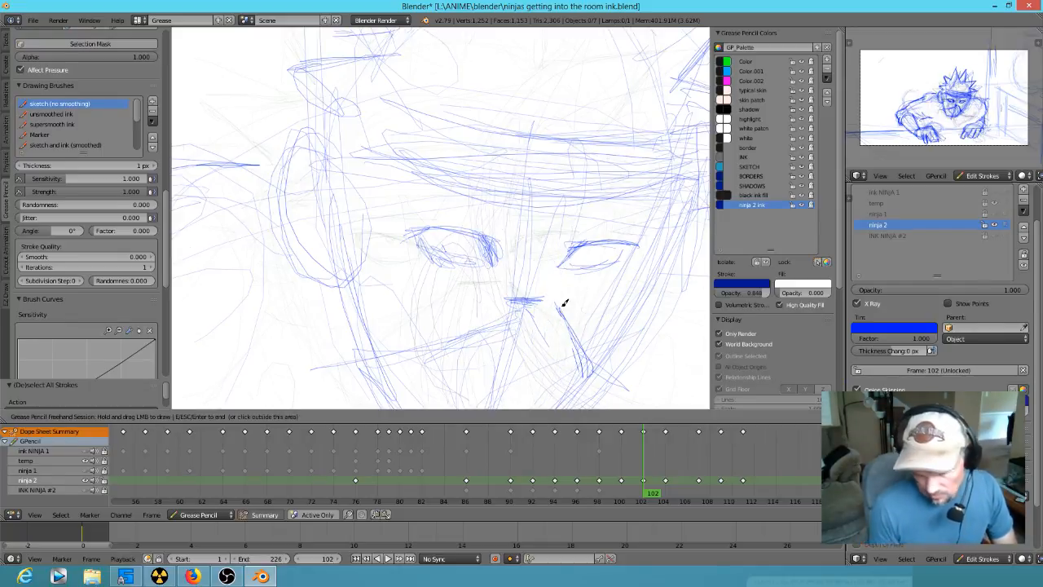
{"action": "left_click_drag", "start_coordinate": [531, 298], "coordinate": [562, 305]}
{"action": "key", "text": "Down"}
{"action": "key", "text": "Up"}
{"action": "key", "text": "Down"}
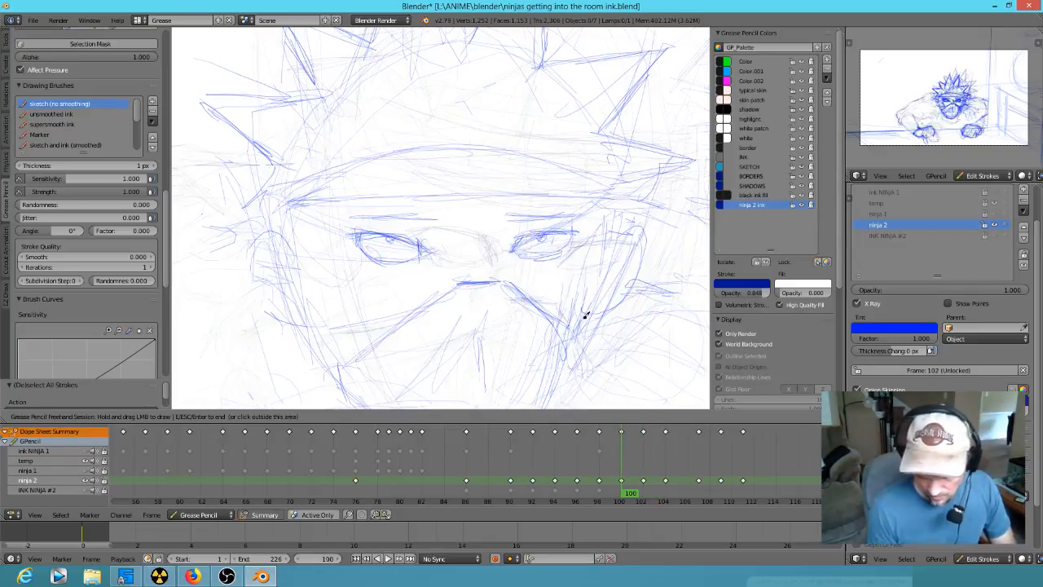
- Sketch fabric fold strokes radiating below the nose bridge on the mask at frame 102
{"action": "key", "text": "Down"}
{"action": "key", "text": "Down"}
{"action": "key", "text": "Up"}
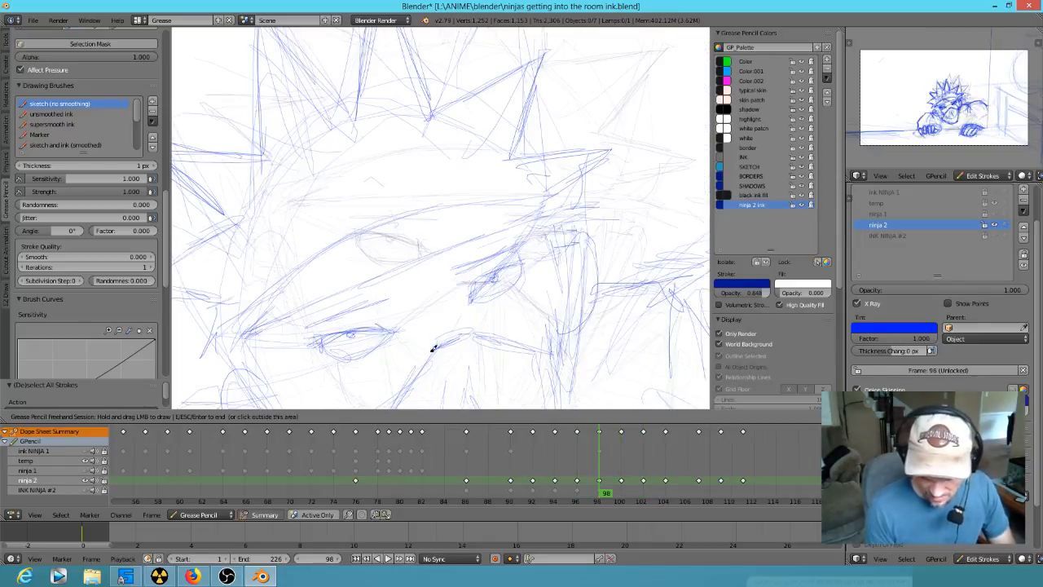
{"action": "key", "text": "Up"}
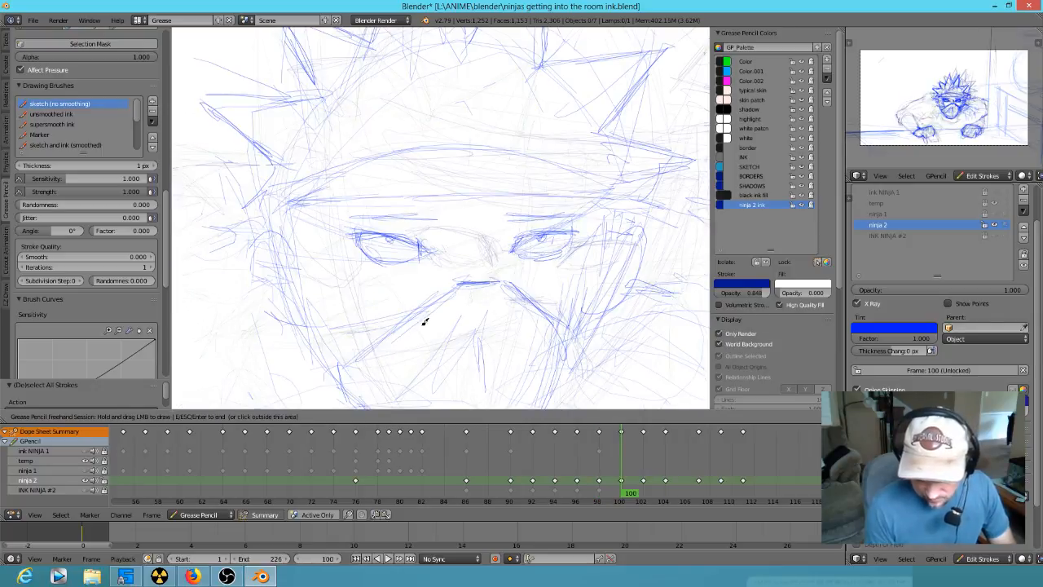
{"action": "key", "text": "Up"}
{"action": "mouse_move", "coordinate": [496, 303]}
{"action": "left_mouse_down"}
{"action": "mouse_move", "coordinate": [384, 333]}
{"action": "mouse_move", "coordinate": [445, 313]}
{"action": "left_mouse_up"}
{"action": "mouse_move", "coordinate": [507, 381]}
{"action": "right_mouse_down"}
{"action": "mouse_move", "coordinate": [524, 326]}
{"action": "mouse_move", "coordinate": [392, 356]}
{"action": "mouse_move", "coordinate": [495, 343]}
{"action": "right_mouse_up"}
{"action": "left_click_drag", "start_coordinate": [493, 302], "coordinate": [396, 333]}
{"action": "middle_click_drag", "start_coordinate": [617, 342], "coordinate": [567, 259], "text": "shift"}
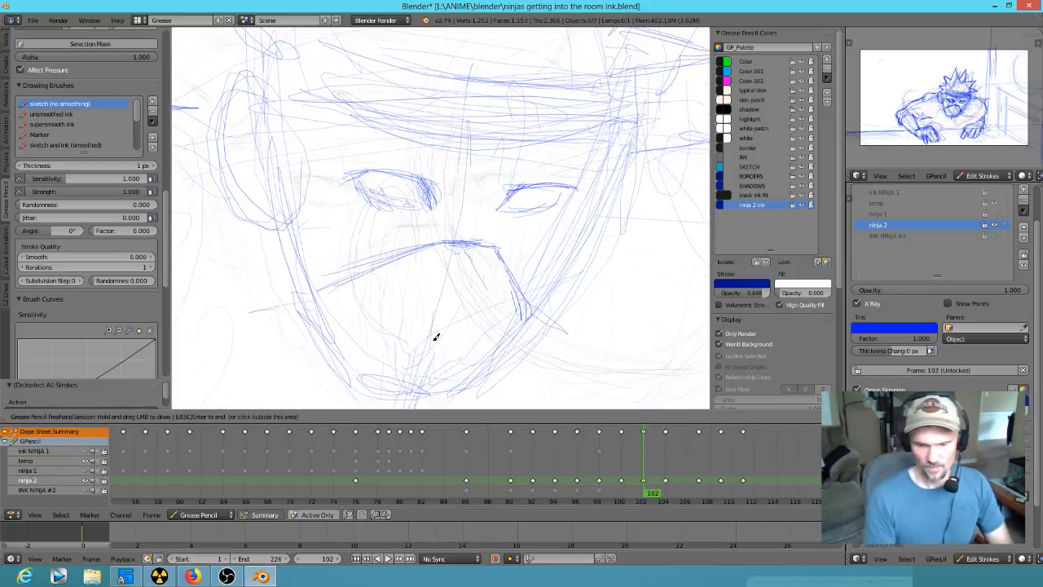
{"action": "key", "text": "Down"}
{"action": "key", "text": "Up"}
{"action": "mouse_move", "coordinate": [449, 265]}
{"action": "left_mouse_down"}
{"action": "mouse_move", "coordinate": [385, 314]}
{"action": "mouse_move", "coordinate": [469, 295]}
{"action": "left_mouse_up"}
- Erase both eyes at frame 102, keeping the mask's top edge
{"action": "key", "text": "Down"}
{"action": "key", "text": "Up"}
{"action": "mouse_move", "coordinate": [574, 190]}
{"action": "right_mouse_down"}
{"action": "mouse_move", "coordinate": [509, 204]}
{"action": "mouse_move", "coordinate": [528, 216]}
{"action": "mouse_move", "coordinate": [528, 206]}
{"action": "right_mouse_up"}
{"action": "mouse_move", "coordinate": [434, 183]}
{"action": "right_mouse_down"}
{"action": "mouse_move", "coordinate": [410, 200]}
{"action": "mouse_move", "coordinate": [416, 160]}
{"action": "right_mouse_up"}
- Darken the upper lids and irises of both eyes at frame 98
{"action": "key", "text": "Up"}
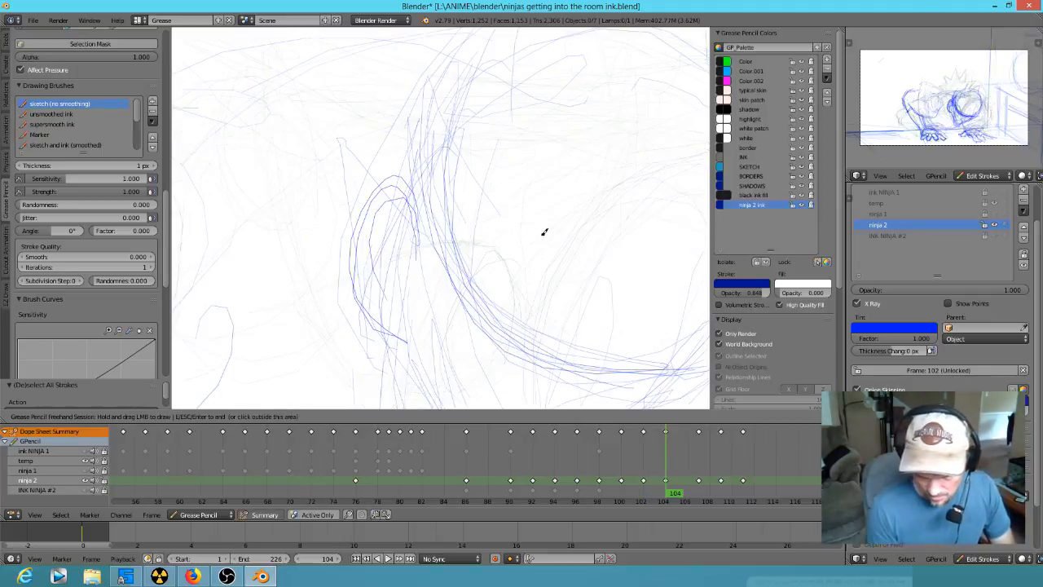
{"action": "key", "text": "Down"}
{"action": "key", "text": "Down"}
{"action": "key", "text": "Down"}
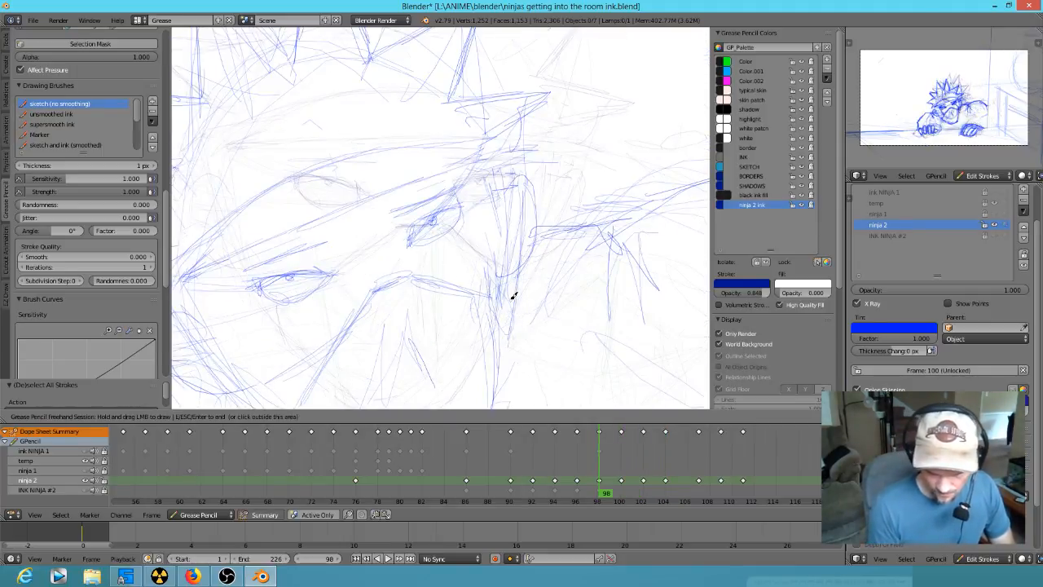
{"action": "mouse_move", "coordinate": [318, 271]}
{"action": "left_mouse_down"}
{"action": "mouse_move", "coordinate": [259, 284]}
{"action": "mouse_move", "coordinate": [323, 267]}
{"action": "left_mouse_up"}
{"action": "mouse_move", "coordinate": [419, 229]}
{"action": "left_mouse_down"}
{"action": "mouse_move", "coordinate": [405, 230]}
{"action": "mouse_move", "coordinate": [434, 217]}
{"action": "mouse_move", "coordinate": [408, 232]}
{"action": "left_mouse_up"}
{"action": "left_click_drag", "start_coordinate": [254, 285], "coordinate": [321, 270]}
{"action": "left_click_drag", "start_coordinate": [457, 206], "coordinate": [433, 221]}
{"action": "left_click_drag", "start_coordinate": [291, 277], "coordinate": [293, 280]}
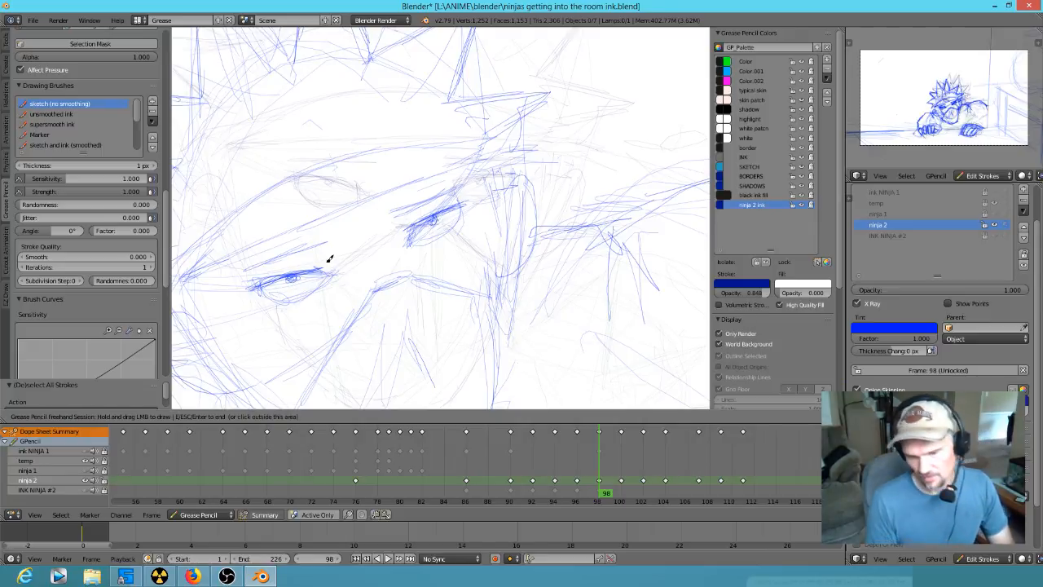
- Compare the eyes and nose bridge across frames 98, 100 and 102
{"action": "key", "text": "Up"}
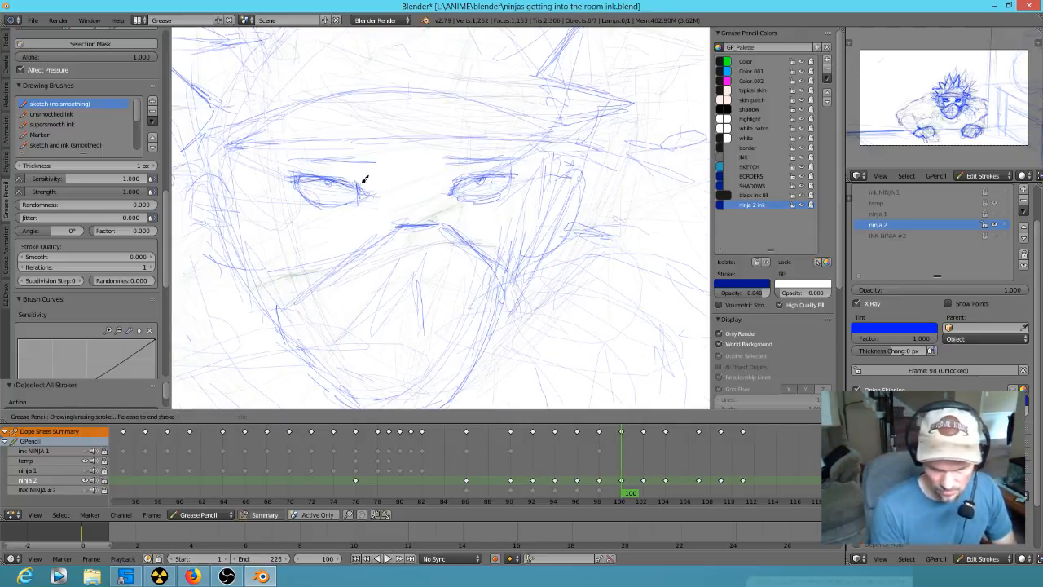
{"action": "key", "text": "Down"}
{"action": "key", "text": "Up"}
{"action": "key", "text": "Up"}
{"action": "key", "text": "Down"}
{"action": "key", "text": "Down"}
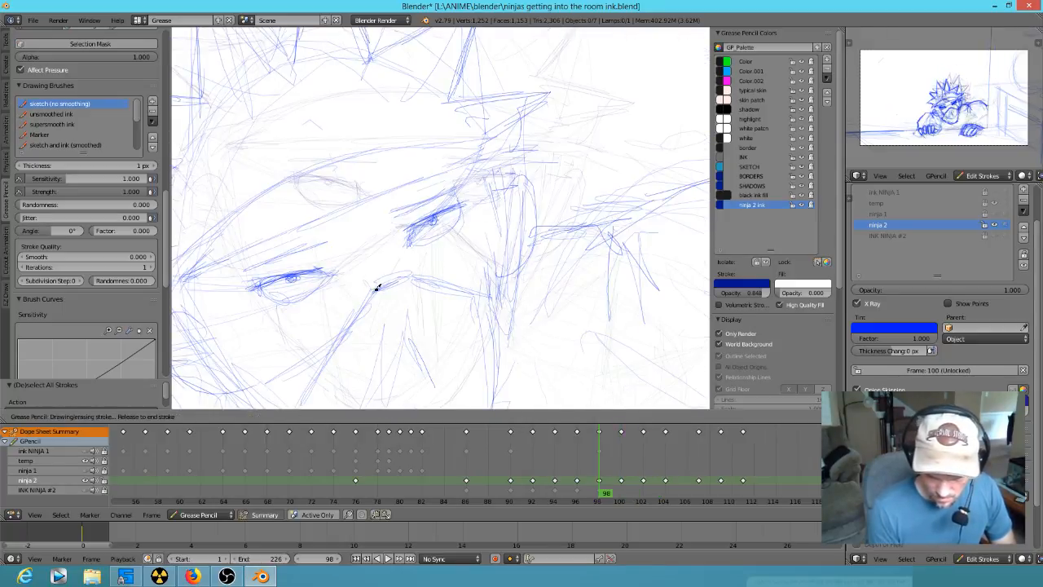
{"action": "key", "text": "Down"}
{"action": "key", "text": "Up"}
{"action": "key", "text": "Up"}
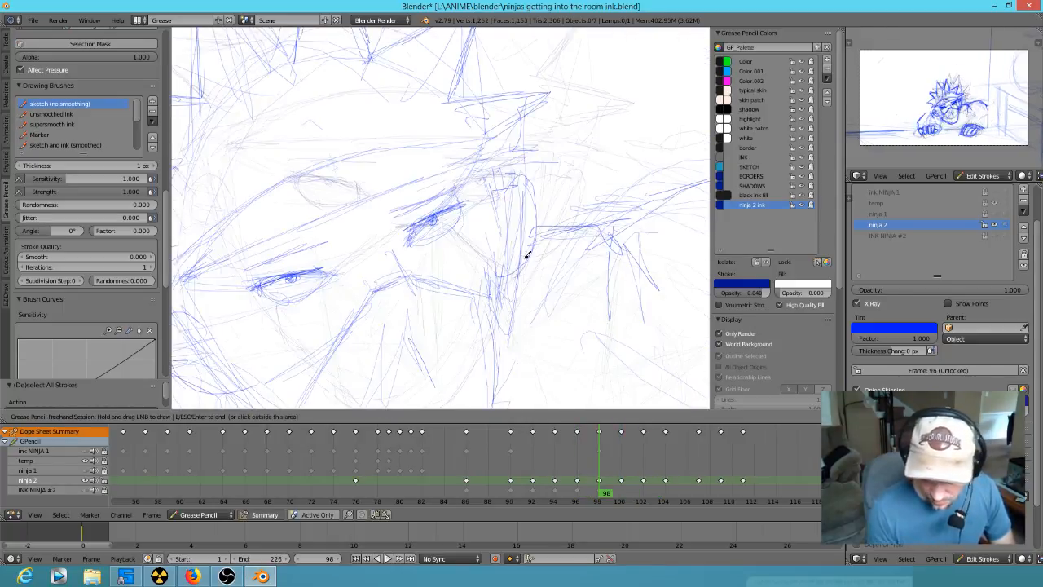
{"action": "key", "text": "Up"}
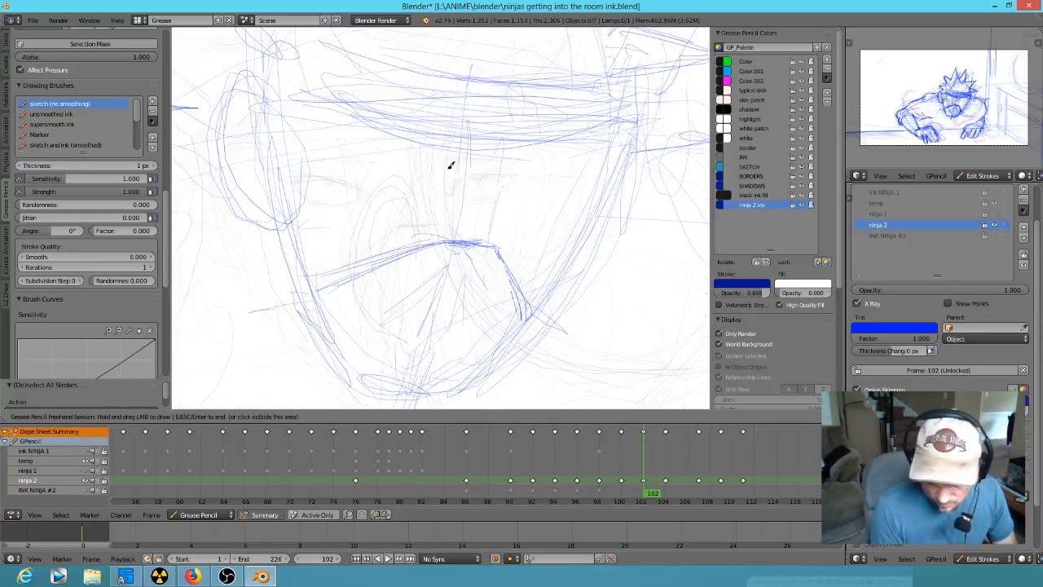
- Sketch the sides of the nose bridge and a downward-curving brow guideline at frame 102
{"action": "left_click_drag", "start_coordinate": [476, 153], "coordinate": [453, 256]}
{"action": "left_click_drag", "start_coordinate": [483, 106], "coordinate": [453, 238]}
{"action": "mouse_move", "coordinate": [337, 137]}
{"action": "left_mouse_down"}
{"action": "mouse_move", "coordinate": [330, 147]}
{"action": "mouse_move", "coordinate": [444, 191]}
{"action": "left_mouse_up"}
{"action": "mouse_move", "coordinate": [607, 124]}
{"action": "left_mouse_down"}
{"action": "mouse_move", "coordinate": [459, 180]}
{"action": "mouse_move", "coordinate": [344, 154]}
{"action": "left_mouse_up"}
- Draw vertical strokes for both sides of the nose bridge at frame 100
{"action": "key", "text": "Up"}
{"action": "key", "text": "Down"}
{"action": "key", "text": "Down"}
{"action": "left_click_drag", "start_coordinate": [446, 153], "coordinate": [446, 184]}
{"action": "mouse_move", "coordinate": [374, 160]}
{"action": "left_mouse_down"}
{"action": "mouse_move", "coordinate": [374, 191]}
{"action": "mouse_move", "coordinate": [360, 198]}
{"action": "left_mouse_up"}
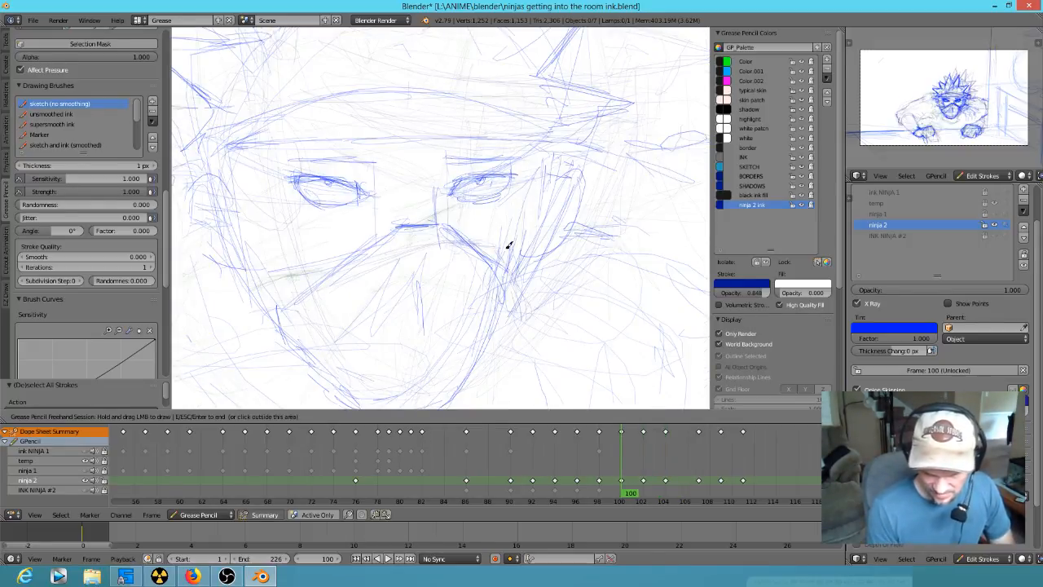
- Redraw the left eye at frame 102 with an upper lid slanting down toward the nose
{"action": "key", "text": "Down"}
{"action": "key", "text": "Up"}
{"action": "key", "text": "Up"}
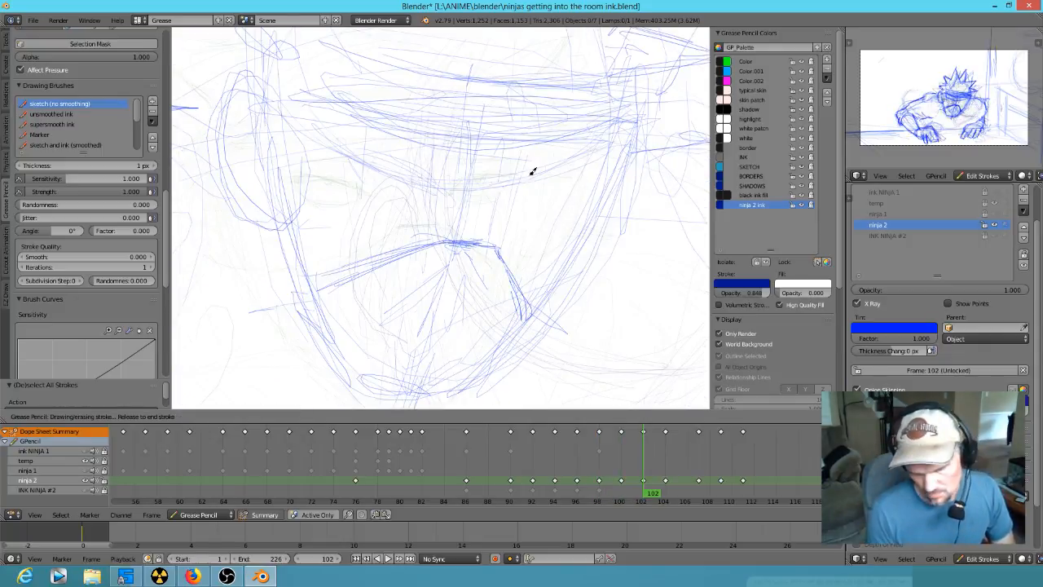
{"action": "left_click_drag", "start_coordinate": [467, 214], "coordinate": [406, 219]}
{"action": "left_click_drag", "start_coordinate": [360, 163], "coordinate": [420, 186]}
{"action": "left_click_drag", "start_coordinate": [352, 160], "coordinate": [380, 203]}
{"action": "mouse_move", "coordinate": [352, 160]}
{"action": "left_mouse_down"}
{"action": "mouse_move", "coordinate": [381, 203]}
{"action": "mouse_move", "coordinate": [428, 194]}
{"action": "left_mouse_up"}
{"action": "left_click_drag", "start_coordinate": [383, 200], "coordinate": [427, 191]}
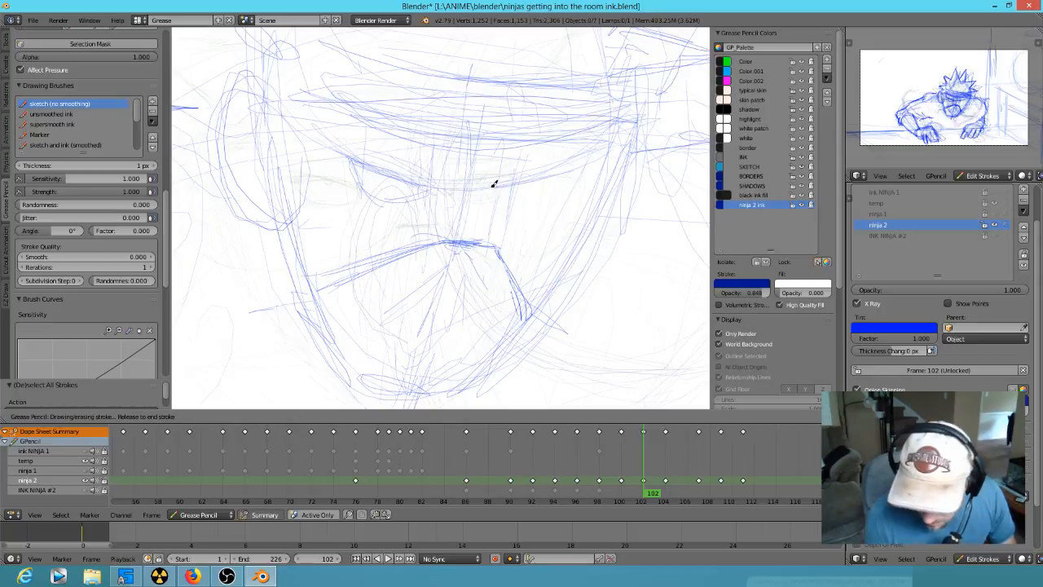
- Draw the matching slanted right eye at frame 102, then add the inner corner and iris details to both eyes
{"action": "mouse_move", "coordinate": [494, 197]}
{"action": "left_mouse_down"}
{"action": "mouse_move", "coordinate": [544, 193]}
{"action": "mouse_move", "coordinate": [567, 171]}
{"action": "left_mouse_up"}
{"action": "mouse_move", "coordinate": [408, 210]}
{"action": "right_mouse_down"}
{"action": "mouse_move", "coordinate": [386, 216]}
{"action": "mouse_move", "coordinate": [354, 171]}
{"action": "right_mouse_up"}
{"action": "mouse_move", "coordinate": [394, 174]}
{"action": "left_mouse_down"}
{"action": "mouse_move", "coordinate": [334, 151]}
{"action": "mouse_move", "coordinate": [364, 195]}
{"action": "mouse_move", "coordinate": [423, 173]}
{"action": "left_mouse_up"}
{"action": "mouse_move", "coordinate": [536, 181]}
{"action": "left_mouse_down"}
{"action": "mouse_move", "coordinate": [518, 186]}
{"action": "mouse_move", "coordinate": [574, 169]}
{"action": "left_mouse_up"}
{"action": "left_click_drag", "start_coordinate": [517, 200], "coordinate": [535, 192]}
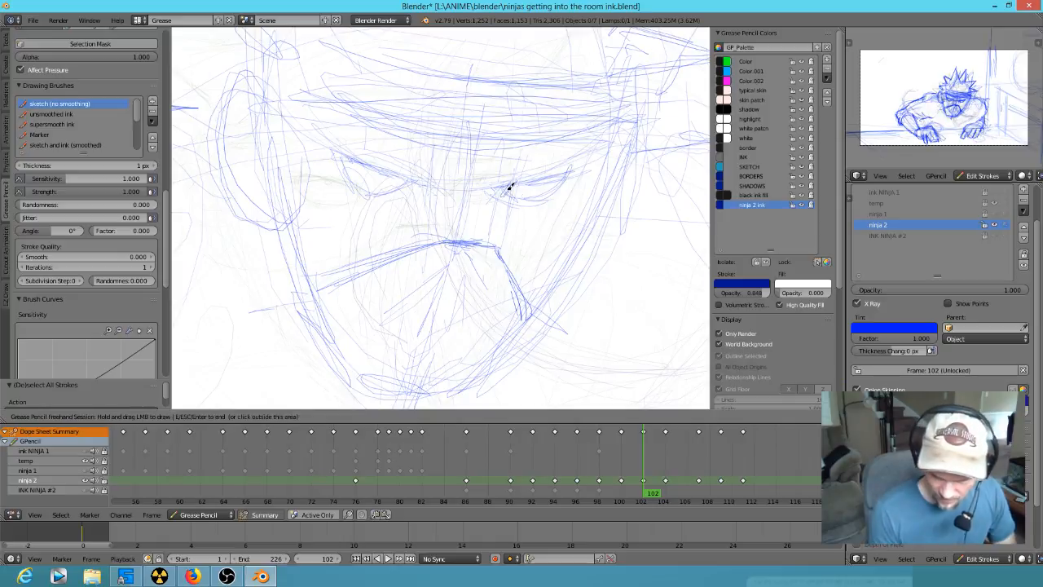
{"action": "left_click_drag", "start_coordinate": [400, 169], "coordinate": [402, 187]}
{"action": "mouse_move", "coordinate": [554, 183]}
{"action": "left_mouse_down"}
{"action": "mouse_move", "coordinate": [522, 186]}
{"action": "mouse_move", "coordinate": [541, 182]}
{"action": "left_mouse_up"}
- Refine both eyes' inner corners at frame 102 and add an angry brow slanting over the left eye
{"action": "key", "text": "Down"}
{"action": "key", "text": "Up"}
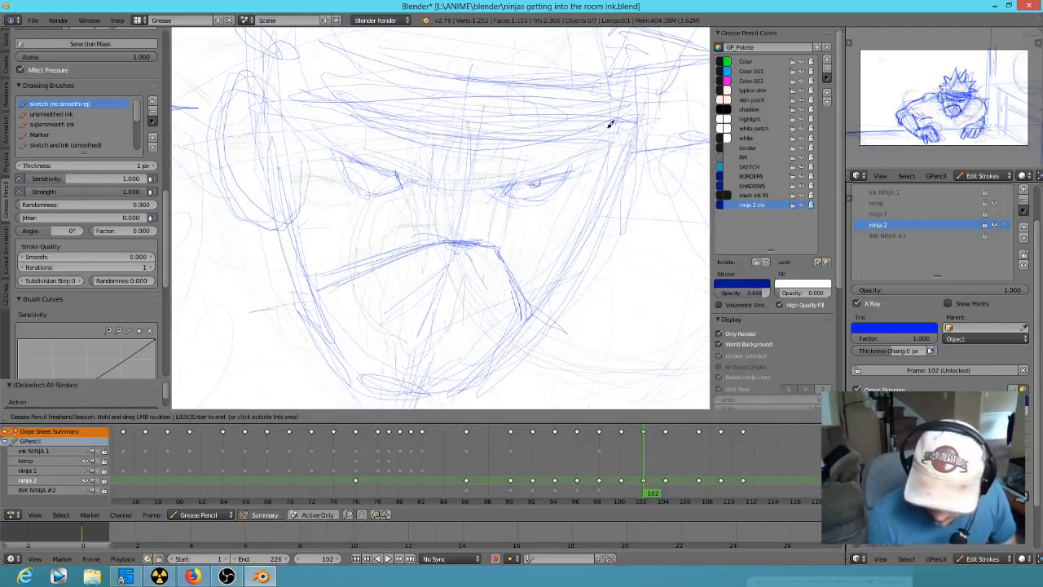
{"action": "mouse_move", "coordinate": [392, 173]}
{"action": "left_mouse_down"}
{"action": "mouse_move", "coordinate": [356, 158]}
{"action": "mouse_move", "coordinate": [348, 183]}
{"action": "left_mouse_up"}
{"action": "left_click_drag", "start_coordinate": [352, 181], "coordinate": [399, 192]}
{"action": "mouse_move", "coordinate": [530, 201]}
{"action": "left_mouse_down"}
{"action": "mouse_move", "coordinate": [567, 185]}
{"action": "mouse_move", "coordinate": [552, 154]}
{"action": "mouse_move", "coordinate": [579, 158]}
{"action": "mouse_move", "coordinate": [494, 186]}
{"action": "left_mouse_up"}
{"action": "mouse_move", "coordinate": [408, 174]}
{"action": "left_mouse_down"}
{"action": "mouse_move", "coordinate": [385, 157]}
{"action": "mouse_move", "coordinate": [400, 179]}
{"action": "mouse_move", "coordinate": [415, 170]}
{"action": "mouse_move", "coordinate": [344, 128]}
{"action": "mouse_move", "coordinate": [326, 129]}
{"action": "left_mouse_up"}
- Clean up the overlapping headband lines across the forehead at frame 102
{"action": "left_click_drag", "start_coordinate": [278, 69], "coordinate": [577, 113]}
{"action": "mouse_move", "coordinate": [618, 104]}
{"action": "right_mouse_down"}
{"action": "mouse_move", "coordinate": [343, 88]}
{"action": "mouse_move", "coordinate": [461, 124]}
{"action": "right_mouse_up"}
{"action": "key", "text": "Down"}
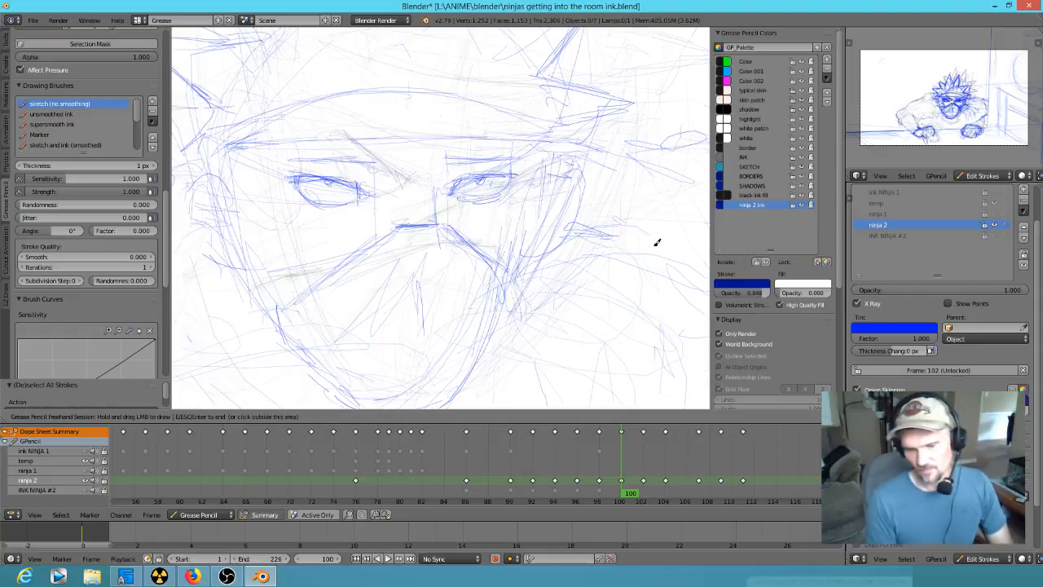
{"action": "key", "text": "Up"}
- Redraw the mask's top edge higher on the nose at frame 102, sloping down over both cheeks
{"action": "mouse_move", "coordinate": [494, 234]}
{"action": "right_mouse_down"}
{"action": "mouse_move", "coordinate": [403, 245]}
{"action": "mouse_move", "coordinate": [340, 275]}
{"action": "right_mouse_up"}
{"action": "key", "text": "Down"}
{"action": "key", "text": "Up"}
{"action": "mouse_move", "coordinate": [440, 212]}
{"action": "left_mouse_down"}
{"action": "mouse_move", "coordinate": [472, 225]}
{"action": "mouse_move", "coordinate": [438, 217]}
{"action": "mouse_move", "coordinate": [472, 225]}
{"action": "mouse_move", "coordinate": [391, 240]}
{"action": "mouse_move", "coordinate": [420, 227]}
{"action": "mouse_move", "coordinate": [323, 271]}
{"action": "left_mouse_up"}
{"action": "key", "text": "Down"}
{"action": "key", "text": "Up"}
{"action": "key", "text": "Down"}
{"action": "key", "text": "Up"}
{"action": "right_click_drag", "start_coordinate": [407, 254], "coordinate": [362, 267]}
{"action": "left_click_drag", "start_coordinate": [427, 220], "coordinate": [339, 262]}
{"action": "left_click_drag", "start_coordinate": [475, 218], "coordinate": [506, 262]}
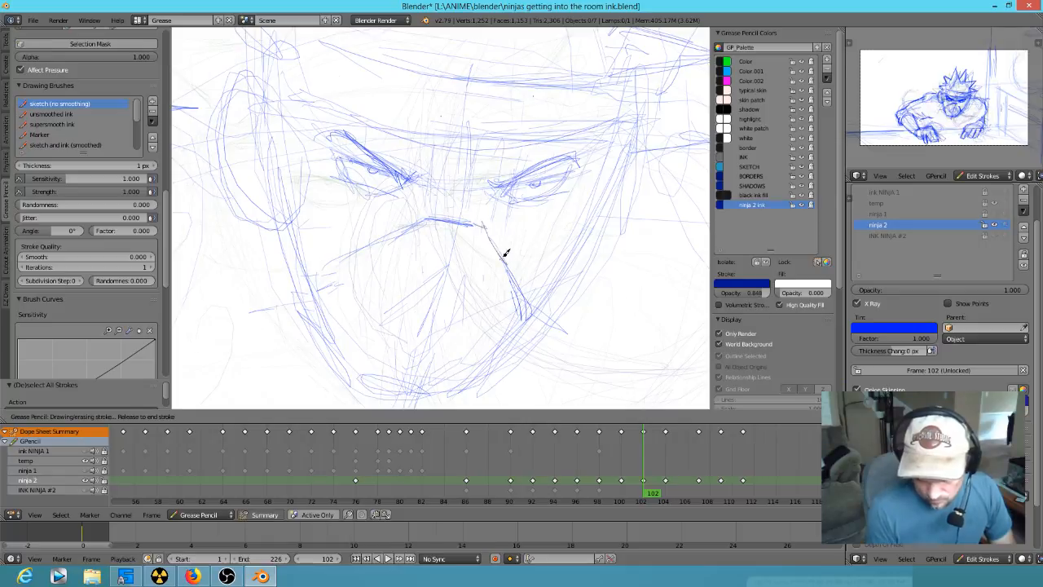
{"action": "left_click_drag", "start_coordinate": [576, 226], "coordinate": [554, 301]}
- Erase the rough left ear at frame 102 and redraw it with a cleaner outline
{"action": "mouse_move", "coordinate": [281, 135]}
{"action": "right_mouse_down"}
{"action": "mouse_move", "coordinate": [242, 79]}
{"action": "mouse_move", "coordinate": [220, 163]}
{"action": "mouse_move", "coordinate": [237, 217]}
{"action": "mouse_move", "coordinate": [291, 209]}
{"action": "mouse_move", "coordinate": [270, 128]}
{"action": "mouse_move", "coordinate": [237, 98]}
{"action": "mouse_move", "coordinate": [245, 217]}
{"action": "right_mouse_up"}
{"action": "left_click_drag", "start_coordinate": [222, 148], "coordinate": [282, 226]}
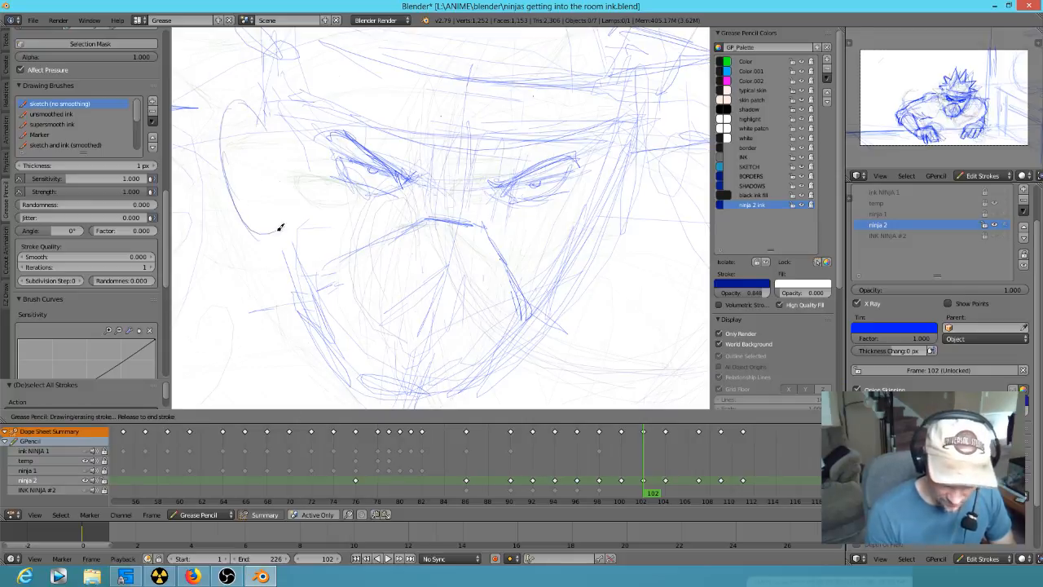
{"action": "left_click_drag", "start_coordinate": [235, 127], "coordinate": [249, 157]}
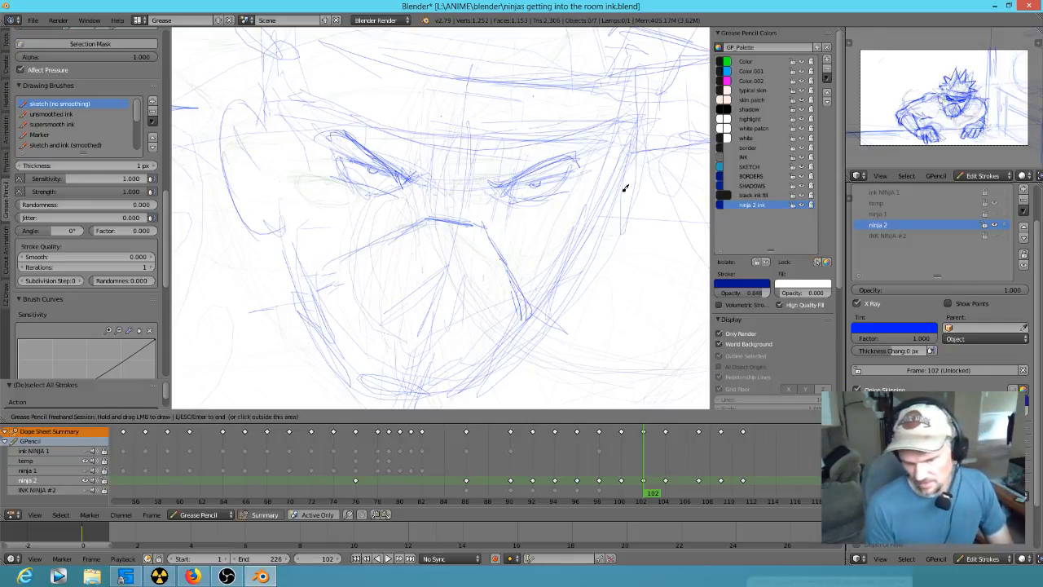
- Erase the loose jaw strokes at frame 102 and redraw both sides of the jaw down to the chin
{"action": "mouse_move", "coordinate": [592, 229]}
{"action": "right_mouse_down"}
{"action": "mouse_move", "coordinate": [598, 163]}
{"action": "mouse_move", "coordinate": [565, 266]}
{"action": "right_mouse_up"}
{"action": "left_click_drag", "start_coordinate": [607, 194], "coordinate": [511, 364]}
{"action": "mouse_move", "coordinate": [586, 240]}
{"action": "left_mouse_down"}
{"action": "mouse_move", "coordinate": [557, 292]}
{"action": "mouse_move", "coordinate": [482, 377]}
{"action": "left_mouse_up"}
{"action": "left_click_drag", "start_coordinate": [280, 214], "coordinate": [357, 372]}
{"action": "mouse_move", "coordinate": [273, 186]}
{"action": "left_mouse_down"}
{"action": "mouse_move", "coordinate": [322, 318]}
{"action": "mouse_move", "coordinate": [461, 396]}
{"action": "left_mouse_up"}
{"action": "mouse_move", "coordinate": [317, 300]}
{"action": "left_mouse_down"}
{"action": "mouse_move", "coordinate": [328, 362]}
{"action": "mouse_move", "coordinate": [433, 386]}
{"action": "mouse_move", "coordinate": [496, 377]}
{"action": "mouse_move", "coordinate": [572, 302]}
{"action": "left_mouse_up"}
{"action": "left_click_drag", "start_coordinate": [479, 390], "coordinate": [608, 214]}
- Strengthen the mask's upper edge at frame 102 and curve its right side out to the jawline
{"action": "left_click_drag", "start_coordinate": [427, 219], "coordinate": [346, 251]}
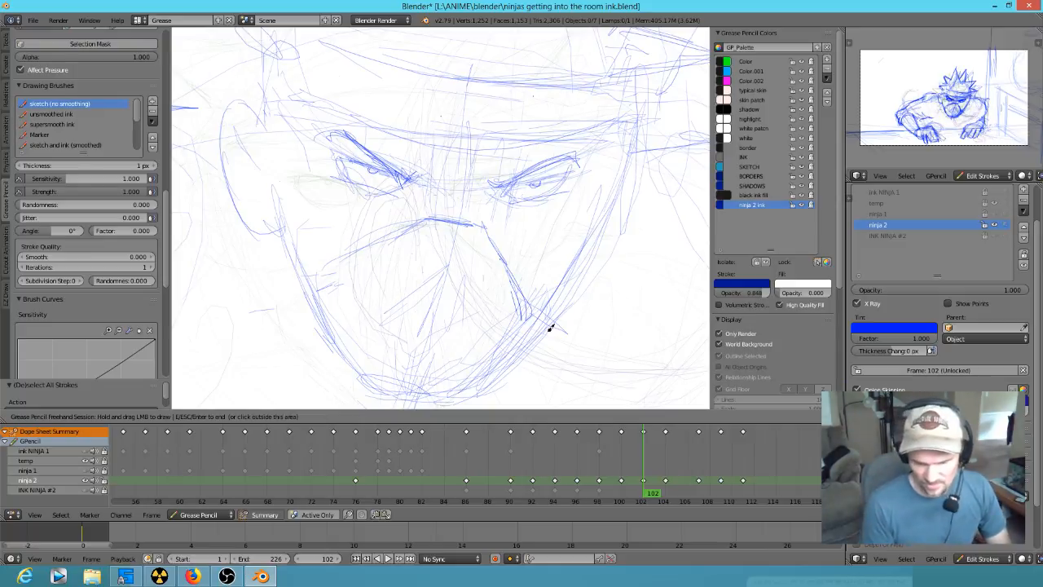
{"action": "mouse_move", "coordinate": [359, 242]}
{"action": "left_mouse_down"}
{"action": "mouse_move", "coordinate": [481, 227]}
{"action": "mouse_move", "coordinate": [521, 295]}
{"action": "left_mouse_up"}
{"action": "mouse_move", "coordinate": [502, 251]}
{"action": "left_mouse_down"}
{"action": "mouse_move", "coordinate": [527, 318]}
{"action": "mouse_move", "coordinate": [537, 320]}
{"action": "mouse_move", "coordinate": [535, 290]}
{"action": "left_mouse_up"}
{"action": "right_click_drag", "start_coordinate": [523, 313], "coordinate": [512, 282]}
{"action": "left_click_drag", "start_coordinate": [487, 223], "coordinate": [548, 315]}
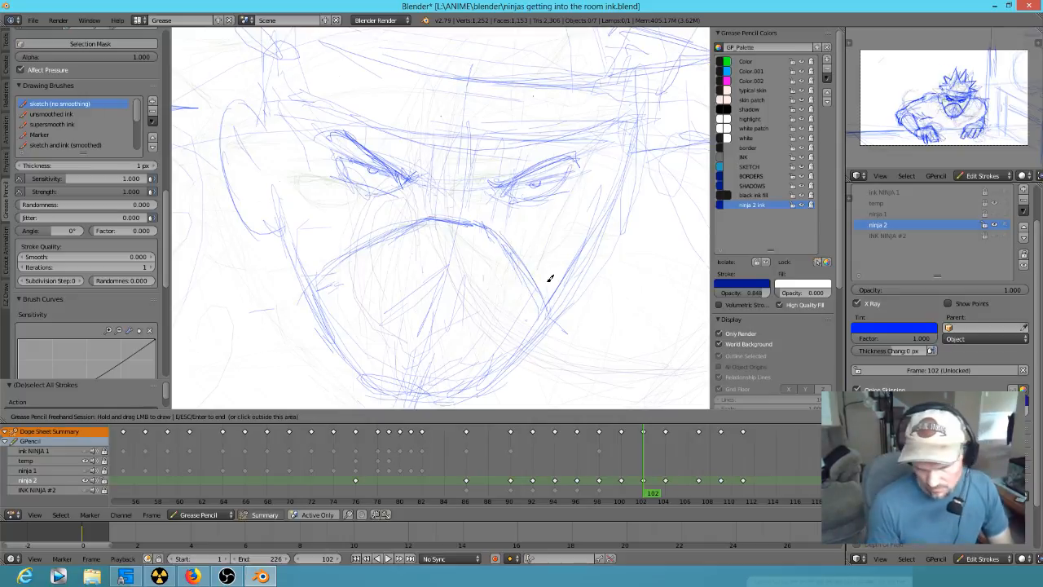
- Reshape the lids of both eyes at frame 102 and touch up the brows above them
{"action": "mouse_move", "coordinate": [401, 171]}
{"action": "left_mouse_down"}
{"action": "mouse_move", "coordinate": [342, 157]}
{"action": "mouse_move", "coordinate": [366, 193]}
{"action": "left_mouse_up"}
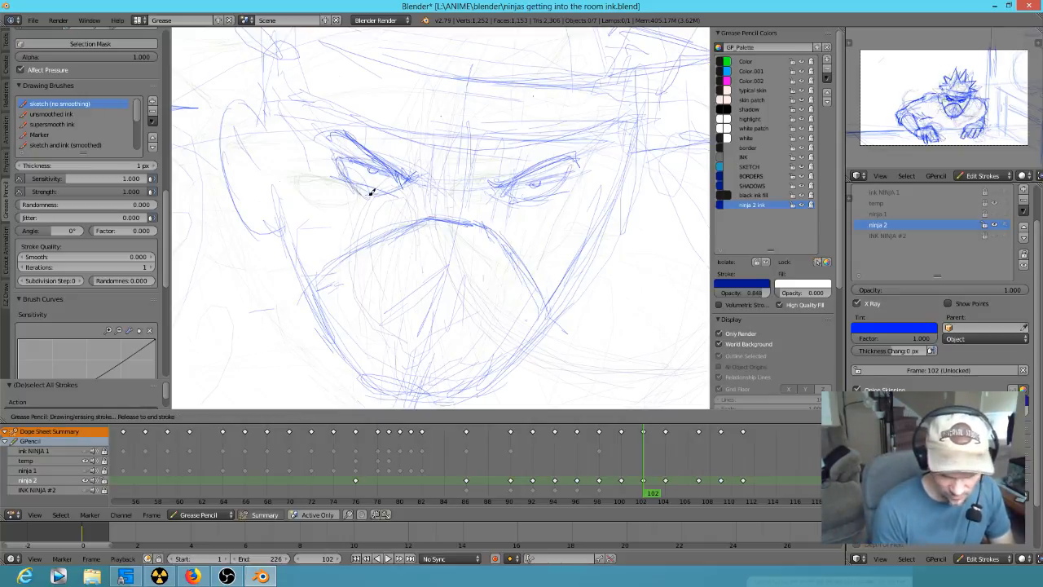
{"action": "left_click_drag", "start_coordinate": [337, 158], "coordinate": [397, 189]}
{"action": "mouse_move", "coordinate": [497, 186]}
{"action": "left_mouse_down"}
{"action": "mouse_move", "coordinate": [572, 179]}
{"action": "mouse_move", "coordinate": [556, 198]}
{"action": "left_mouse_up"}
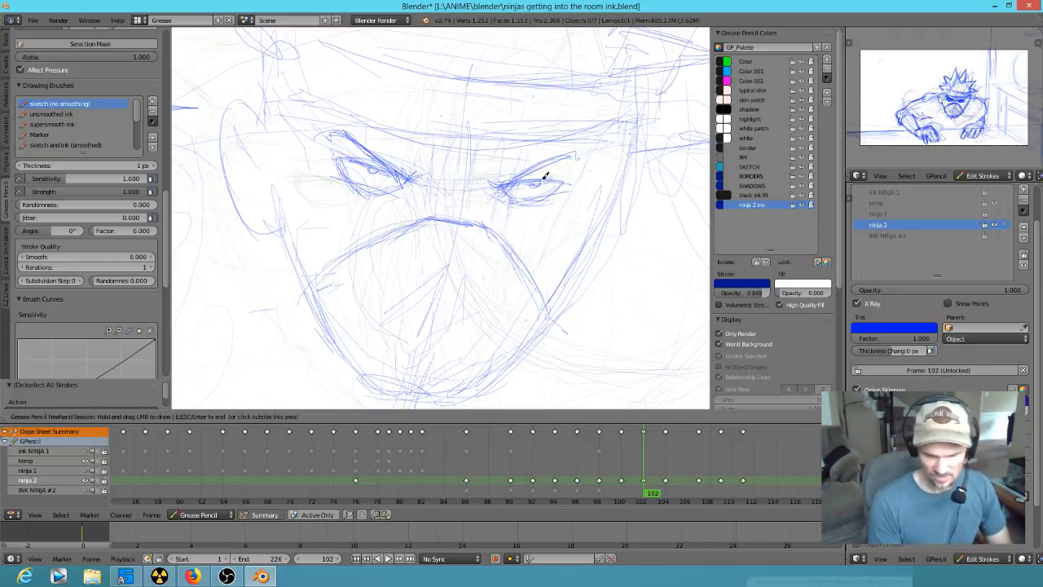
{"action": "left_click_drag", "start_coordinate": [379, 158], "coordinate": [338, 166]}
{"action": "left_click_drag", "start_coordinate": [522, 172], "coordinate": [577, 165]}
{"action": "left_click_drag", "start_coordinate": [339, 133], "coordinate": [365, 138]}
- Draw the headband's lower edge curving across the forehead at frame 102
{"action": "middle_click_drag", "start_coordinate": [584, 235], "coordinate": [538, 290], "text": "shift"}
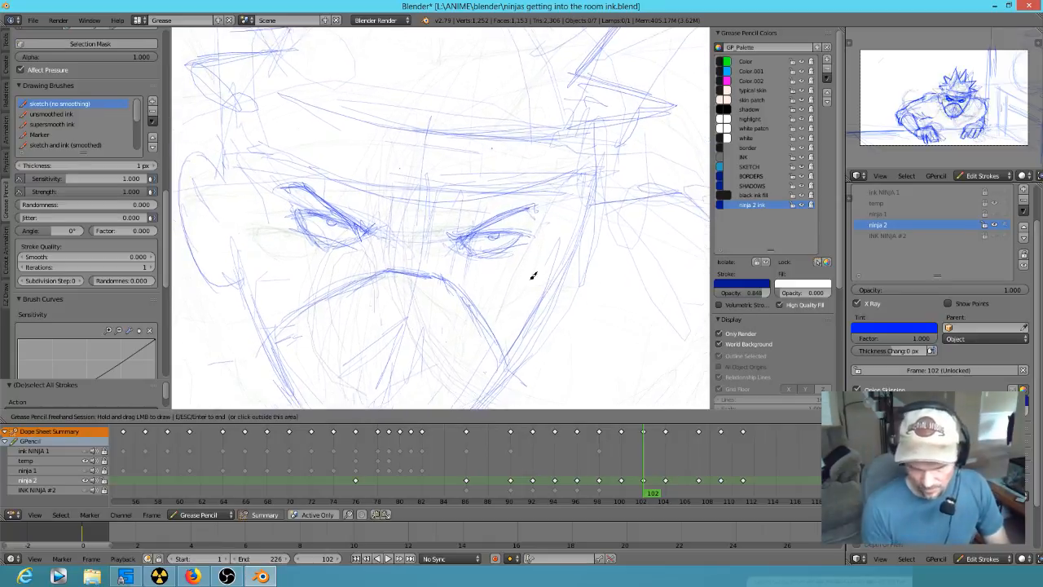
{"action": "left_click_drag", "start_coordinate": [433, 279], "coordinate": [443, 234]}
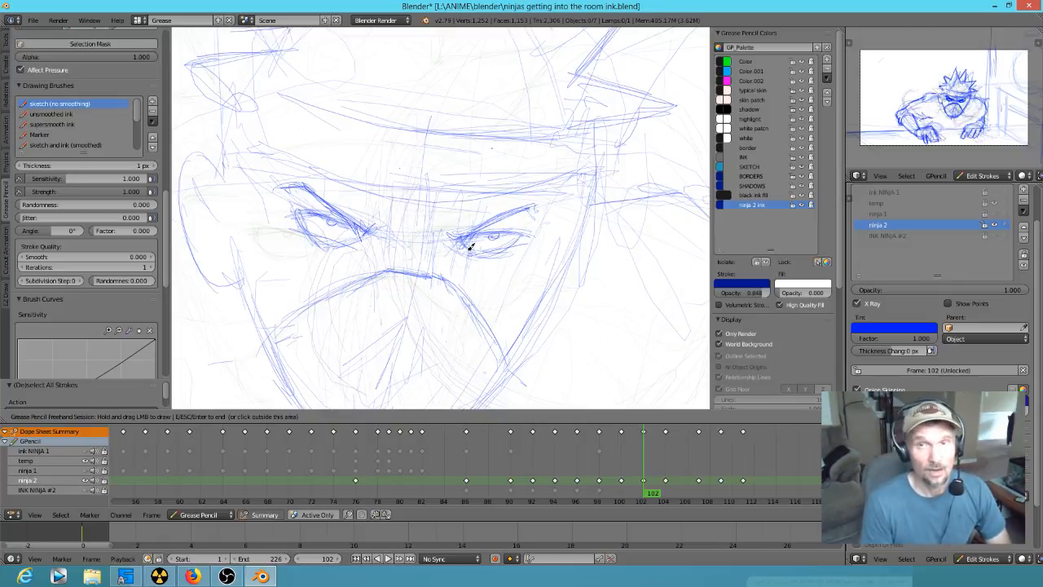
{"action": "mouse_move", "coordinate": [263, 157]}
{"action": "left_mouse_down"}
{"action": "mouse_move", "coordinate": [489, 197]}
{"action": "mouse_move", "coordinate": [584, 168]}
{"action": "left_mouse_up"}
- Draw the right ear beside the cheek at frame 102
{"action": "mouse_move", "coordinate": [581, 216]}
{"action": "left_mouse_down"}
{"action": "mouse_move", "coordinate": [619, 209]}
{"action": "mouse_move", "coordinate": [576, 275]}
{"action": "mouse_move", "coordinate": [594, 261]}
{"action": "mouse_move", "coordinate": [596, 204]}
{"action": "mouse_move", "coordinate": [616, 228]}
{"action": "mouse_move", "coordinate": [621, 208]}
{"action": "left_mouse_up"}
{"action": "mouse_move", "coordinate": [578, 264]}
{"action": "middle_mouse_down", "text": "shift"}
{"action": "mouse_move", "coordinate": [575, 273]}
{"action": "mouse_move", "coordinate": [631, 240]}
{"action": "middle_mouse_up", "text": "shift"}
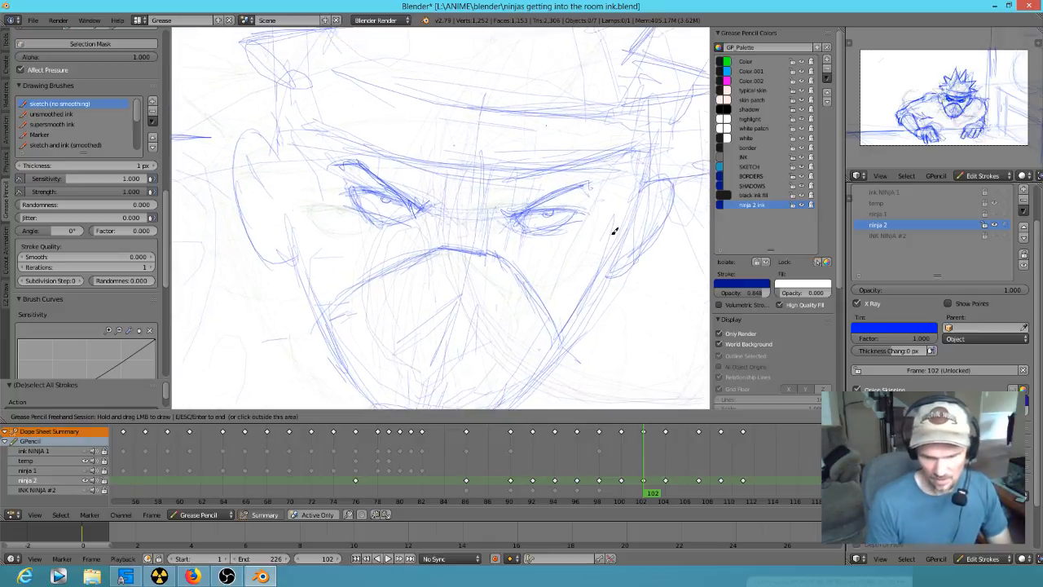
{"action": "key", "text": "Down"}
{"action": "key", "text": "Up"}
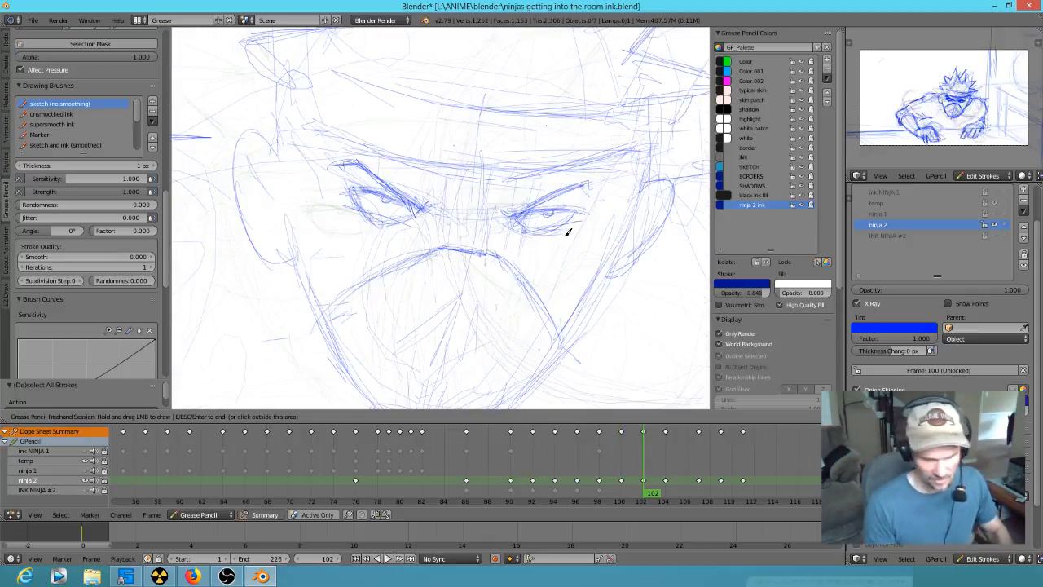
- Sketch the jaw and brow guidelines of the lowered face beneath the head circle at frame 104
{"action": "mouse_move", "coordinate": [572, 240]}
{"action": "middle_mouse_down", "text": "ctrl"}
{"action": "mouse_move", "coordinate": [435, 354]}
{"action": "mouse_move", "coordinate": [407, 401]}
{"action": "middle_mouse_up", "text": "ctrl"}
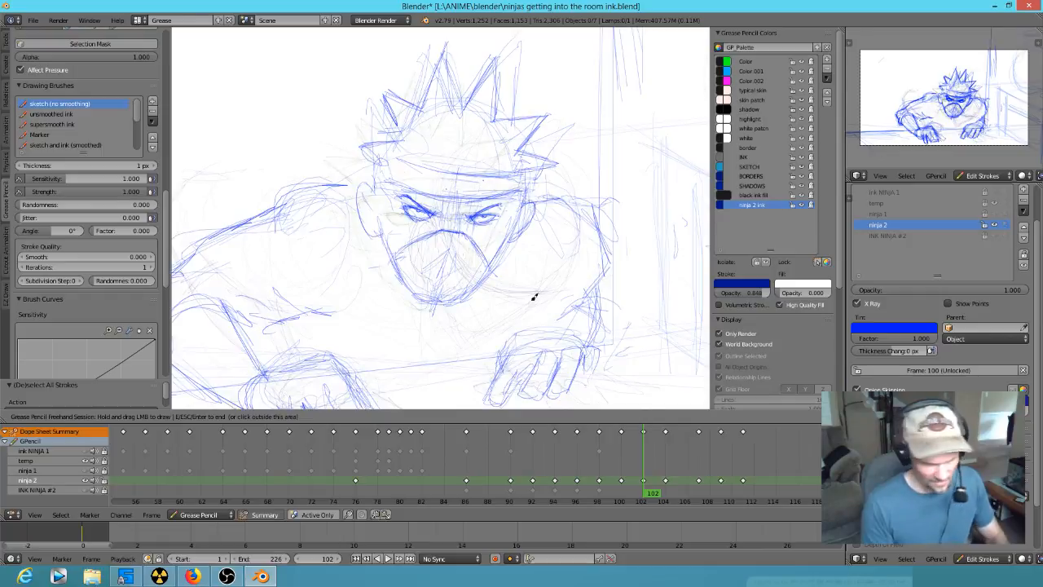
{"action": "key", "text": "Down"}
{"action": "key", "text": "Down"}
{"action": "key", "text": "Up"}
{"action": "key", "text": "Up"}
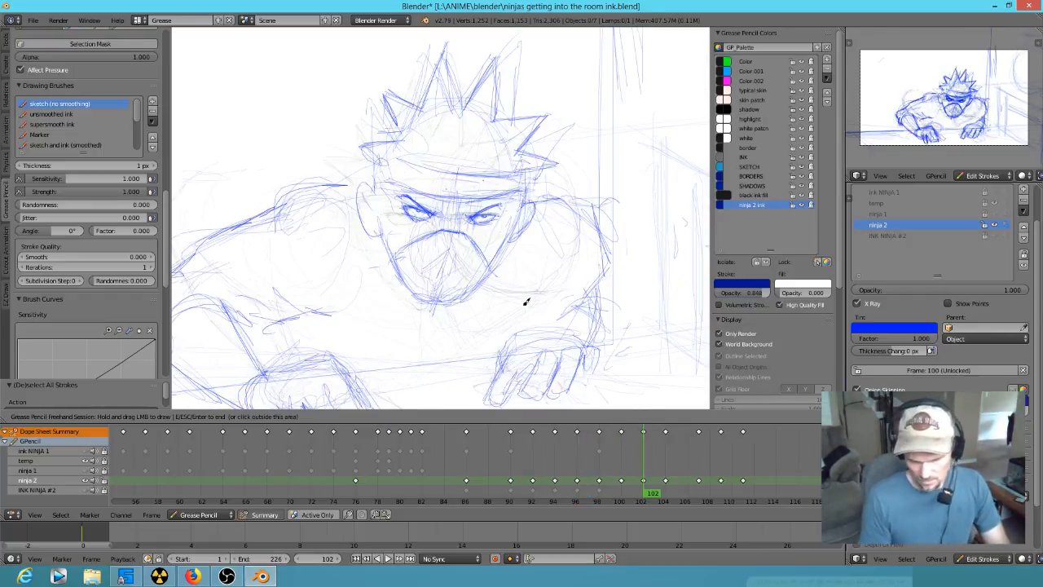
- Add chin strokes and both slanted eyes to the lowered face at frame 104
{"action": "key", "text": "Up"}
{"action": "left_click_drag", "start_coordinate": [538, 294], "coordinate": [459, 348]}
{"action": "mouse_move", "coordinate": [433, 292]}
{"action": "left_mouse_down"}
{"action": "mouse_move", "coordinate": [473, 339]}
{"action": "mouse_move", "coordinate": [548, 295]}
{"action": "left_mouse_up"}
{"action": "mouse_move", "coordinate": [462, 279]}
{"action": "left_mouse_down"}
{"action": "mouse_move", "coordinate": [488, 291]}
{"action": "mouse_move", "coordinate": [458, 280]}
{"action": "mouse_move", "coordinate": [490, 305]}
{"action": "left_mouse_up"}
{"action": "left_click_drag", "start_coordinate": [432, 262], "coordinate": [461, 349]}
{"action": "left_click_drag", "start_coordinate": [457, 323], "coordinate": [463, 346]}
{"action": "mouse_move", "coordinate": [471, 347]}
{"action": "left_mouse_down"}
{"action": "mouse_move", "coordinate": [520, 324]}
{"action": "mouse_move", "coordinate": [467, 307]}
{"action": "mouse_move", "coordinate": [475, 322]}
{"action": "left_mouse_up"}
{"action": "mouse_move", "coordinate": [436, 283]}
{"action": "left_mouse_down"}
{"action": "mouse_move", "coordinate": [437, 293]}
{"action": "mouse_move", "coordinate": [497, 313]}
{"action": "mouse_move", "coordinate": [523, 308]}
{"action": "left_mouse_up"}
{"action": "key", "text": "Down"}
- Check the head's motion by flipping back and forth through the keyframes around frame 104
{"action": "key", "text": "Up"}
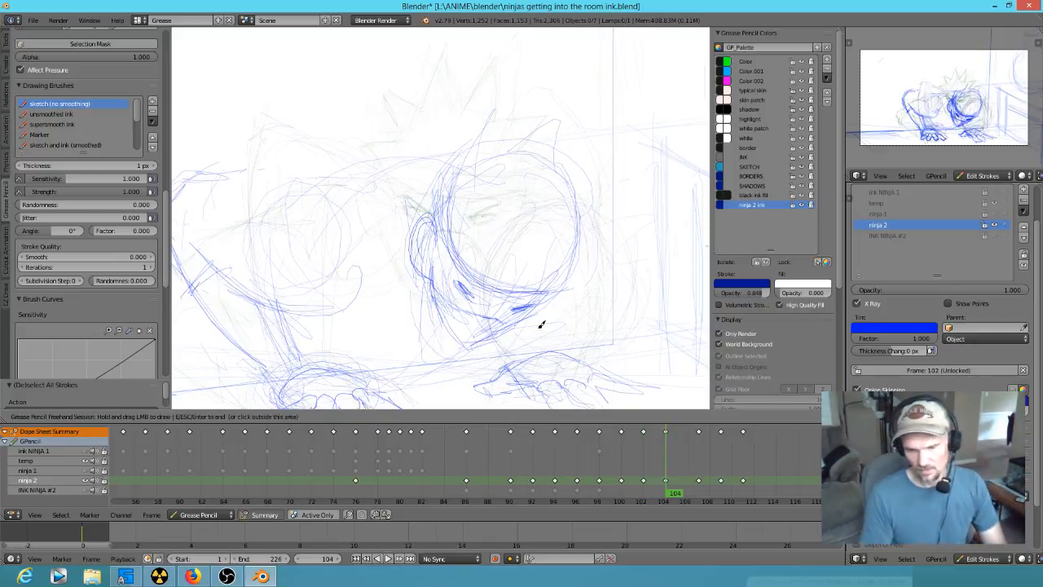
{"action": "key", "text": "Down"}
{"action": "key", "text": "Up"}
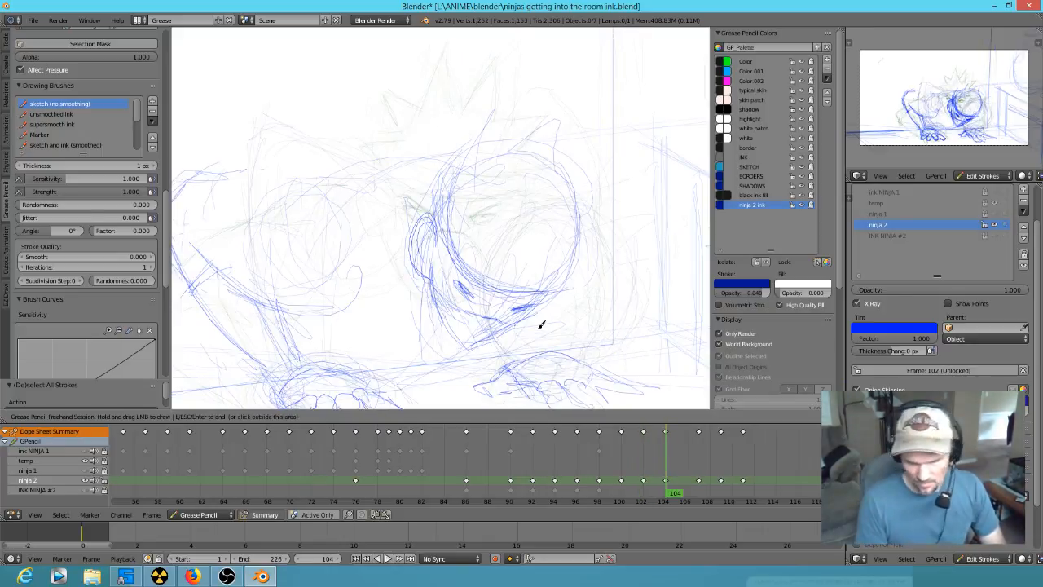
{"action": "key", "text": "Up"}
{"action": "key", "text": "Down"}
{"action": "key", "text": "Down"}
{"action": "key", "text": "Down"}
{"action": "key", "text": "Up"}
{"action": "key", "text": "Up"}
{"action": "key", "text": "Up"}
{"action": "key", "text": "Up"}
{"action": "key", "text": "Down"}
{"action": "key", "text": "Down"}
{"action": "key", "text": "Down"}
{"action": "key", "text": "Up"}
- Step back through the ninja 2 poses to frame 92 and show the full camera view
{"action": "left_click_drag", "start_coordinate": [433, 228], "coordinate": [428, 267]}
{"action": "key", "text": "Left"}
{"action": "key", "text": "Left"}
{"action": "key", "text": "Left"}
{"action": "key", "text": "Left"}
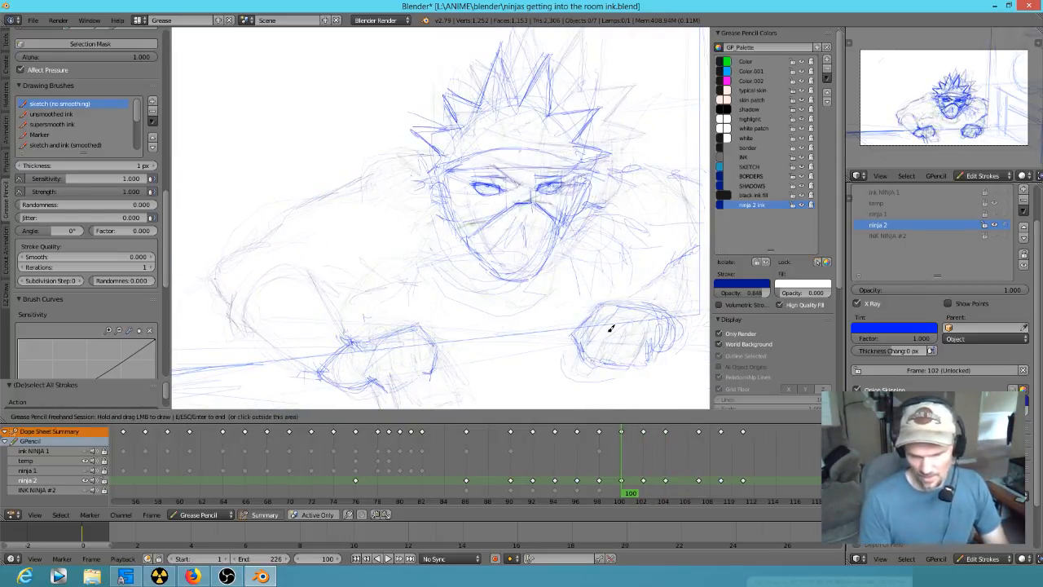
{"action": "key", "text": "Left"}
{"action": "key", "text": "Left"}
{"action": "key", "text": "Left"}
{"action": "key", "text": "Left"}
{"action": "key", "text": "Left"}
{"action": "key", "text": "Left"}
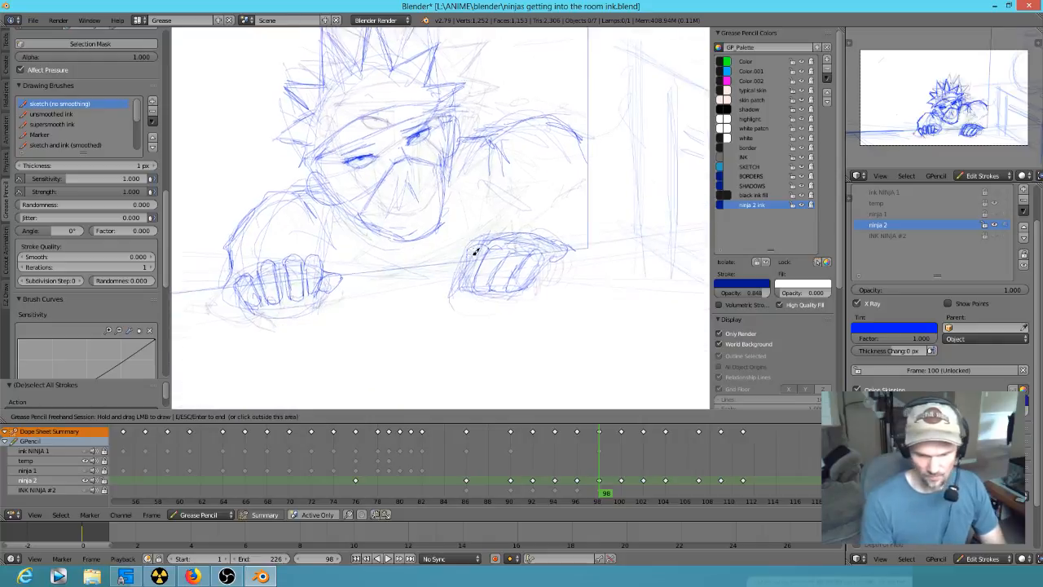
{"action": "key", "text": "Down"}
{"action": "scroll", "coordinate": [499, 340], "scroll_direction": "down", "scroll_amount": 3}
{"action": "middle_click_drag", "start_coordinate": [487, 283], "coordinate": [611, 343], "text": "shift"}
{"action": "scroll", "coordinate": [612, 343], "scroll_direction": "down", "scroll_amount": 4}
{"action": "scroll", "coordinate": [572, 321], "scroll_direction": "up", "scroll_amount": 4}
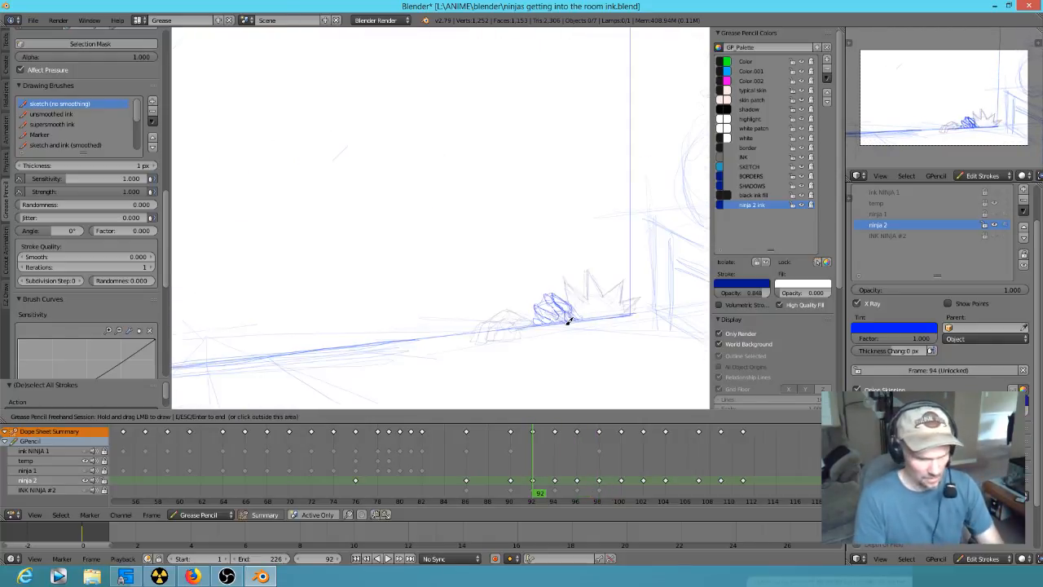
{"action": "key", "text": "KP_0"}
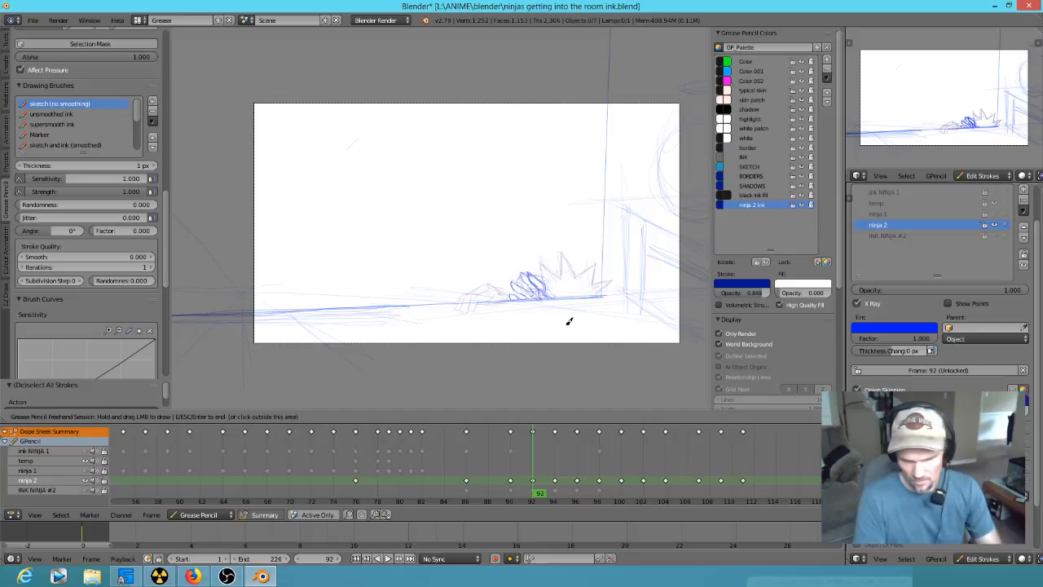
- Compare the ninja 2 poses from frame 92 to 98 against the temporarily shown ninja 1 layer, hiding that layer again at frame 98
{"action": "left_click", "coordinate": [1001, 208]}
{"action": "left_click", "coordinate": [995, 215]}
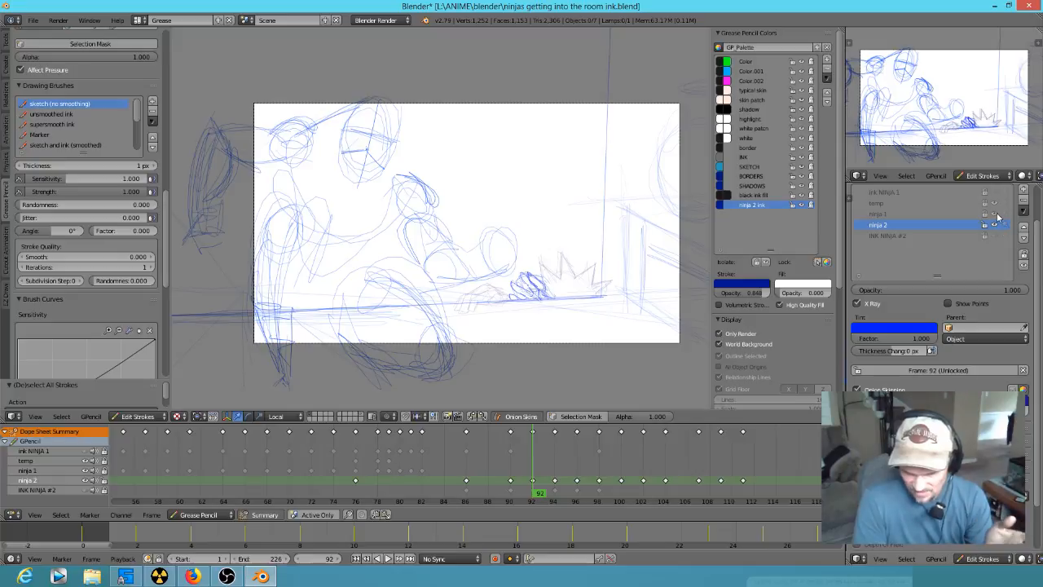
{"action": "mouse_move", "coordinate": [534, 471]}
{"action": "left_mouse_down"}
{"action": "mouse_move", "coordinate": [209, 448]}
{"action": "mouse_move", "coordinate": [297, 441]}
{"action": "mouse_move", "coordinate": [494, 469]}
{"action": "mouse_move", "coordinate": [750, 485]}
{"action": "mouse_move", "coordinate": [517, 489]}
{"action": "mouse_move", "coordinate": [748, 495]}
{"action": "mouse_move", "coordinate": [601, 486]}
{"action": "mouse_move", "coordinate": [576, 470]}
{"action": "left_mouse_up"}
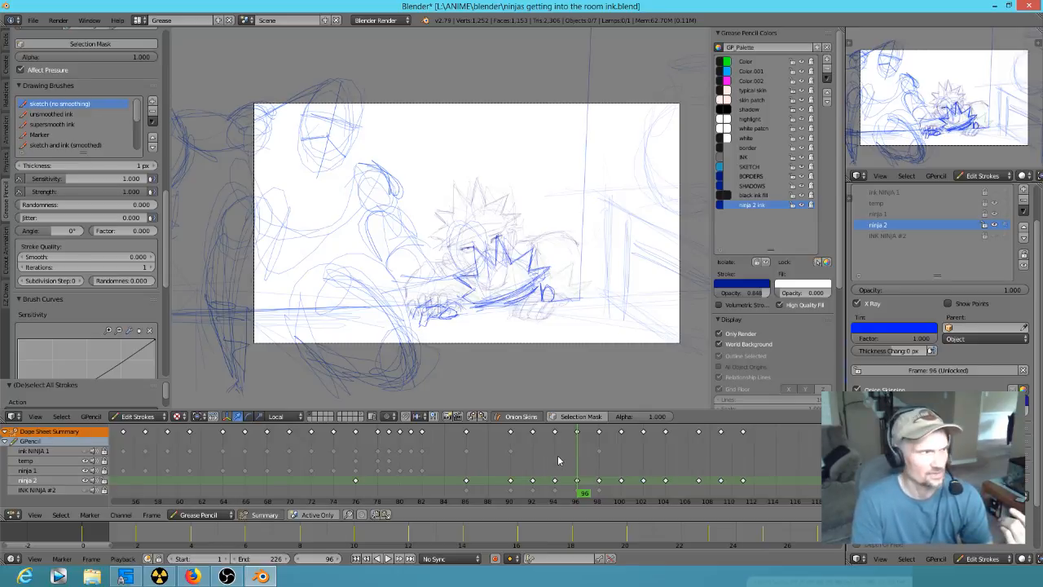
{"action": "mouse_move", "coordinate": [585, 469]}
{"action": "left_mouse_down"}
{"action": "mouse_move", "coordinate": [736, 478]}
{"action": "mouse_move", "coordinate": [628, 473]}
{"action": "mouse_move", "coordinate": [591, 460]}
{"action": "mouse_move", "coordinate": [636, 462]}
{"action": "mouse_move", "coordinate": [586, 451]}
{"action": "mouse_move", "coordinate": [600, 453]}
{"action": "left_mouse_up"}
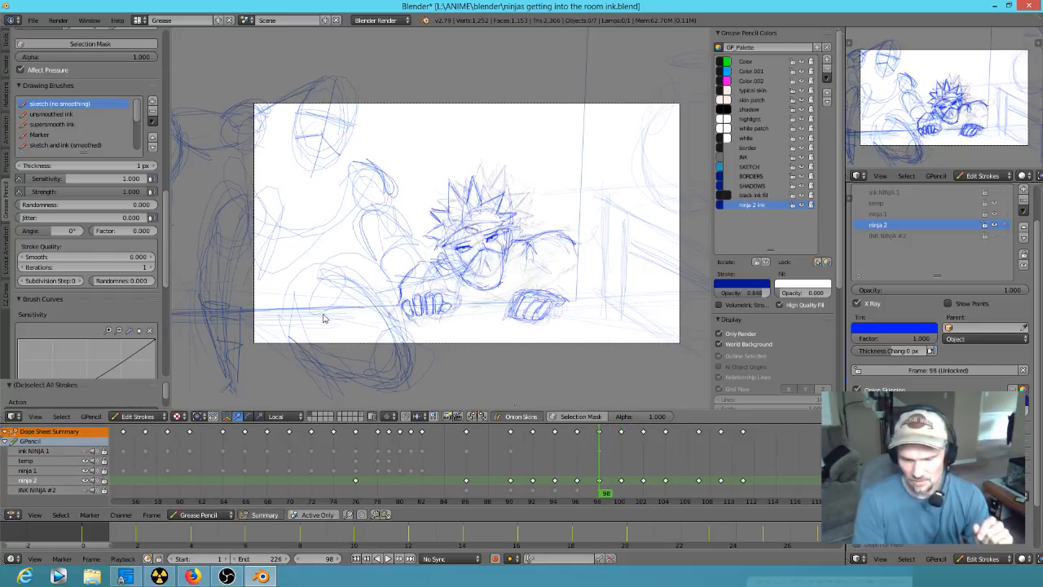
{"action": "scroll", "coordinate": [379, 273], "scroll_direction": "up", "scroll_amount": 4}
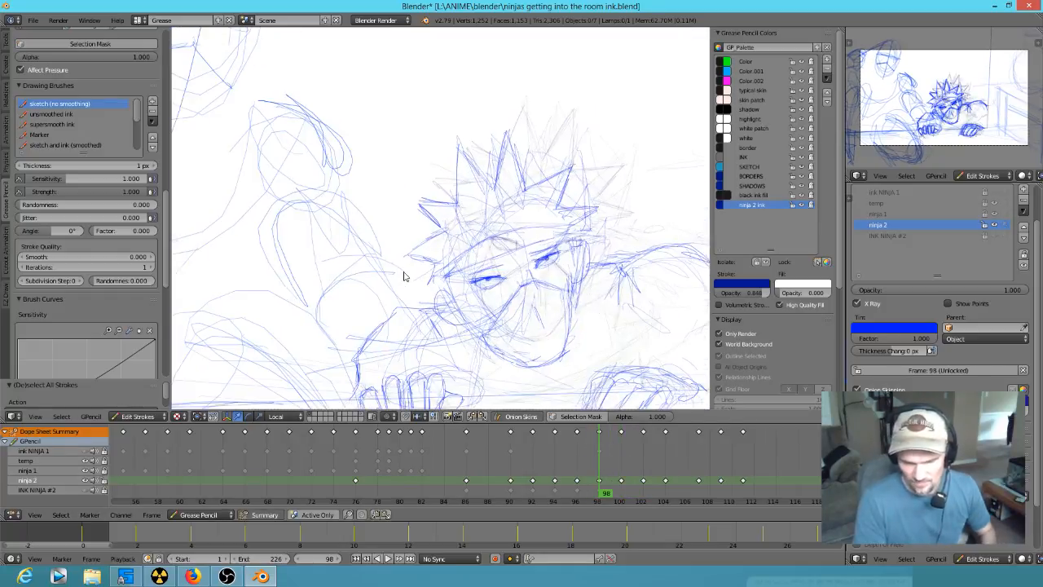
{"action": "left_click", "coordinate": [994, 213]}
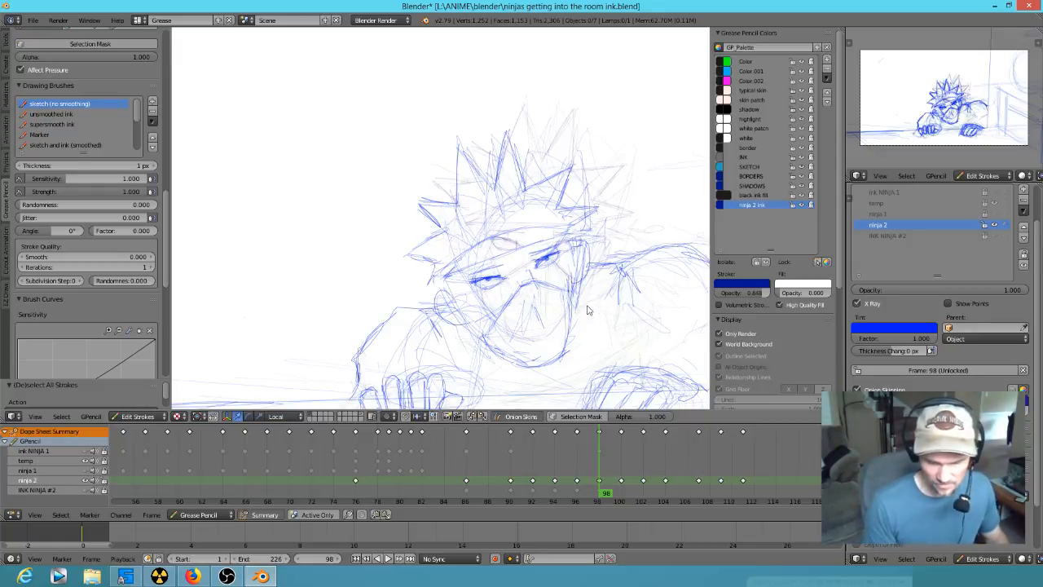
- Erase the rough lines of the arm on the drawing's left and redraw its outline from shoulder to gripping hand at frame 98
{"action": "scroll", "coordinate": [586, 303], "scroll_direction": "down", "scroll_amount": 3}
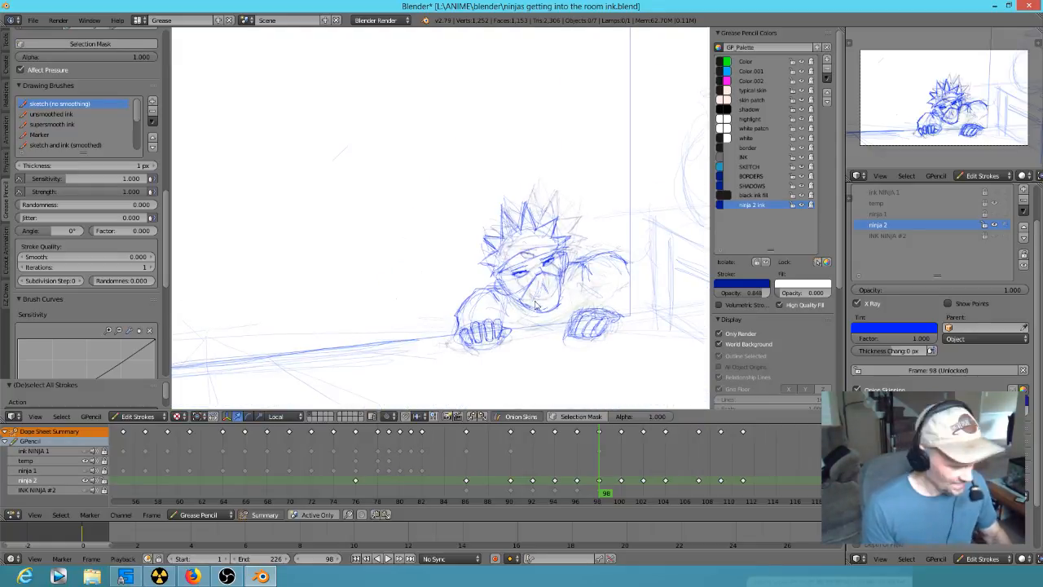
{"action": "scroll", "coordinate": [538, 281], "scroll_direction": "up", "scroll_amount": 3}
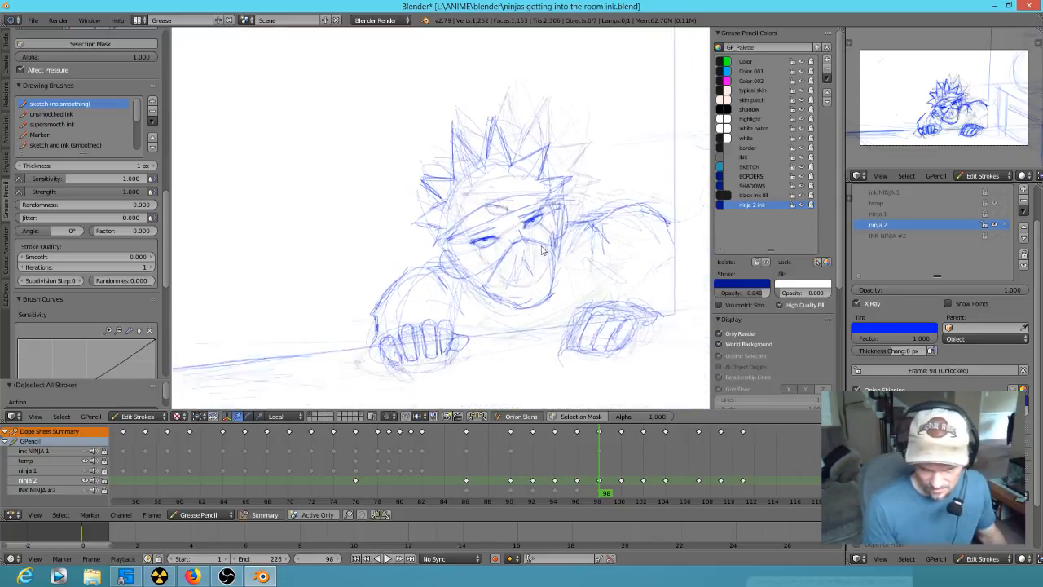
{"action": "middle_click_drag", "start_coordinate": [543, 285], "coordinate": [512, 240], "text": "shift"}
{"action": "mouse_move", "coordinate": [498, 292]}
{"action": "middle_mouse_down", "text": "shift"}
{"action": "mouse_move", "coordinate": [524, 297]}
{"action": "mouse_move", "coordinate": [512, 292]}
{"action": "middle_mouse_up", "text": "shift"}
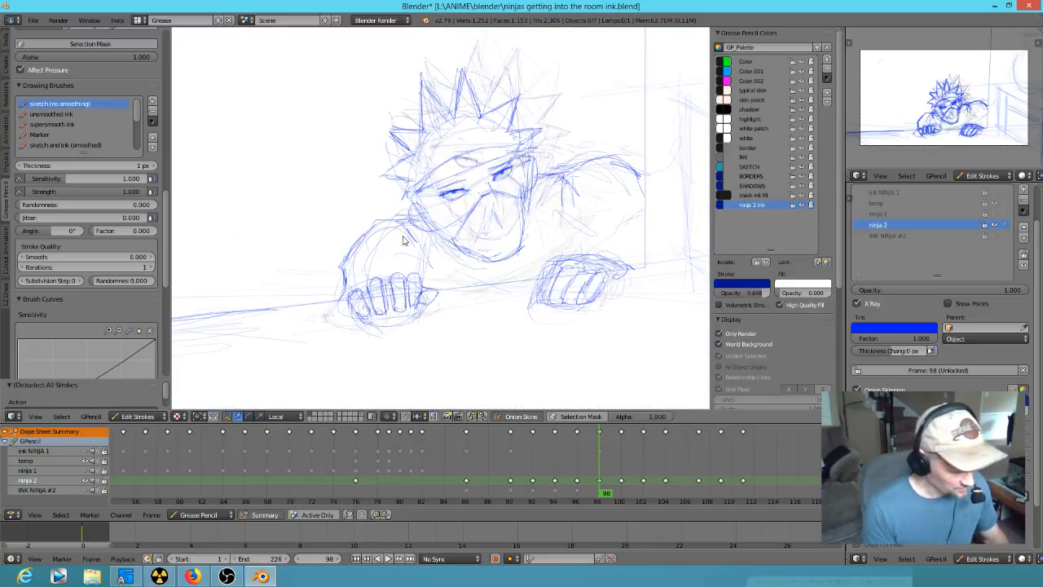
{"action": "mouse_move", "coordinate": [386, 242]}
{"action": "left_mouse_down"}
{"action": "mouse_move", "coordinate": [363, 236]}
{"action": "mouse_move", "coordinate": [380, 227]}
{"action": "left_mouse_up"}
{"action": "mouse_move", "coordinate": [384, 225]}
{"action": "right_mouse_down"}
{"action": "mouse_move", "coordinate": [404, 228]}
{"action": "mouse_move", "coordinate": [348, 252]}
{"action": "mouse_move", "coordinate": [343, 280]}
{"action": "right_mouse_up"}
{"action": "left_click_drag", "start_coordinate": [422, 231], "coordinate": [415, 228]}
{"action": "left_click_drag", "start_coordinate": [415, 228], "coordinate": [360, 260]}
{"action": "mouse_move", "coordinate": [395, 234]}
{"action": "left_mouse_down"}
{"action": "mouse_move", "coordinate": [361, 263]}
{"action": "mouse_move", "coordinate": [369, 245]}
{"action": "mouse_move", "coordinate": [350, 279]}
{"action": "mouse_move", "coordinate": [412, 220]}
{"action": "left_mouse_up"}
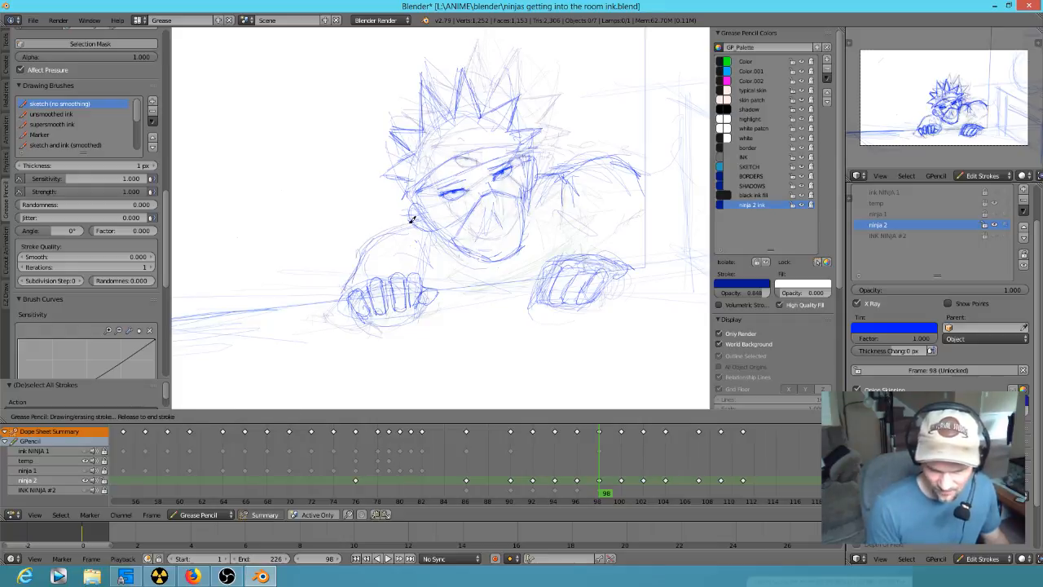
{"action": "left_click_drag", "start_coordinate": [352, 273], "coordinate": [350, 278]}
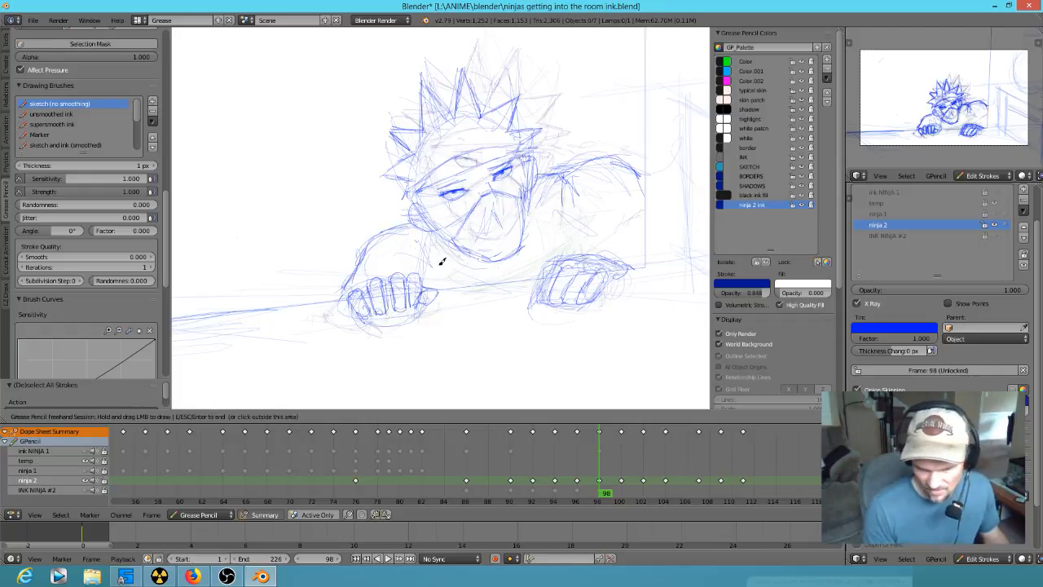
- Add short torso strokes beneath the chin and outline the outer edge of the opposite arm at frame 98
{"action": "left_click_drag", "start_coordinate": [441, 265], "coordinate": [445, 289]}
{"action": "left_click_drag", "start_coordinate": [449, 282], "coordinate": [461, 290]}
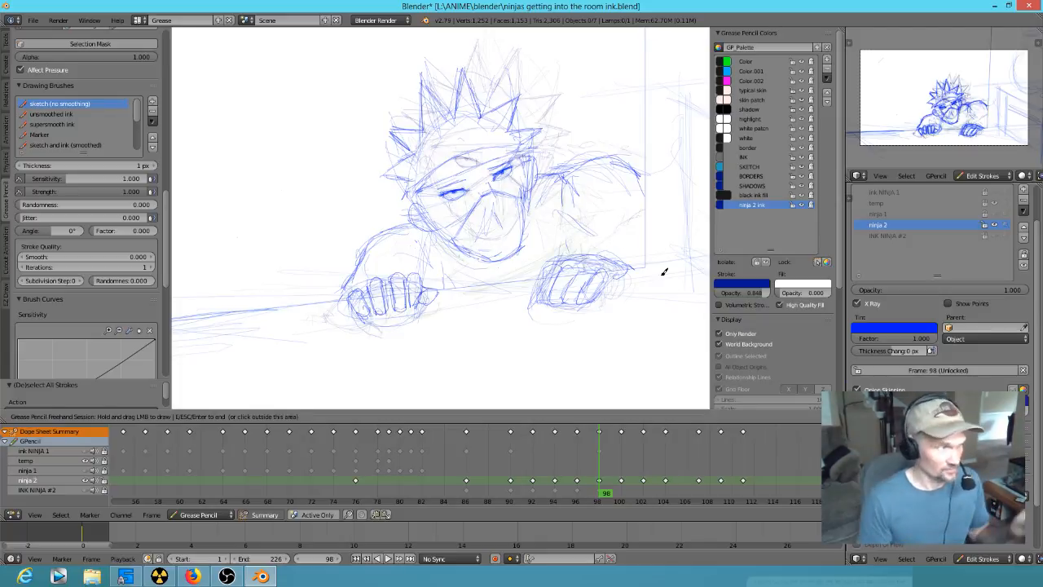
{"action": "left_click_drag", "start_coordinate": [647, 190], "coordinate": [644, 266]}
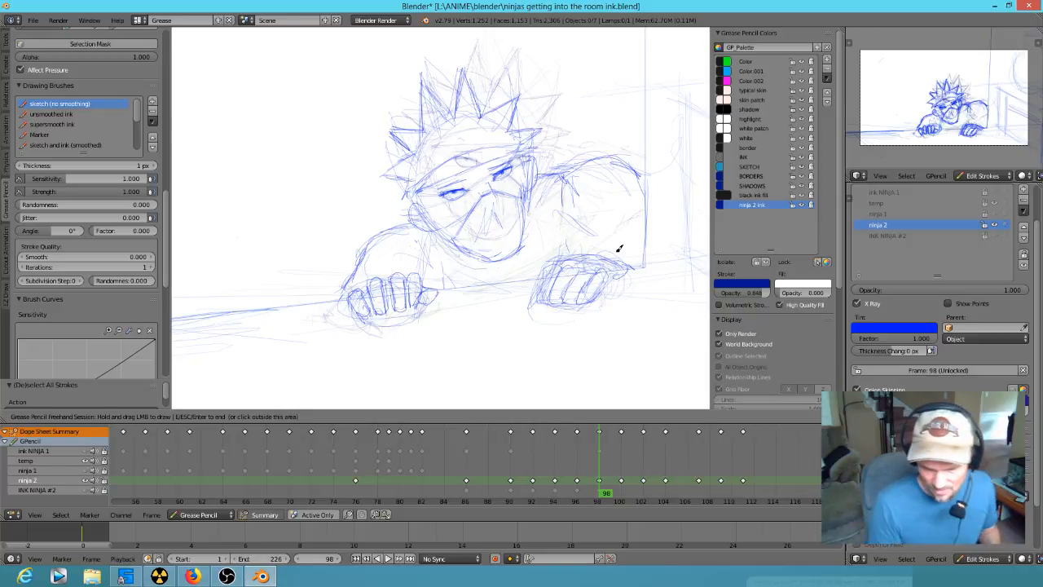
{"action": "left_click_drag", "start_coordinate": [641, 166], "coordinate": [648, 249]}
- Compare the neighbouring poses and redraw the wrist and back of the left-side gripping hand at frame 100
{"action": "key", "text": "Down"}
{"action": "key", "text": "Up"}
{"action": "key", "text": "Up"}
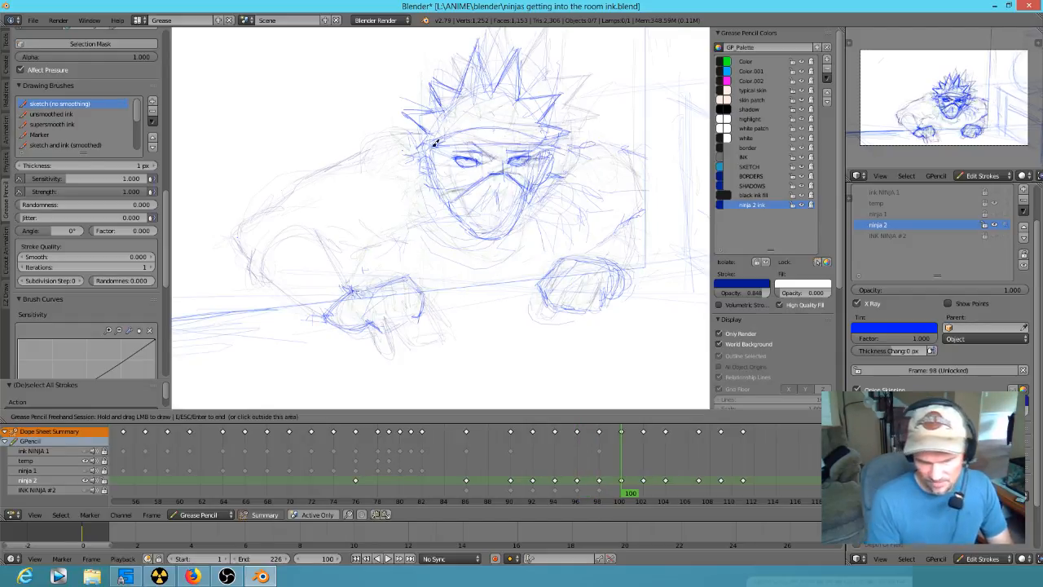
{"action": "key", "text": "Down"}
{"action": "key", "text": "Down"}
{"action": "key", "text": "Up"}
{"action": "key", "text": "Up"}
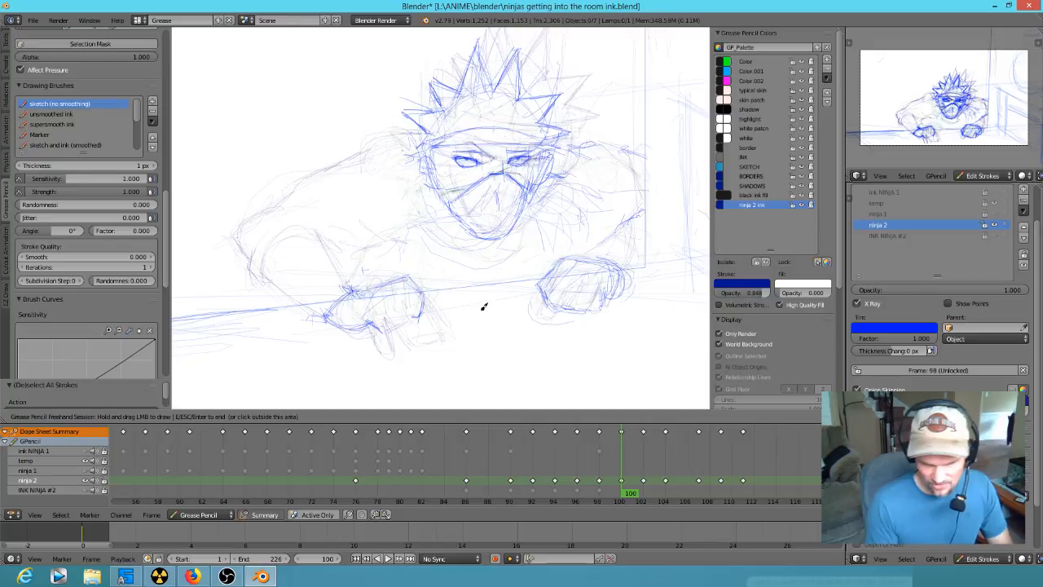
{"action": "left_click_drag", "start_coordinate": [329, 313], "coordinate": [354, 290]}
{"action": "left_click_drag", "start_coordinate": [327, 311], "coordinate": [355, 291]}
{"action": "left_click_drag", "start_coordinate": [326, 314], "coordinate": [353, 290]}
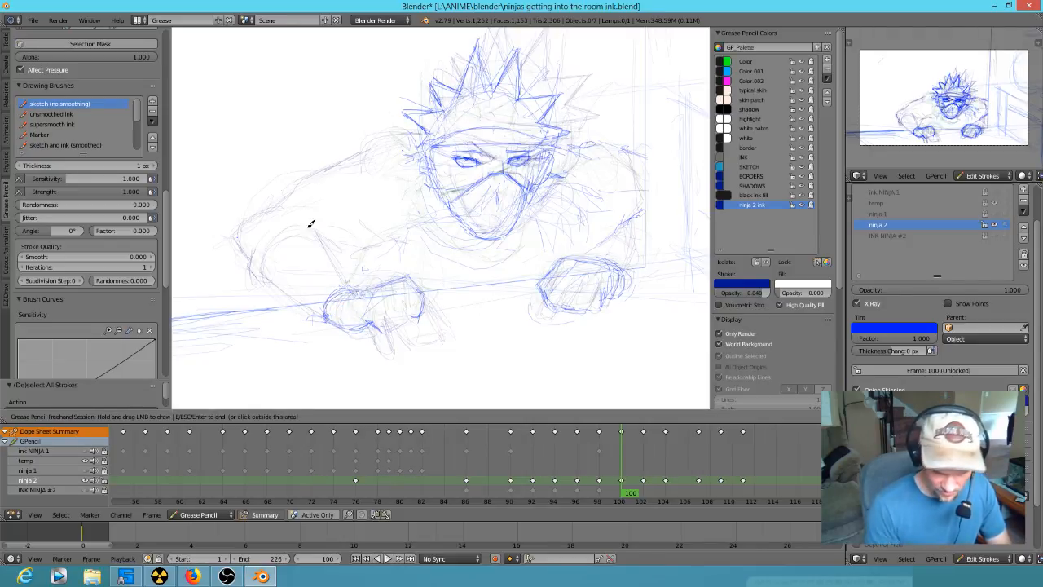
- Redraw the bent forearm and elbow leading to the left-side hand at frame 100
{"action": "left_click_drag", "start_coordinate": [252, 252], "coordinate": [316, 313]}
{"action": "left_click_drag", "start_coordinate": [258, 252], "coordinate": [322, 316]}
{"action": "key", "text": "Down"}
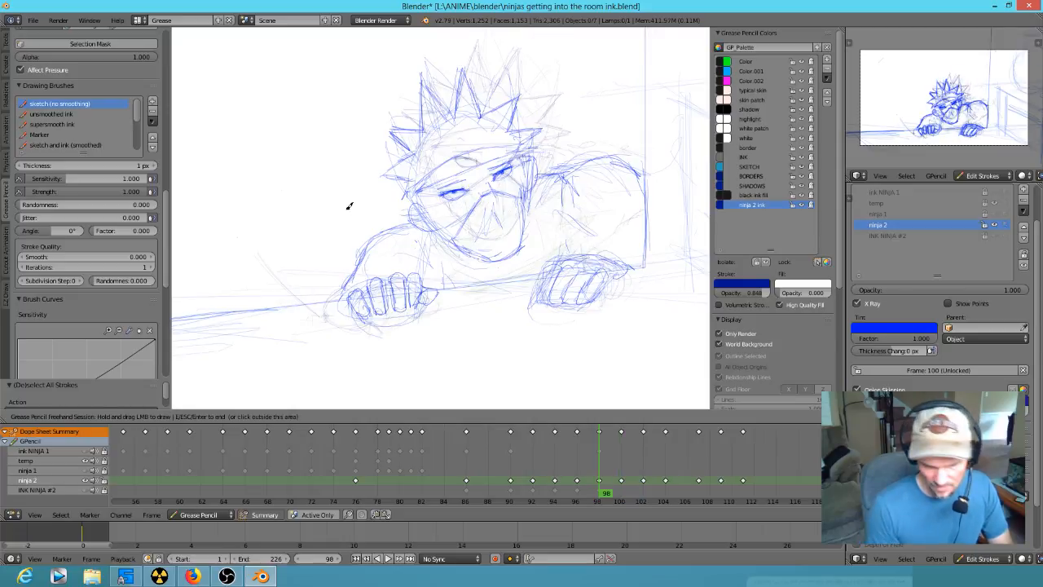
{"action": "key", "text": "Up"}
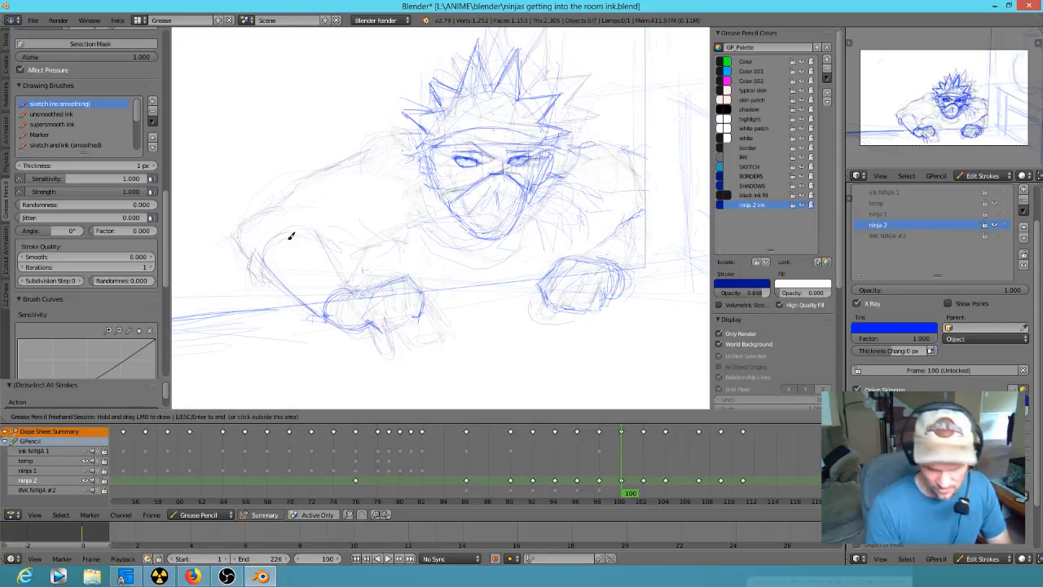
{"action": "mouse_move", "coordinate": [265, 259]}
{"action": "left_mouse_down"}
{"action": "mouse_move", "coordinate": [322, 241]}
{"action": "mouse_move", "coordinate": [343, 283]}
{"action": "mouse_move", "coordinate": [325, 206]}
{"action": "mouse_move", "coordinate": [342, 259]}
{"action": "mouse_move", "coordinate": [405, 250]}
{"action": "mouse_move", "coordinate": [384, 254]}
{"action": "left_mouse_up"}
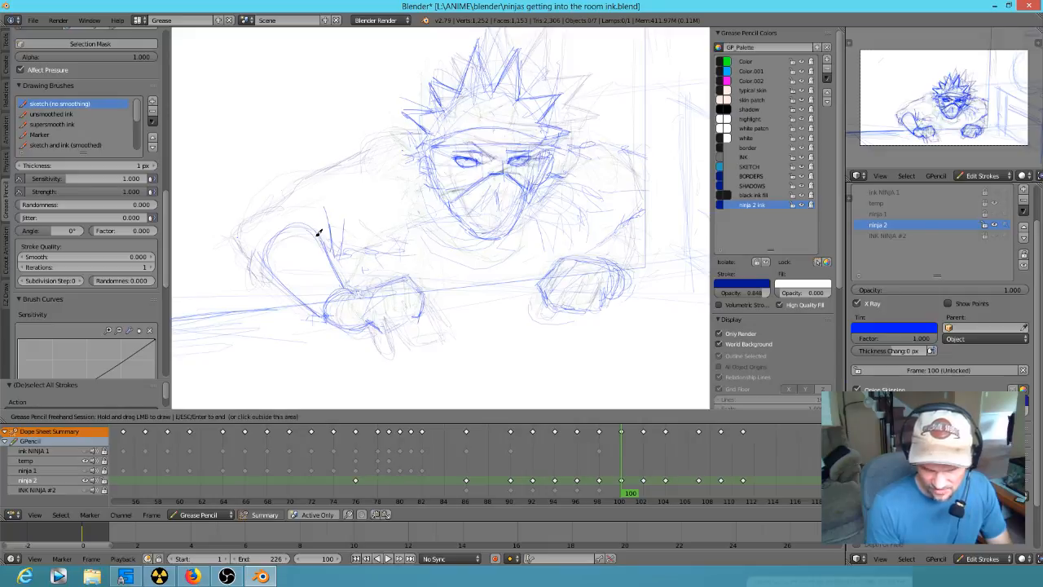
{"action": "mouse_move", "coordinate": [271, 275]}
{"action": "left_mouse_down"}
{"action": "mouse_move", "coordinate": [243, 247]}
{"action": "mouse_move", "coordinate": [250, 216]}
{"action": "left_mouse_up"}
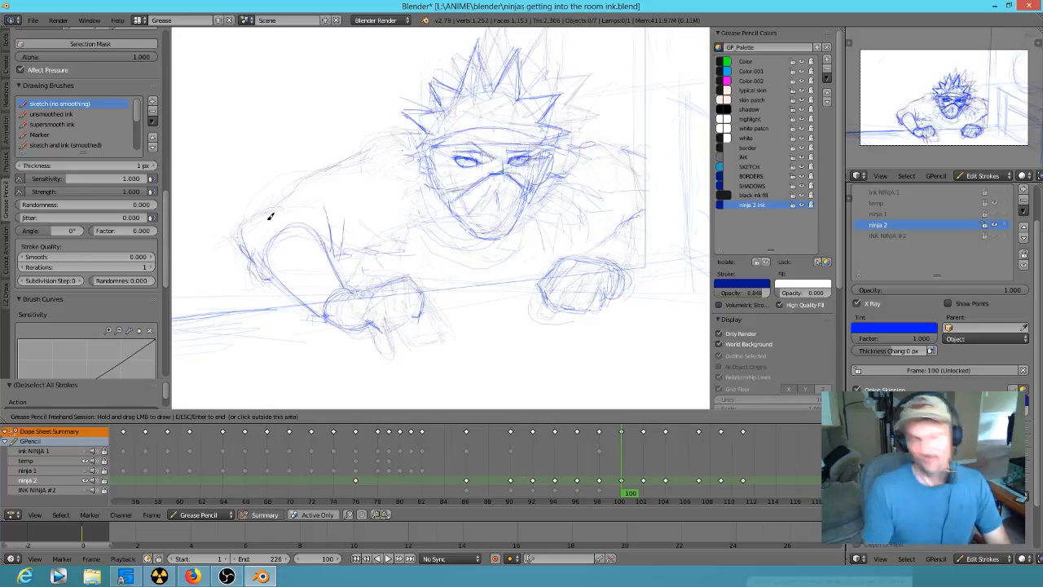
- Redraw the upper arm and shoulder line from the elbow up to the head, with chest fold strokes, at frame 100
{"action": "key", "text": "Down"}
{"action": "key", "text": "Up"}
{"action": "left_click_drag", "start_coordinate": [249, 245], "coordinate": [253, 213]}
{"action": "mouse_move", "coordinate": [251, 219]}
{"action": "left_mouse_down"}
{"action": "mouse_move", "coordinate": [326, 170]}
{"action": "mouse_move", "coordinate": [272, 194]}
{"action": "mouse_move", "coordinate": [358, 144]}
{"action": "mouse_move", "coordinate": [418, 132]}
{"action": "left_mouse_up"}
{"action": "mouse_move", "coordinate": [365, 168]}
{"action": "left_mouse_down"}
{"action": "mouse_move", "coordinate": [410, 205]}
{"action": "mouse_move", "coordinate": [373, 200]}
{"action": "mouse_move", "coordinate": [411, 214]}
{"action": "left_mouse_up"}
{"action": "left_click_drag", "start_coordinate": [404, 252], "coordinate": [421, 245]}
{"action": "mouse_move", "coordinate": [425, 136]}
{"action": "left_mouse_down"}
{"action": "mouse_move", "coordinate": [412, 132]}
{"action": "mouse_move", "coordinate": [373, 154]}
{"action": "left_mouse_up"}
{"action": "right_click_drag", "start_coordinate": [342, 146], "coordinate": [296, 173]}
{"action": "left_click_drag", "start_coordinate": [327, 171], "coordinate": [381, 140]}
- Sketch the ear outline beside the masked face at frame 100, checking it against the adjacent pose
{"action": "middle_click_drag", "start_coordinate": [524, 291], "coordinate": [423, 326], "text": "shift"}
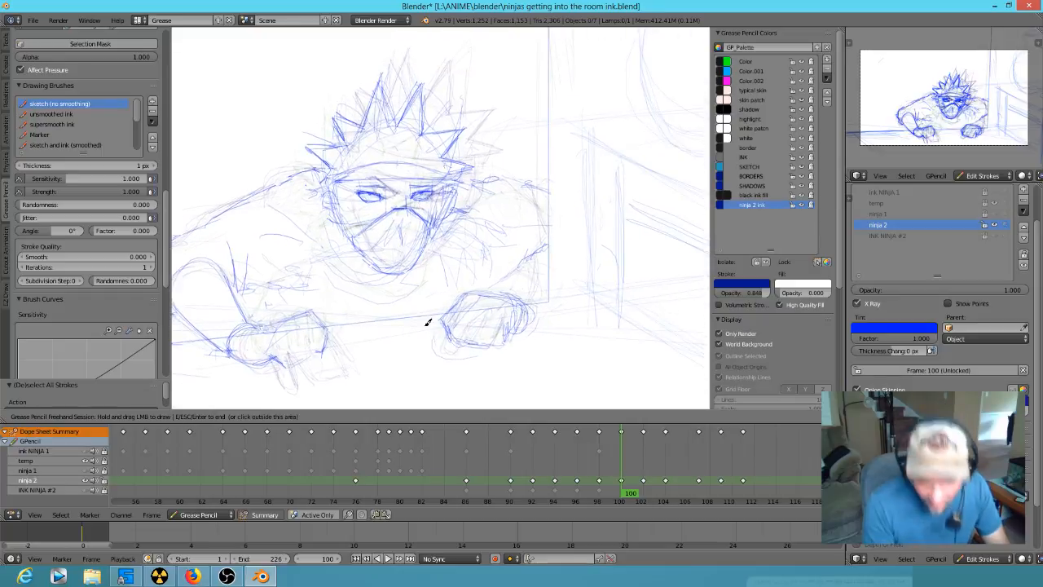
{"action": "key", "text": "Down"}
{"action": "key", "text": "Up"}
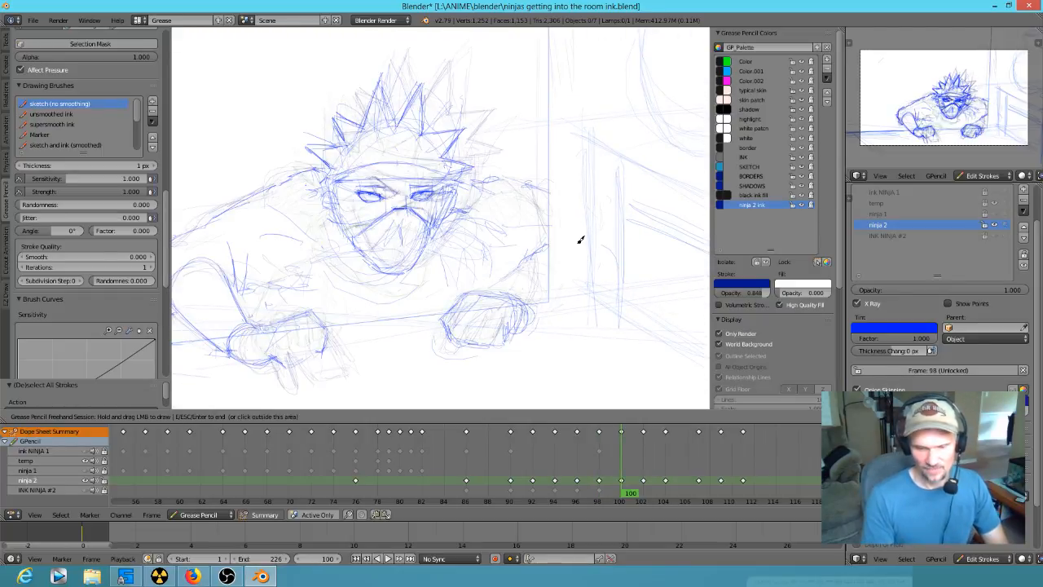
{"action": "key", "text": "Up"}
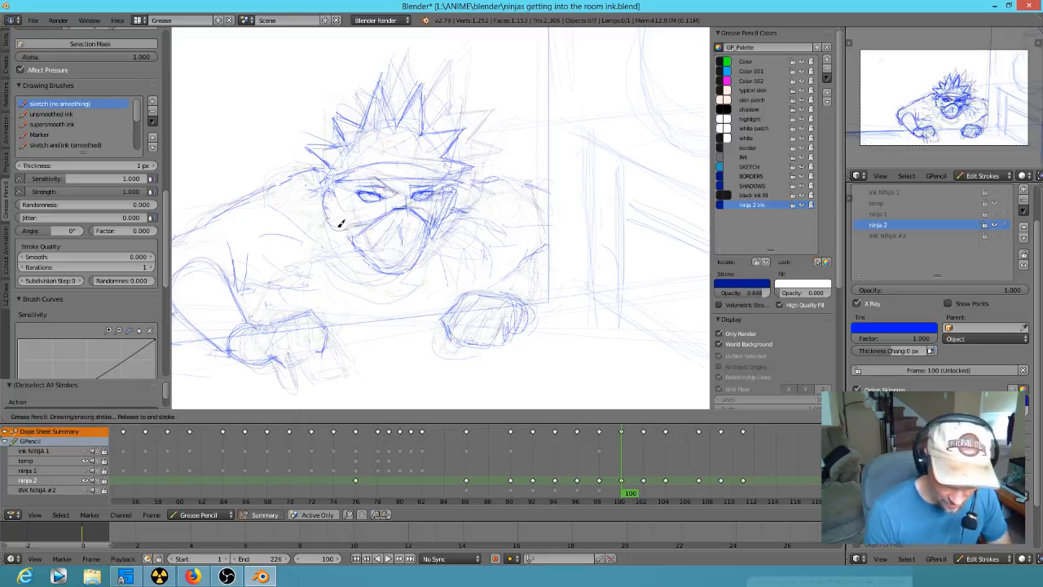
{"action": "mouse_move", "coordinate": [330, 244]}
{"action": "left_mouse_down"}
{"action": "mouse_move", "coordinate": [326, 218]}
{"action": "mouse_move", "coordinate": [352, 220]}
{"action": "left_mouse_up"}
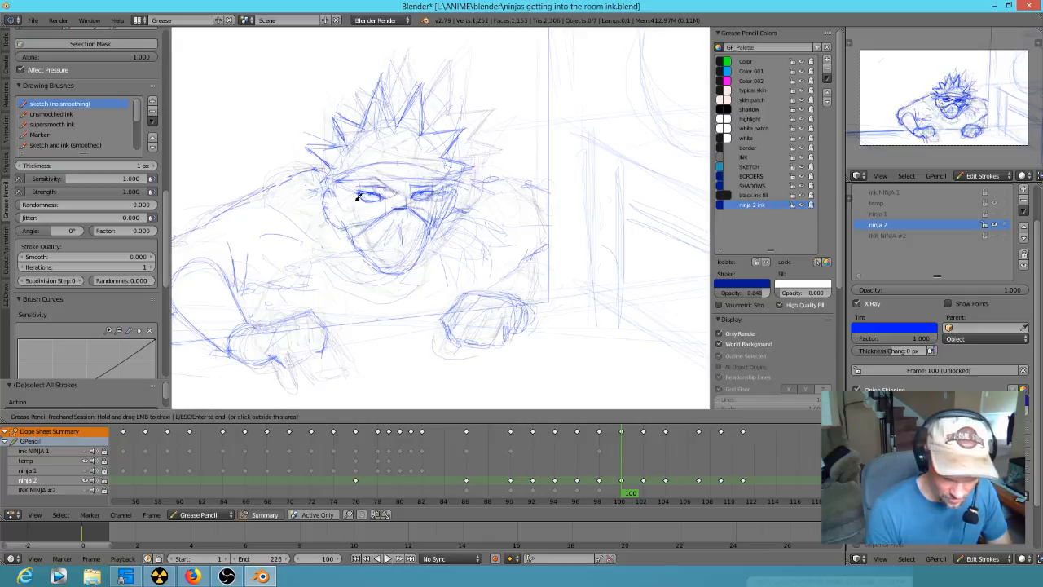
- Check the ninja's motion by flipping back and forth through the keyframes around frame 100
{"action": "key", "text": "Up"}
{"action": "key", "text": "Down"}
{"action": "key", "text": "Down"}
{"action": "key", "text": "Up"}
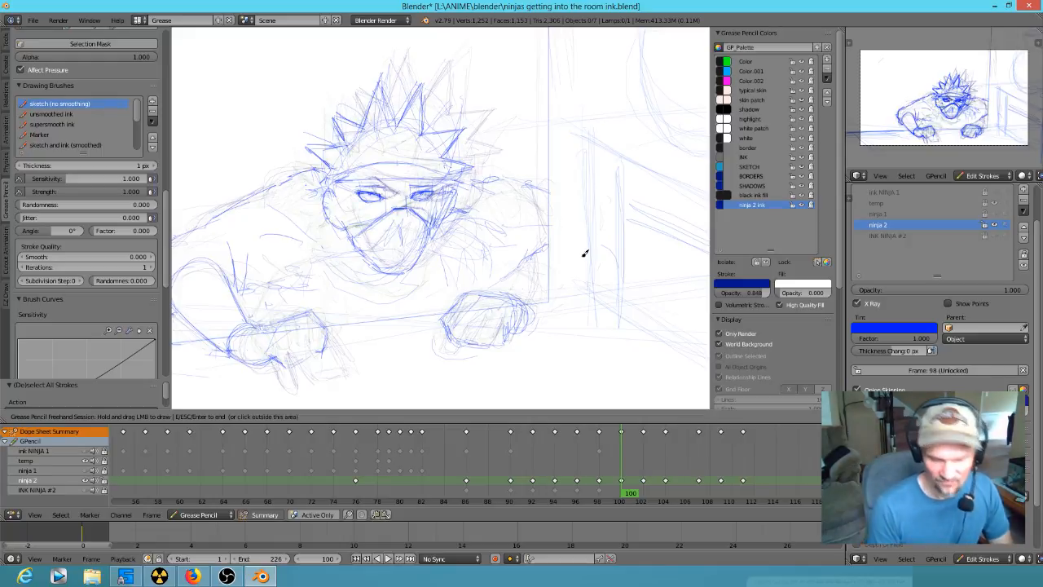
{"action": "key", "text": "Up"}
{"action": "key", "text": "Up"}
{"action": "key", "text": "Down"}
{"action": "key", "text": "Down"}
{"action": "key", "text": "Down"}
{"action": "key", "text": "Down"}
{"action": "key", "text": "Down"}
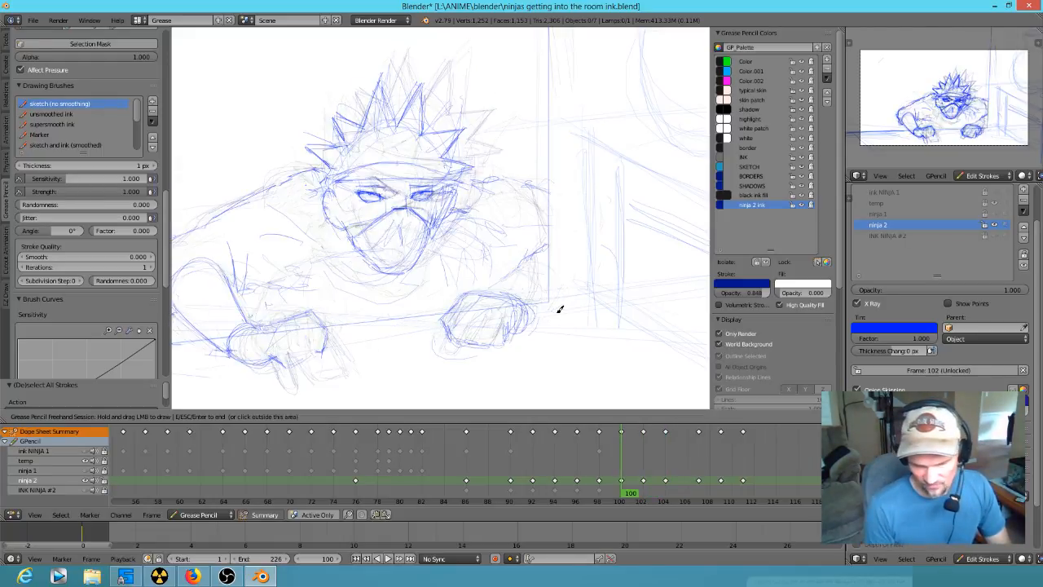
{"action": "key", "text": "Up"}
{"action": "key", "text": "Up"}
{"action": "key", "text": "Up"}
{"action": "key", "text": "Up"}
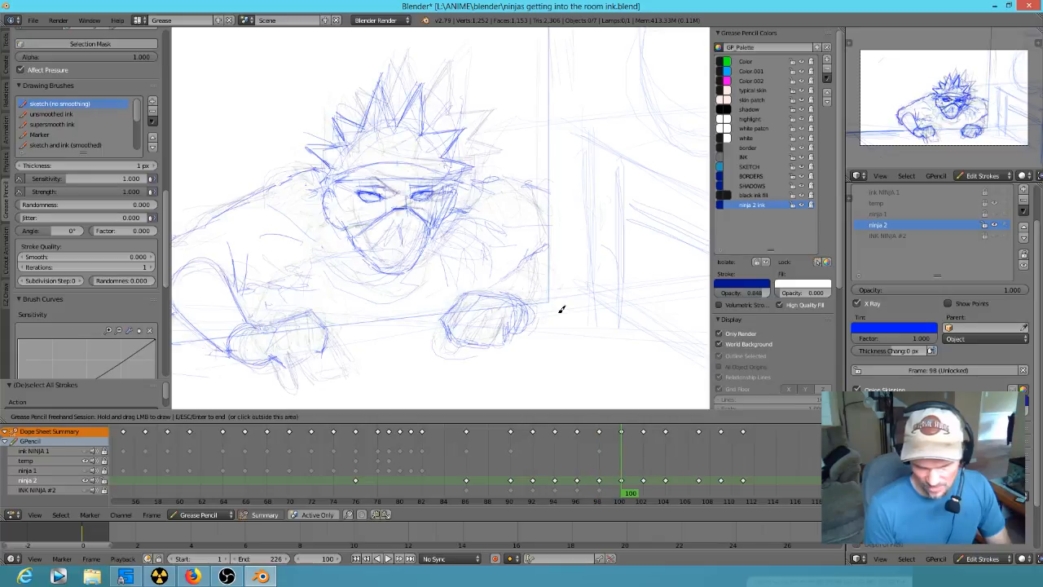
- Sketch the wrist and forearm edge above the right-side hand at frame 100, and step back to frame 96
{"action": "mouse_move", "coordinate": [482, 300]}
{"action": "left_mouse_down"}
{"action": "mouse_move", "coordinate": [462, 302]}
{"action": "mouse_move", "coordinate": [531, 301]}
{"action": "left_mouse_up"}
{"action": "left_click_drag", "start_coordinate": [534, 256], "coordinate": [529, 303]}
{"action": "key", "text": "Down"}
{"action": "key", "text": "Down"}
{"action": "key", "text": "Down"}
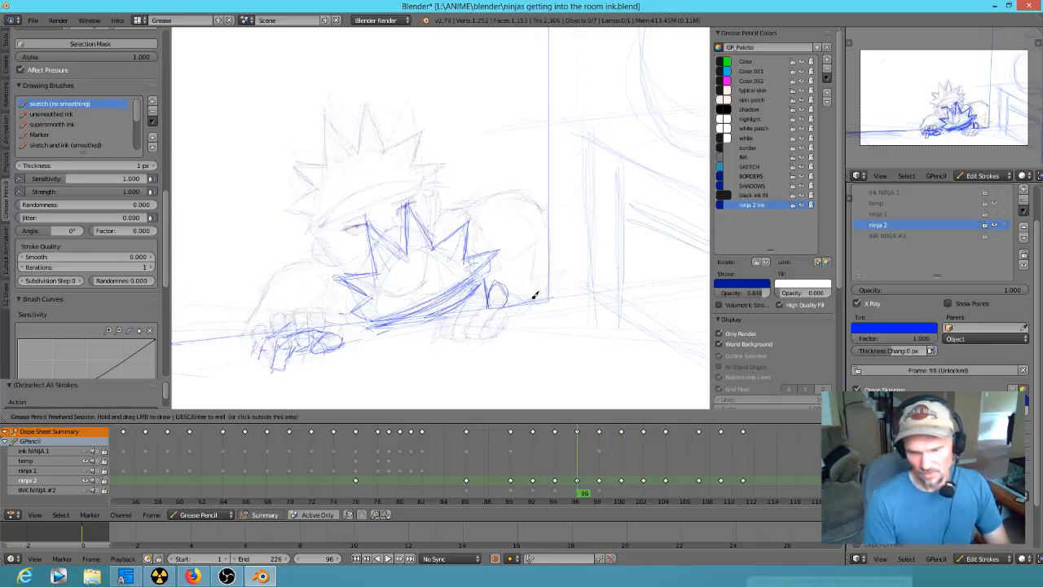
- Go to frame 104 and sketch the back line, raised shoulder, elbow and forearm of the left-side arm
{"action": "key", "text": "Up"}
{"action": "key", "text": "Up"}
{"action": "key", "text": "Up"}
{"action": "key", "text": "Up"}
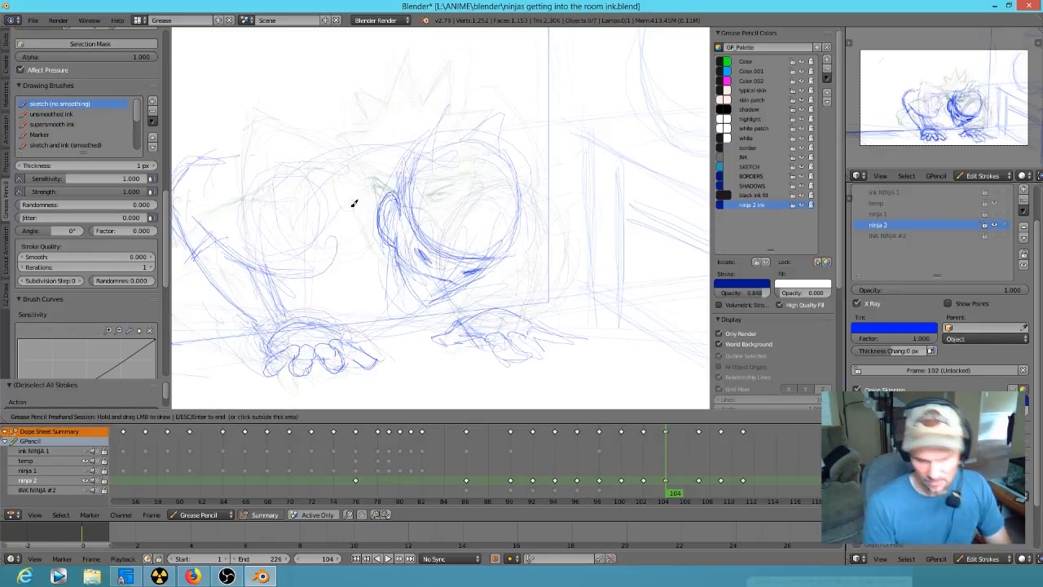
{"action": "middle_click_drag", "start_coordinate": [397, 256], "coordinate": [463, 280], "text": "shift"}
{"action": "mouse_move", "coordinate": [305, 179]}
{"action": "left_mouse_down"}
{"action": "mouse_move", "coordinate": [372, 183]}
{"action": "mouse_move", "coordinate": [362, 189]}
{"action": "mouse_move", "coordinate": [442, 169]}
{"action": "mouse_move", "coordinate": [471, 176]}
{"action": "left_mouse_up"}
{"action": "mouse_move", "coordinate": [318, 179]}
{"action": "left_mouse_down"}
{"action": "mouse_move", "coordinate": [249, 184]}
{"action": "mouse_move", "coordinate": [232, 220]}
{"action": "left_mouse_up"}
{"action": "left_click_drag", "start_coordinate": [259, 283], "coordinate": [255, 285]}
{"action": "mouse_move", "coordinate": [258, 283]}
{"action": "left_mouse_down"}
{"action": "mouse_move", "coordinate": [295, 262]}
{"action": "mouse_move", "coordinate": [318, 335]}
{"action": "mouse_move", "coordinate": [262, 283]}
{"action": "mouse_move", "coordinate": [367, 299]}
{"action": "left_mouse_up"}
{"action": "mouse_move", "coordinate": [320, 256]}
{"action": "left_mouse_down"}
{"action": "mouse_move", "coordinate": [355, 288]}
{"action": "mouse_move", "coordinate": [287, 233]}
{"action": "left_mouse_up"}
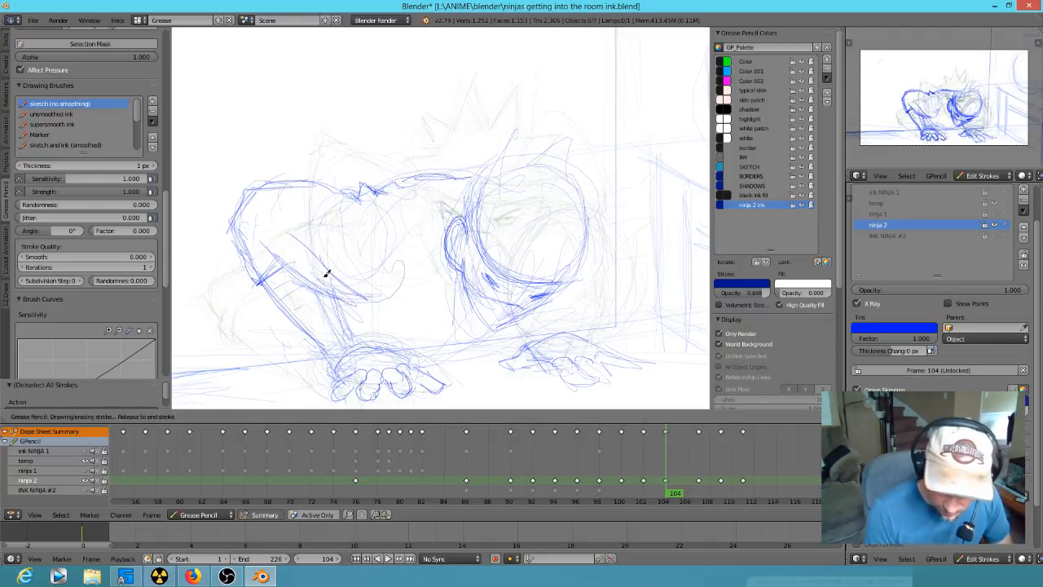
- Draw the curved chest line between the left-side arm and the lowered head at frame 104, comparing it with frame 102
{"action": "mouse_move", "coordinate": [365, 282]}
{"action": "left_mouse_down"}
{"action": "mouse_move", "coordinate": [386, 317]}
{"action": "mouse_move", "coordinate": [429, 326]}
{"action": "left_mouse_up"}
{"action": "left_click_drag", "start_coordinate": [367, 300], "coordinate": [461, 337]}
{"action": "key", "text": "Down"}
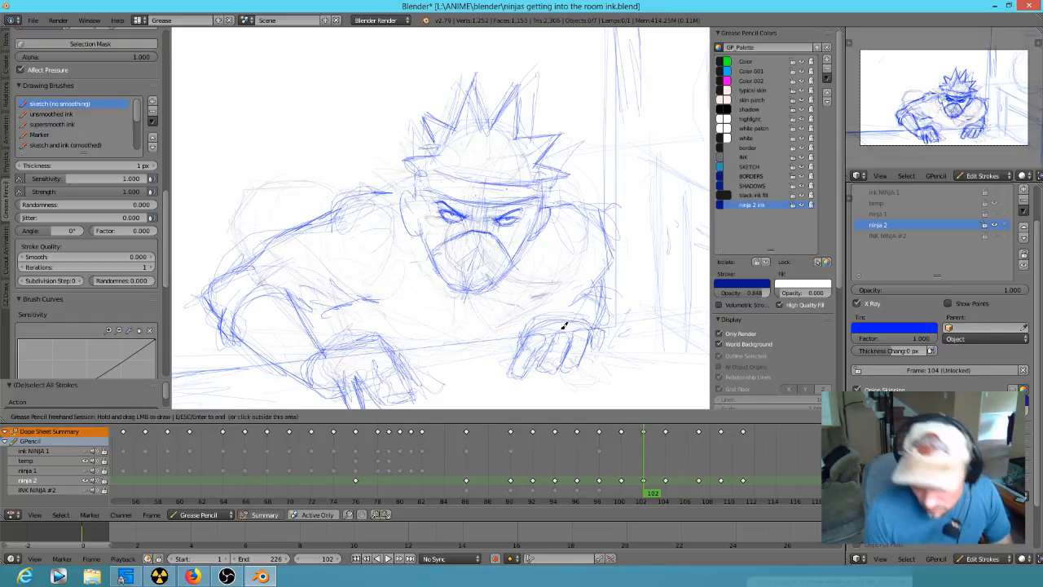
{"action": "key", "text": "Up"}
{"action": "key", "text": "Up"}
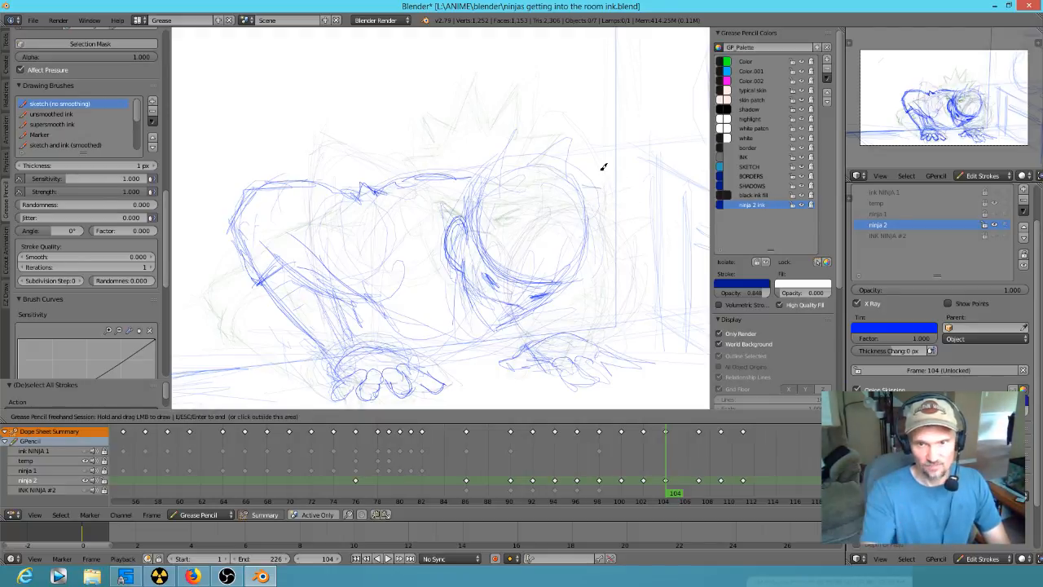
- Sketch the right-side shoulder and the forearm running down to the flat hand at frame 104
{"action": "left_click_drag", "start_coordinate": [584, 197], "coordinate": [614, 202]}
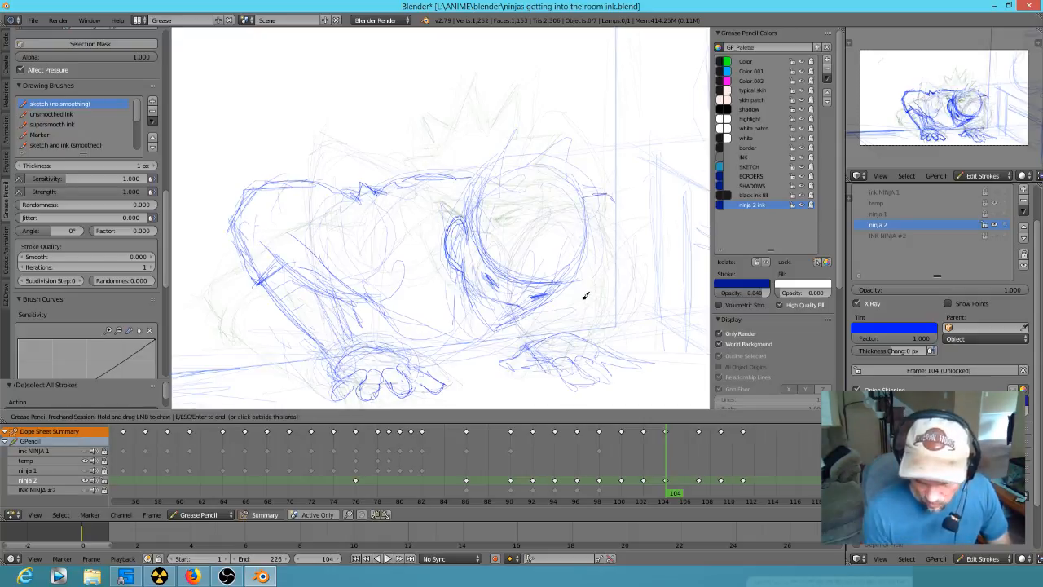
{"action": "mouse_move", "coordinate": [584, 326]}
{"action": "left_mouse_down"}
{"action": "mouse_move", "coordinate": [584, 296]}
{"action": "mouse_move", "coordinate": [540, 326]}
{"action": "mouse_move", "coordinate": [596, 317]}
{"action": "mouse_move", "coordinate": [617, 230]}
{"action": "mouse_move", "coordinate": [617, 278]}
{"action": "left_mouse_up"}
{"action": "left_click_drag", "start_coordinate": [612, 290], "coordinate": [595, 324]}
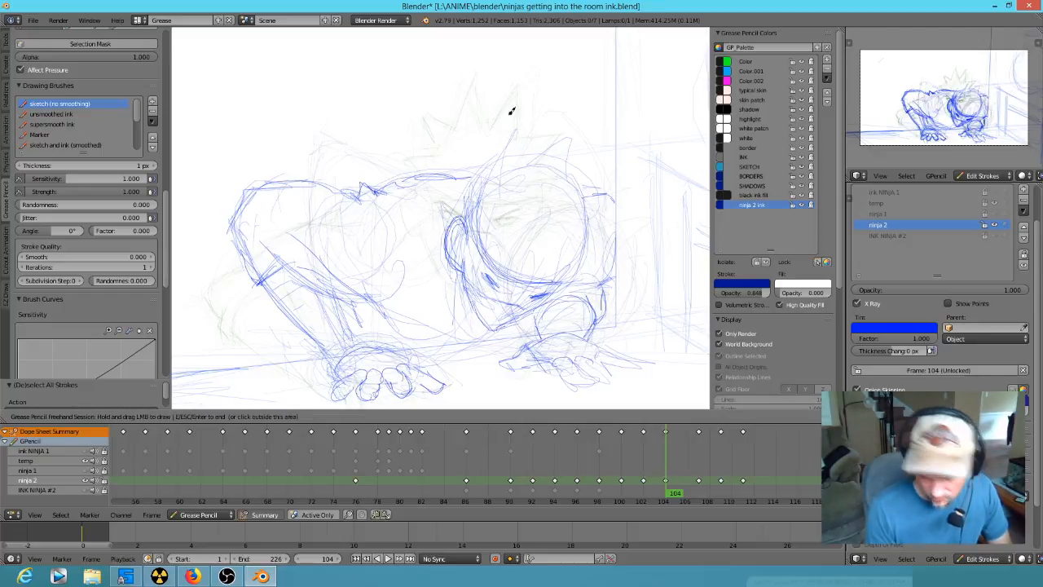
- Sketch the left-side hair spikes above the headband at frame 102, comparing them with the neighbouring frames
{"action": "key", "text": "Down"}
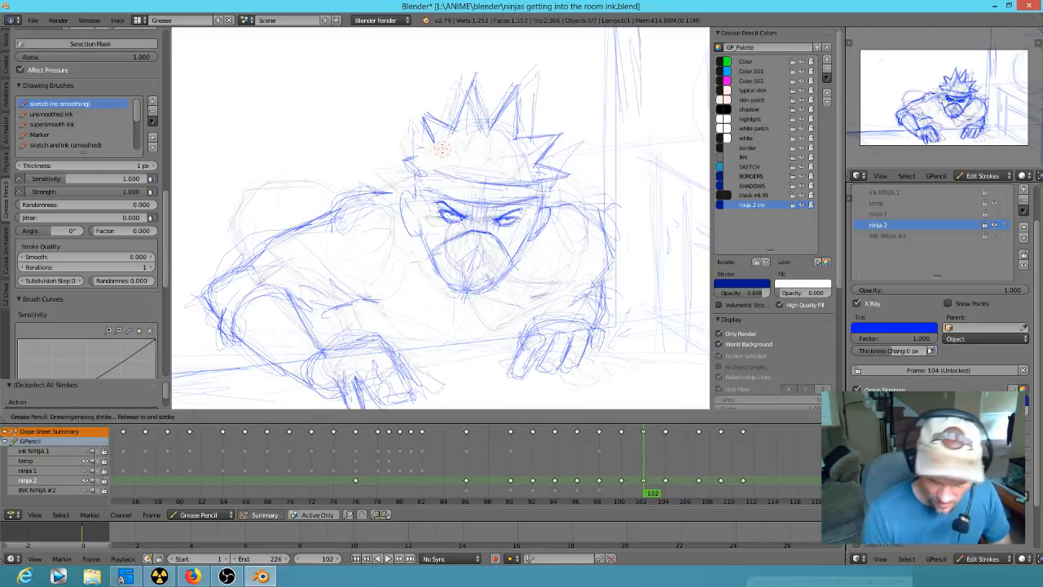
{"action": "key", "text": "Down"}
{"action": "key", "text": "Up"}
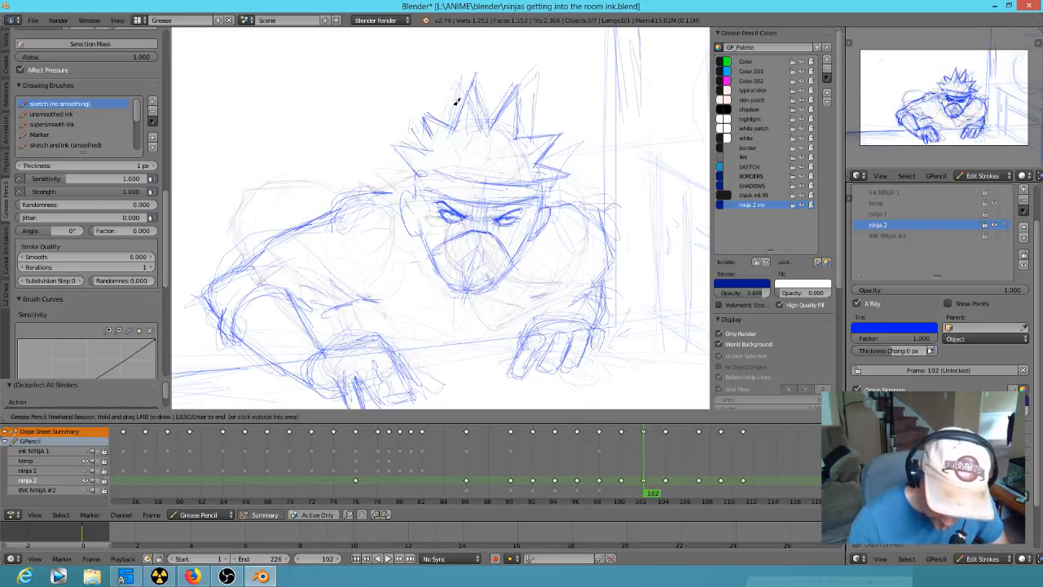
{"action": "key", "text": "Down"}
{"action": "key", "text": "Up"}
{"action": "mouse_move", "coordinate": [453, 112]}
{"action": "right_mouse_down"}
{"action": "mouse_move", "coordinate": [424, 132]}
{"action": "mouse_move", "coordinate": [431, 147]}
{"action": "right_mouse_up"}
{"action": "left_click_drag", "start_coordinate": [413, 103], "coordinate": [425, 148]}
{"action": "left_click_drag", "start_coordinate": [413, 105], "coordinate": [451, 129]}
{"action": "mouse_move", "coordinate": [423, 135]}
{"action": "left_mouse_down"}
{"action": "mouse_move", "coordinate": [429, 152]}
{"action": "mouse_move", "coordinate": [415, 166]}
{"action": "left_mouse_up"}
{"action": "key", "text": "Down"}
{"action": "key", "text": "Up"}
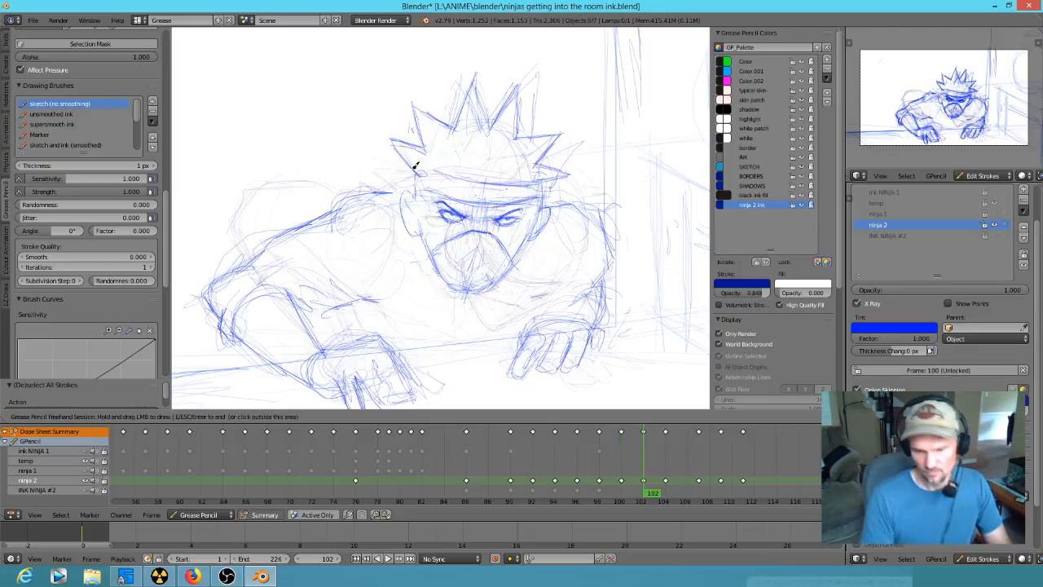
- Sketch the hair spikes along the left and top of the lowered head at frame 104, checking against frame 102
{"action": "key", "text": "Down"}
{"action": "key", "text": "Up"}
{"action": "key", "text": "Up"}
{"action": "mouse_move", "coordinate": [483, 204]}
{"action": "left_mouse_down"}
{"action": "mouse_move", "coordinate": [462, 204]}
{"action": "mouse_move", "coordinate": [497, 187]}
{"action": "left_mouse_up"}
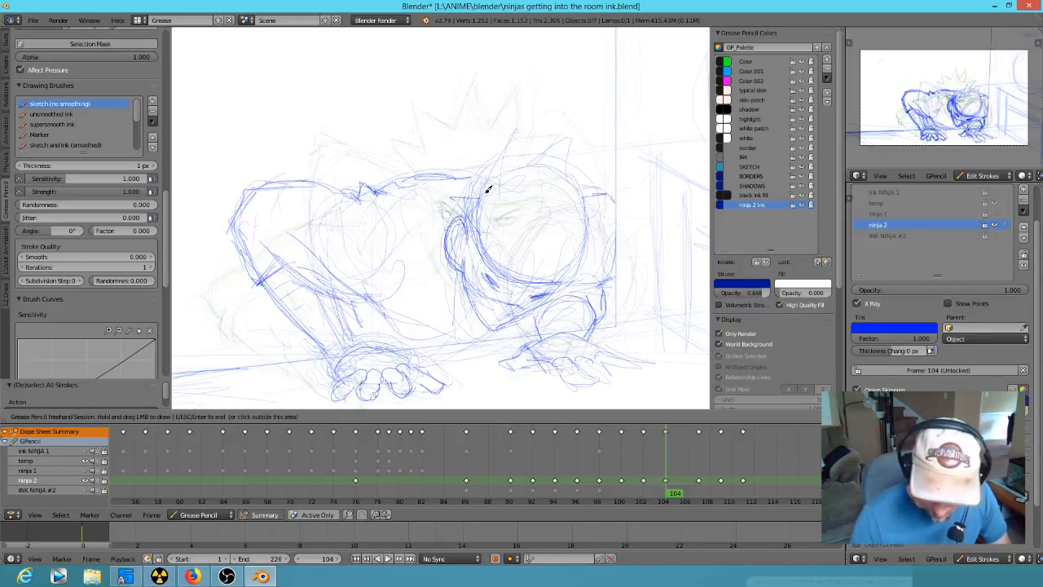
{"action": "key", "text": "Down"}
{"action": "key", "text": "Up"}
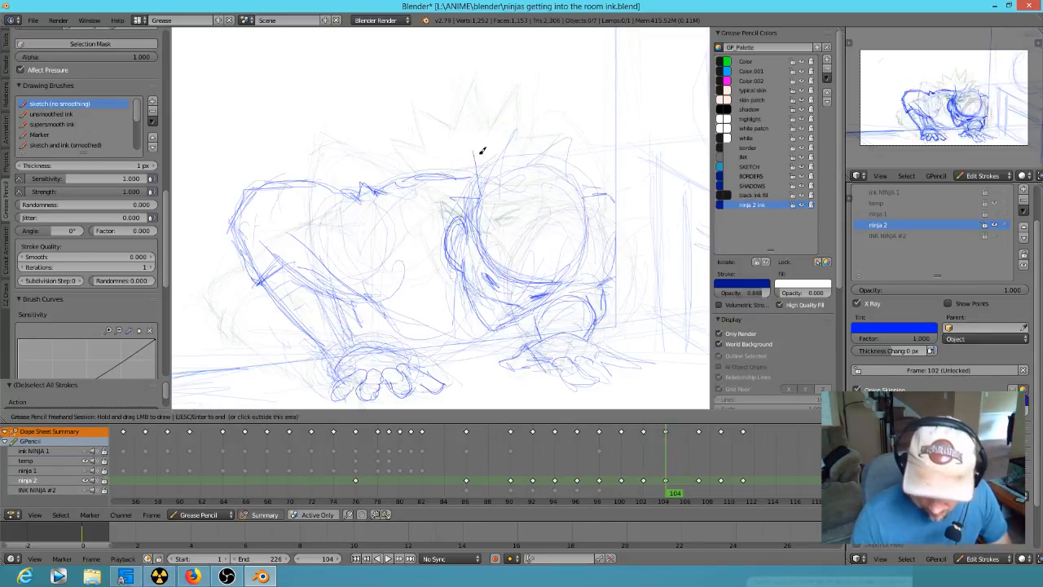
{"action": "key", "text": "Down"}
{"action": "key", "text": "Up"}
{"action": "mouse_move", "coordinate": [519, 167]}
{"action": "left_mouse_down"}
{"action": "mouse_move", "coordinate": [536, 127]}
{"action": "mouse_move", "coordinate": [551, 163]}
{"action": "left_mouse_up"}
{"action": "key", "text": "Down"}
{"action": "key", "text": "Up"}
- Draw the pointed hair spikes down the right side of the head at frame 104
{"action": "left_click_drag", "start_coordinate": [573, 155], "coordinate": [604, 144]}
{"action": "left_click_drag", "start_coordinate": [605, 147], "coordinate": [579, 197]}
{"action": "key", "text": "Down"}
{"action": "left_click_drag", "start_coordinate": [582, 192], "coordinate": [610, 203]}
{"action": "right_click_drag", "start_coordinate": [584, 239], "coordinate": [584, 223]}
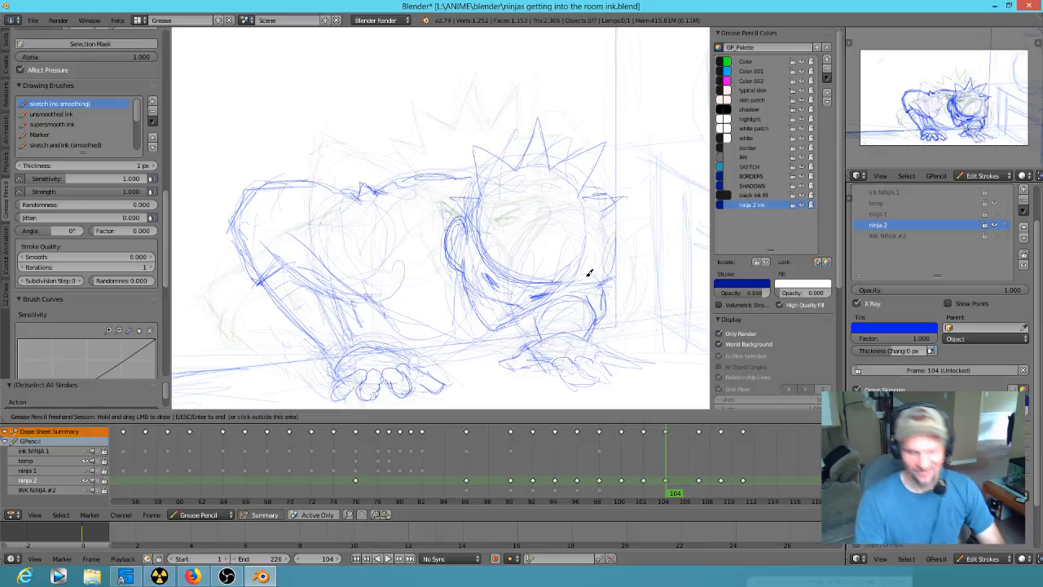
{"action": "mouse_move", "coordinate": [610, 216]}
{"action": "left_mouse_down"}
{"action": "mouse_move", "coordinate": [621, 195]}
{"action": "mouse_move", "coordinate": [585, 224]}
{"action": "left_mouse_up"}
{"action": "key", "text": "Down"}
{"action": "key", "text": "Up"}
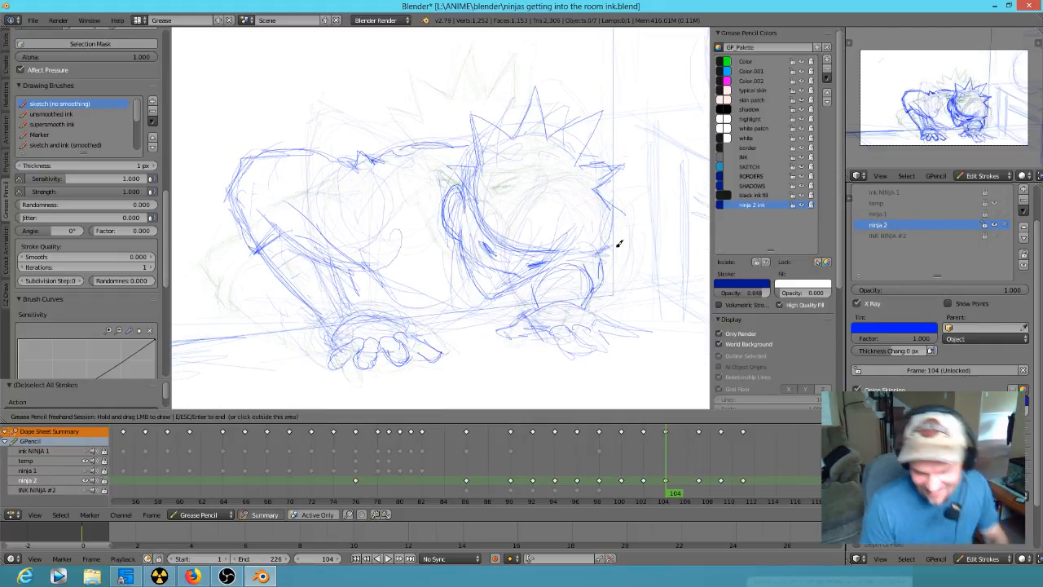
- Sketch the jagged hair tips hanging over the face from the ear to the right-side edge at frame 104
{"action": "mouse_move", "coordinate": [570, 220]}
{"action": "middle_mouse_down"}
{"action": "mouse_move", "coordinate": [494, 233]}
{"action": "mouse_move", "coordinate": [454, 222]}
{"action": "mouse_move", "coordinate": [518, 261]}
{"action": "middle_mouse_up"}
{"action": "key", "text": "KP_1"}
{"action": "left_click_drag", "start_coordinate": [517, 262], "coordinate": [625, 221]}
{"action": "right_click_drag", "start_coordinate": [487, 192], "coordinate": [479, 212]}
{"action": "mouse_move", "coordinate": [467, 207]}
{"action": "left_mouse_down"}
{"action": "mouse_move", "coordinate": [467, 223]}
{"action": "mouse_move", "coordinate": [496, 217]}
{"action": "mouse_move", "coordinate": [507, 256]}
{"action": "left_mouse_up"}
{"action": "right_click_drag", "start_coordinate": [493, 192], "coordinate": [476, 227]}
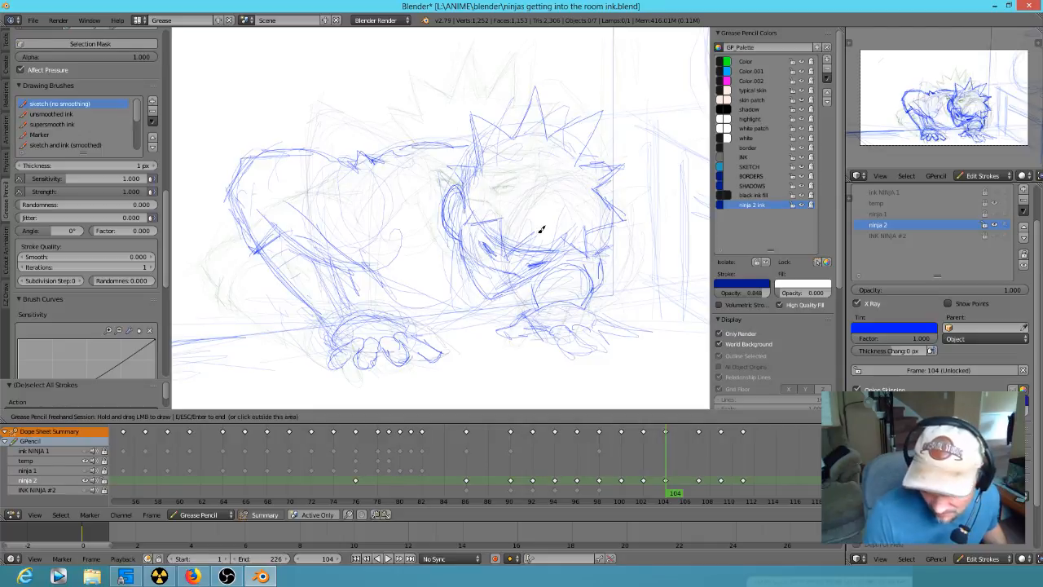
{"action": "mouse_move", "coordinate": [546, 226]}
{"action": "left_mouse_down"}
{"action": "mouse_move", "coordinate": [551, 251]}
{"action": "mouse_move", "coordinate": [569, 250]}
{"action": "left_mouse_up"}
- Add light hair and headband strokes across the forehead at frame 102, and advance to frame 107
{"action": "key", "text": "Up"}
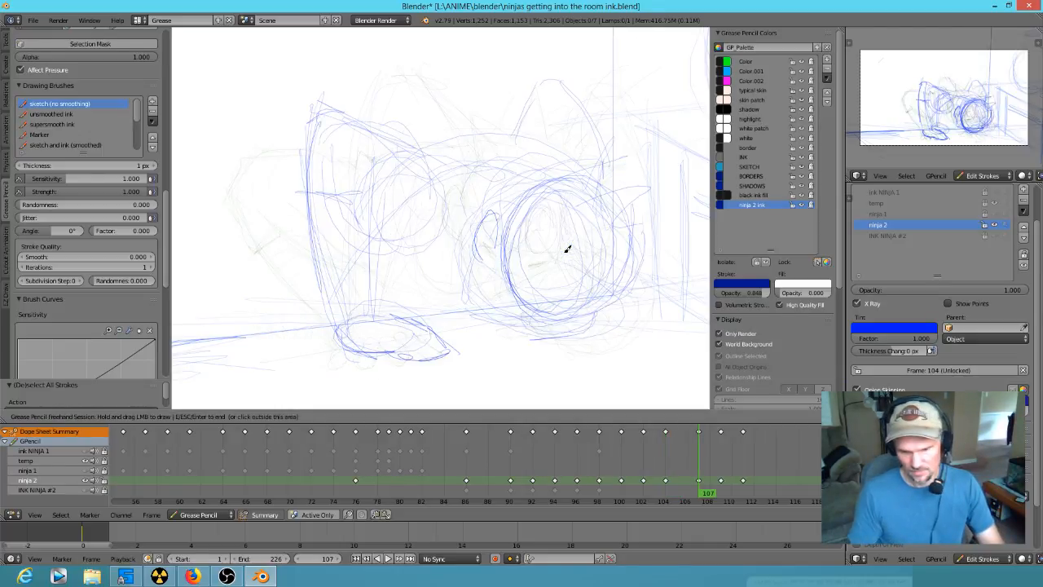
{"action": "key", "text": "Down"}
{"action": "key", "text": "Down"}
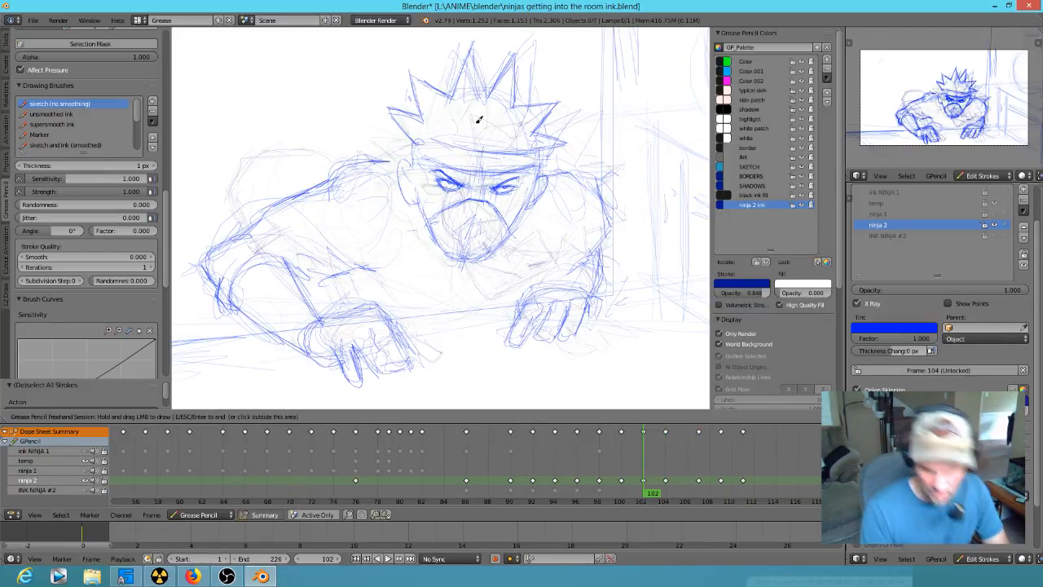
{"action": "mouse_move", "coordinate": [447, 125]}
{"action": "left_mouse_down"}
{"action": "mouse_move", "coordinate": [454, 97]}
{"action": "mouse_move", "coordinate": [496, 103]}
{"action": "left_mouse_up"}
{"action": "left_click_drag", "start_coordinate": [435, 142], "coordinate": [526, 168]}
{"action": "key", "text": "Down"}
{"action": "left_click_drag", "start_coordinate": [402, 169], "coordinate": [522, 173]}
{"action": "key", "text": "Down"}
{"action": "key", "text": "Up"}
{"action": "key", "text": "Up"}
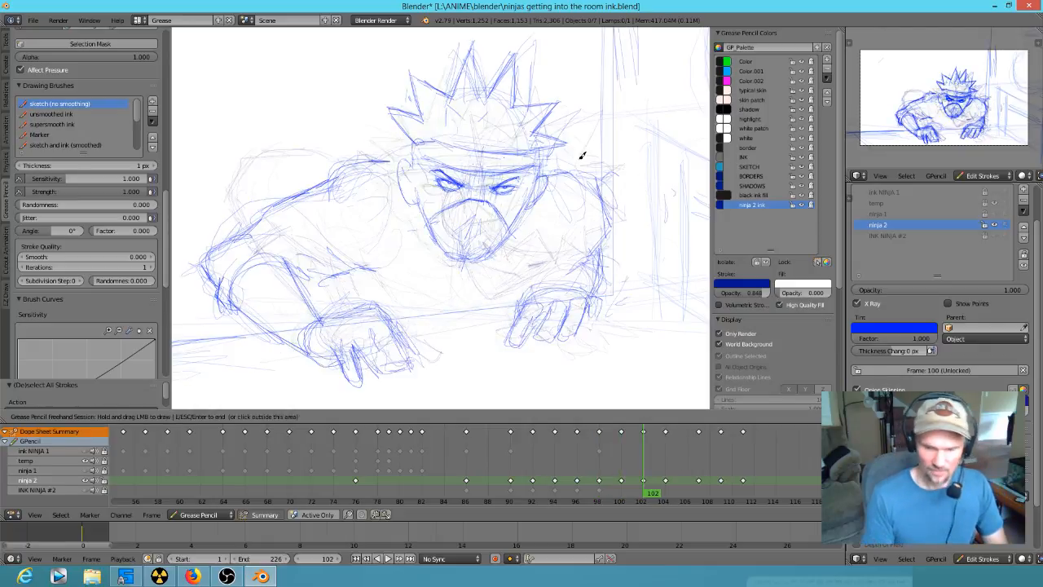
{"action": "key", "text": "Up"}
- Sketch the hair spikes across the top of the head and beside the ear at frame 107, comparing with frame 104
{"action": "key", "text": "Up"}
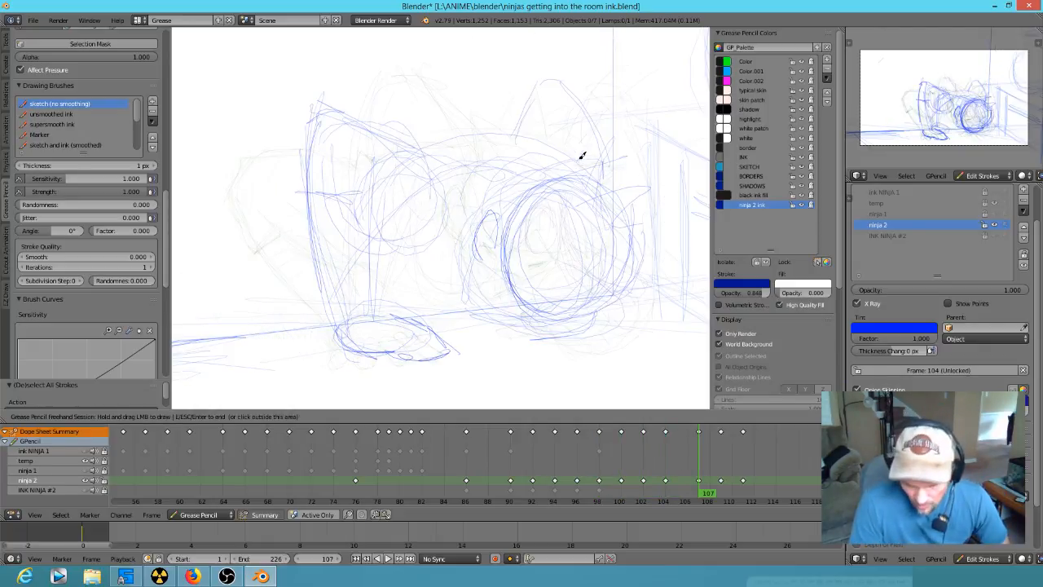
{"action": "key", "text": "Down"}
{"action": "key", "text": "Up"}
{"action": "left_click_drag", "start_coordinate": [576, 190], "coordinate": [618, 157]}
{"action": "mouse_move", "coordinate": [578, 186]}
{"action": "left_mouse_down"}
{"action": "mouse_move", "coordinate": [552, 158]}
{"action": "mouse_move", "coordinate": [546, 191]}
{"action": "mouse_move", "coordinate": [580, 187]}
{"action": "mouse_move", "coordinate": [554, 178]}
{"action": "mouse_move", "coordinate": [508, 238]}
{"action": "left_mouse_up"}
{"action": "key", "text": "Down"}
{"action": "key", "text": "Up"}
{"action": "key", "text": "Down"}
{"action": "key", "text": "Up"}
{"action": "mouse_move", "coordinate": [494, 213]}
{"action": "left_mouse_down"}
{"action": "mouse_move", "coordinate": [499, 244]}
{"action": "mouse_move", "coordinate": [501, 233]}
{"action": "left_mouse_up"}
{"action": "key", "text": "Down"}
- Draw the hair spikes down the right side of the head at frame 107, flipping between neighbouring frames for placement
{"action": "key", "text": "Up"}
{"action": "left_click_drag", "start_coordinate": [610, 193], "coordinate": [613, 191]}
{"action": "key", "text": "Down"}
{"action": "key", "text": "Up"}
{"action": "key", "text": "Up"}
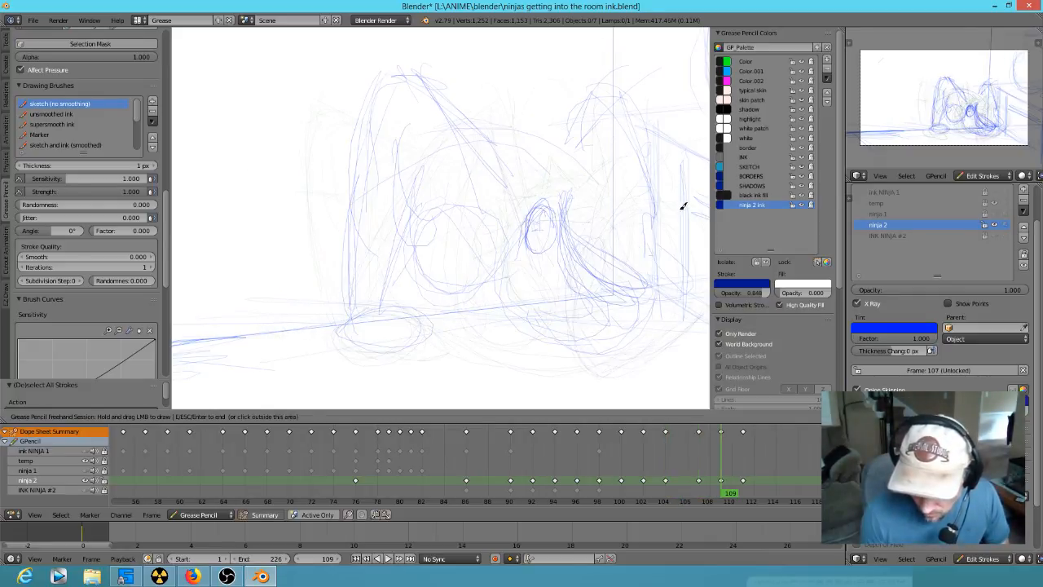
{"action": "key", "text": "Down"}
{"action": "left_click_drag", "start_coordinate": [609, 209], "coordinate": [617, 163]}
{"action": "mouse_move", "coordinate": [642, 198]}
{"action": "left_mouse_down"}
{"action": "mouse_move", "coordinate": [655, 207]}
{"action": "mouse_move", "coordinate": [643, 223]}
{"action": "left_mouse_up"}
{"action": "key", "text": "Down"}
{"action": "key", "text": "Up"}
{"action": "key", "text": "Down"}
{"action": "key", "text": "Down"}
{"action": "key", "text": "Up"}
{"action": "key", "text": "Up"}
{"action": "key", "text": "Down"}
{"action": "key", "text": "Up"}
{"action": "key", "text": "Down"}
{"action": "key", "text": "Up"}
{"action": "key", "text": "Up"}
{"action": "key", "text": "Down"}
{"action": "key", "text": "Down"}
{"action": "key", "text": "Up"}
- Continue the hair spikes around the lower right of the head at frame 107, checking them against frame 104
{"action": "key", "text": "Down"}
{"action": "key", "text": "Up"}
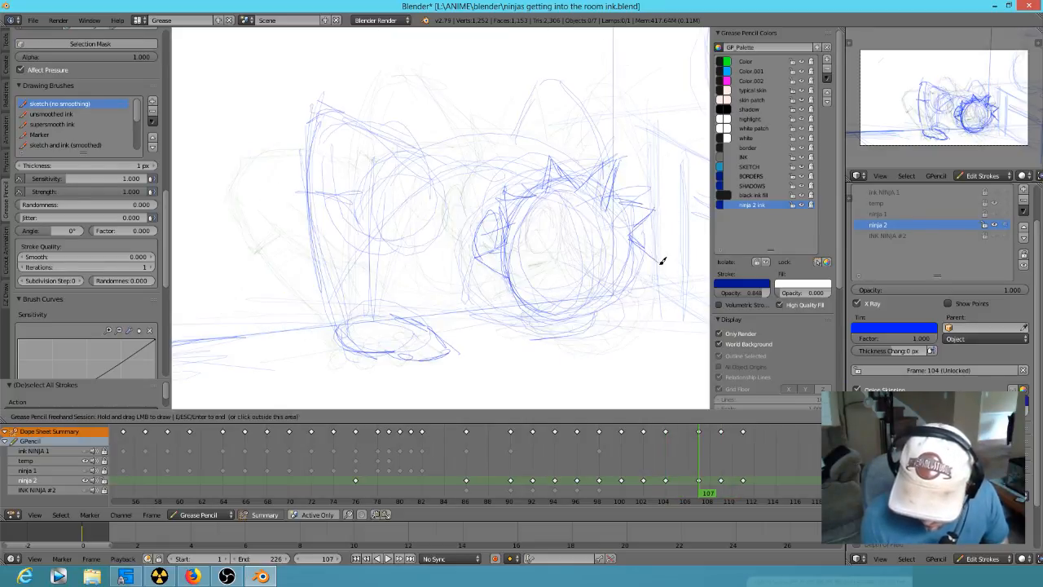
{"action": "key", "text": "Down"}
{"action": "key", "text": "Up"}
{"action": "key", "text": "Down"}
{"action": "key", "text": "Up"}
{"action": "key", "text": "Down"}
{"action": "key", "text": "Up"}
{"action": "key", "text": "Down"}
{"action": "key", "text": "Up"}
{"action": "key", "text": "Down"}
{"action": "key", "text": "Up"}
{"action": "key", "text": "Down"}
{"action": "key", "text": "Up"}
{"action": "key", "text": "Down"}
{"action": "key", "text": "Up"}
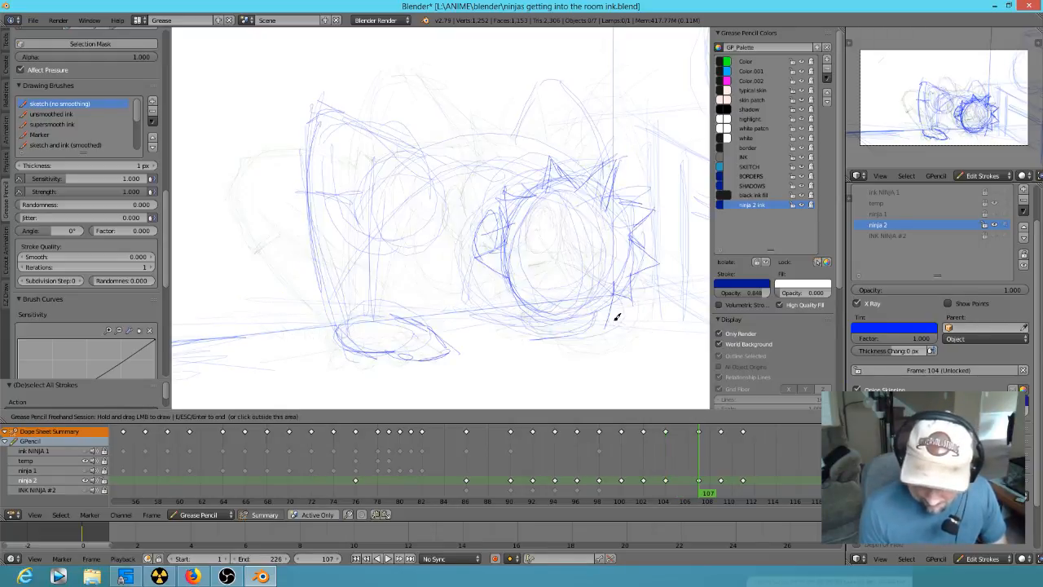
{"action": "key", "text": "Down"}
{"action": "key", "text": "Up"}
- Sketch the hair spikes hanging along the bottom and lower left of the head at frame 107
{"action": "key", "text": "Down"}
{"action": "key", "text": "Up"}
{"action": "mouse_move", "coordinate": [590, 296]}
{"action": "left_mouse_down"}
{"action": "mouse_move", "coordinate": [561, 284]}
{"action": "mouse_move", "coordinate": [554, 332]}
{"action": "left_mouse_up"}
{"action": "key", "text": "Down"}
{"action": "key", "text": "Up"}
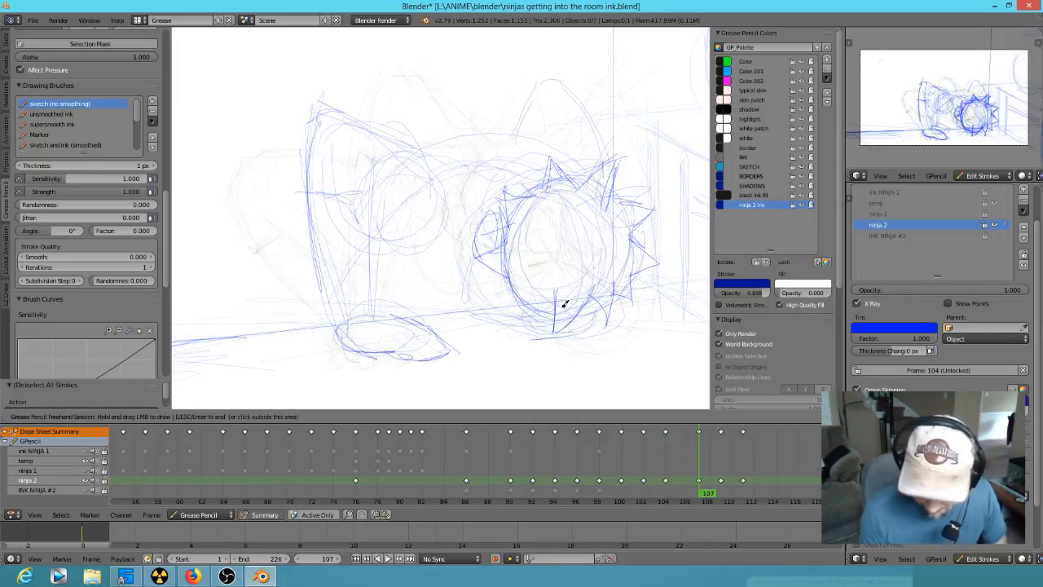
{"action": "left_click_drag", "start_coordinate": [562, 286], "coordinate": [553, 329]}
{"action": "key", "text": "Down"}
{"action": "key", "text": "Up"}
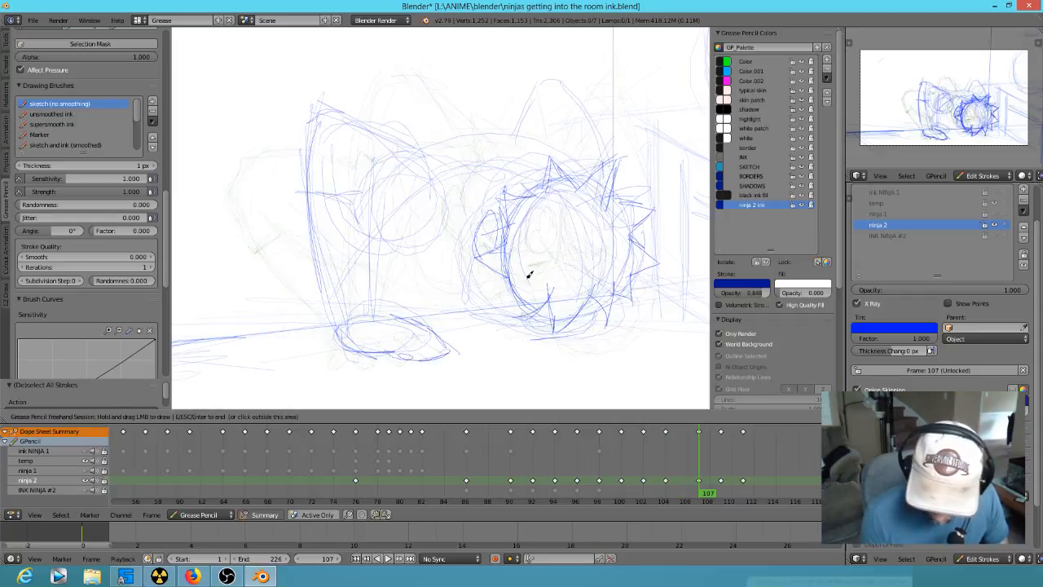
{"action": "key", "text": "Down"}
{"action": "key", "text": "Up"}
{"action": "mouse_move", "coordinate": [527, 264]}
{"action": "left_mouse_down"}
{"action": "mouse_move", "coordinate": [511, 319]}
{"action": "mouse_move", "coordinate": [506, 275]}
{"action": "left_mouse_up"}
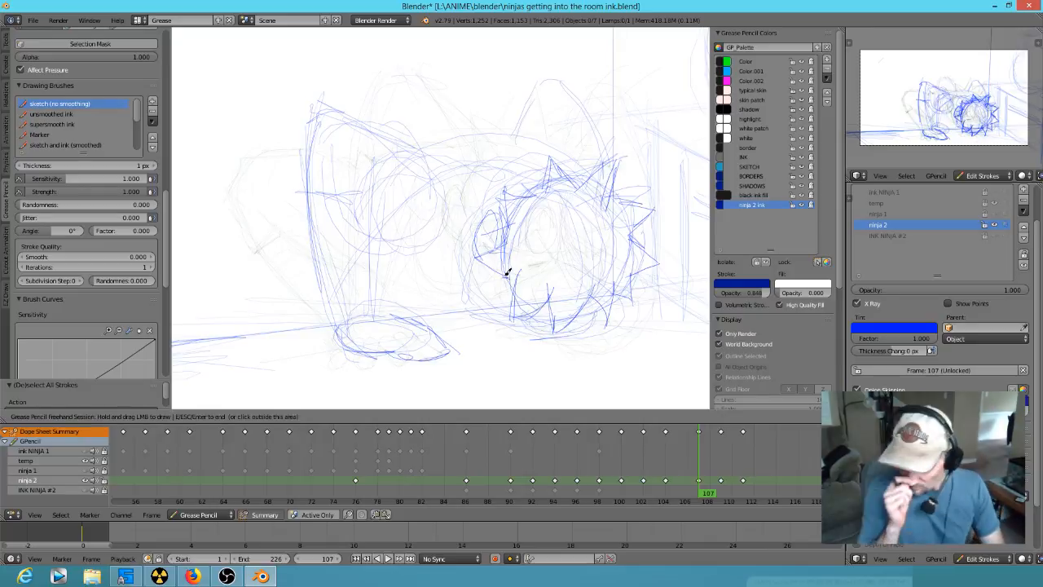
{"action": "key", "text": "Down"}
{"action": "key", "text": "Up"}
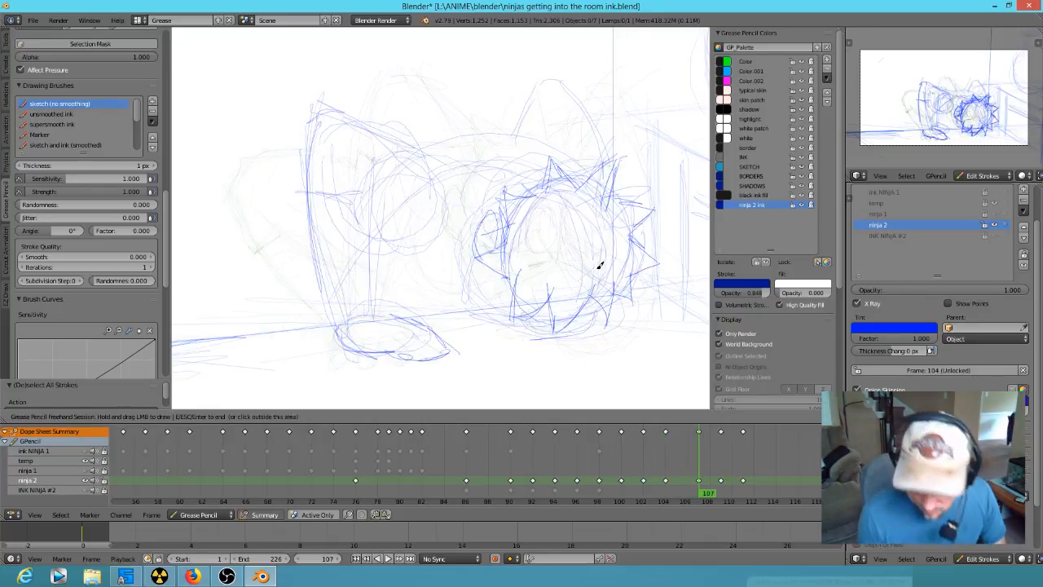
- Go to frame 109 and sketch the face and jaw contour below the ear, comparing it with the previous frames
{"action": "key", "text": "Up"}
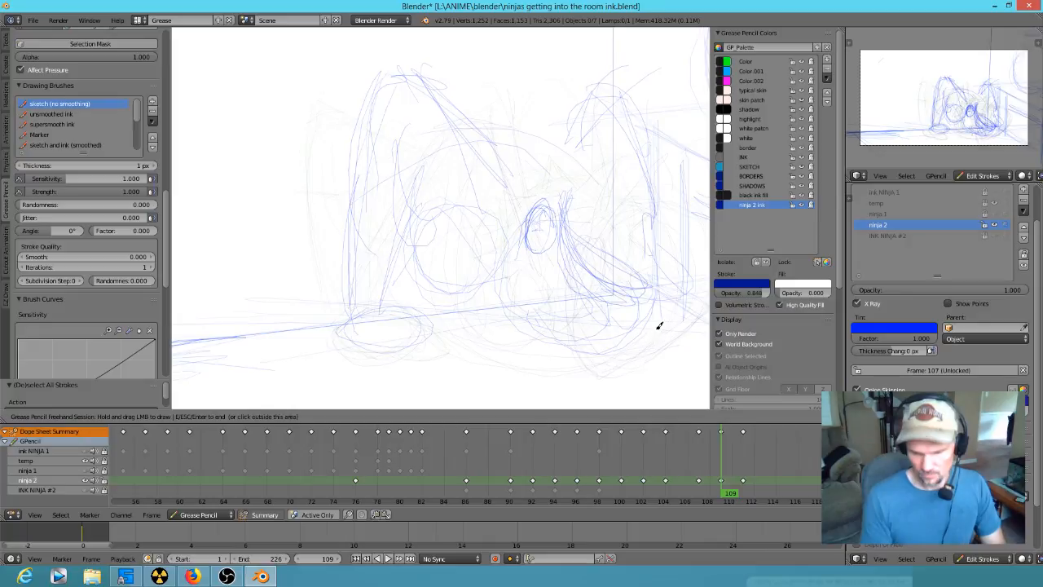
{"action": "key", "text": "Up"}
{"action": "key", "text": "Down"}
{"action": "mouse_move", "coordinate": [441, 296]}
{"action": "left_mouse_down"}
{"action": "mouse_move", "coordinate": [436, 212]}
{"action": "mouse_move", "coordinate": [494, 305]}
{"action": "mouse_move", "coordinate": [549, 275]}
{"action": "mouse_move", "coordinate": [478, 299]}
{"action": "mouse_move", "coordinate": [431, 276]}
{"action": "mouse_move", "coordinate": [503, 261]}
{"action": "mouse_move", "coordinate": [511, 228]}
{"action": "mouse_move", "coordinate": [429, 204]}
{"action": "mouse_move", "coordinate": [486, 141]}
{"action": "mouse_move", "coordinate": [578, 109]}
{"action": "mouse_move", "coordinate": [554, 263]}
{"action": "mouse_move", "coordinate": [517, 293]}
{"action": "left_mouse_up"}
{"action": "key", "text": "Down"}
{"action": "key", "text": "Up"}
{"action": "key", "text": "Down"}
{"action": "key", "text": "Down"}
{"action": "key", "text": "Up"}
{"action": "key", "text": "Up"}
{"action": "key", "text": "Down"}
{"action": "key", "text": "Up"}
{"action": "key", "text": "Down"}
- Draw the first hair spikes above the ear and on the upper left of the head at frame 109, comparing with frame 104
{"action": "key", "text": "Up"}
{"action": "key", "text": "Down"}
{"action": "key", "text": "Down"}
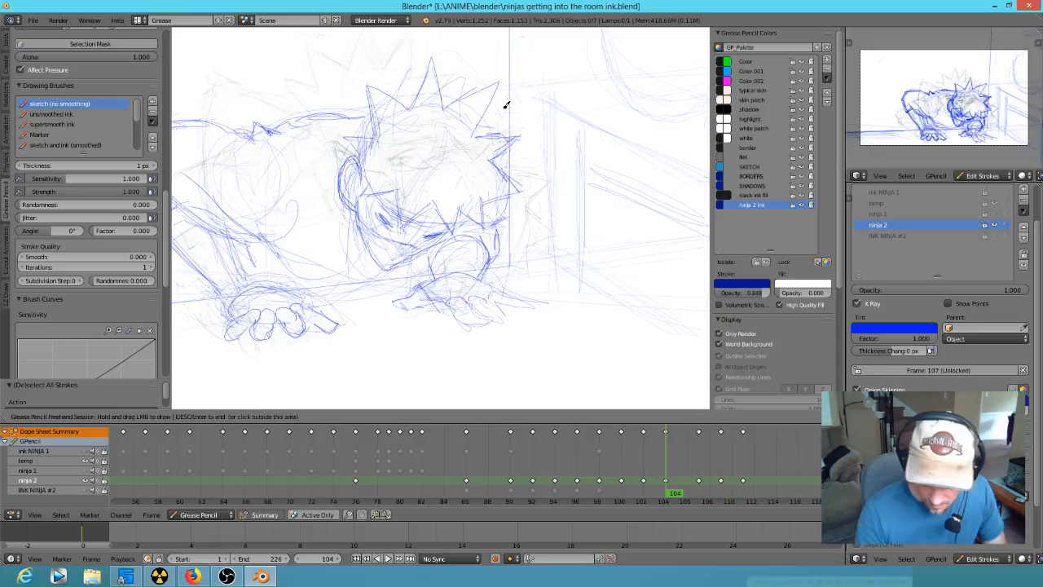
{"action": "key", "text": "Up"}
{"action": "key", "text": "Up"}
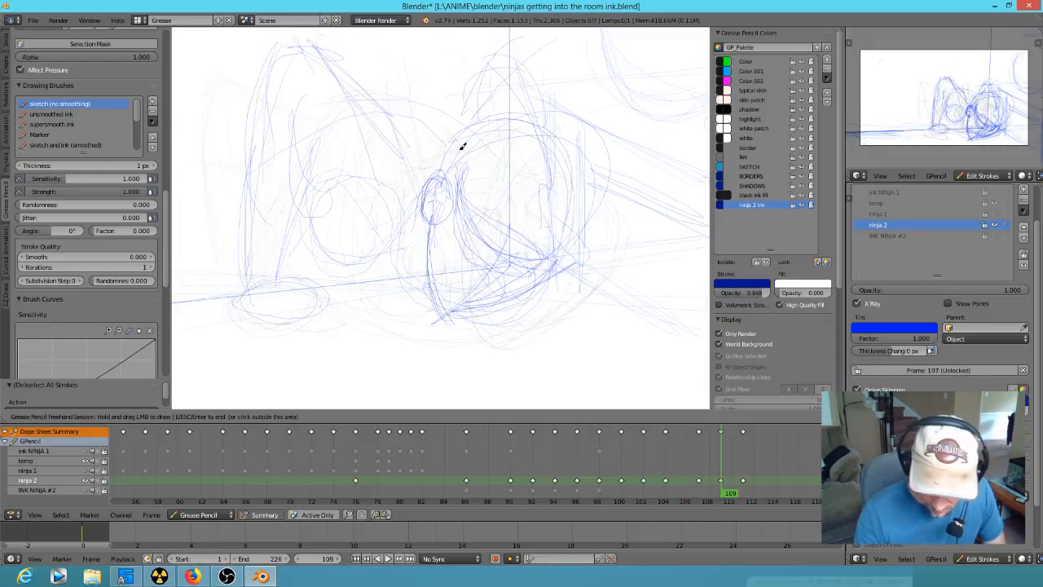
{"action": "mouse_move", "coordinate": [461, 76]}
{"action": "left_mouse_down"}
{"action": "mouse_move", "coordinate": [505, 133]}
{"action": "mouse_move", "coordinate": [440, 171]}
{"action": "left_mouse_up"}
{"action": "key", "text": "Down"}
{"action": "key", "text": "Up"}
{"action": "key", "text": "Down"}
{"action": "key", "text": "Up"}
{"action": "key", "text": "Up"}
{"action": "key", "text": "Down"}
{"action": "key", "text": "Down"}
{"action": "key", "text": "Down"}
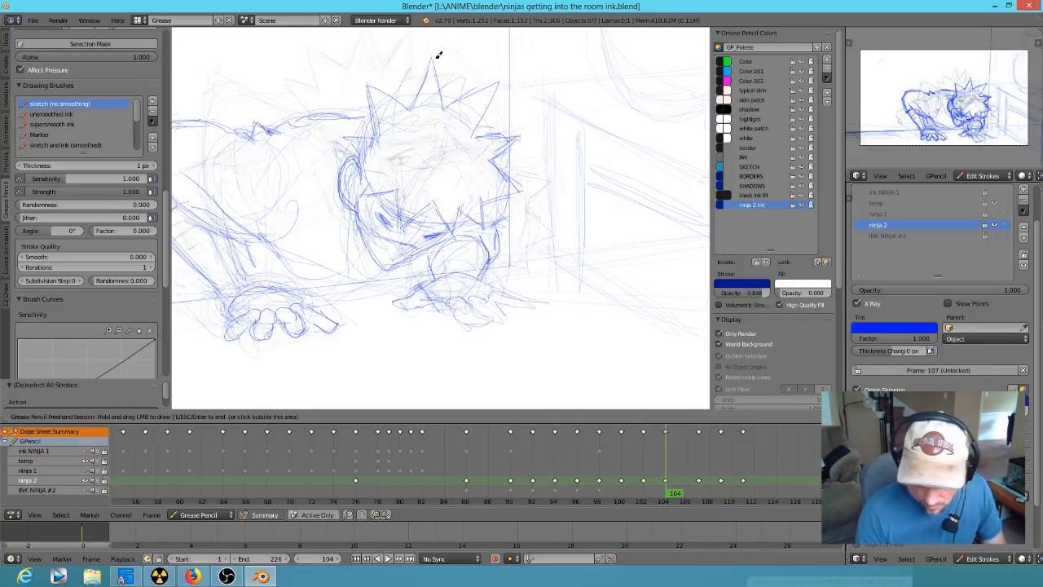
{"action": "key", "text": "Up"}
{"action": "key", "text": "Up"}
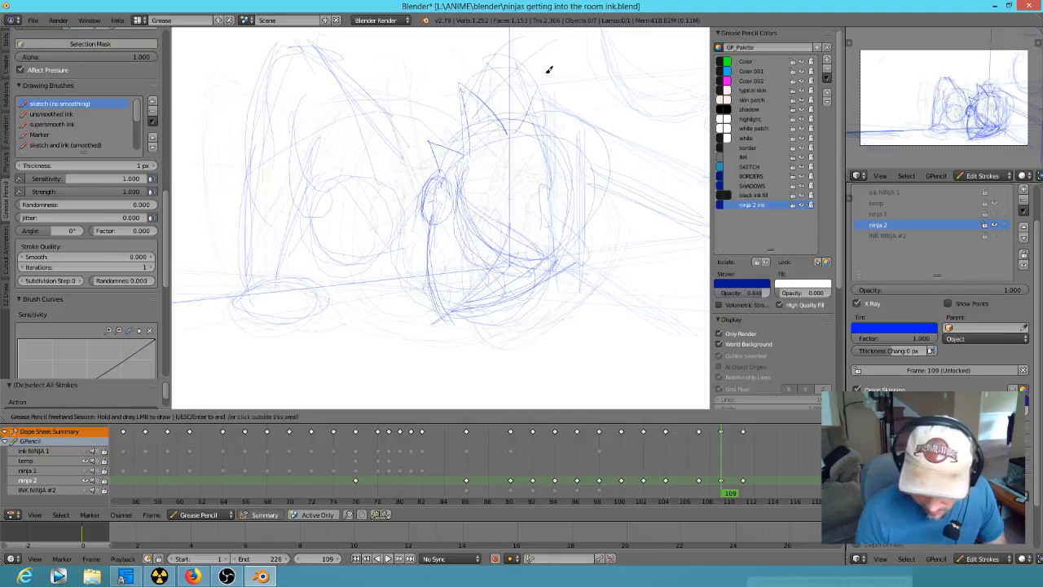
- Sketch the hair spikes across the top and upper right of the head at frame 109
{"action": "mouse_move", "coordinate": [513, 129]}
{"action": "left_mouse_down"}
{"action": "mouse_move", "coordinate": [549, 82]}
{"action": "mouse_move", "coordinate": [559, 142]}
{"action": "mouse_move", "coordinate": [611, 119]}
{"action": "mouse_move", "coordinate": [580, 173]}
{"action": "left_mouse_up"}
{"action": "key", "text": "Down"}
{"action": "key", "text": "Down"}
{"action": "key", "text": "Up"}
{"action": "key", "text": "Up"}
{"action": "key", "text": "Up"}
{"action": "key", "text": "Down"}
{"action": "left_click_drag", "start_coordinate": [587, 175], "coordinate": [637, 181]}
{"action": "left_click_drag", "start_coordinate": [587, 202], "coordinate": [631, 188]}
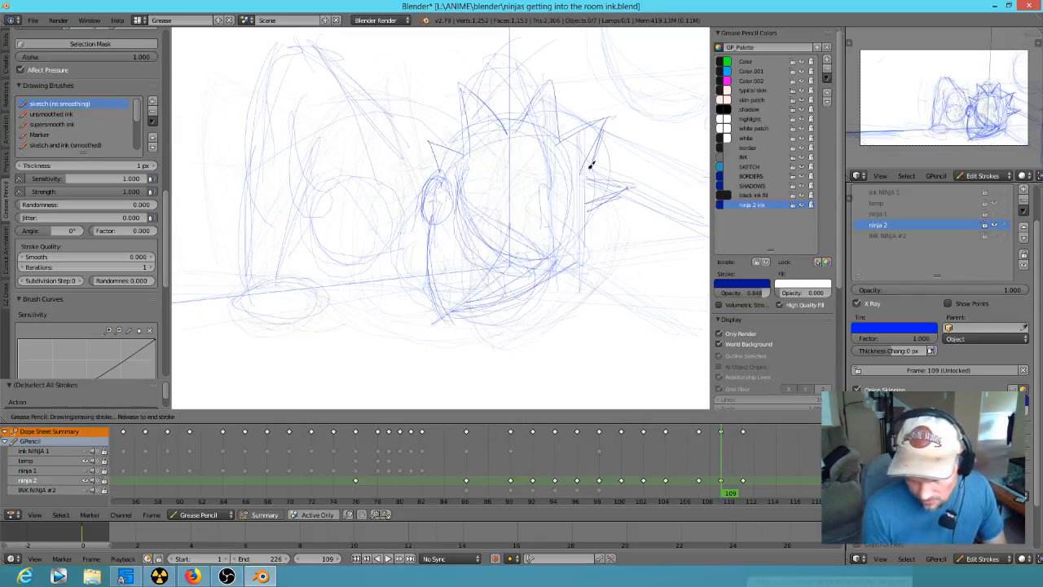
- Sketch the lower right hair spikes of the head at frame 109, comparing with the preceding frames
{"action": "key", "text": "Down"}
{"action": "key", "text": "Down"}
{"action": "key", "text": "Down"}
{"action": "key", "text": "Up"}
{"action": "key", "text": "Up"}
{"action": "key", "text": "Up"}
{"action": "left_click_drag", "start_coordinate": [613, 219], "coordinate": [618, 225]}
{"action": "key", "text": "Down"}
{"action": "key", "text": "Up"}
{"action": "key", "text": "Down"}
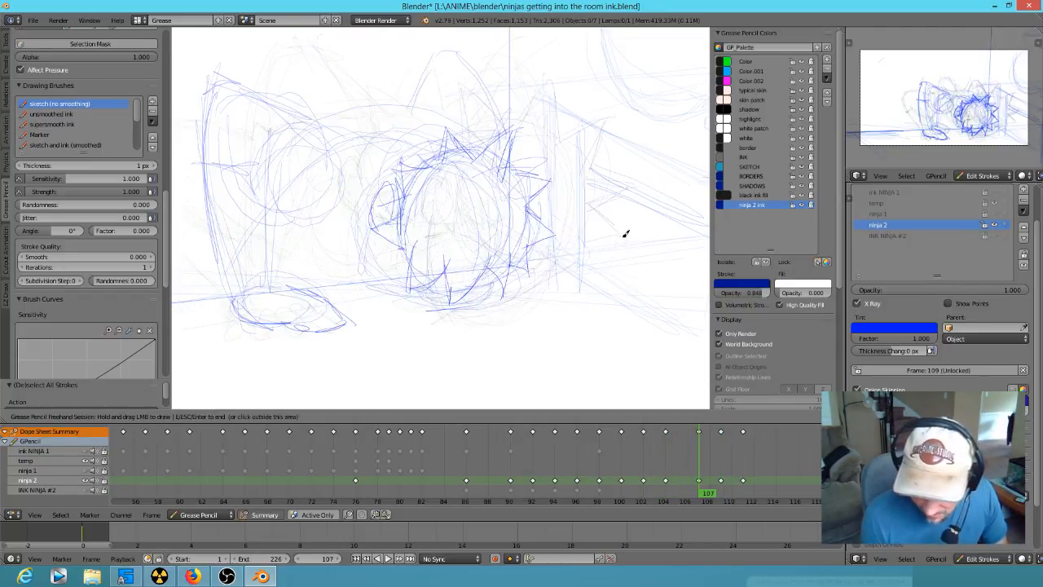
{"action": "key", "text": "Up"}
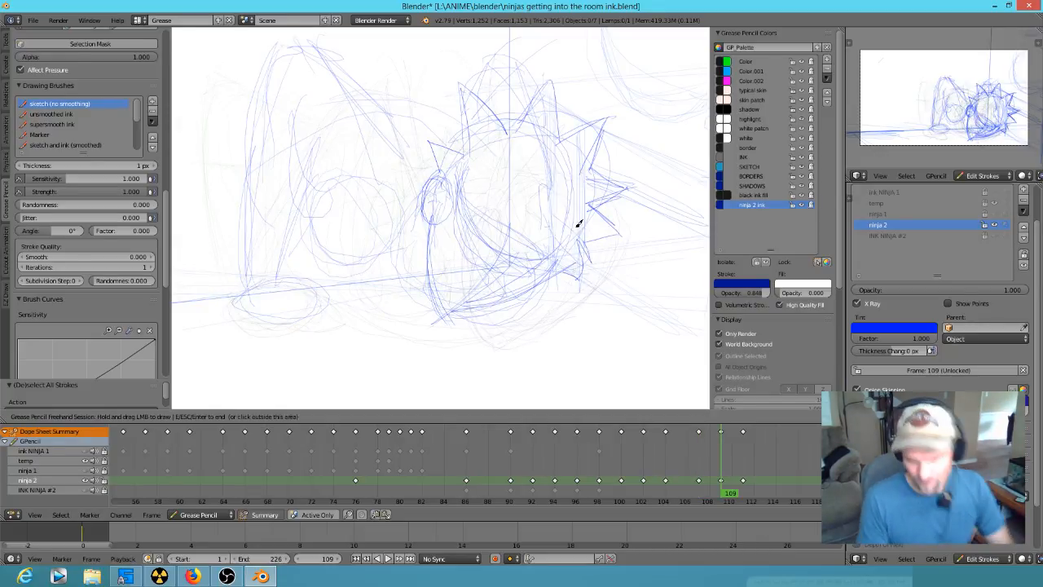
- Go back through the earlier frames to frame 98 and examine the ninja's eyes up close
{"action": "key", "text": "Down"}
{"action": "key", "text": "Down"}
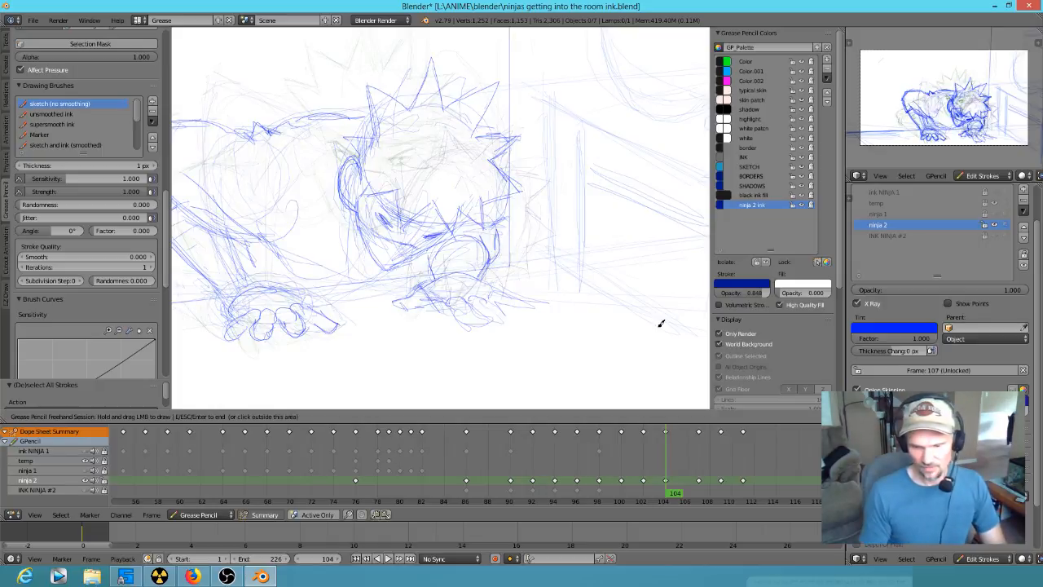
{"action": "key", "text": "Down"}
{"action": "key", "text": "Down"}
{"action": "key", "text": "Down"}
{"action": "key", "text": "Down"}
{"action": "key", "text": "Down"}
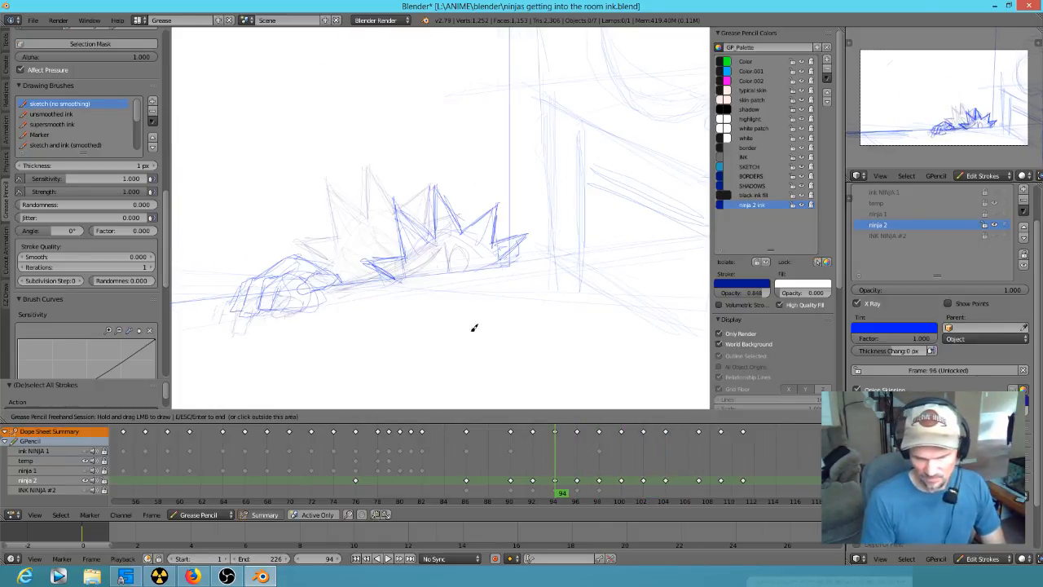
{"action": "key", "text": "Up"}
{"action": "key", "text": "Up"}
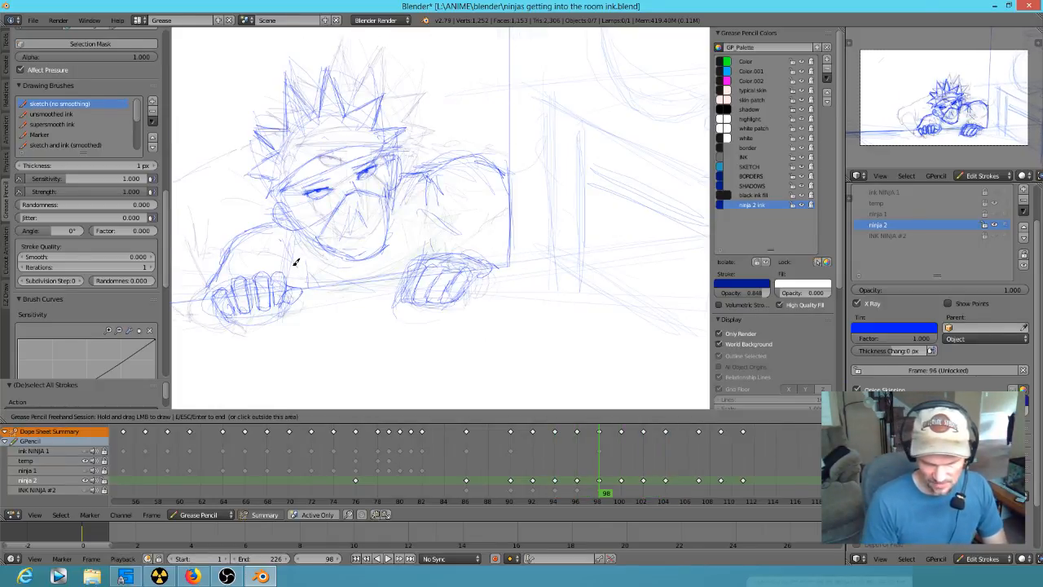
{"action": "scroll", "coordinate": [312, 193], "scroll_direction": "up", "scroll_amount": 4}
{"action": "middle_click_drag", "start_coordinate": [367, 214], "coordinate": [592, 284], "text": "shift"}
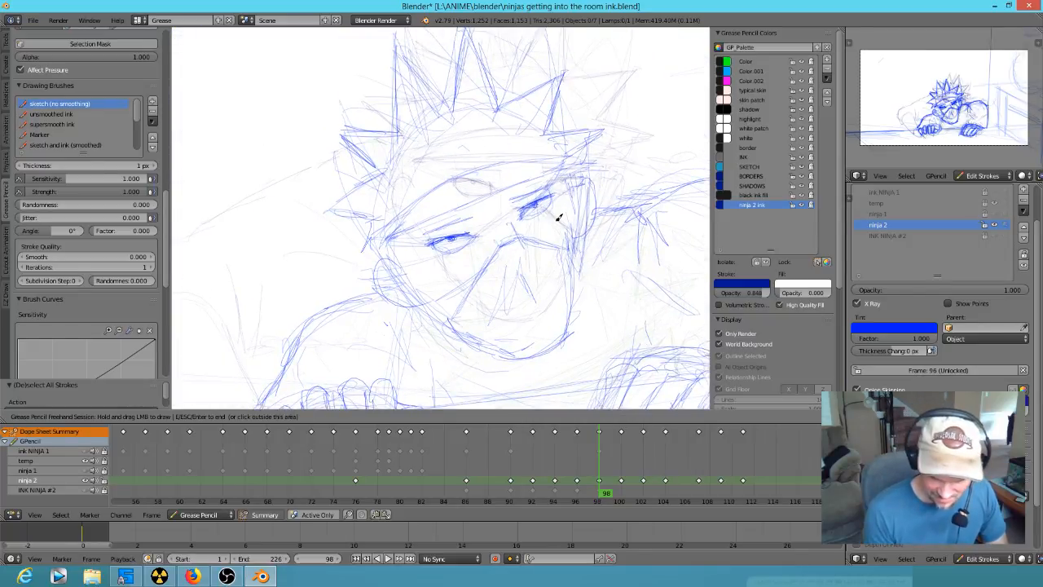
{"action": "mouse_move", "coordinate": [556, 204]}
{"action": "right_mouse_down"}
{"action": "mouse_move", "coordinate": [530, 209]}
{"action": "mouse_move", "coordinate": [538, 201]}
{"action": "right_mouse_up"}
{"action": "mouse_move", "coordinate": [476, 238]}
{"action": "right_mouse_down"}
{"action": "mouse_move", "coordinate": [453, 256]}
{"action": "mouse_move", "coordinate": [436, 244]}
{"action": "mouse_move", "coordinate": [526, 200]}
{"action": "mouse_move", "coordinate": [456, 188]}
{"action": "mouse_move", "coordinate": [472, 175]}
{"action": "mouse_move", "coordinate": [581, 184]}
{"action": "right_mouse_up"}
- Compare the eye shapes and expression across frames 98 to 104
{"action": "key", "text": "Up"}
{"action": "key", "text": "Up"}
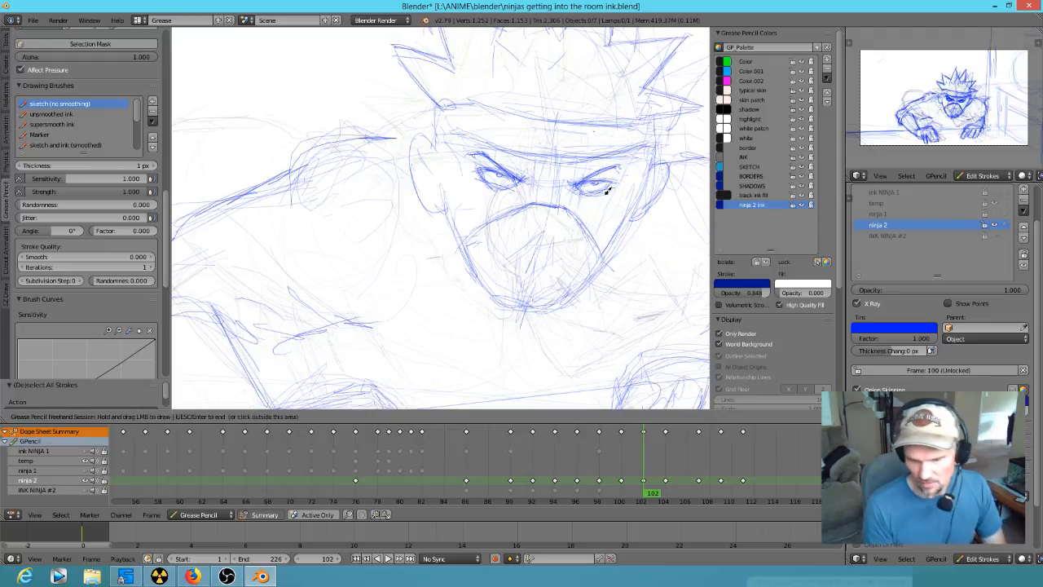
{"action": "left_click_drag", "start_coordinate": [570, 185], "coordinate": [597, 183]}
{"action": "key", "text": "Down"}
{"action": "key", "text": "Up"}
{"action": "key", "text": "Down"}
{"action": "key", "text": "Down"}
{"action": "key", "text": "Up"}
{"action": "key", "text": "Up"}
{"action": "key", "text": "Up"}
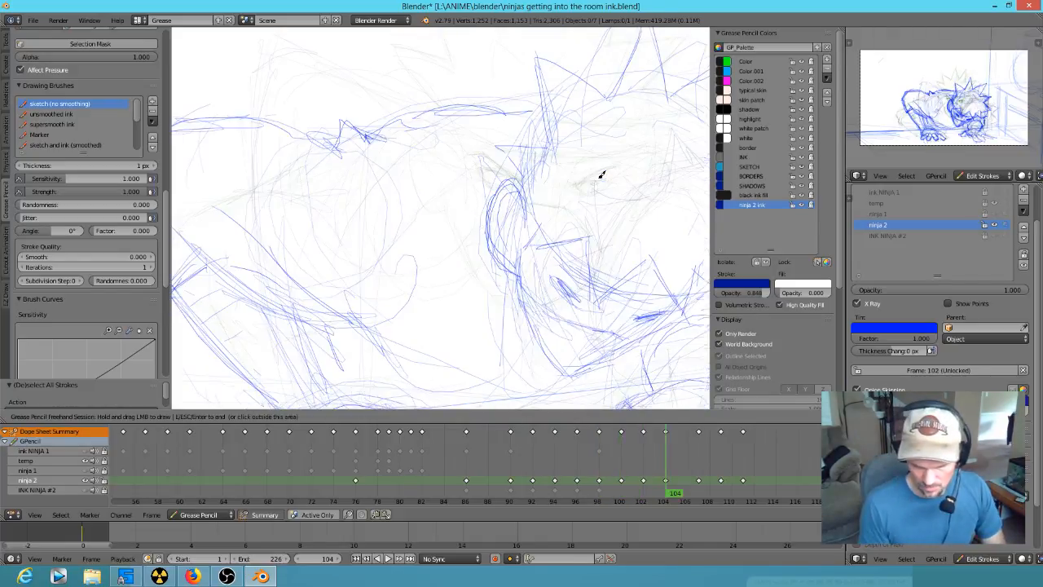
{"action": "key", "text": "Up"}
{"action": "mouse_move", "coordinate": [611, 313]}
{"action": "middle_mouse_down", "text": "shift"}
{"action": "mouse_move", "coordinate": [466, 275]}
{"action": "mouse_move", "coordinate": [577, 284]}
{"action": "middle_mouse_up", "text": "shift"}
- Return to frame 98, erase the narrow eyes above the mask, and save the file
{"action": "key", "text": "Down"}
{"action": "key", "text": "Down"}
{"action": "key", "text": "Down"}
{"action": "key", "text": "Down"}
{"action": "left_click_drag", "start_coordinate": [531, 224], "coordinate": [409, 270]}
{"action": "left_click_drag", "start_coordinate": [469, 254], "coordinate": [414, 270]}
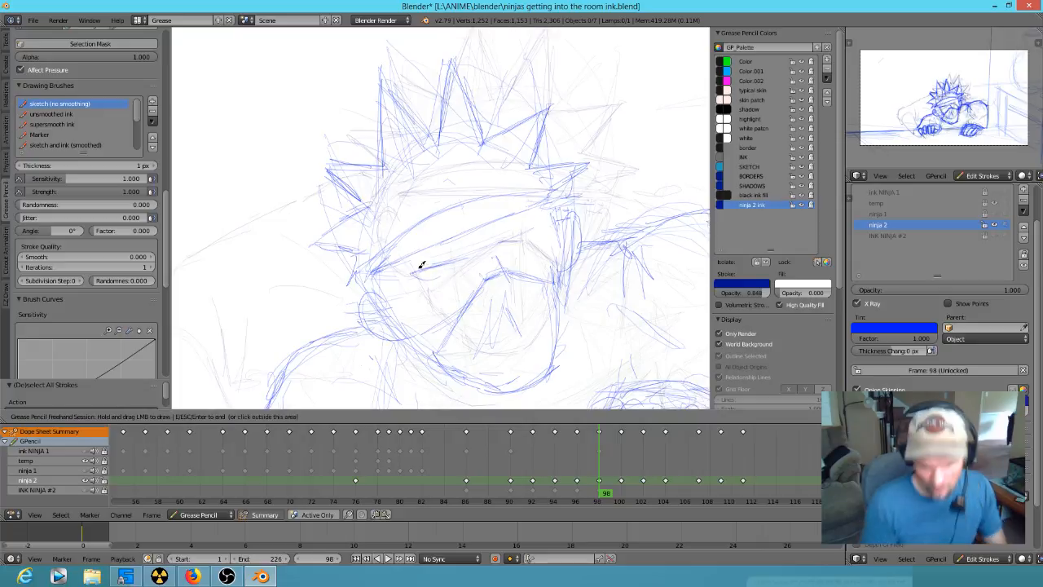
{"action": "key", "text": "Escape"}
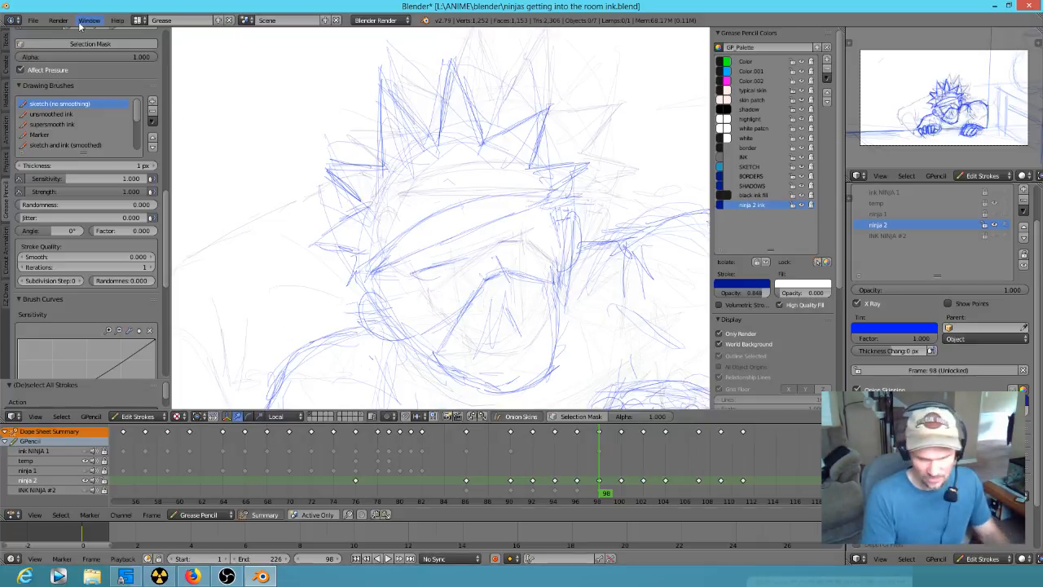
{"action": "left_click", "coordinate": [32, 20]}
{"action": "left_click", "coordinate": [44, 104]}
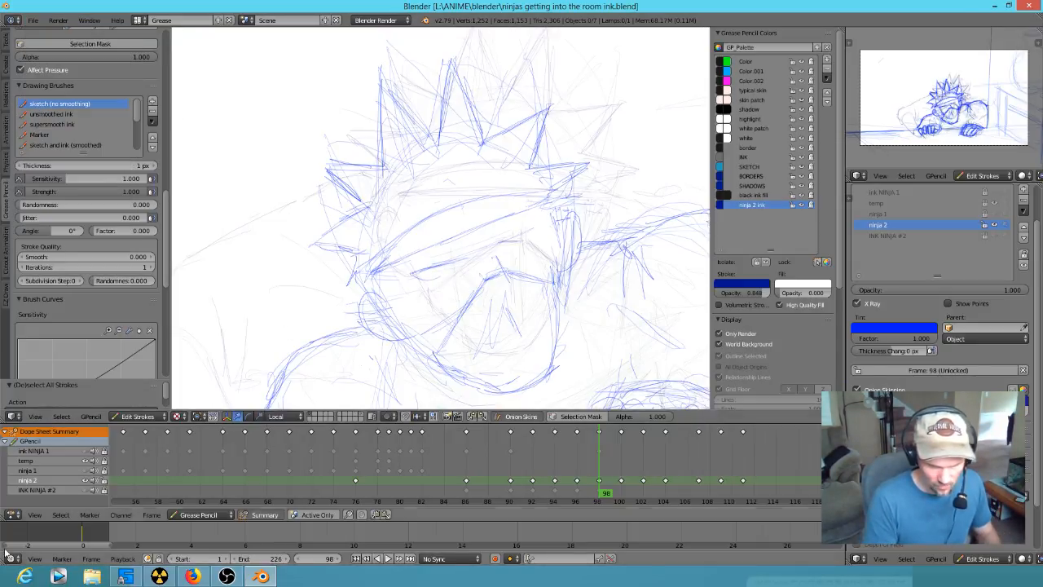
- Switch to Vegas Pro and open the AKARIS DREAM.veg project, ignoring all missing files and leaving them offline
{"action": "left_click", "coordinate": [59, 577]}
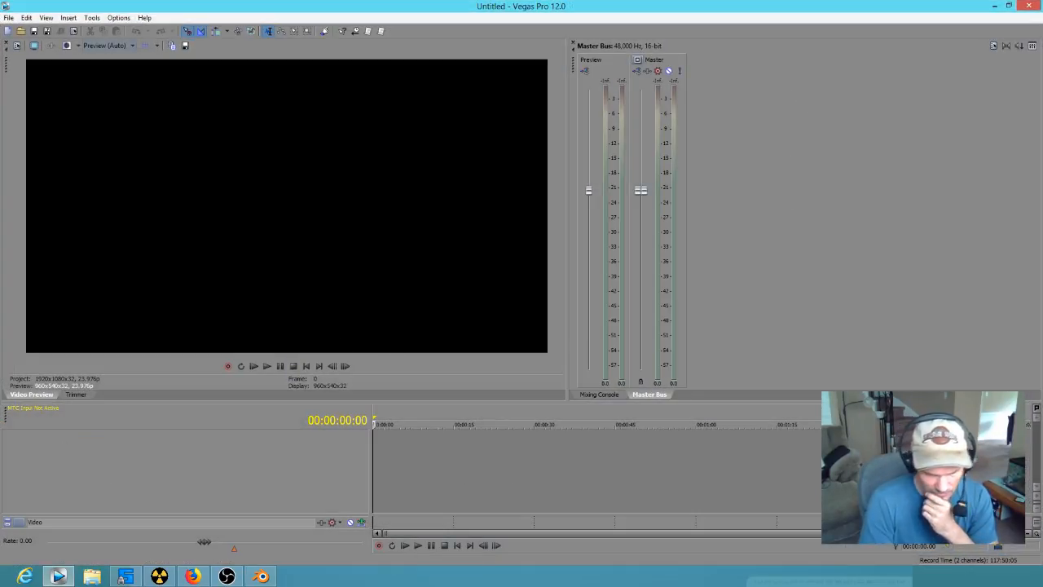
{"action": "left_click", "coordinate": [8, 18]}
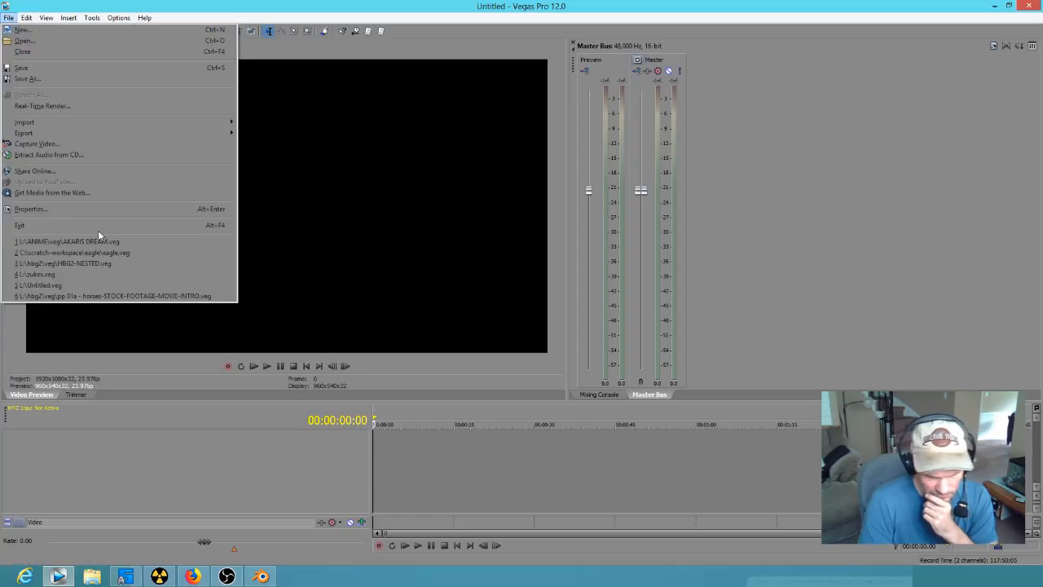
{"action": "left_click", "coordinate": [108, 241]}
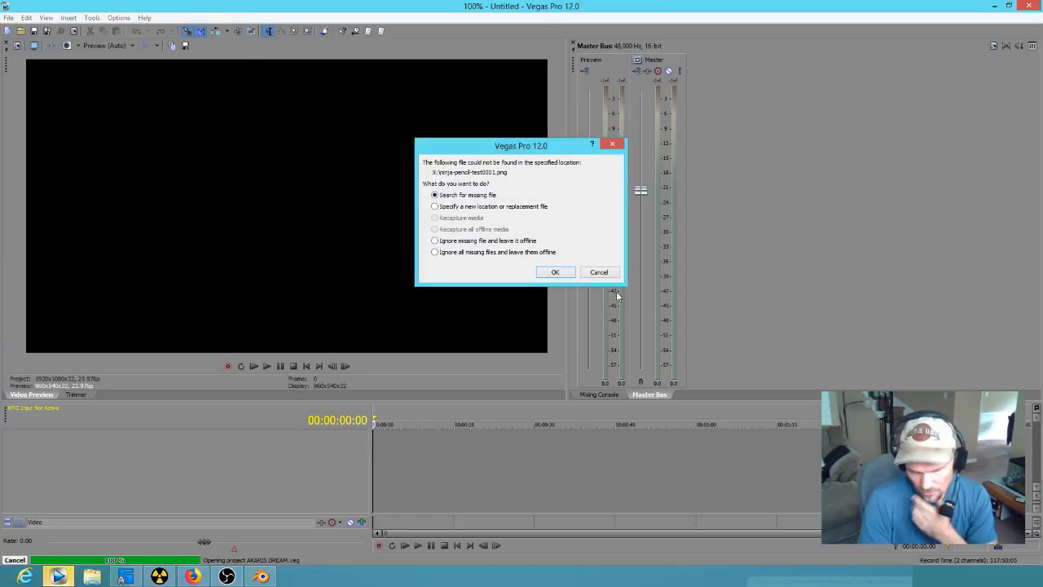
{"action": "left_click", "coordinate": [505, 252]}
{"action": "left_click", "coordinate": [555, 272]}
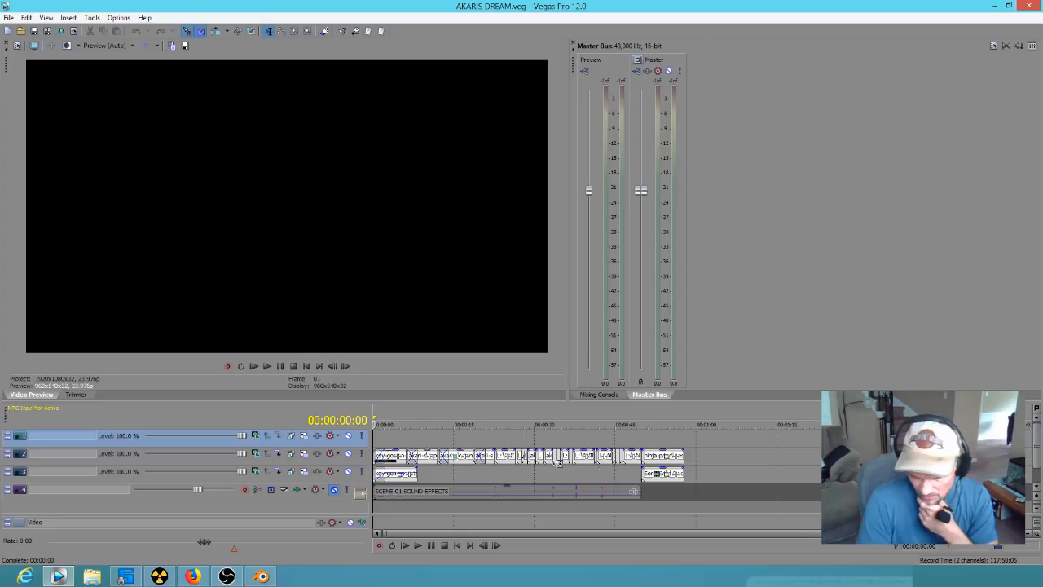
- Set the preview quality to Good (Full) and view the ninja's climbing shots around 25 to 28 seconds
{"action": "left_click_drag", "start_coordinate": [513, 438], "coordinate": [528, 436]}
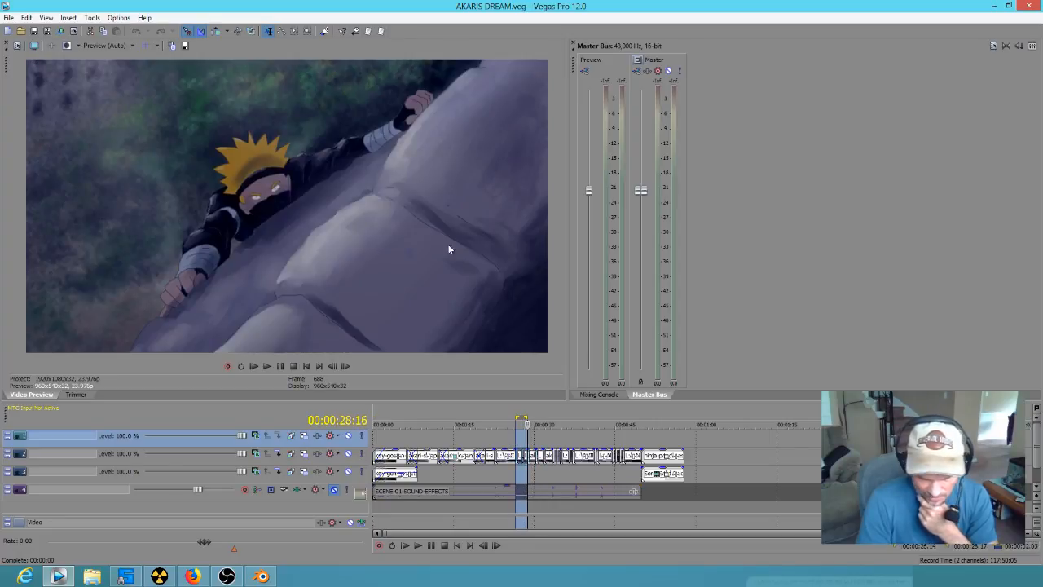
{"action": "left_click", "coordinate": [132, 47]}
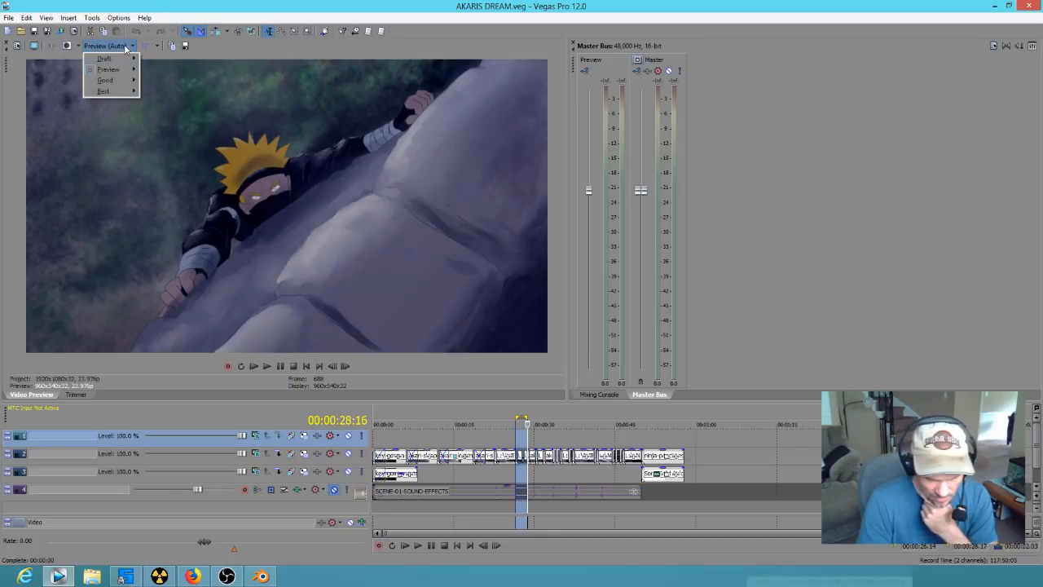
{"action": "mouse_move", "coordinate": [124, 81]}
{"action": "left_click", "coordinate": [159, 91]}
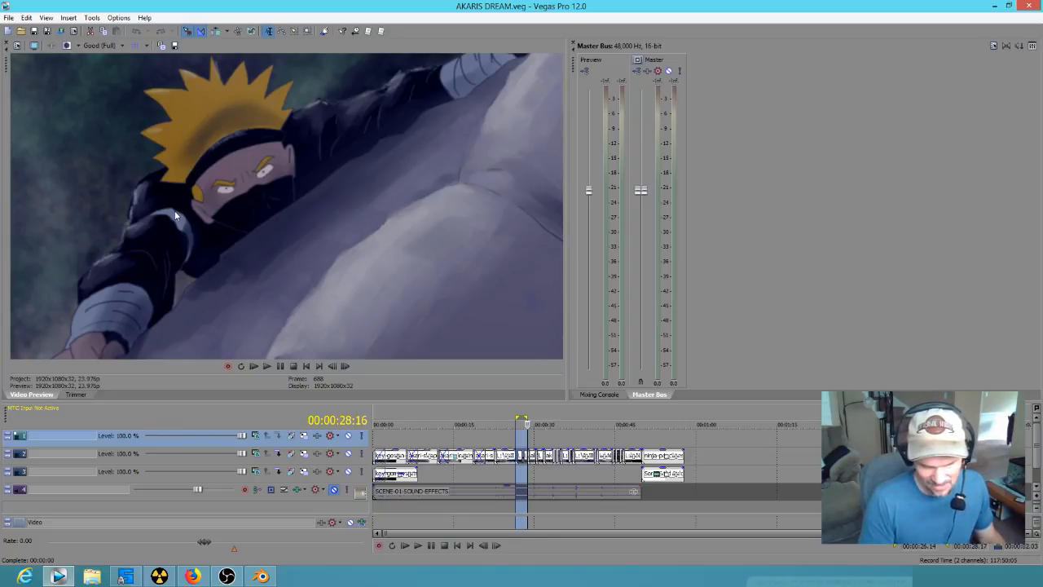
{"action": "left_click_drag", "start_coordinate": [528, 459], "coordinate": [503, 472]}
{"action": "key", "text": "space"}
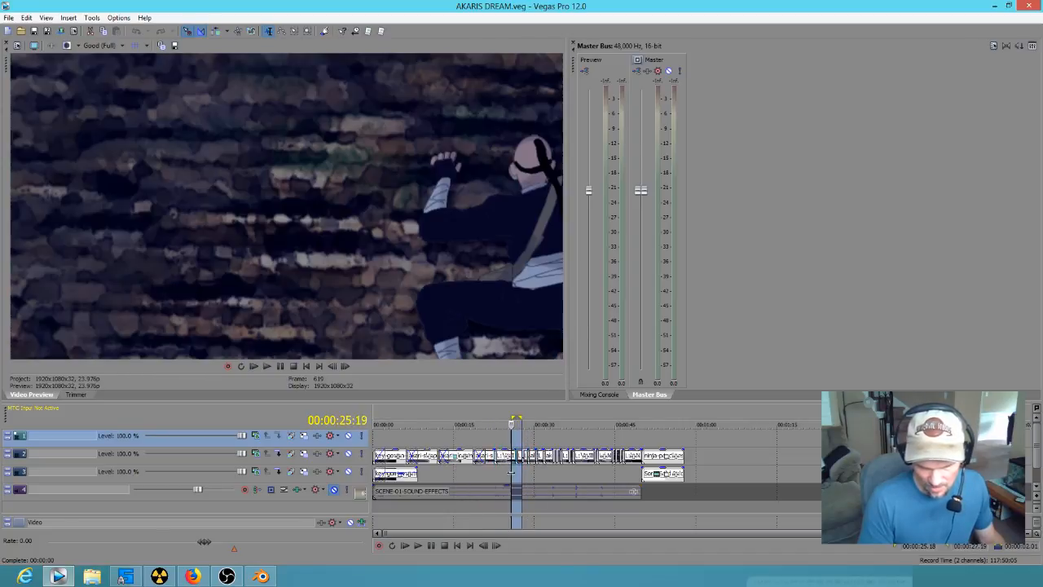
- Set the preview quality to Preview (Auto) and scrub through the wall-climbing shots from about 23 seconds onward
{"action": "left_click", "coordinate": [119, 45]}
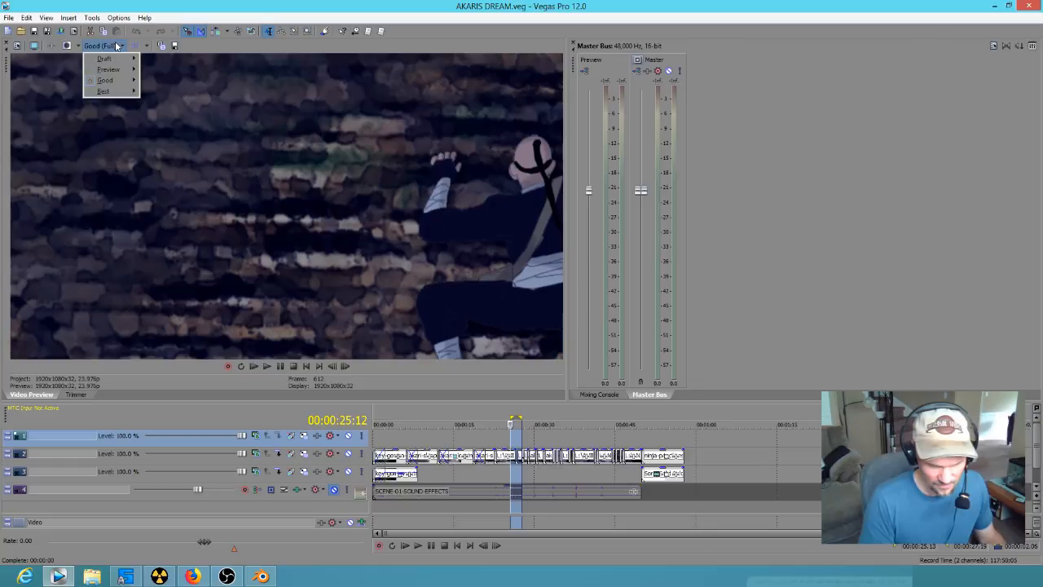
{"action": "mouse_move", "coordinate": [114, 70]}
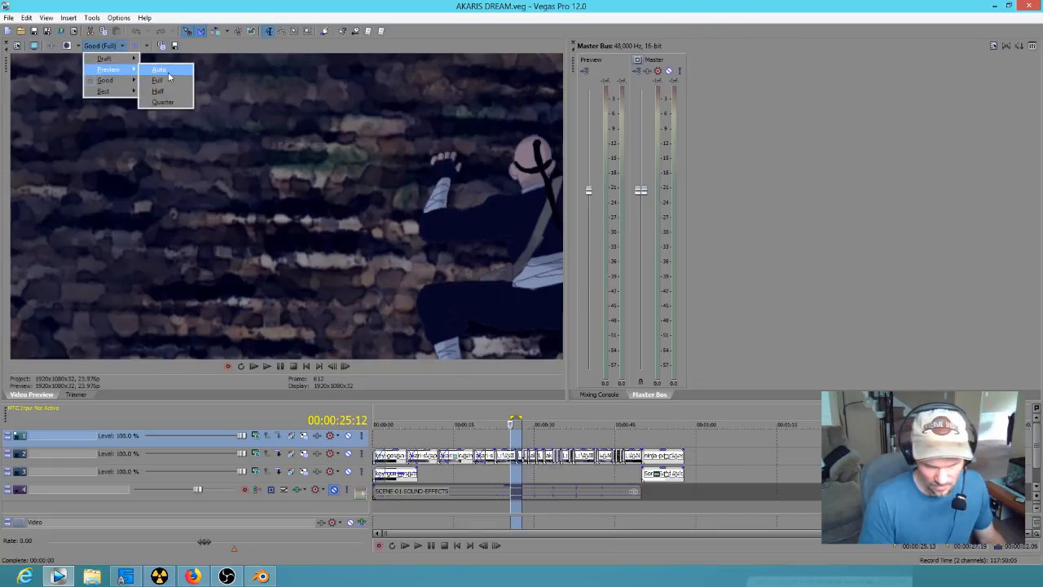
{"action": "left_click", "coordinate": [159, 70]}
{"action": "left_click", "coordinate": [513, 474]}
{"action": "scroll", "coordinate": [514, 474], "scroll_direction": "up", "scroll_amount": 4}
{"action": "left_click_drag", "start_coordinate": [659, 474], "coordinate": [778, 482]}
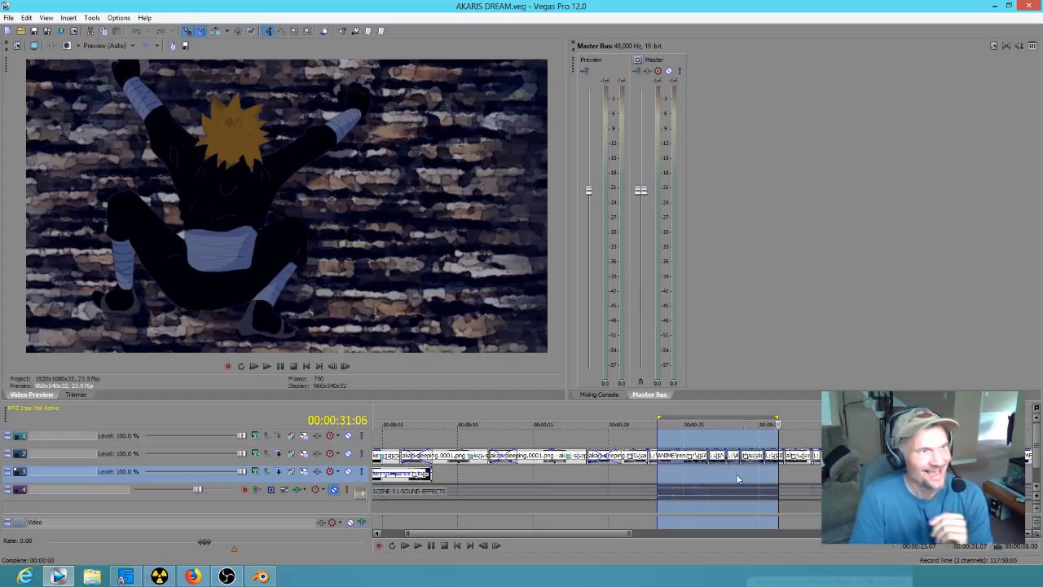
{"action": "left_click_drag", "start_coordinate": [779, 479], "coordinate": [802, 480]}
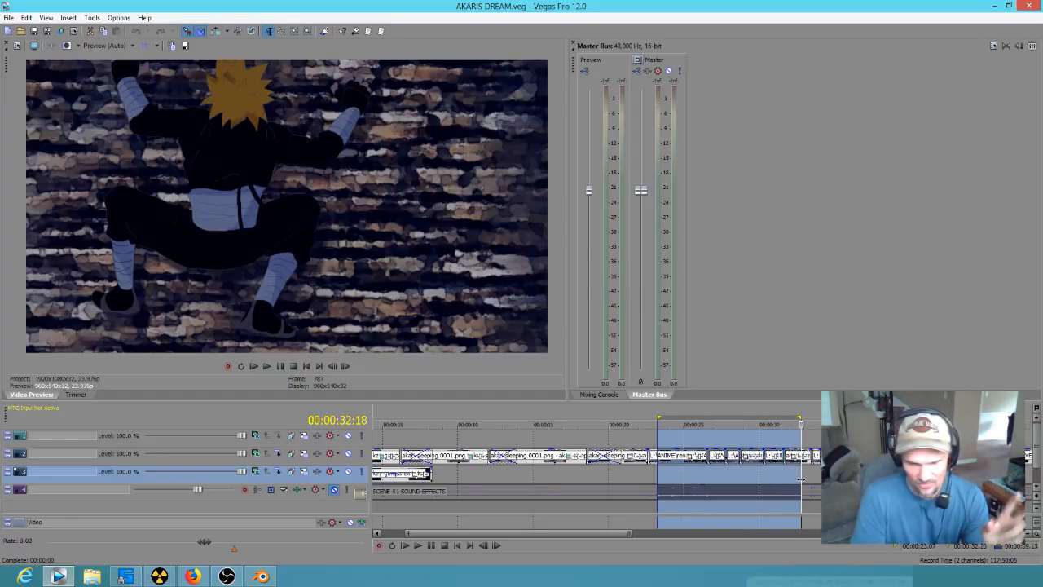
{"action": "left_click_drag", "start_coordinate": [802, 481], "coordinate": [913, 469]}
- Scrub from about 28 to 39 seconds to examine the masked ninja's wide eyes in the close-up shot
{"action": "scroll", "coordinate": [913, 470], "scroll_direction": "down", "scroll_amount": 3}
{"action": "mouse_move", "coordinate": [591, 475]}
{"action": "left_mouse_down"}
{"action": "mouse_move", "coordinate": [656, 475]}
{"action": "mouse_move", "coordinate": [600, 464]}
{"action": "left_mouse_up"}
{"action": "left_click", "coordinate": [537, 470]}
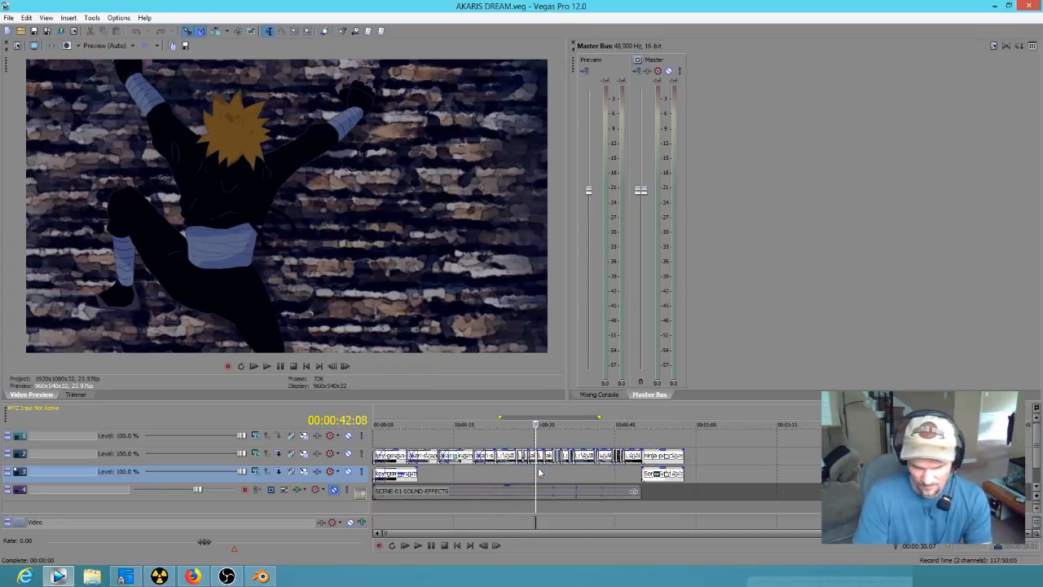
{"action": "scroll", "coordinate": [538, 470], "scroll_direction": "up", "scroll_amount": 4}
{"action": "left_click_drag", "start_coordinate": [654, 470], "coordinate": [886, 462]}
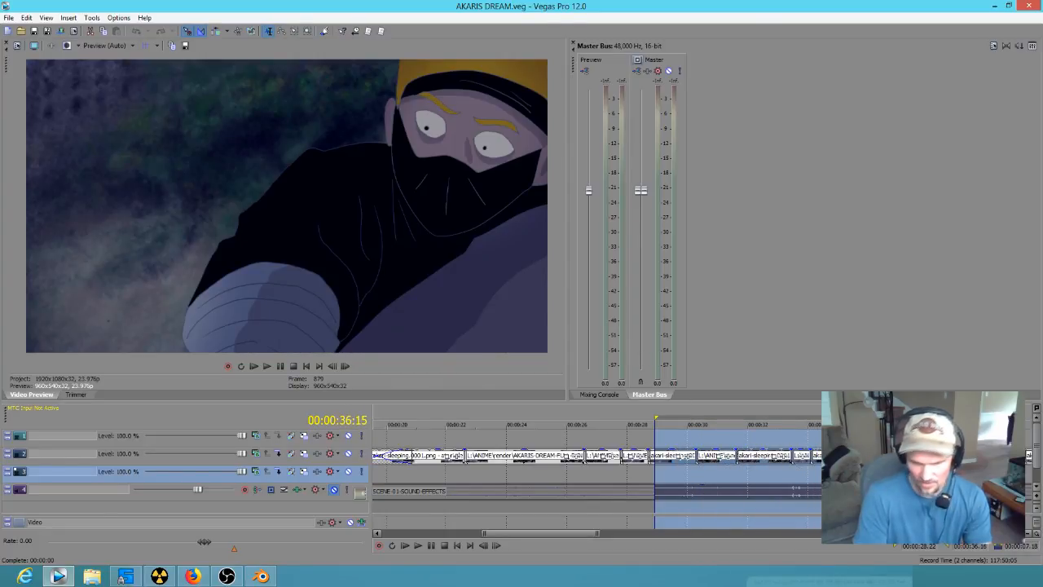
{"action": "left_click_drag", "start_coordinate": [880, 461], "coordinate": [963, 461]}
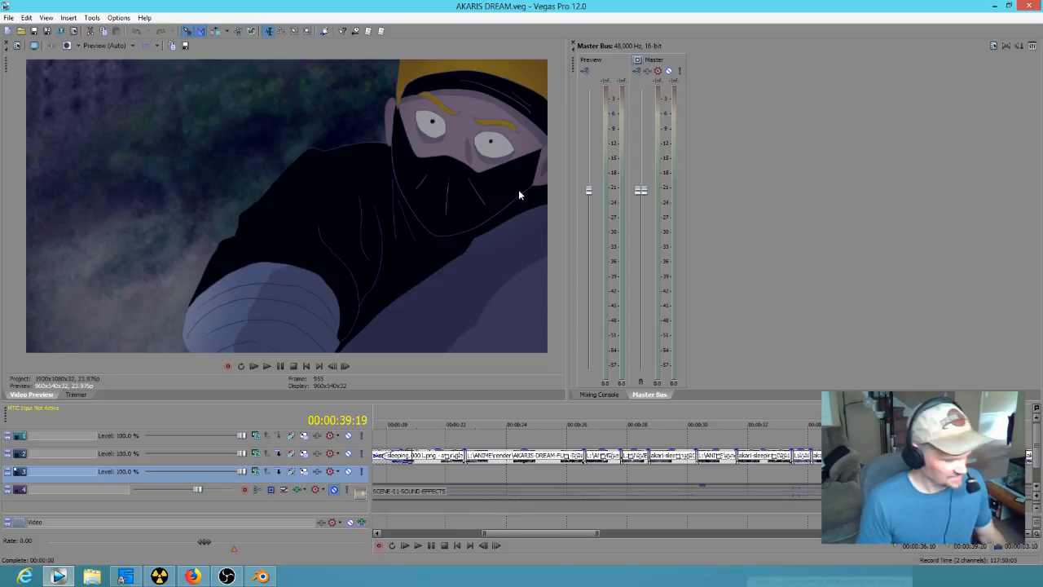
- Switch back to Blender and sketch new wide-open eyes with brows above the mask at frame 98
{"action": "key", "text": "alt+Tab"}
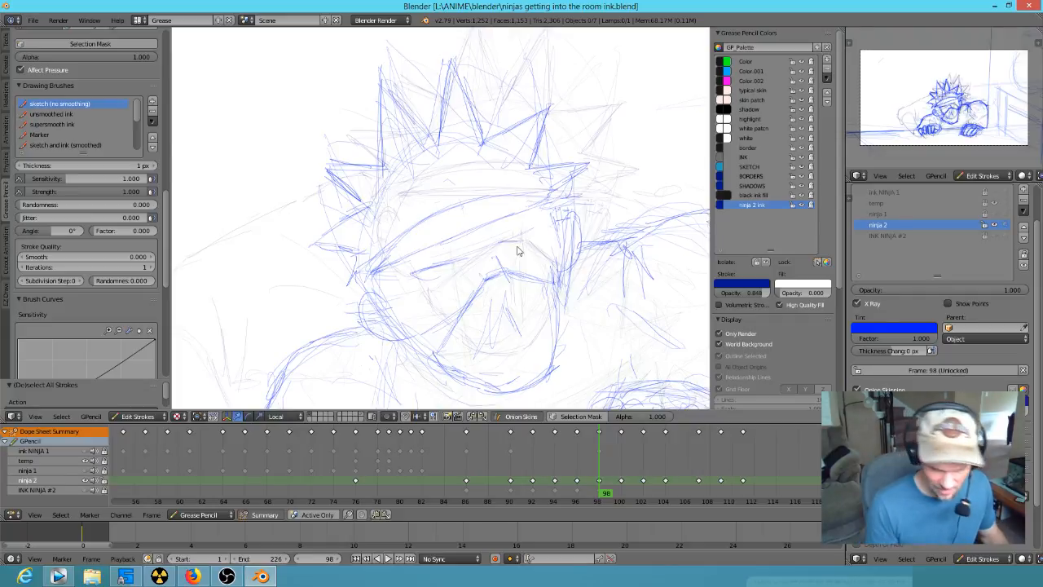
{"action": "key", "text": "d"}
{"action": "right_click_drag", "start_coordinate": [460, 267], "coordinate": [415, 278]}
{"action": "mouse_move", "coordinate": [427, 267]}
{"action": "left_mouse_down"}
{"action": "mouse_move", "coordinate": [463, 267]}
{"action": "mouse_move", "coordinate": [412, 270]}
{"action": "mouse_move", "coordinate": [410, 285]}
{"action": "mouse_move", "coordinate": [434, 289]}
{"action": "mouse_move", "coordinate": [458, 273]}
{"action": "left_mouse_up"}
{"action": "mouse_move", "coordinate": [535, 232]}
{"action": "left_mouse_down"}
{"action": "mouse_move", "coordinate": [502, 251]}
{"action": "mouse_move", "coordinate": [540, 233]}
{"action": "left_mouse_up"}
{"action": "mouse_move", "coordinate": [421, 252]}
{"action": "left_mouse_down"}
{"action": "mouse_move", "coordinate": [406, 258]}
{"action": "mouse_move", "coordinate": [435, 249]}
{"action": "left_mouse_up"}
{"action": "left_click_drag", "start_coordinate": [489, 222], "coordinate": [528, 231]}
- Add small dot pupils to both eyes at frame 98 and reinforce the eyelid outlines
{"action": "scroll", "coordinate": [517, 286], "scroll_direction": "up", "scroll_amount": 3}
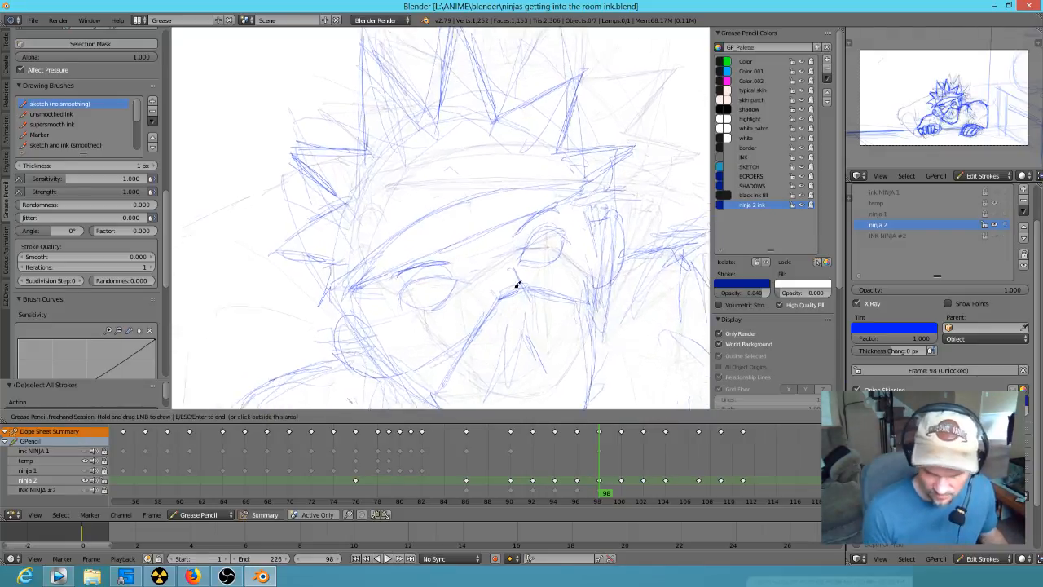
{"action": "left_click", "coordinate": [429, 301]}
{"action": "mouse_move", "coordinate": [572, 239]}
{"action": "left_mouse_down"}
{"action": "mouse_move", "coordinate": [559, 253]}
{"action": "mouse_move", "coordinate": [564, 235]}
{"action": "mouse_move", "coordinate": [580, 234]}
{"action": "left_mouse_up"}
{"action": "mouse_move", "coordinate": [559, 233]}
{"action": "left_mouse_down"}
{"action": "mouse_move", "coordinate": [586, 240]}
{"action": "mouse_move", "coordinate": [576, 235]}
{"action": "left_mouse_up"}
{"action": "left_click_drag", "start_coordinate": [458, 289], "coordinate": [419, 285]}
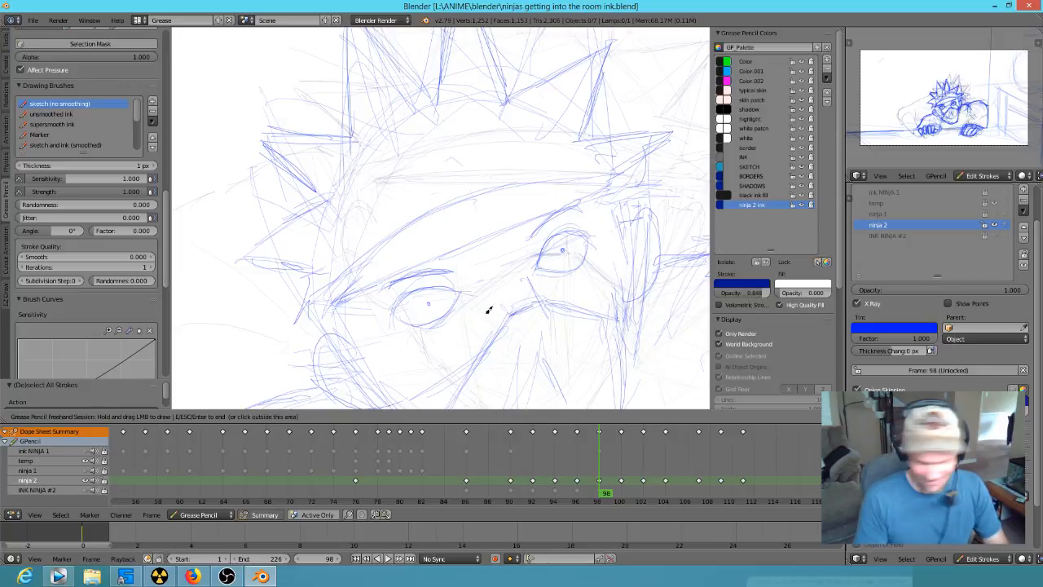
- Select the strokes of both eyes at frame 98 and paste a copy into frame 100
{"action": "key", "text": "Up"}
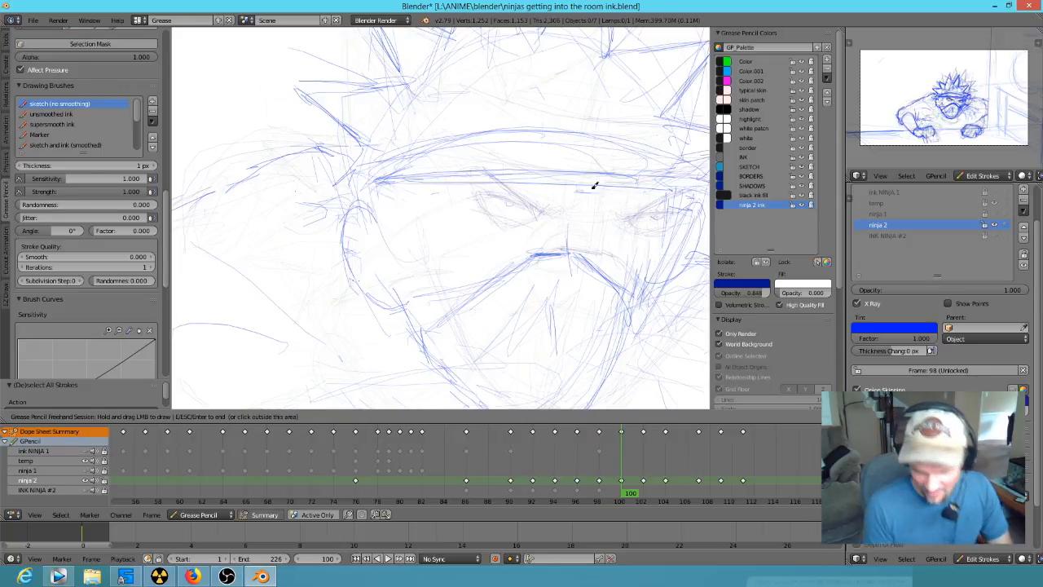
{"action": "key", "text": "Down"}
{"action": "key", "text": "Escape"}
{"action": "mouse_move", "coordinate": [603, 234]}
{"action": "left_mouse_down", "text": "ctrl"}
{"action": "mouse_move", "coordinate": [390, 295]}
{"action": "mouse_move", "coordinate": [429, 337]}
{"action": "mouse_move", "coordinate": [517, 280]}
{"action": "mouse_move", "coordinate": [584, 280]}
{"action": "mouse_move", "coordinate": [599, 246]}
{"action": "left_mouse_up", "text": "ctrl"}
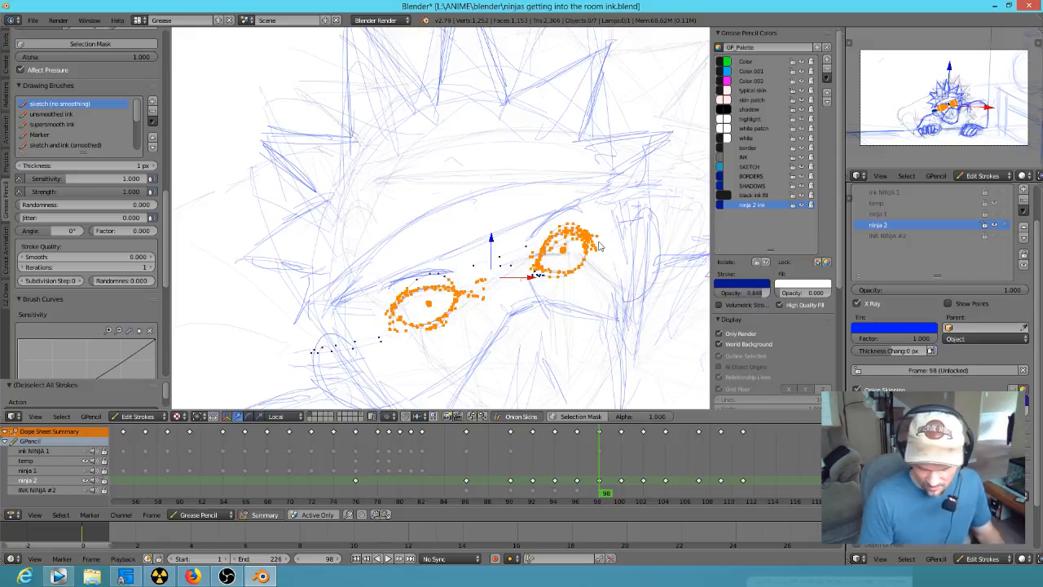
{"action": "key", "text": "Up"}
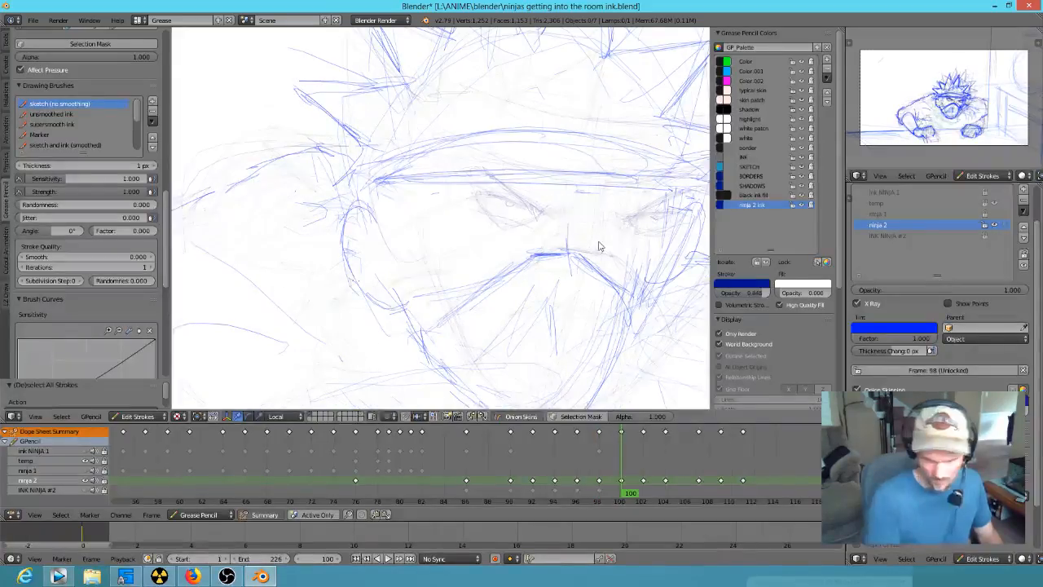
{"action": "key", "text": "ctrl+v"}
- Rotate the pasted eyes to match the head tilt and move them between the headband and mask at frame 100
{"action": "key", "text": "r"}
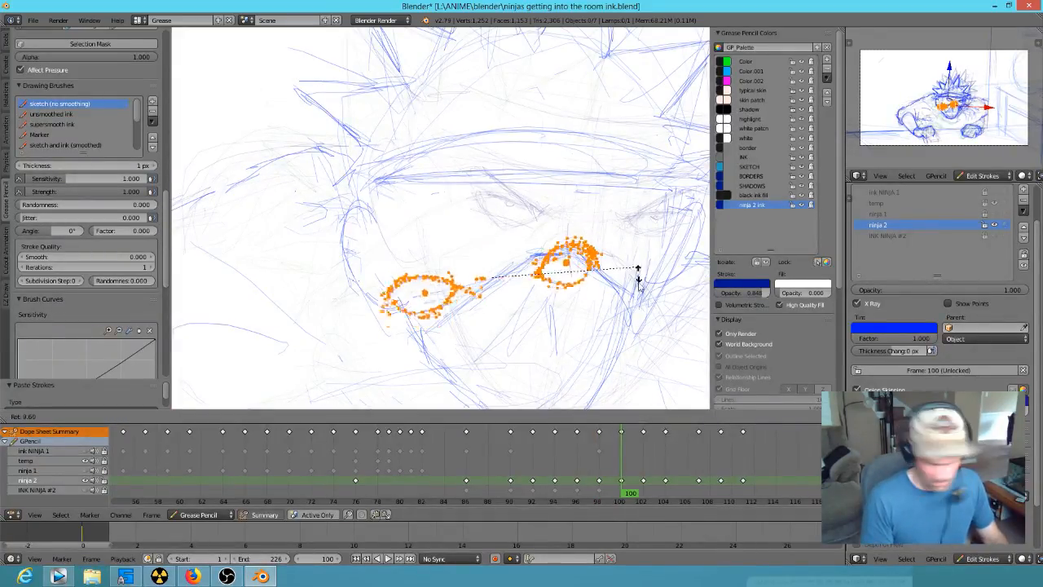
{"action": "left_click", "coordinate": [627, 317]}
{"action": "key", "text": "g"}
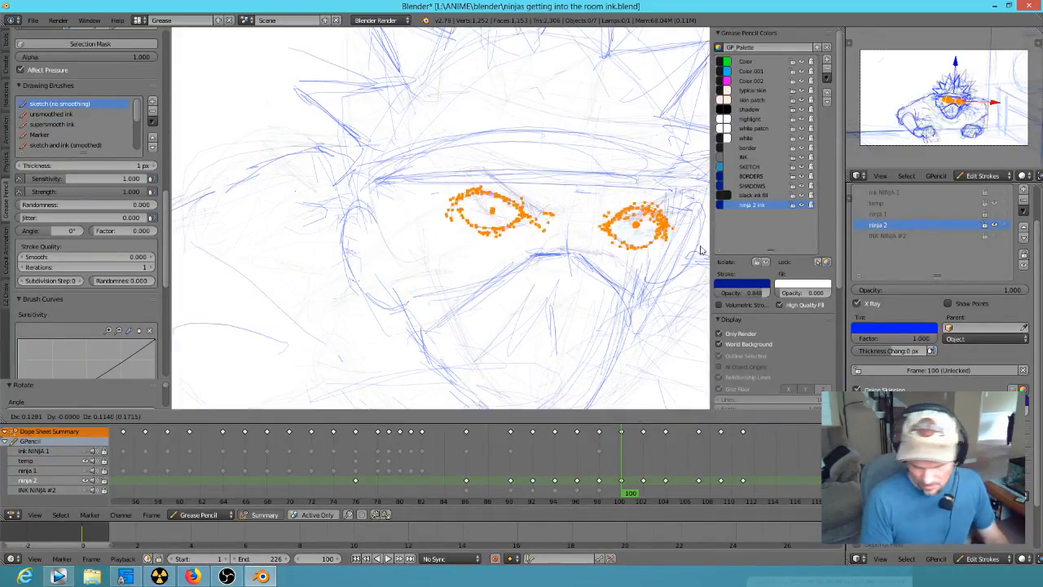
{"action": "left_click", "coordinate": [689, 255]}
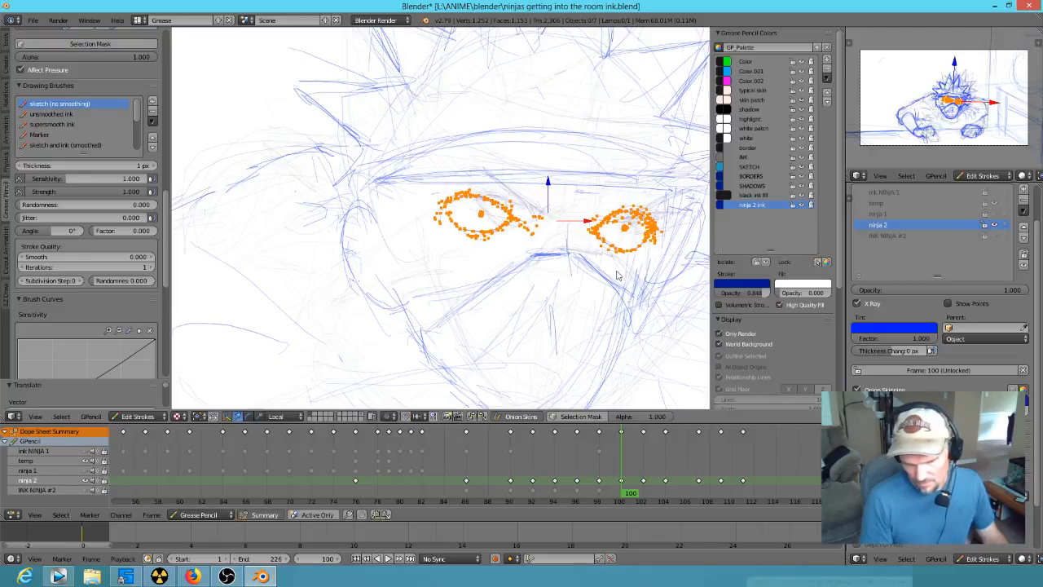
- Shrink the pasted eyes slightly, shift them sideways and tilt them to fit the face at frame 100, leaving them deselected
{"action": "scroll", "coordinate": [617, 277], "scroll_direction": "down", "scroll_amount": 2}
{"action": "scroll", "coordinate": [606, 280], "scroll_direction": "down", "scroll_amount": 1}
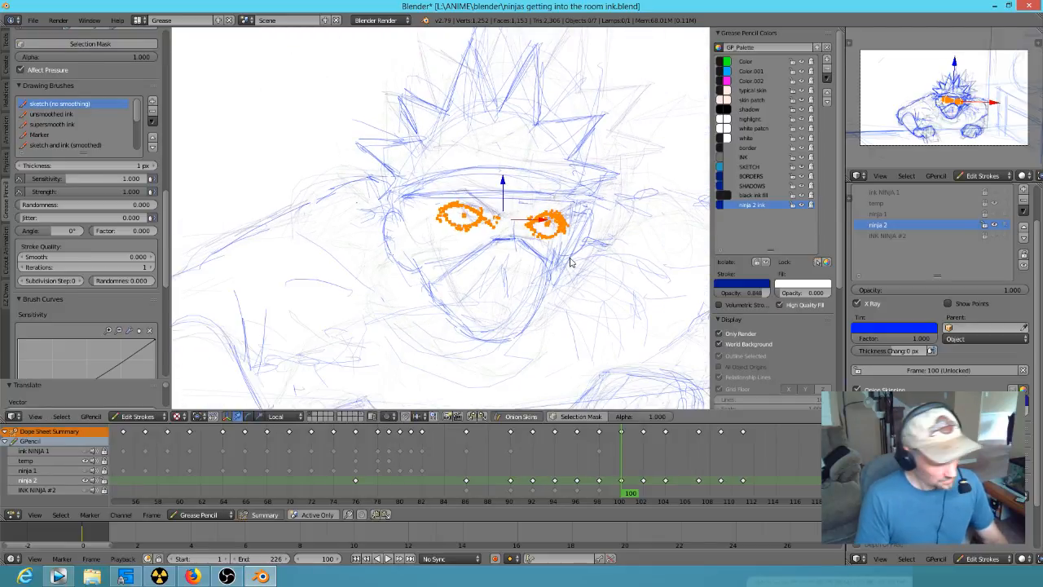
{"action": "key", "text": "s"}
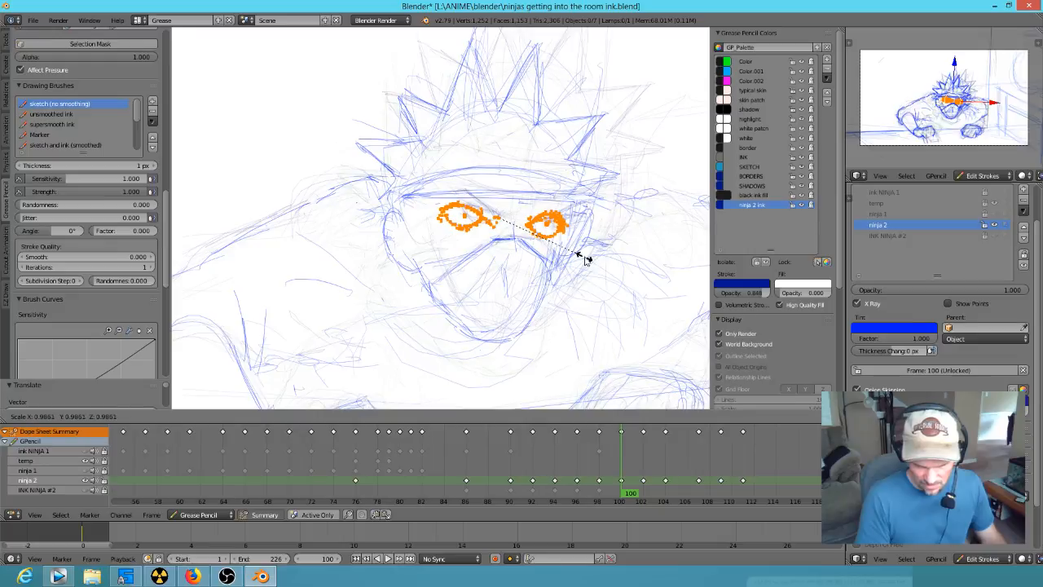
{"action": "left_click", "coordinate": [583, 261]}
{"action": "key", "text": "g"}
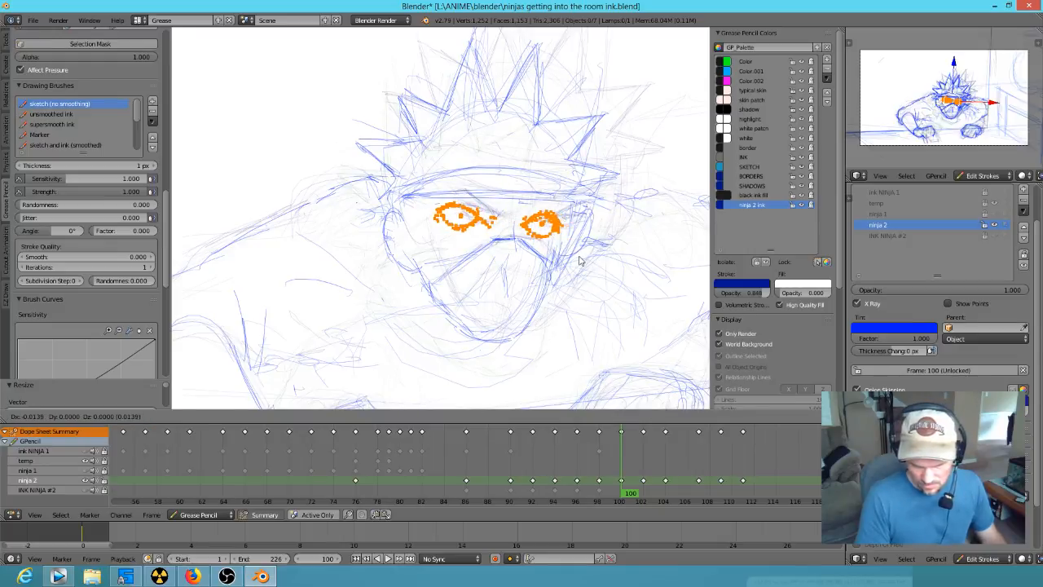
{"action": "left_click", "coordinate": [582, 261]}
{"action": "key", "text": "r"}
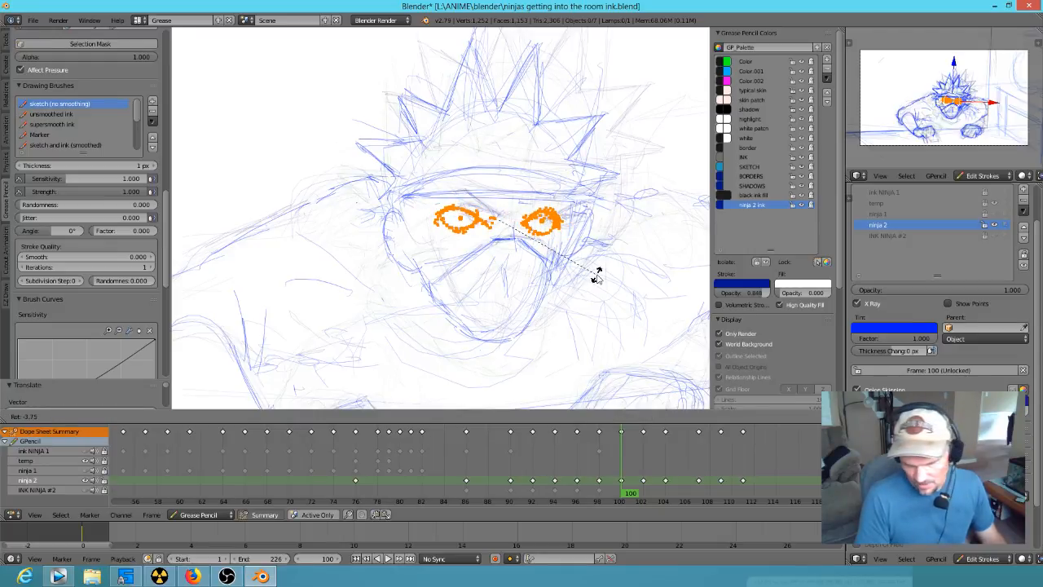
{"action": "left_click", "coordinate": [597, 278]}
{"action": "key", "text": "a"}
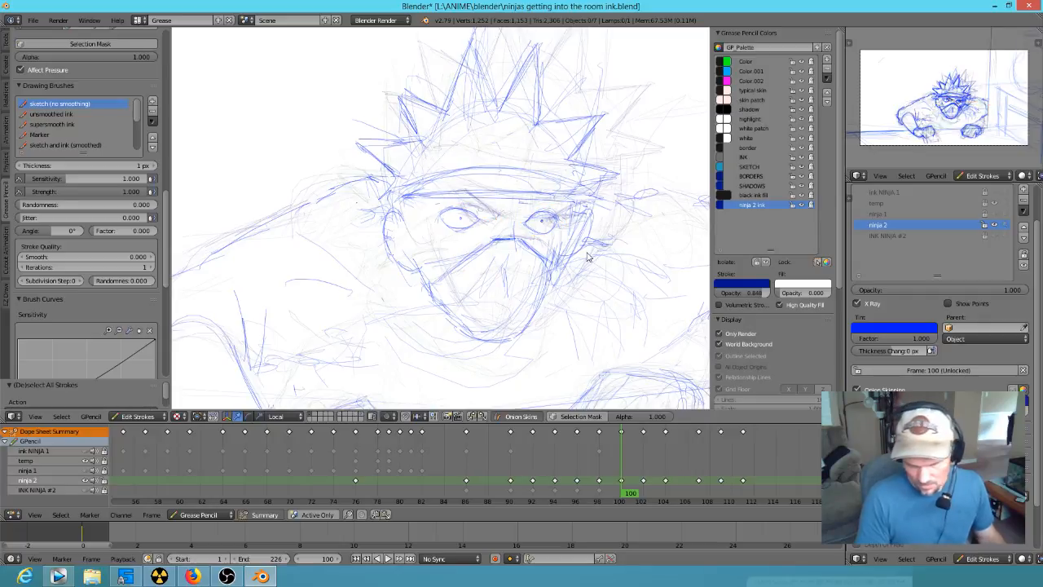
- Erase the narrowed eyes below the brows at frame 102 and sketch new upper eyelid lines
{"action": "key", "text": "Up"}
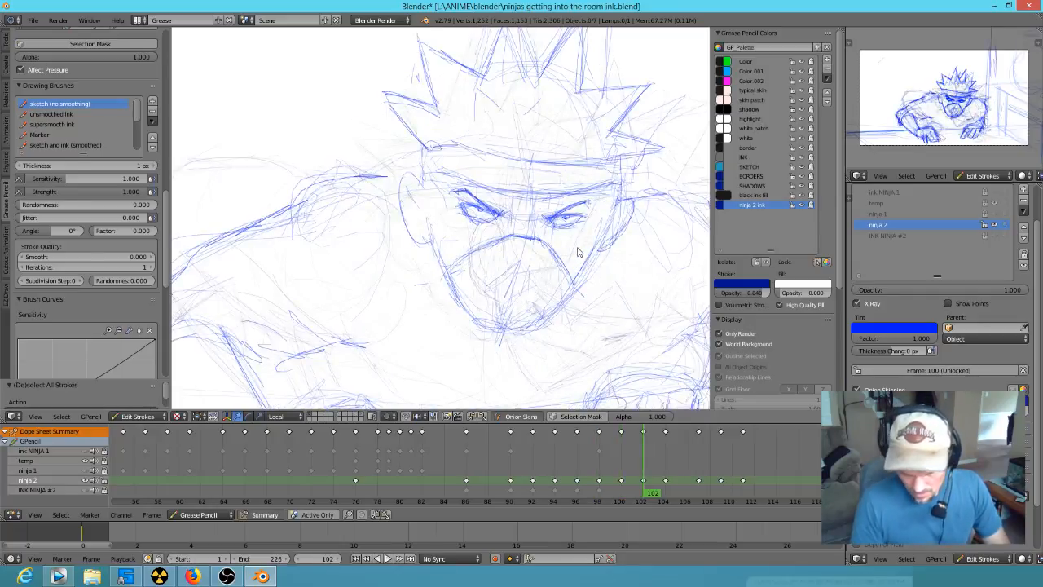
{"action": "key", "text": "Down"}
{"action": "key", "text": "Up"}
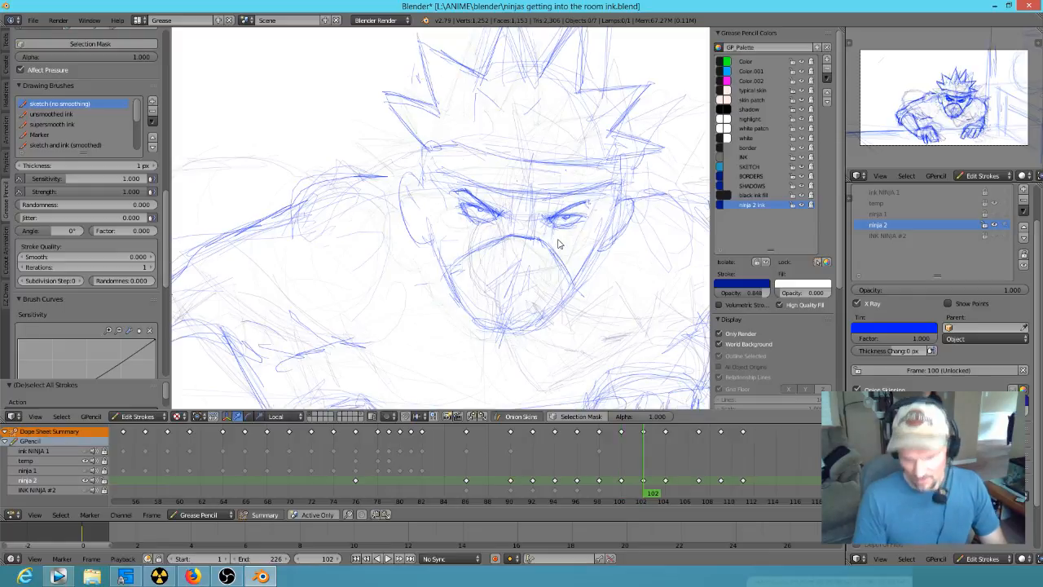
{"action": "scroll", "coordinate": [617, 226], "scroll_direction": "up", "scroll_amount": 3}
{"action": "middle_click_drag", "start_coordinate": [617, 226], "coordinate": [443, 298], "text": "shift"}
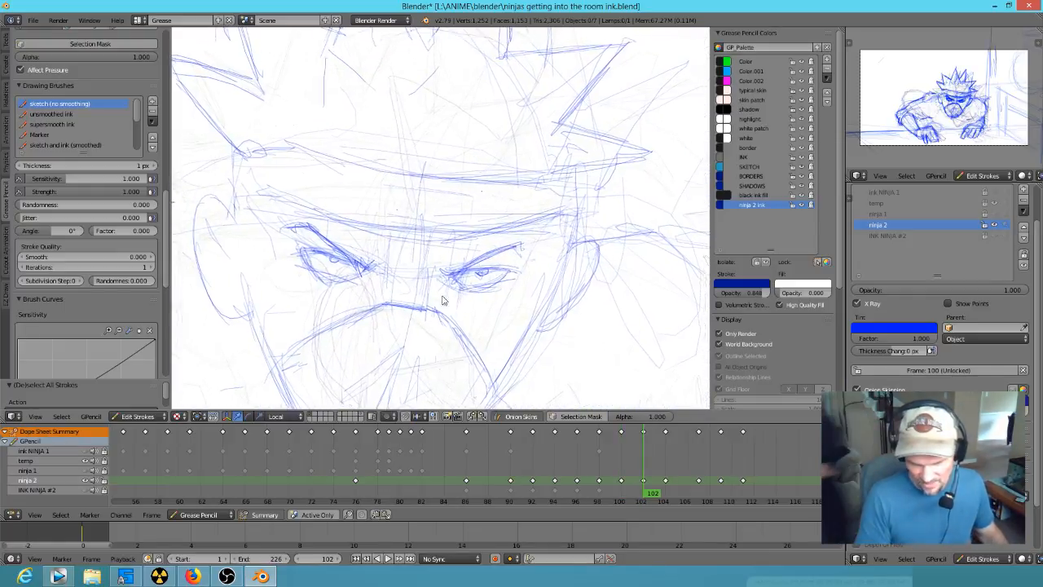
{"action": "scroll", "coordinate": [480, 273], "scroll_direction": "up", "scroll_amount": 2}
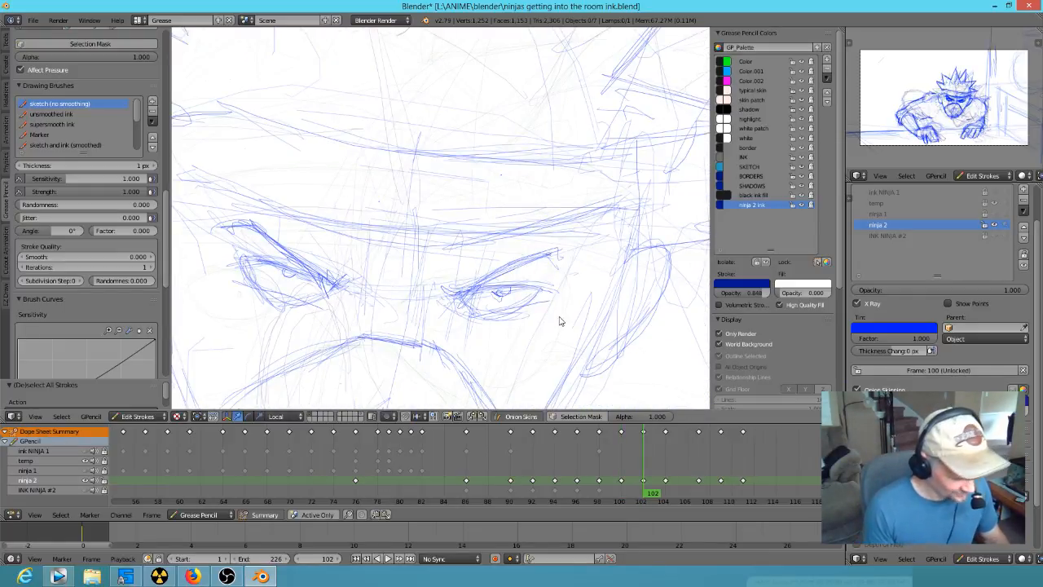
{"action": "mouse_move", "coordinate": [528, 310]}
{"action": "left_mouse_down"}
{"action": "mouse_move", "coordinate": [540, 298]}
{"action": "mouse_move", "coordinate": [493, 302]}
{"action": "mouse_move", "coordinate": [477, 291]}
{"action": "mouse_move", "coordinate": [525, 298]}
{"action": "mouse_move", "coordinate": [345, 308]}
{"action": "mouse_move", "coordinate": [277, 297]}
{"action": "mouse_move", "coordinate": [269, 281]}
{"action": "mouse_move", "coordinate": [262, 293]}
{"action": "left_mouse_up"}
{"action": "left_click_drag", "start_coordinate": [453, 298], "coordinate": [565, 284]}
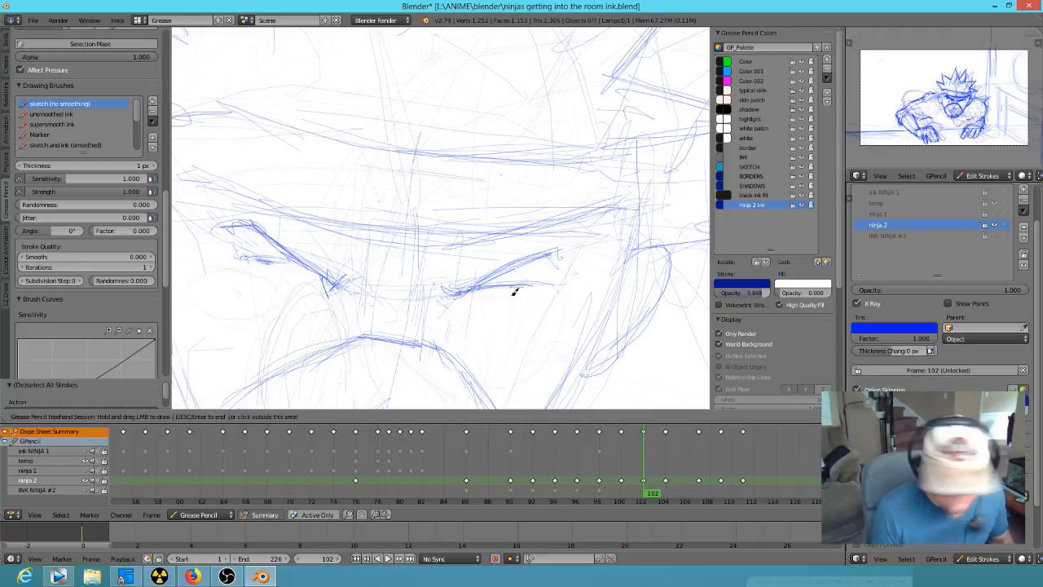
- Sketch rounder lower eyelids and small pupils in both eyes at frame 102, checking against frame 100
{"action": "key", "text": "Up"}
{"action": "key", "text": "Down"}
{"action": "key", "text": "Down"}
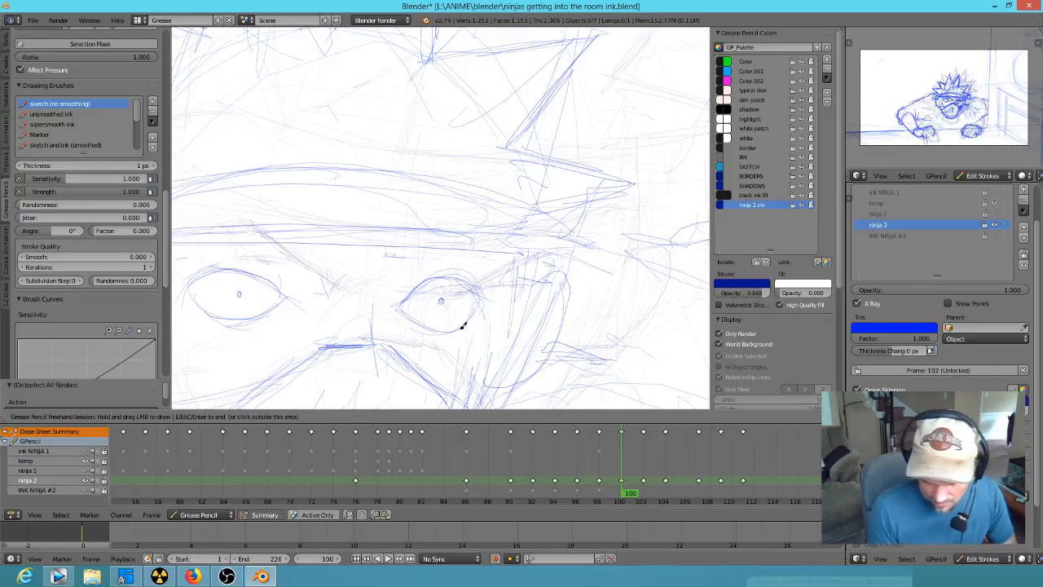
{"action": "key", "text": "Up"}
{"action": "left_click_drag", "start_coordinate": [478, 293], "coordinate": [521, 282]}
{"action": "left_click_drag", "start_coordinate": [453, 295], "coordinate": [484, 311]}
{"action": "mouse_move", "coordinate": [350, 286]}
{"action": "left_mouse_down"}
{"action": "mouse_move", "coordinate": [249, 258]}
{"action": "mouse_move", "coordinate": [258, 275]}
{"action": "mouse_move", "coordinate": [339, 288]}
{"action": "left_mouse_up"}
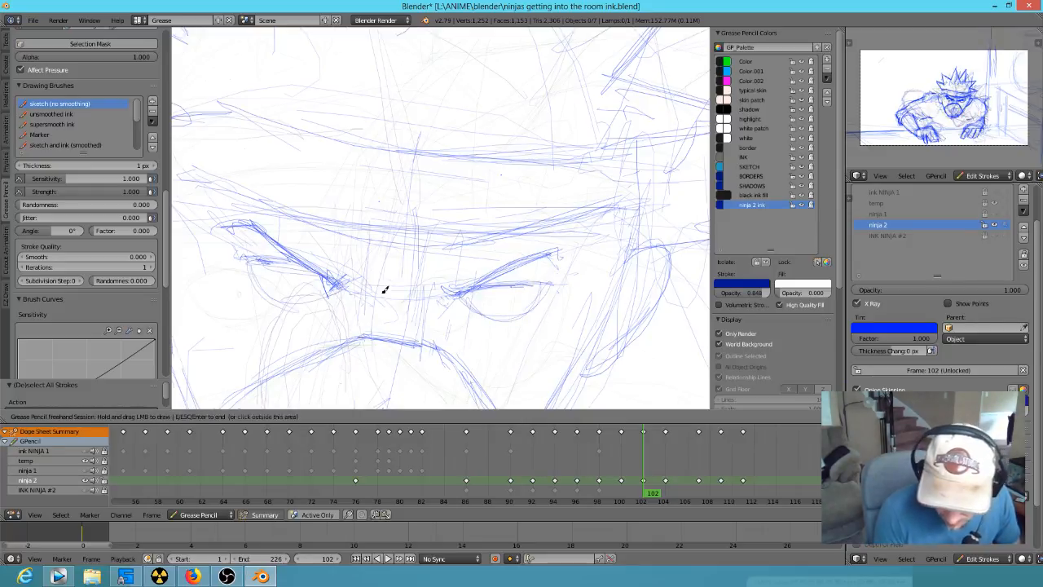
{"action": "left_click_drag", "start_coordinate": [251, 262], "coordinate": [310, 273]}
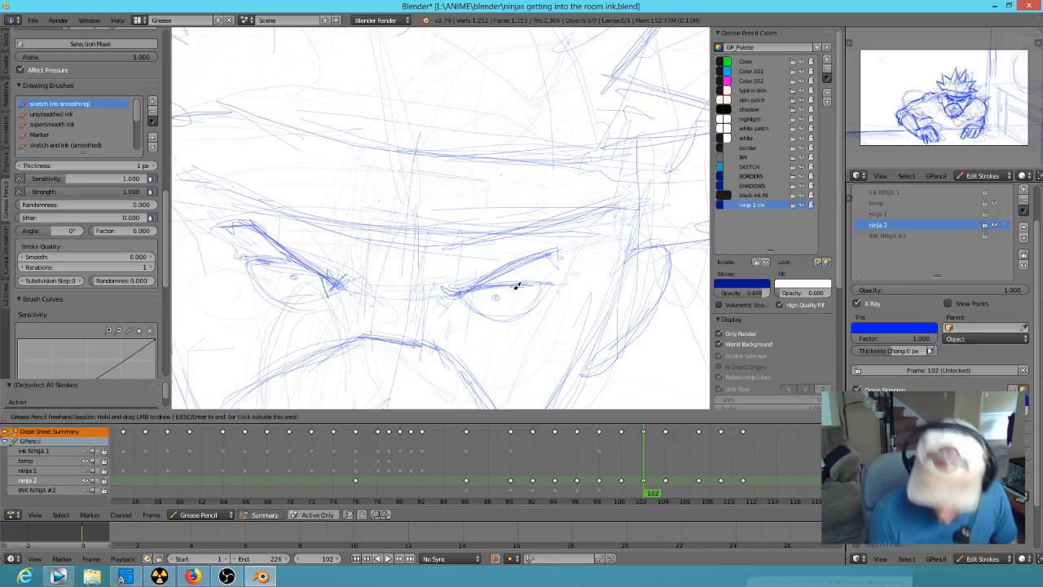
- Flip between frame 102 and the preceding drawings to check how the eyes and head move
{"action": "key", "text": "Down"}
{"action": "key", "text": "Up"}
{"action": "key", "text": "Down"}
{"action": "key", "text": "Up"}
{"action": "key", "text": "Down"}
{"action": "mouse_move", "coordinate": [340, 239]}
{"action": "left_mouse_down"}
{"action": "mouse_move", "coordinate": [317, 235]}
{"action": "mouse_move", "coordinate": [469, 241]}
{"action": "left_mouse_up"}
{"action": "key", "text": "Down"}
{"action": "key", "text": "Up"}
{"action": "key", "text": "Up"}
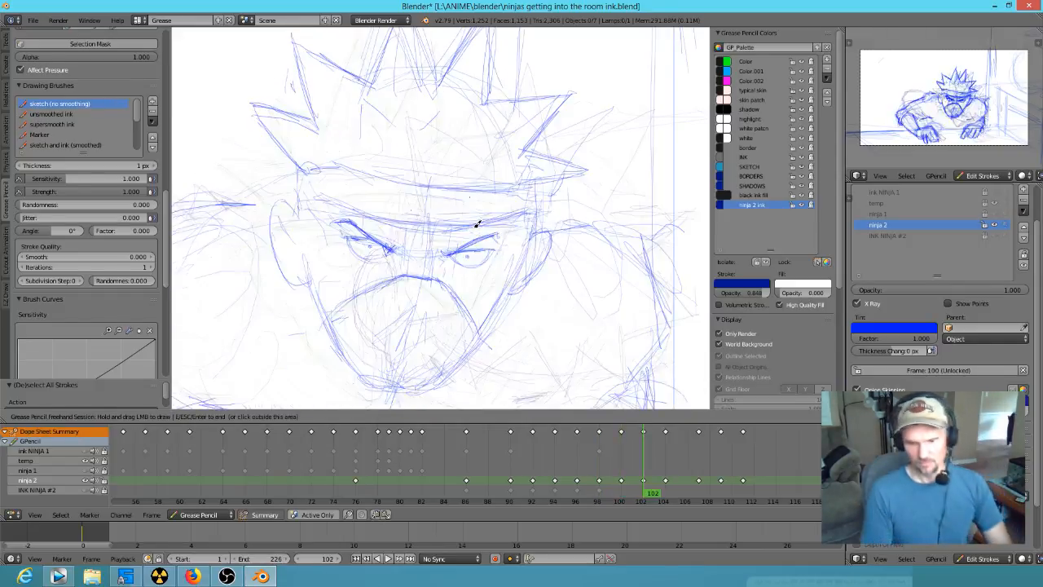
- Sketch both eyes and strengthen the headband curve on the turned head at frame 109
{"action": "key", "text": "Up"}
{"action": "key", "text": "Up"}
{"action": "scroll", "coordinate": [543, 295], "scroll_direction": "down", "scroll_amount": 4}
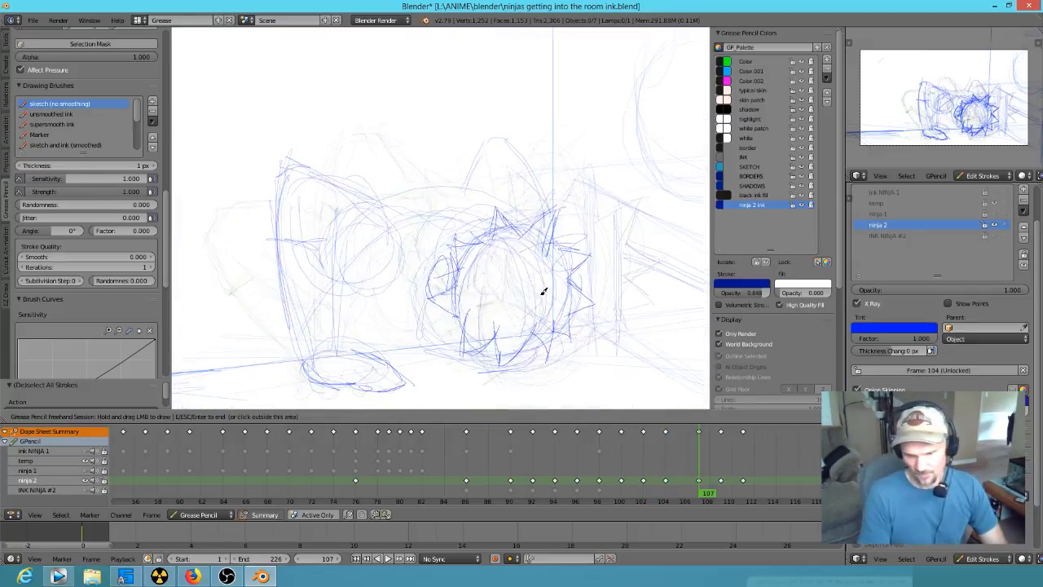
{"action": "key", "text": "Up"}
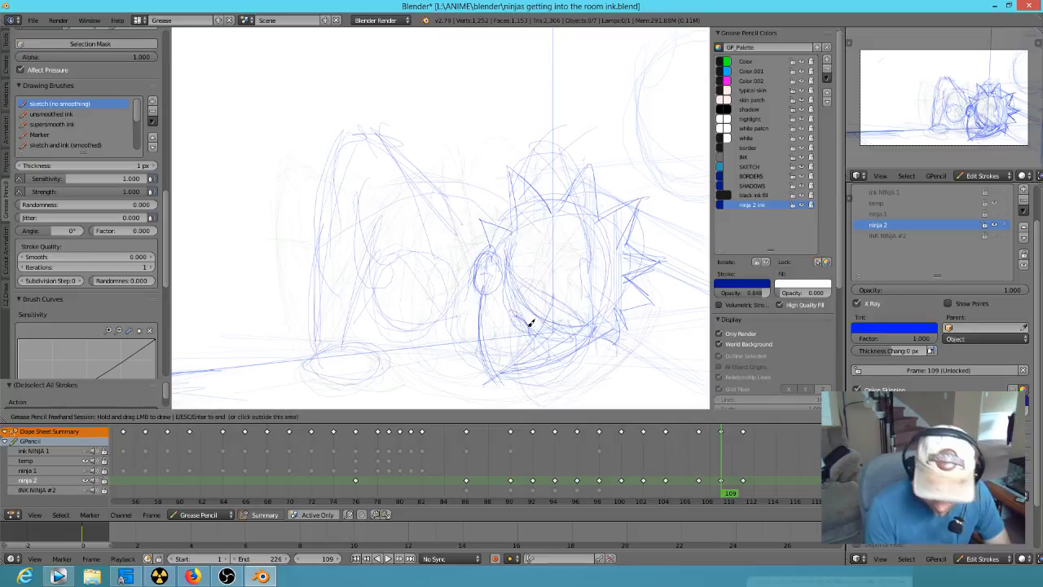
{"action": "left_click_drag", "start_coordinate": [526, 325], "coordinate": [511, 310]}
{"action": "mouse_move", "coordinate": [559, 339]}
{"action": "left_mouse_down"}
{"action": "mouse_move", "coordinate": [583, 335]}
{"action": "mouse_move", "coordinate": [559, 339]}
{"action": "mouse_move", "coordinate": [568, 347]}
{"action": "left_mouse_up"}
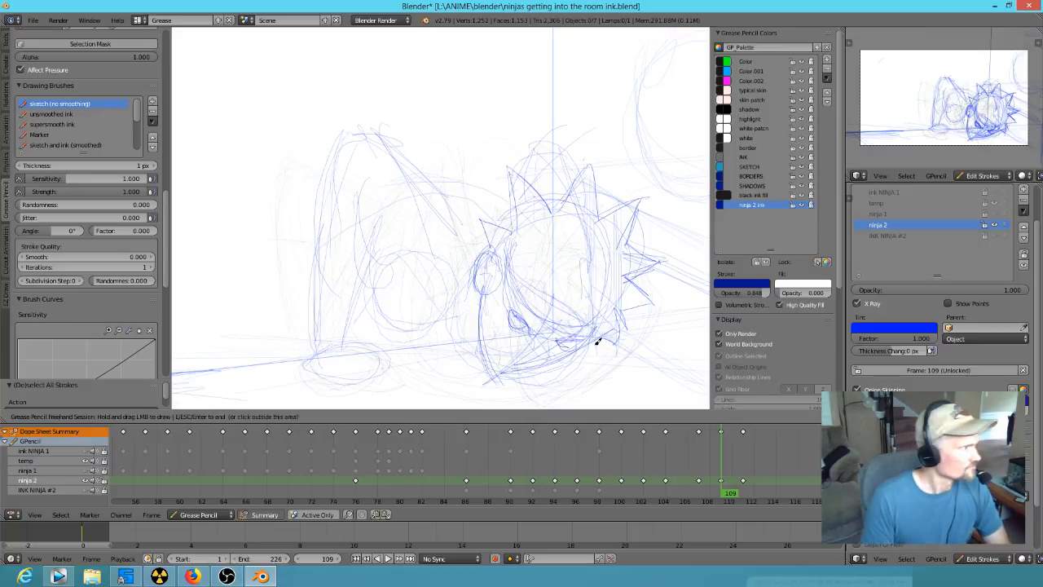
{"action": "key", "text": "Down"}
{"action": "key", "text": "Up"}
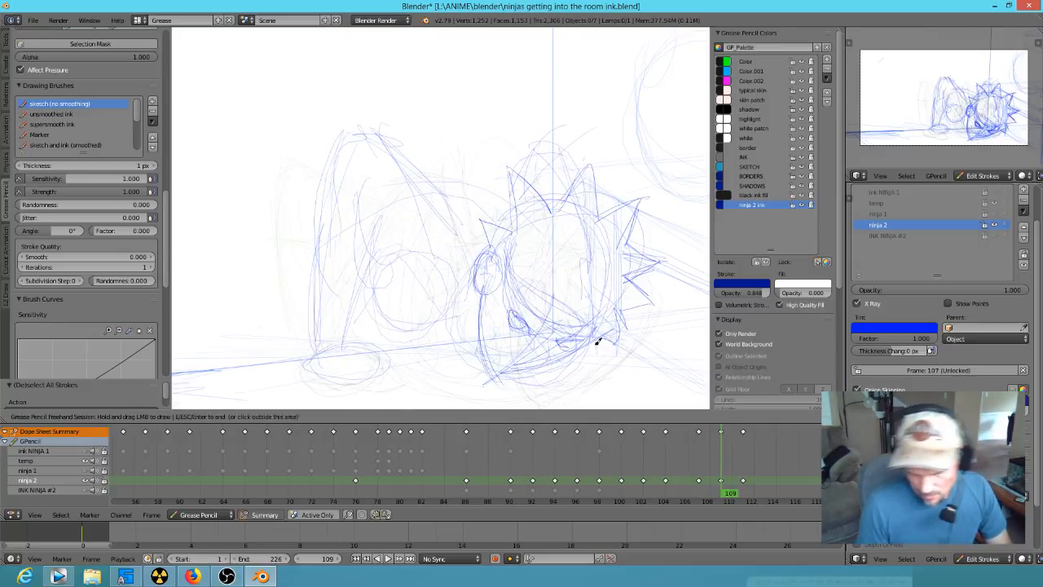
{"action": "mouse_move", "coordinate": [514, 275]}
{"action": "left_mouse_down"}
{"action": "mouse_move", "coordinate": [545, 302]}
{"action": "mouse_move", "coordinate": [521, 290]}
{"action": "left_mouse_up"}
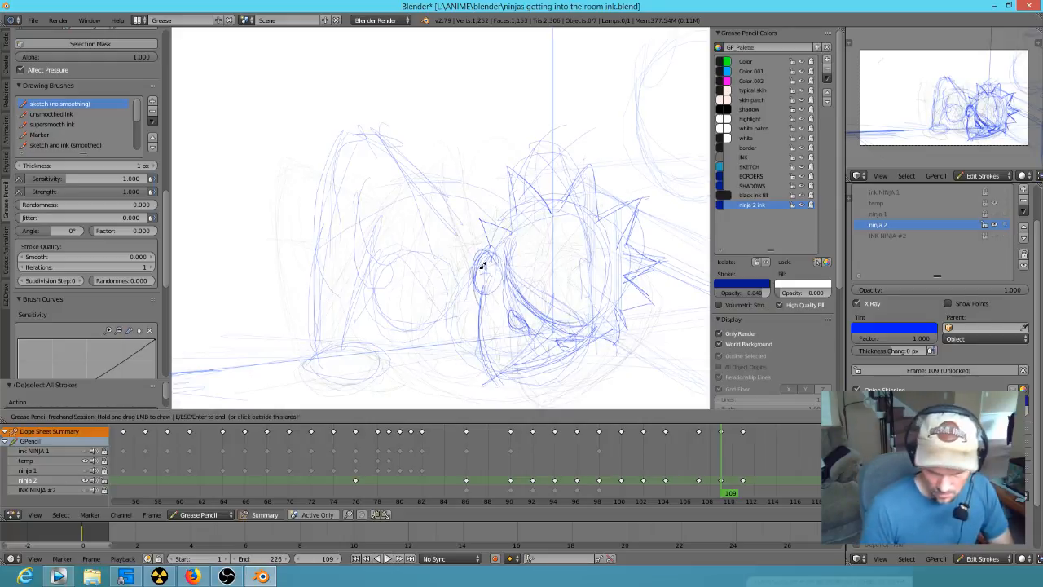
- Redraw the shoulder, upper arm and forearm contours of the supporting arm at frame 107, using the adjacent drawings as reference
{"action": "key", "text": "Down"}
{"action": "key", "text": "Down"}
{"action": "key", "text": "Up"}
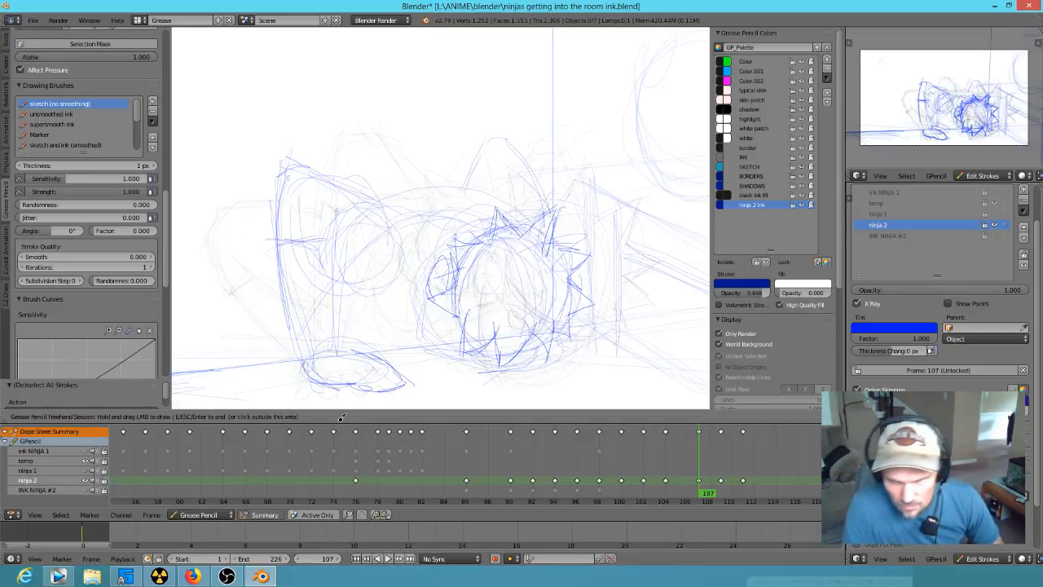
{"action": "key", "text": "Down"}
{"action": "key", "text": "Up"}
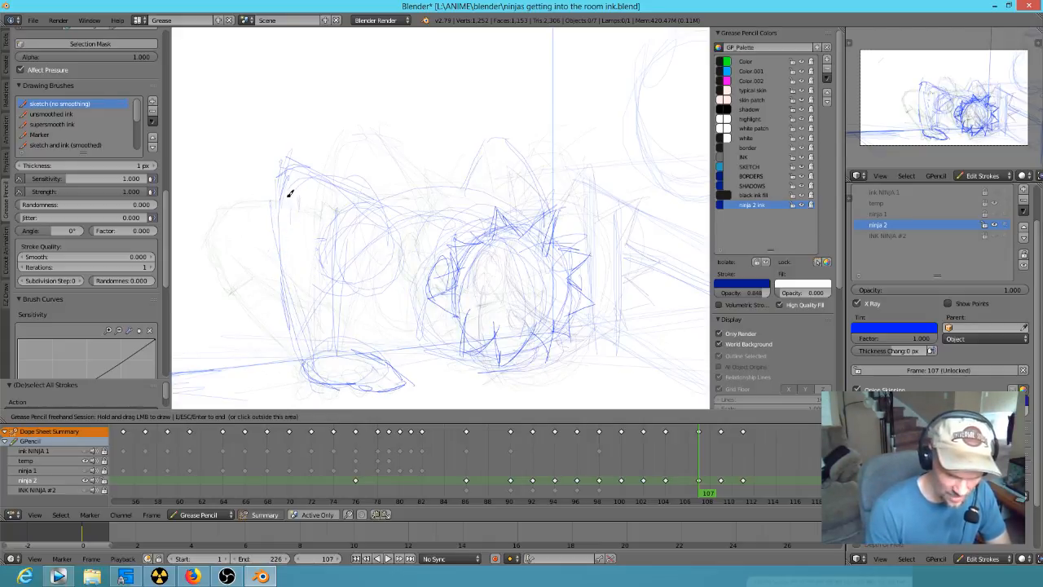
{"action": "mouse_move", "coordinate": [280, 205]}
{"action": "left_mouse_down"}
{"action": "mouse_move", "coordinate": [280, 261]}
{"action": "mouse_move", "coordinate": [334, 256]}
{"action": "left_mouse_up"}
{"action": "left_click_drag", "start_coordinate": [314, 215], "coordinate": [332, 256]}
{"action": "mouse_move", "coordinate": [306, 229]}
{"action": "left_mouse_down"}
{"action": "mouse_move", "coordinate": [323, 249]}
{"action": "mouse_move", "coordinate": [291, 319]}
{"action": "mouse_move", "coordinate": [300, 359]}
{"action": "left_mouse_up"}
{"action": "left_click_drag", "start_coordinate": [330, 285], "coordinate": [330, 351]}
- Add the line across the forearm and the inner elbow contour to the supporting arm at frame 107
{"action": "key", "text": "Down"}
{"action": "key", "text": "Up"}
{"action": "left_click_drag", "start_coordinate": [284, 274], "coordinate": [329, 310]}
{"action": "left_click_drag", "start_coordinate": [323, 251], "coordinate": [368, 298]}
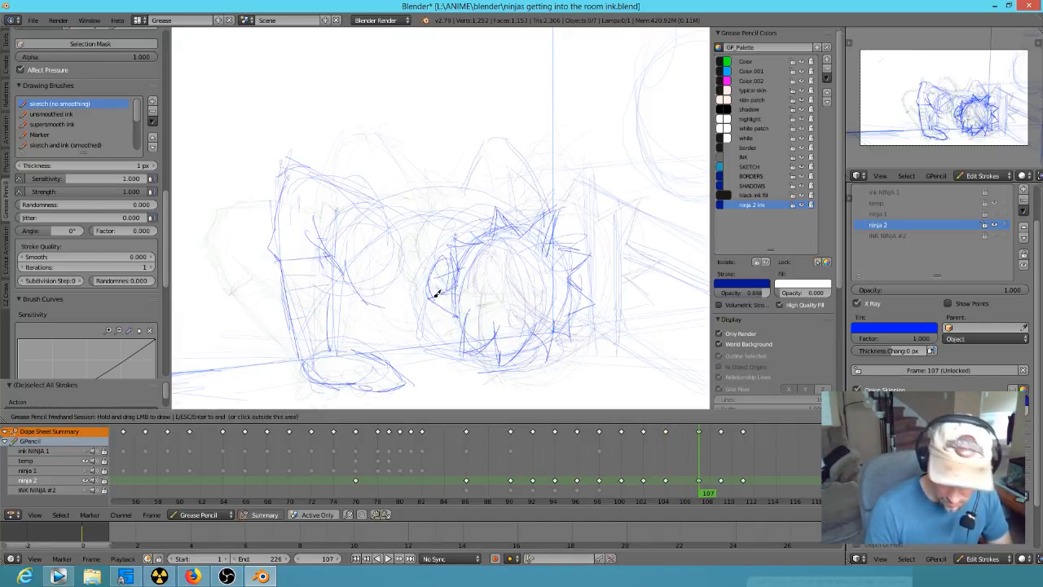
- Sketch the torso contour running from the supporting arm down toward the floor at frame 107, comparing it with frame 104
{"action": "key", "text": "Down"}
{"action": "key", "text": "Up"}
{"action": "mouse_move", "coordinate": [343, 232]}
{"action": "left_mouse_down"}
{"action": "mouse_move", "coordinate": [363, 303]}
{"action": "mouse_move", "coordinate": [403, 347]}
{"action": "left_mouse_up"}
{"action": "mouse_move", "coordinate": [377, 276]}
{"action": "right_mouse_down"}
{"action": "mouse_move", "coordinate": [379, 289]}
{"action": "mouse_move", "coordinate": [367, 289]}
{"action": "right_mouse_up"}
{"action": "key", "text": "Down"}
{"action": "key", "text": "Up"}
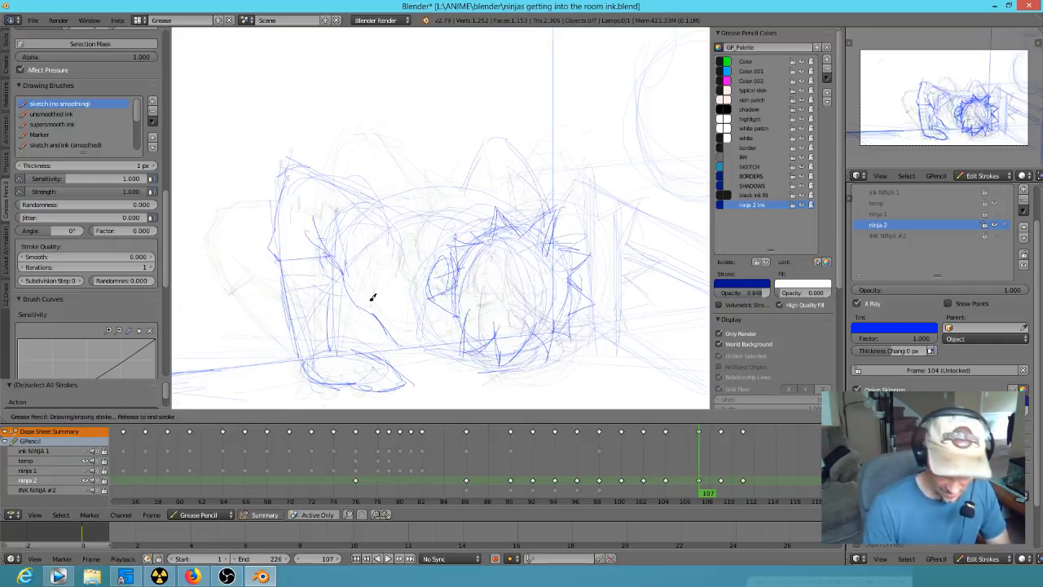
{"action": "key", "text": "Down"}
{"action": "key", "text": "Up"}
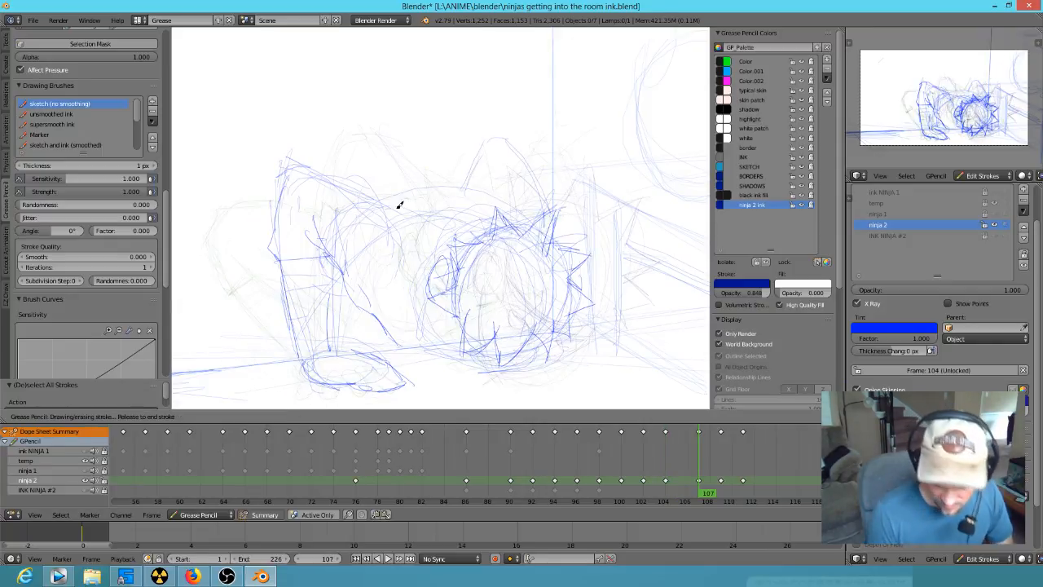
- Sketch the back line from the shoulder and the raised hump behind the spiky hair at frame 107
{"action": "left_click_drag", "start_coordinate": [399, 204], "coordinate": [414, 255]}
{"action": "mouse_move", "coordinate": [407, 208]}
{"action": "left_mouse_down"}
{"action": "mouse_move", "coordinate": [462, 198]}
{"action": "mouse_move", "coordinate": [500, 144]}
{"action": "mouse_move", "coordinate": [521, 147]}
{"action": "mouse_move", "coordinate": [534, 202]}
{"action": "left_mouse_up"}
{"action": "key", "text": "Down"}
{"action": "key", "text": "Up"}
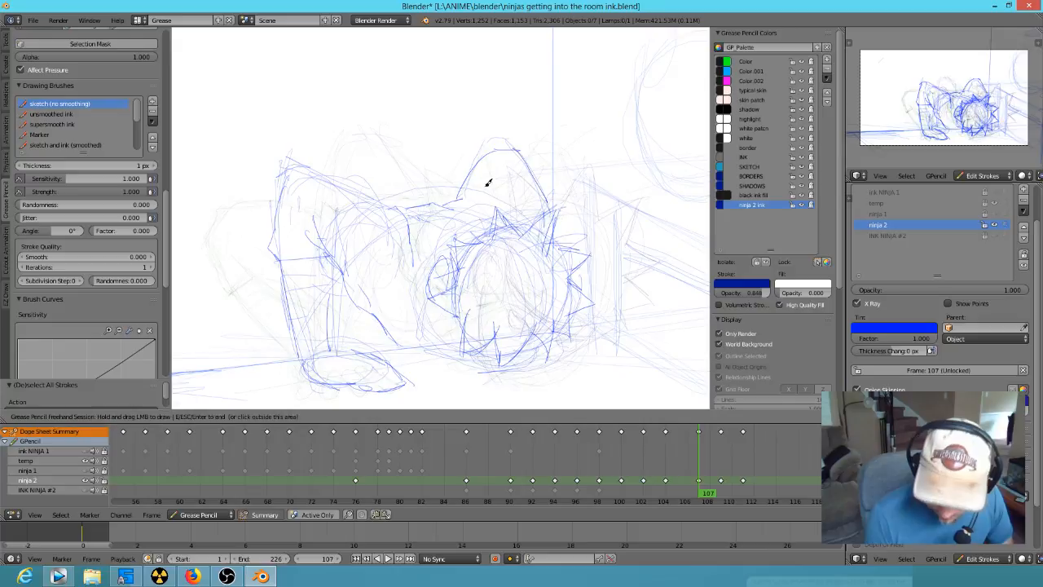
{"action": "middle_click_drag", "start_coordinate": [530, 368], "coordinate": [400, 363], "text": "shift"}
{"action": "key", "text": "Down"}
{"action": "key", "text": "Up"}
{"action": "key", "text": "Up"}
- Redraw the shoulder and supporting arm contours at frame 109 and compare them with frames 107 and 104
{"action": "middle_click_drag", "start_coordinate": [514, 330], "coordinate": [637, 320], "text": "shift"}
{"action": "mouse_move", "coordinate": [367, 109]}
{"action": "left_mouse_down"}
{"action": "mouse_move", "coordinate": [331, 128]}
{"action": "mouse_move", "coordinate": [314, 175]}
{"action": "mouse_move", "coordinate": [394, 130]}
{"action": "mouse_move", "coordinate": [440, 187]}
{"action": "left_mouse_up"}
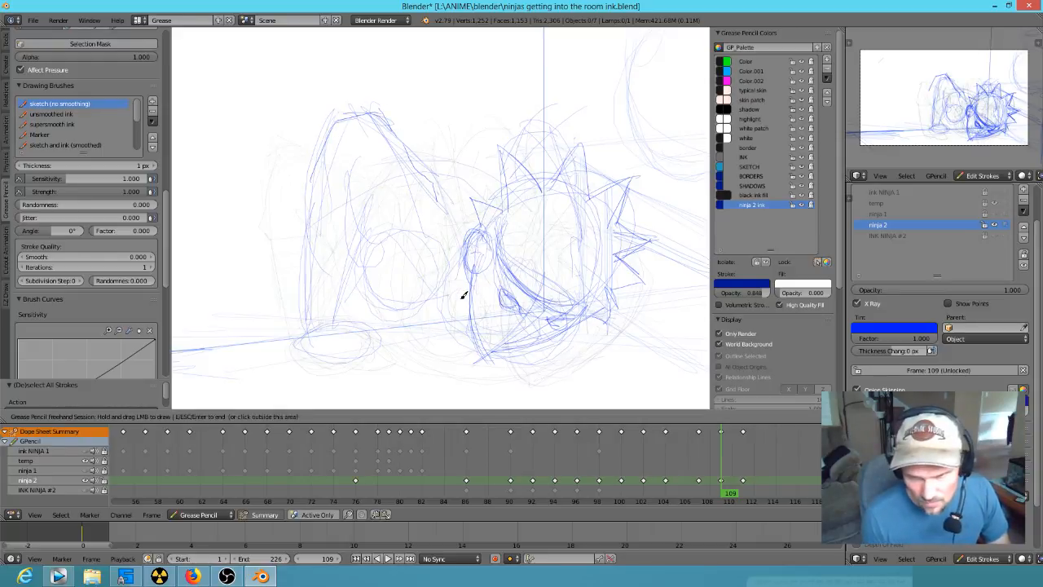
{"action": "left_click_drag", "start_coordinate": [436, 179], "coordinate": [450, 204]}
{"action": "mouse_move", "coordinate": [346, 158]}
{"action": "left_mouse_down"}
{"action": "mouse_move", "coordinate": [352, 180]}
{"action": "mouse_move", "coordinate": [307, 163]}
{"action": "mouse_move", "coordinate": [318, 198]}
{"action": "mouse_move", "coordinate": [312, 310]}
{"action": "mouse_move", "coordinate": [342, 304]}
{"action": "mouse_move", "coordinate": [357, 273]}
{"action": "left_mouse_up"}
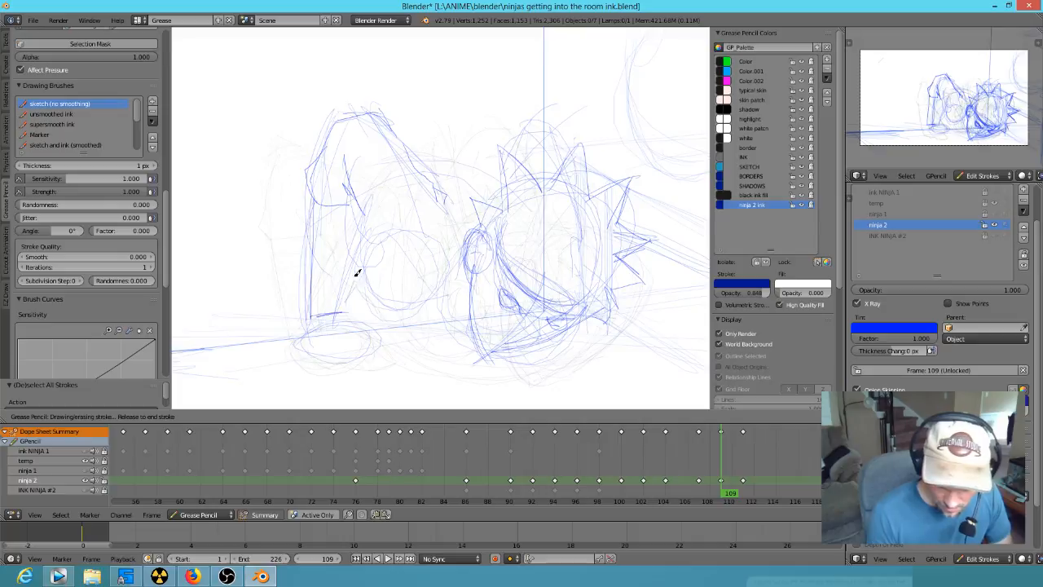
{"action": "key", "text": "Down"}
{"action": "key", "text": "Up"}
{"action": "key", "text": "Down"}
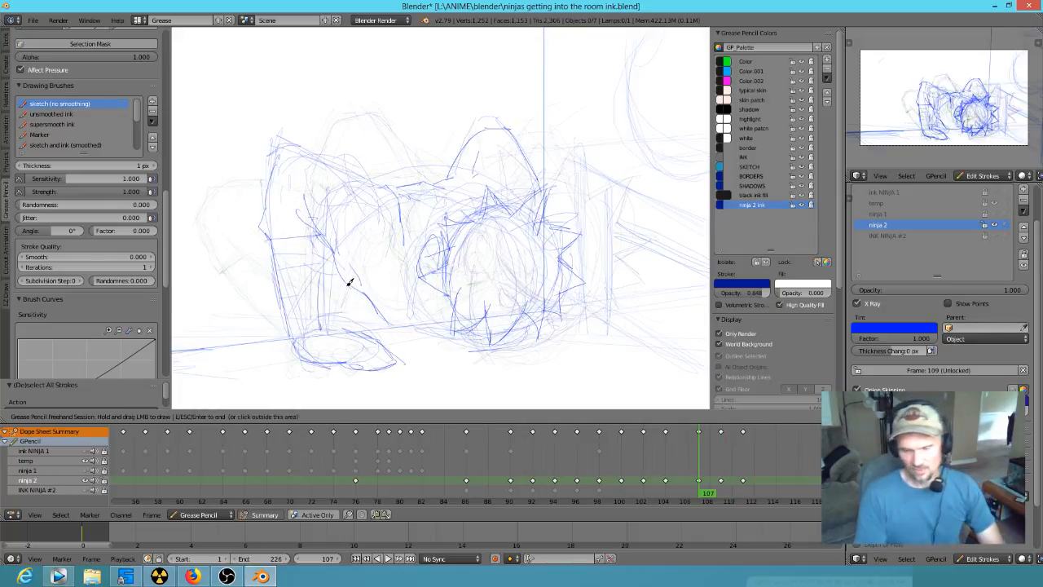
{"action": "key", "text": "Down"}
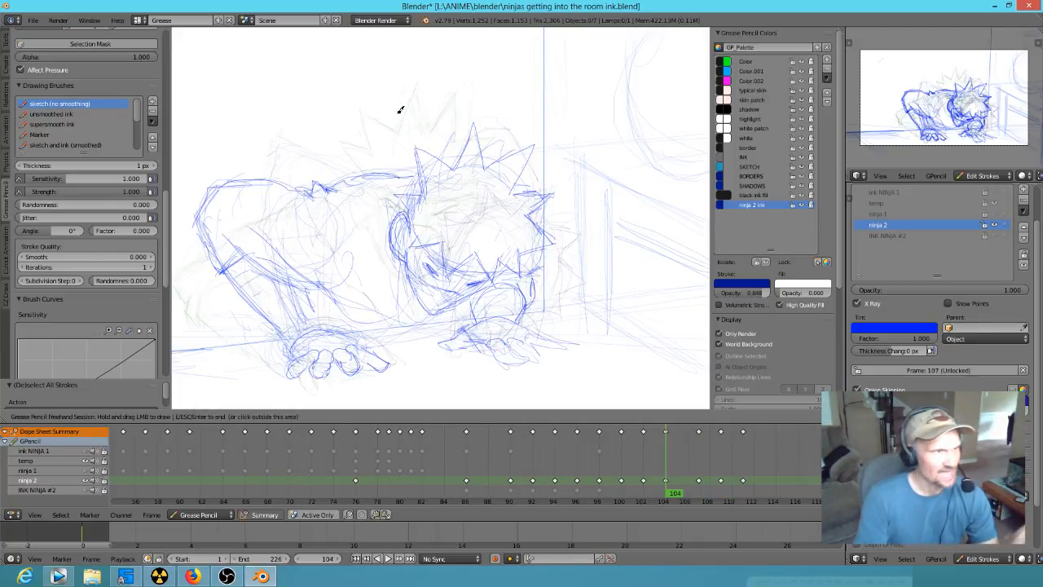